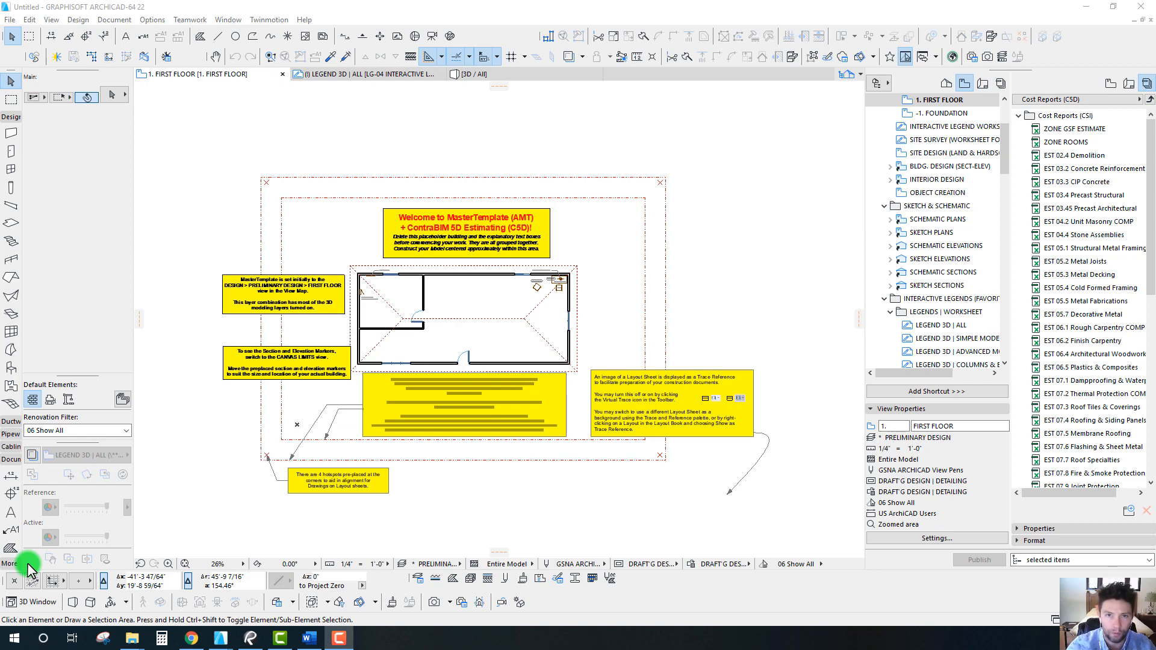
# Step: Examine the placeholder building and the surrounding explanatory notes on the first floor plan
pyautogui.click(471, 344)
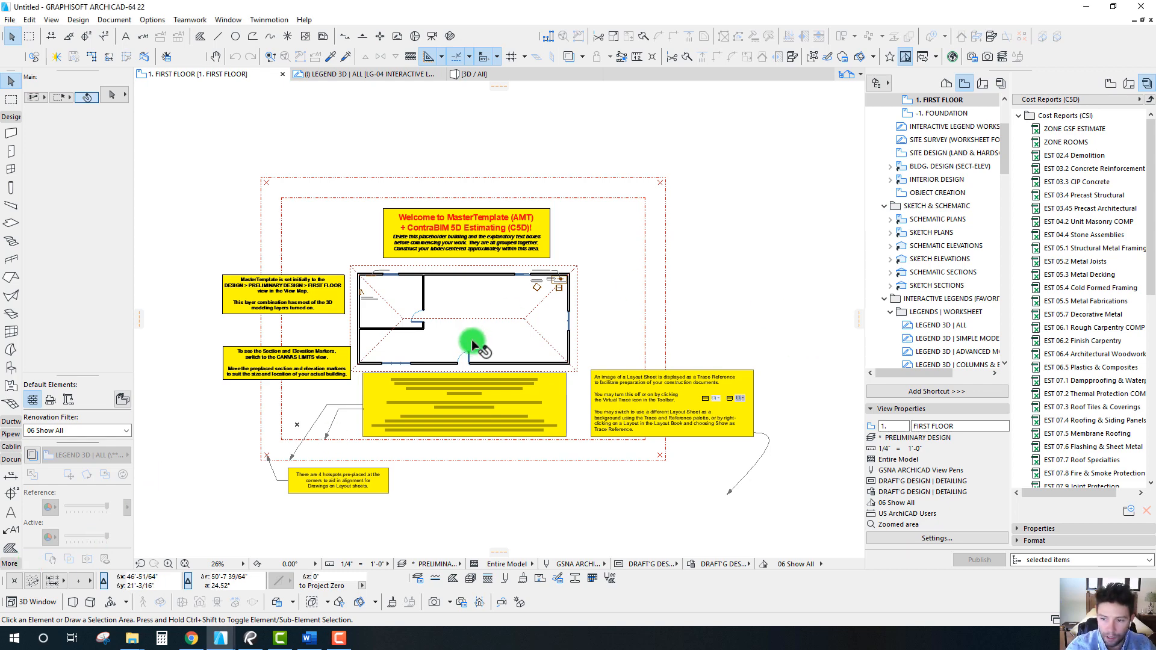
pyautogui.scroll(-3, 458, 335)
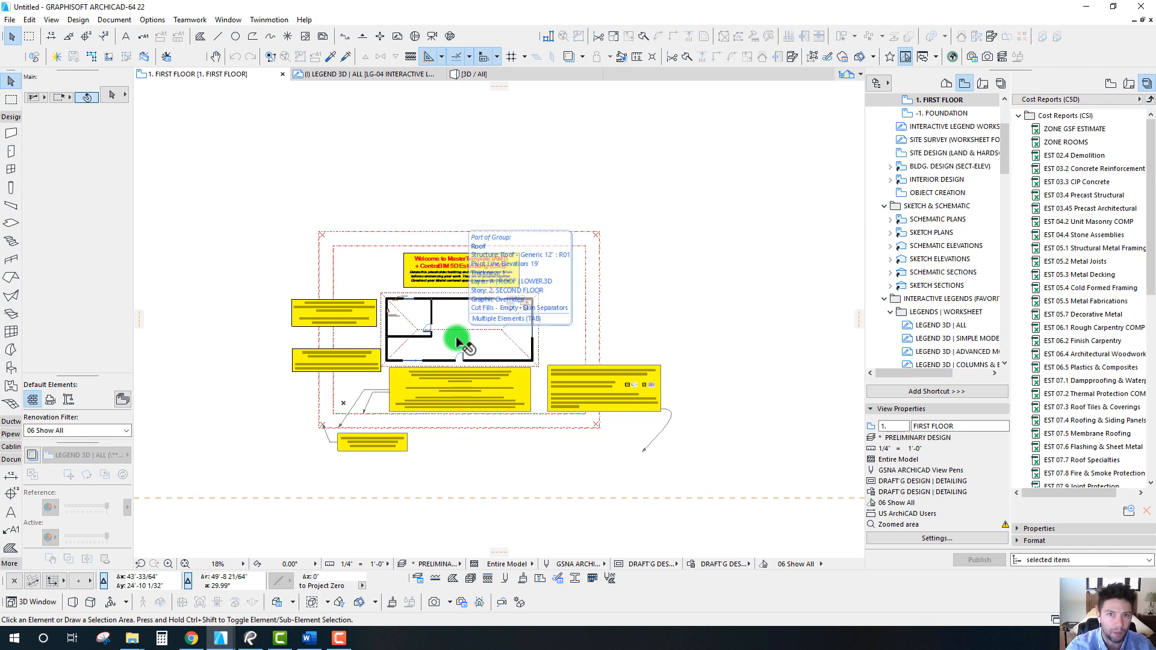
pyautogui.click(456, 339)
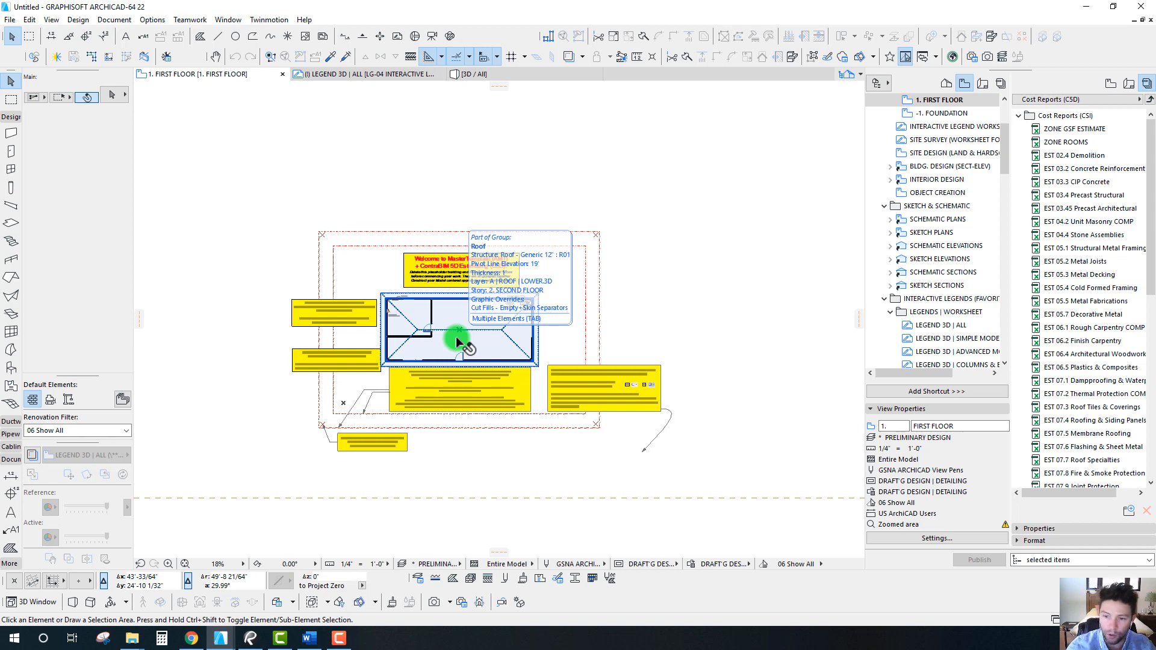
pyautogui.press('Escape')
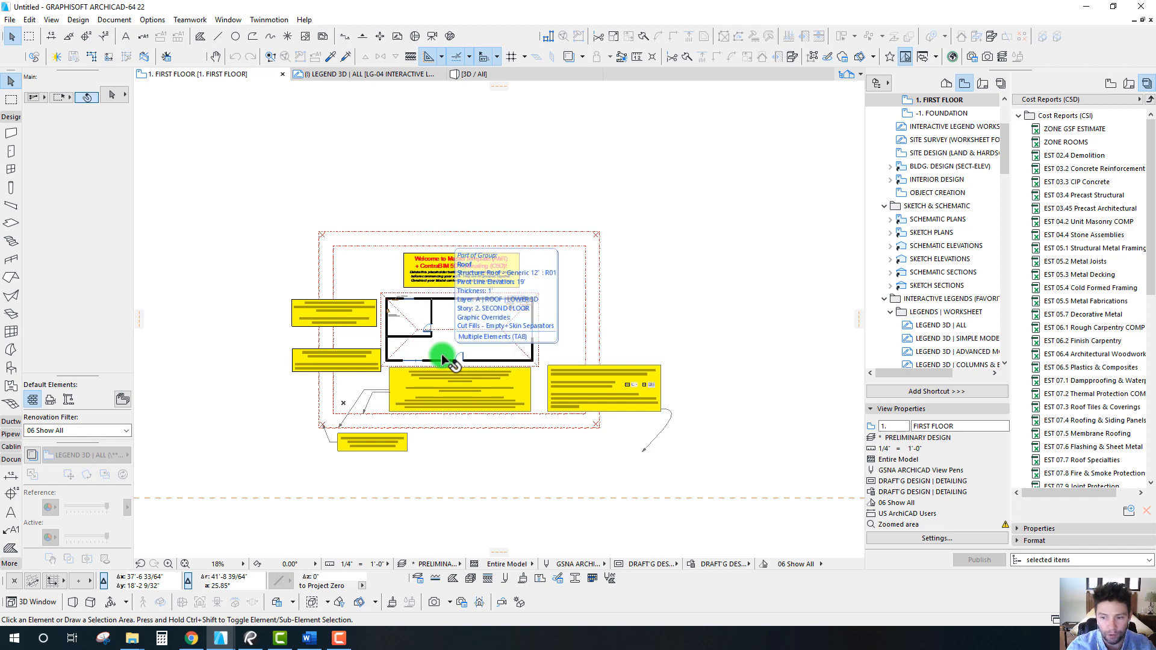
pyautogui.moveTo(437, 345); pyautogui.dragTo(437, 354, button='middle')
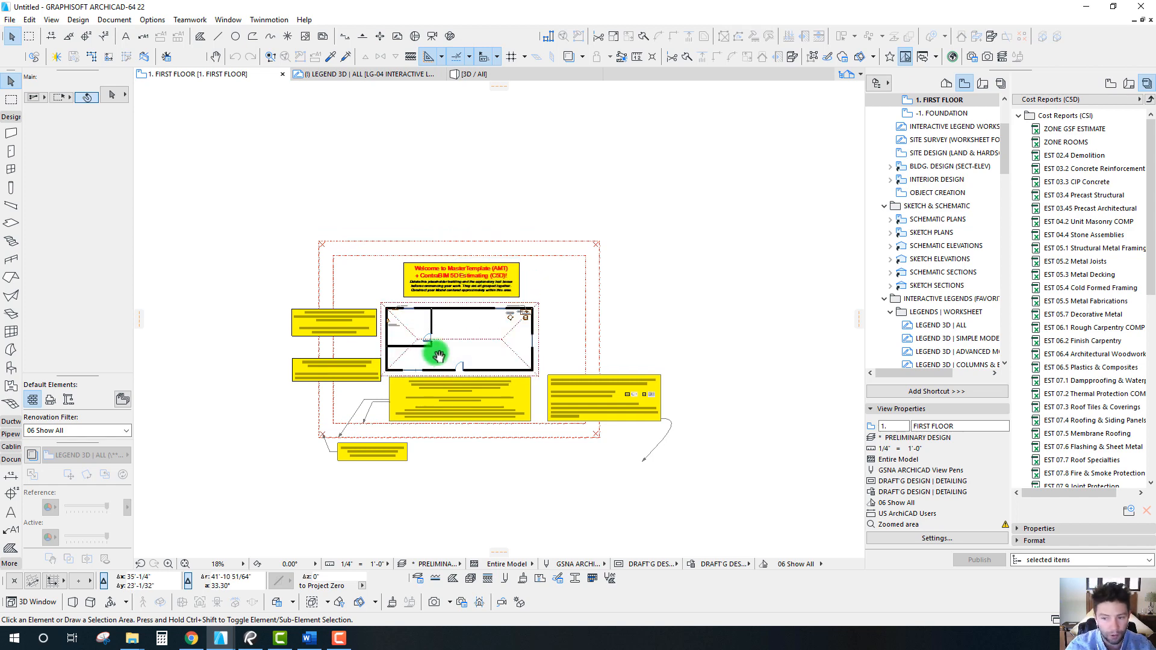
pyautogui.click(469, 330)
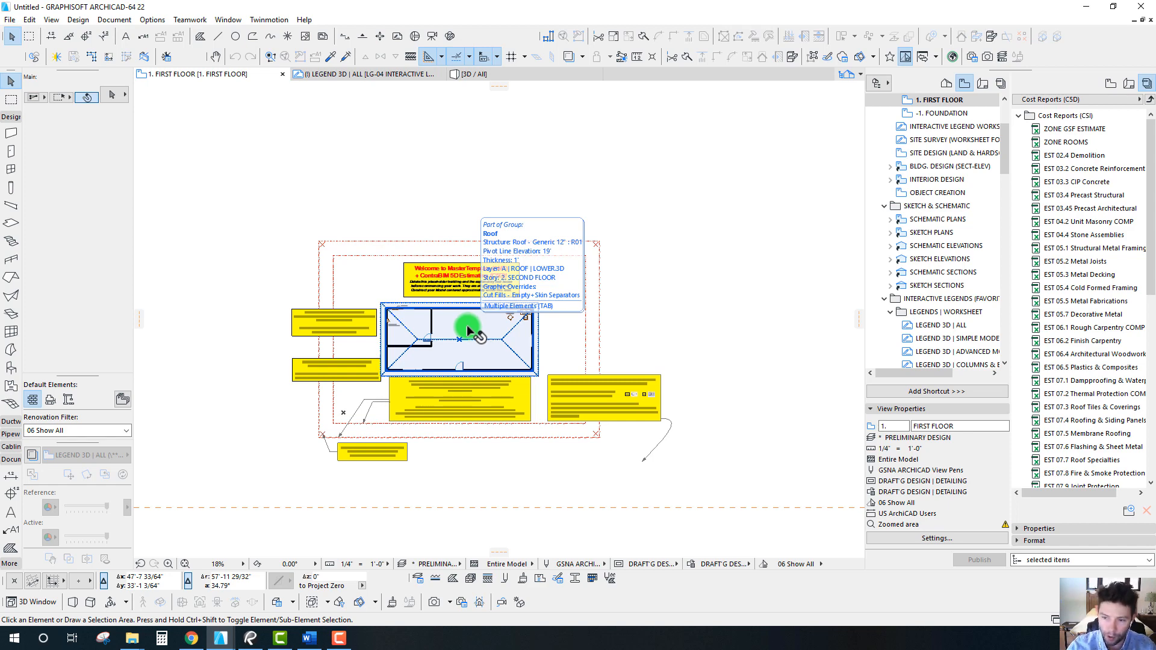
pyautogui.moveTo(457, 323); pyautogui.dragTo(458, 311, button='middle')
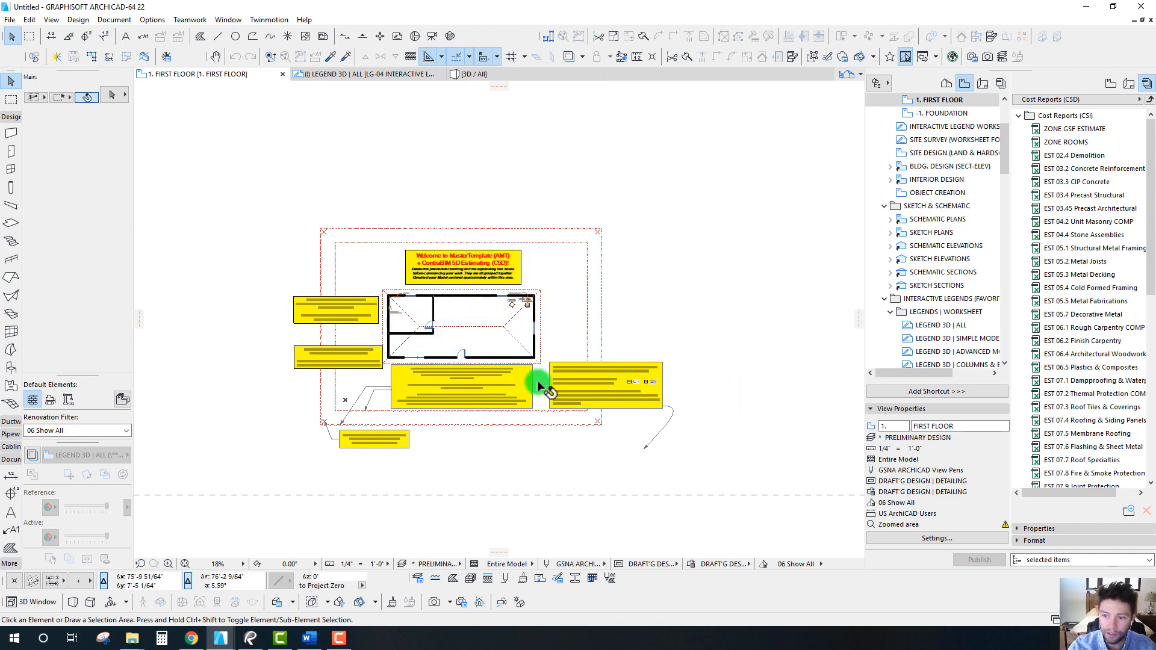
pyautogui.scroll(2, 537, 380)
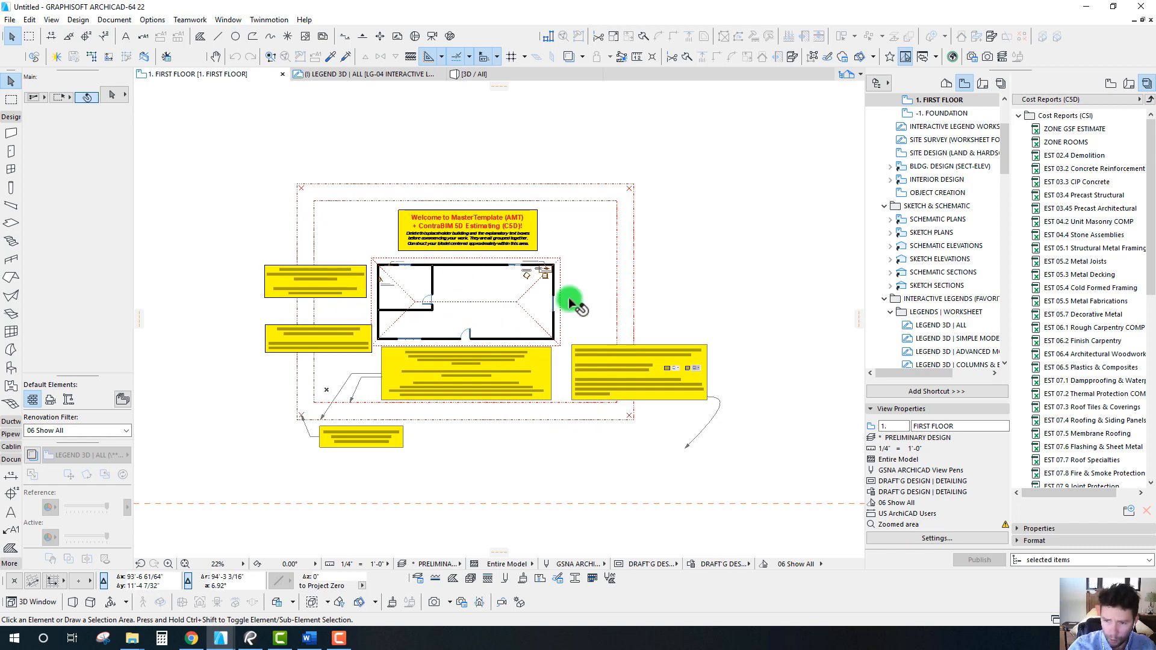
pyautogui.scroll(-1, 467, 287)
pyautogui.scroll(-1, 468, 287)
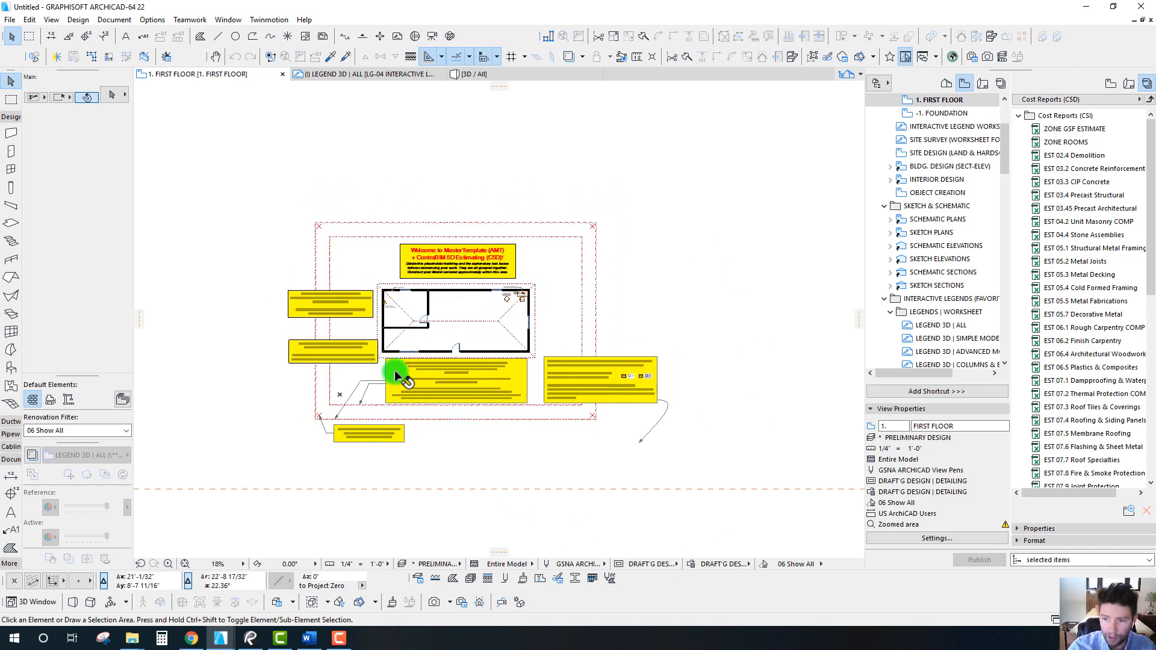
pyautogui.scroll(4, 389, 371)
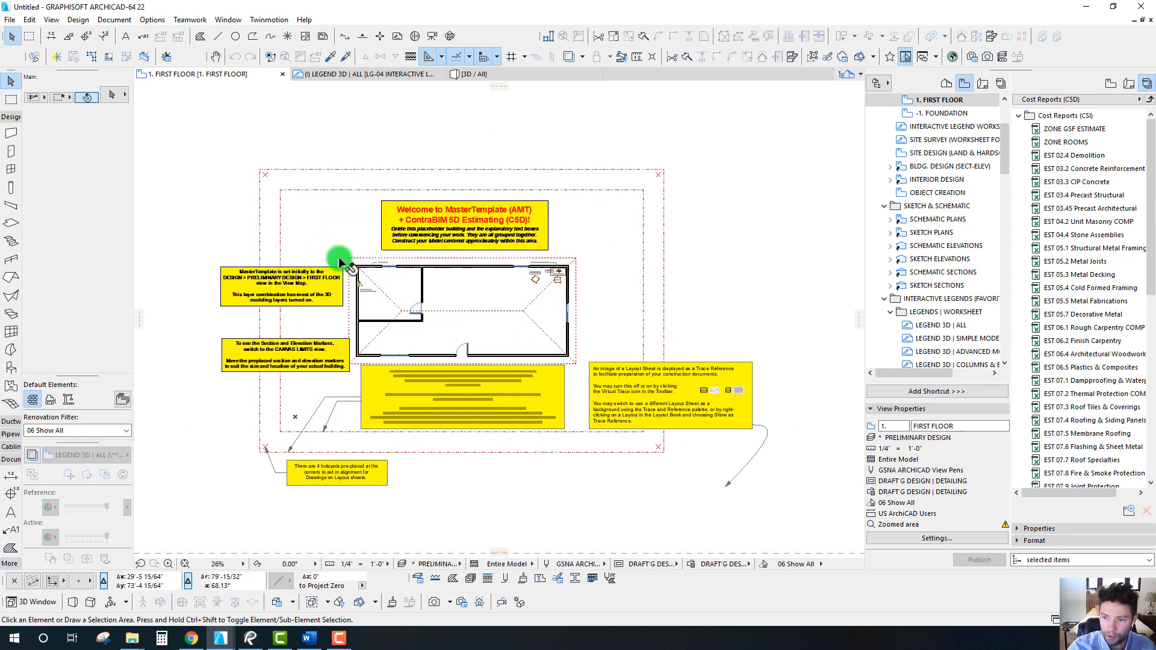
# Step: Show the LEGEND 3D | ALL interactive legends worksheet
pyautogui.click(357, 74)
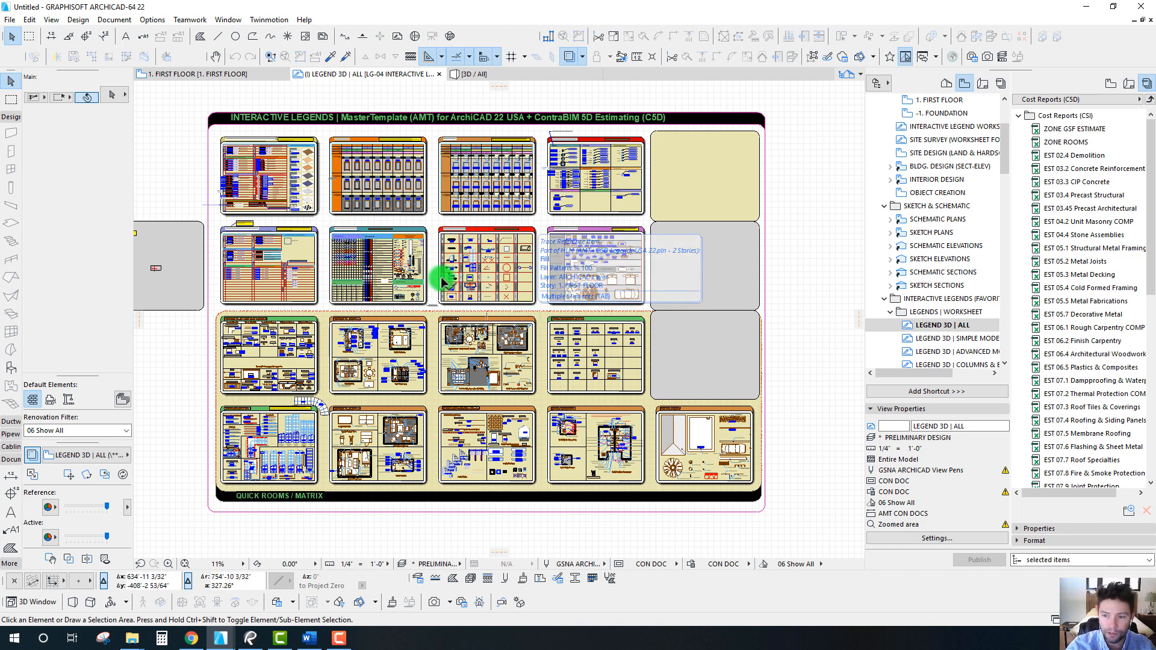
pyautogui.moveTo(620, 275); pyautogui.dragTo(621, 290, button='middle')
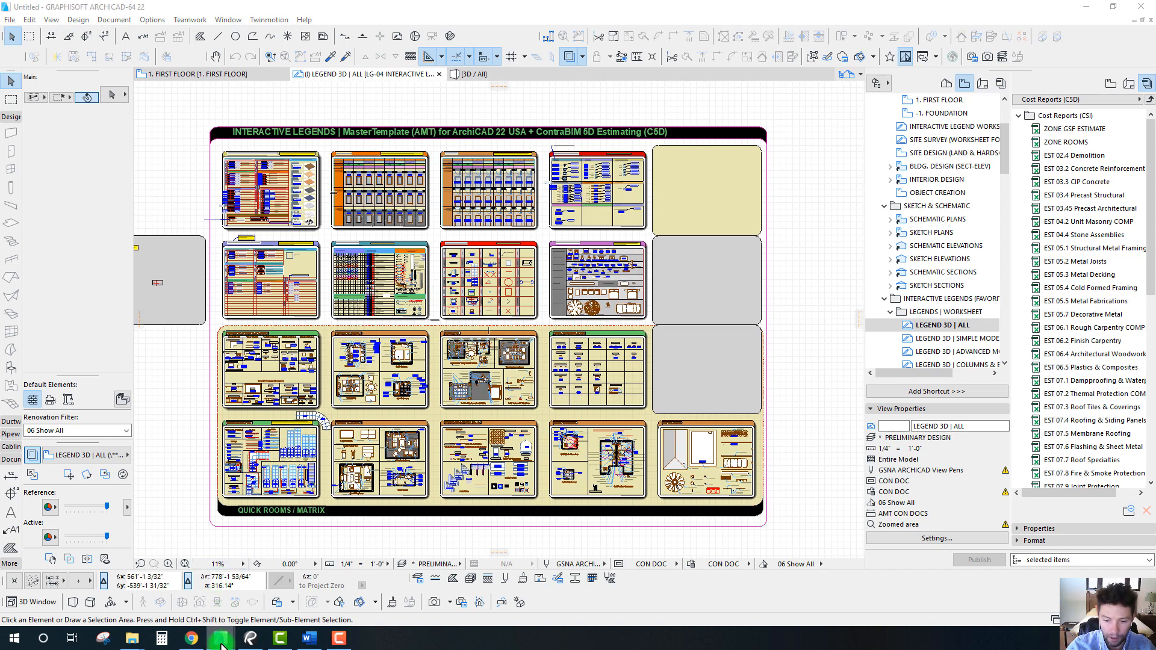
# Step: Switch to the AMT+C5D Legends USA 22 file and examine the interior wall assembly costs in the Wood Frame composite structures legend
pyautogui.moveTo(220, 638)
pyautogui.click(117, 578)
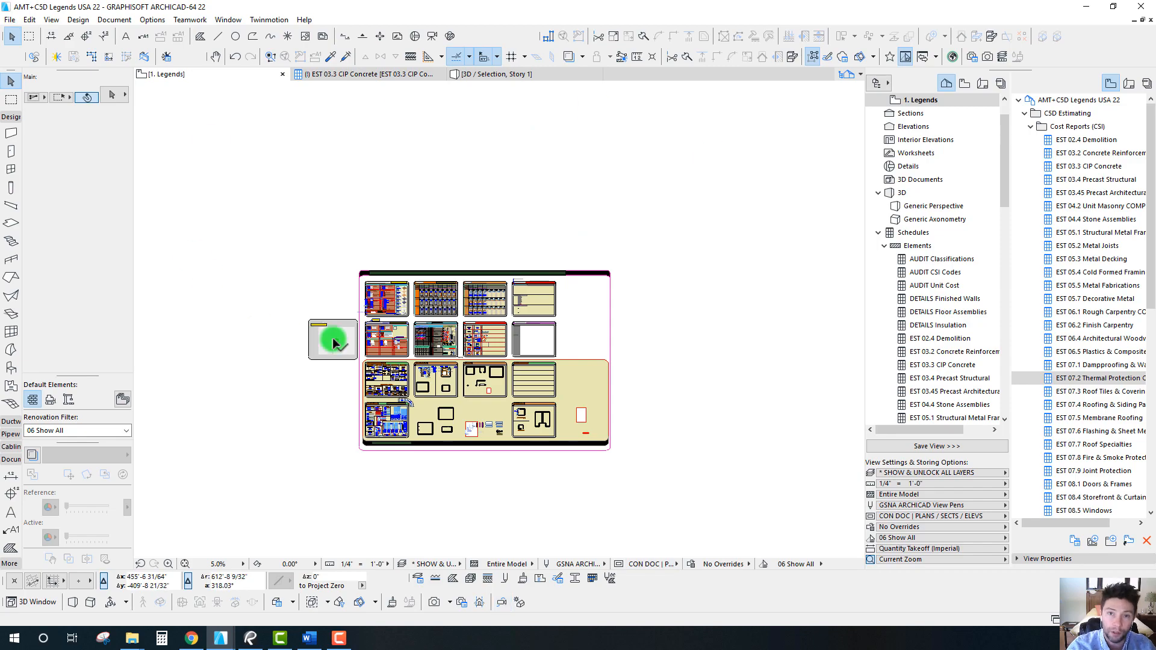
pyautogui.scroll(5, 406, 303)
pyautogui.scroll(10, 404, 296)
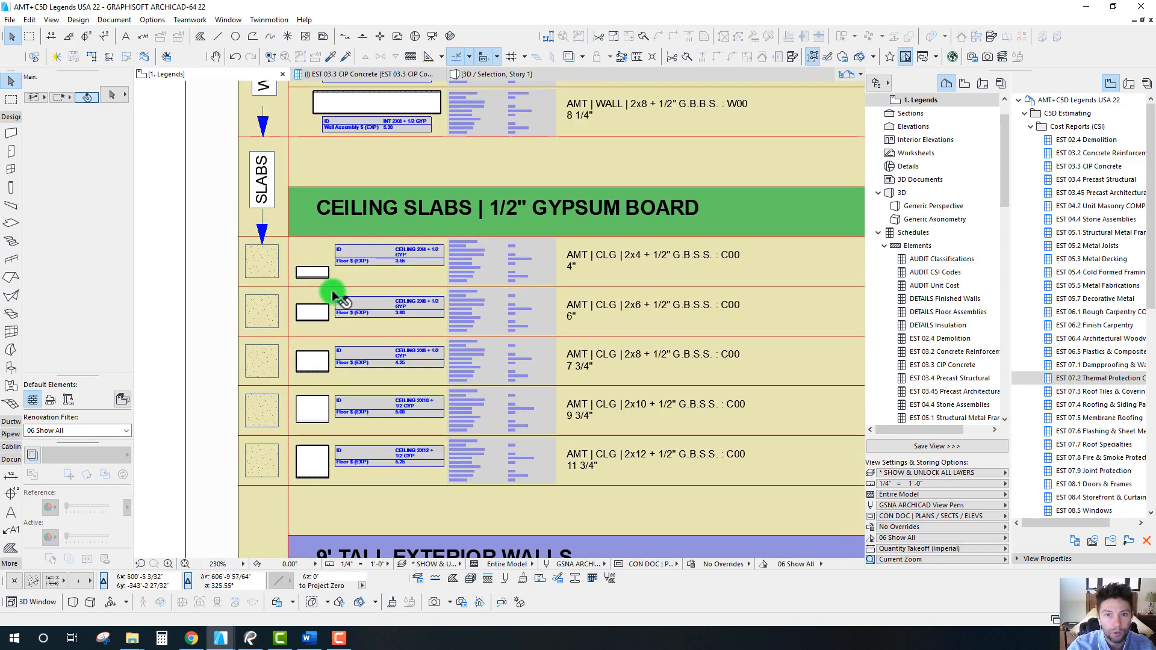
pyautogui.moveTo(459, 164); pyautogui.dragTo(393, 522, button='middle')
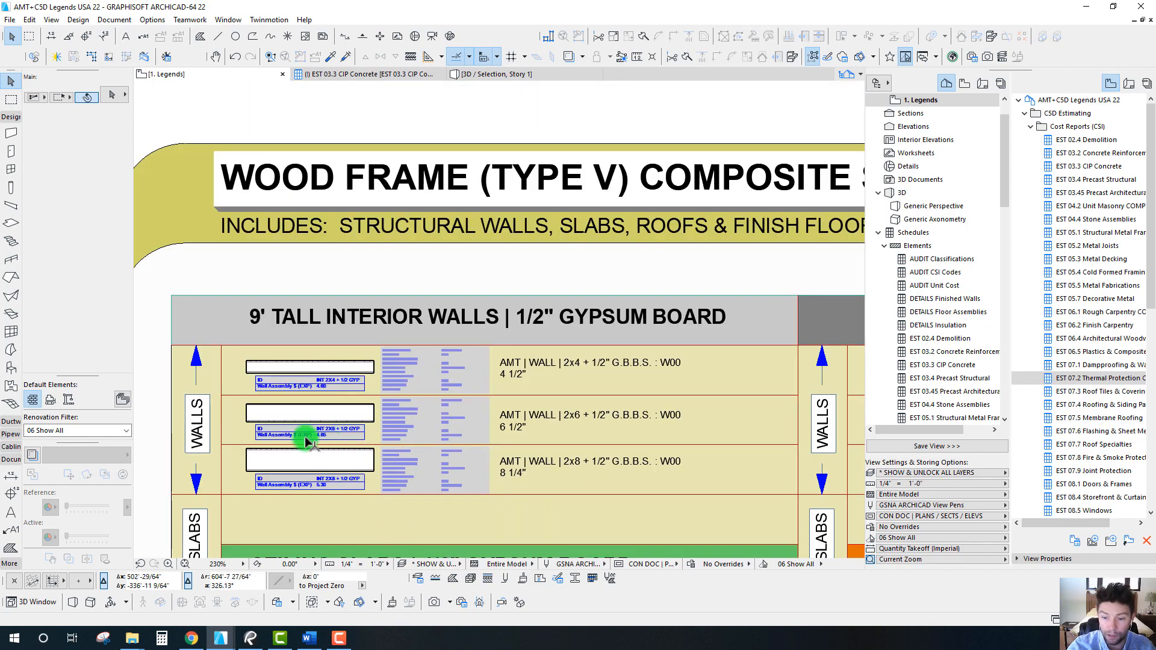
pyautogui.scroll(4, 309, 436)
pyautogui.moveTo(312, 441); pyautogui.dragTo(330, 369, button='middle')
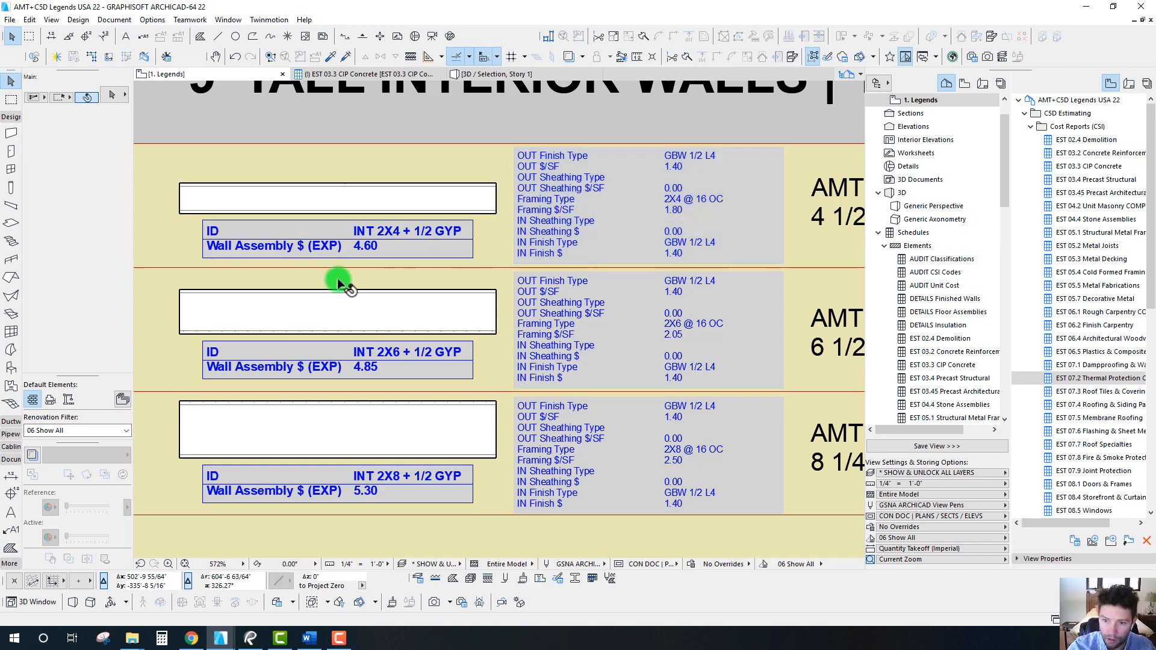
pyautogui.scroll(-8, 367, 313)
pyautogui.scroll(-7, 375, 295)
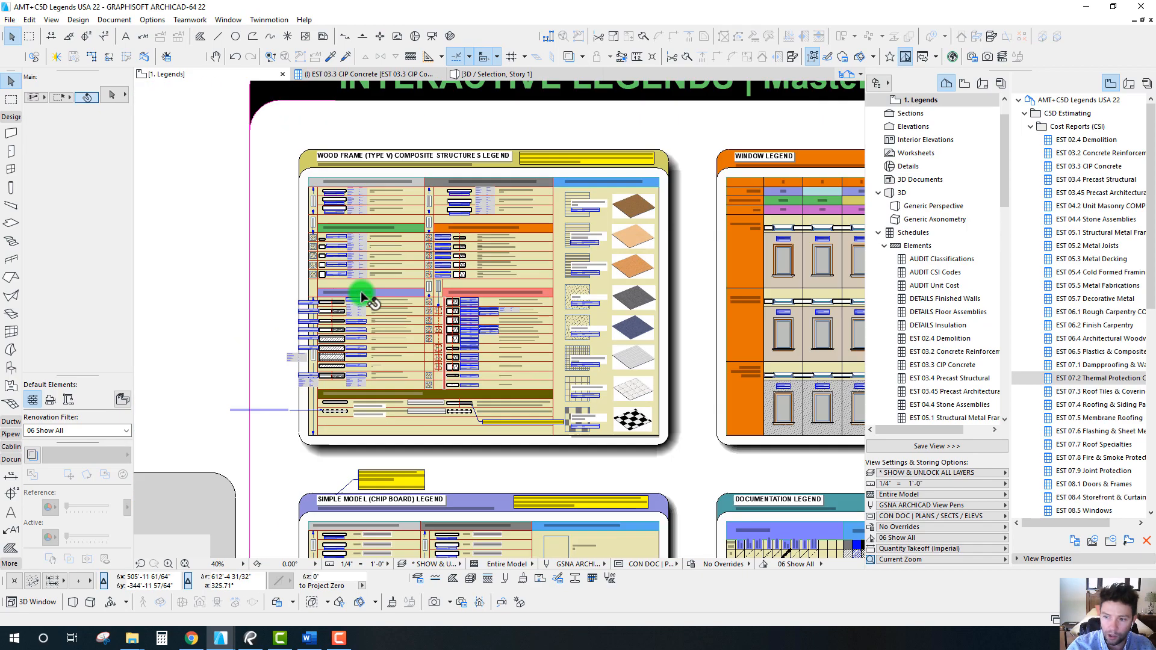
pyautogui.scroll(-3, 594, 274)
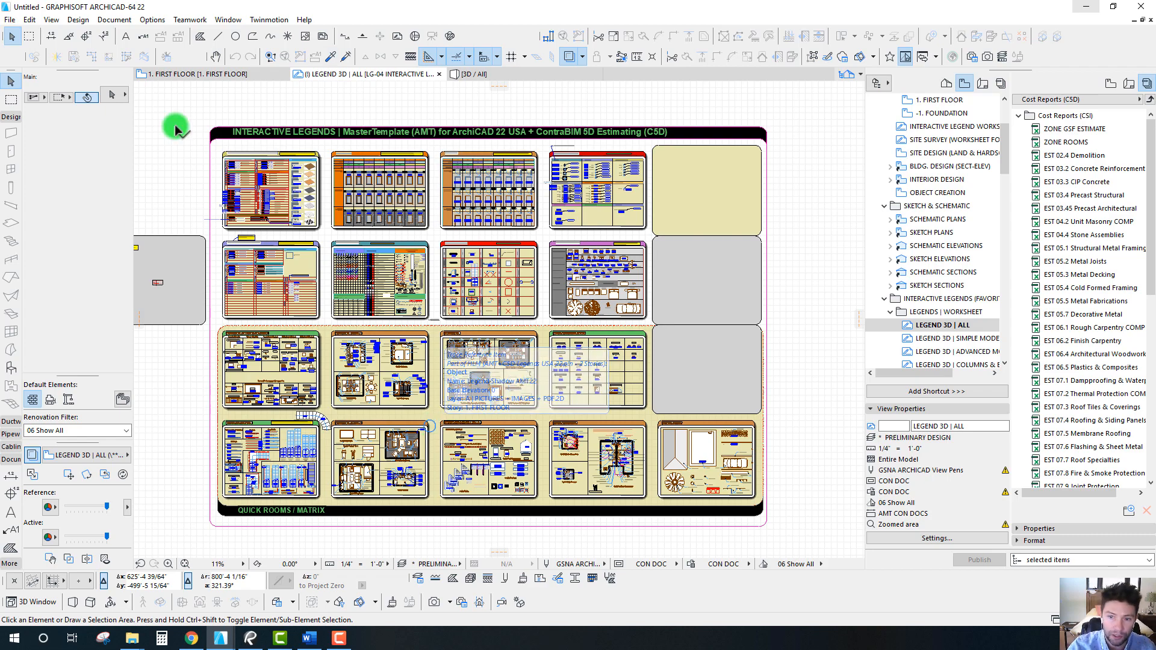
# Step: In the untitled project's legend worksheet, pick up the 2x4 + 1/2" gypsum ceiling slab's settings and view its ID and cost properties
pyautogui.scroll(10, 235, 150)
pyautogui.moveTo(494, 340); pyautogui.dragTo(458, 206, button='middle')
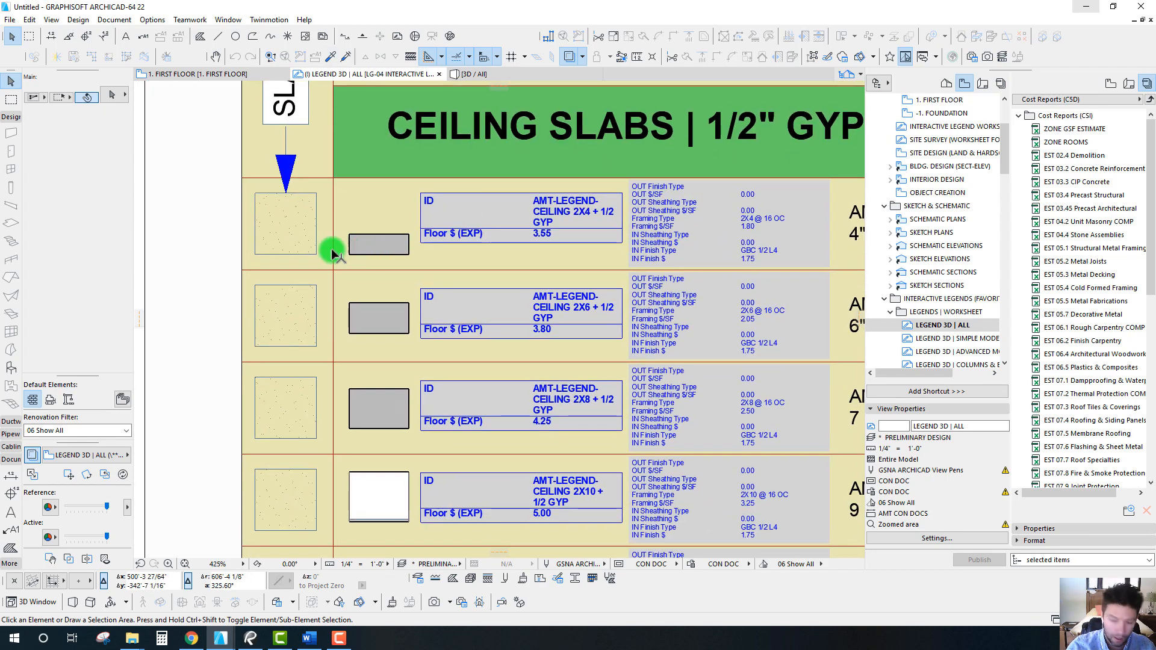
pyautogui.keyDown('alt'); pyautogui.click(317, 195); pyautogui.keyUp('alt')
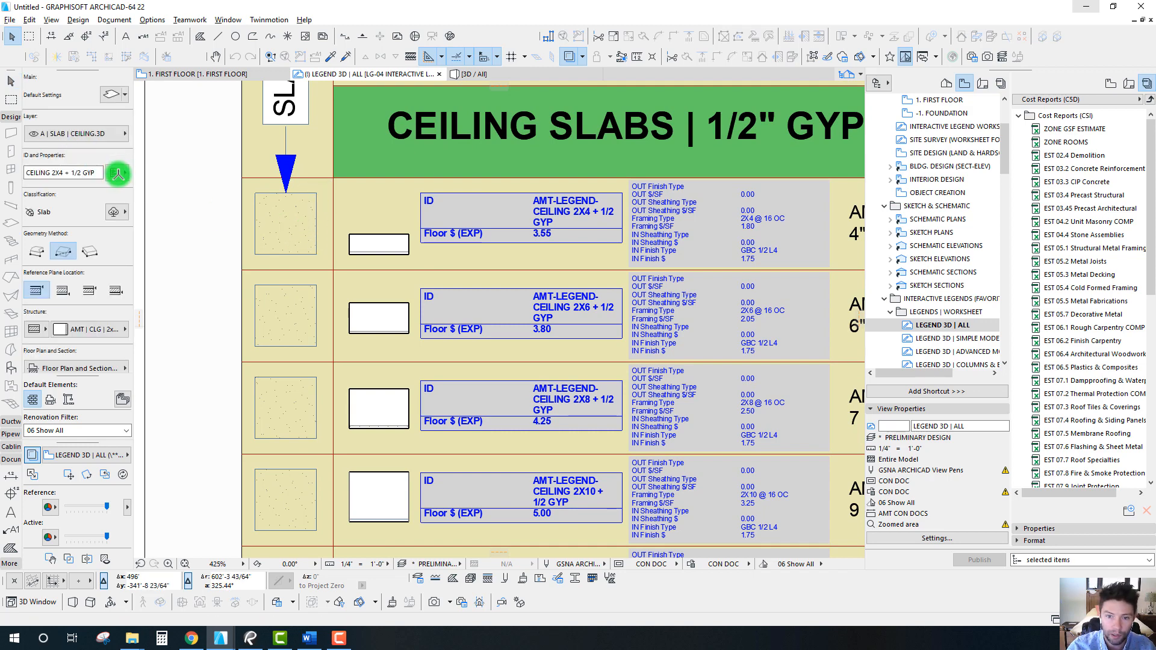
pyautogui.click(114, 173)
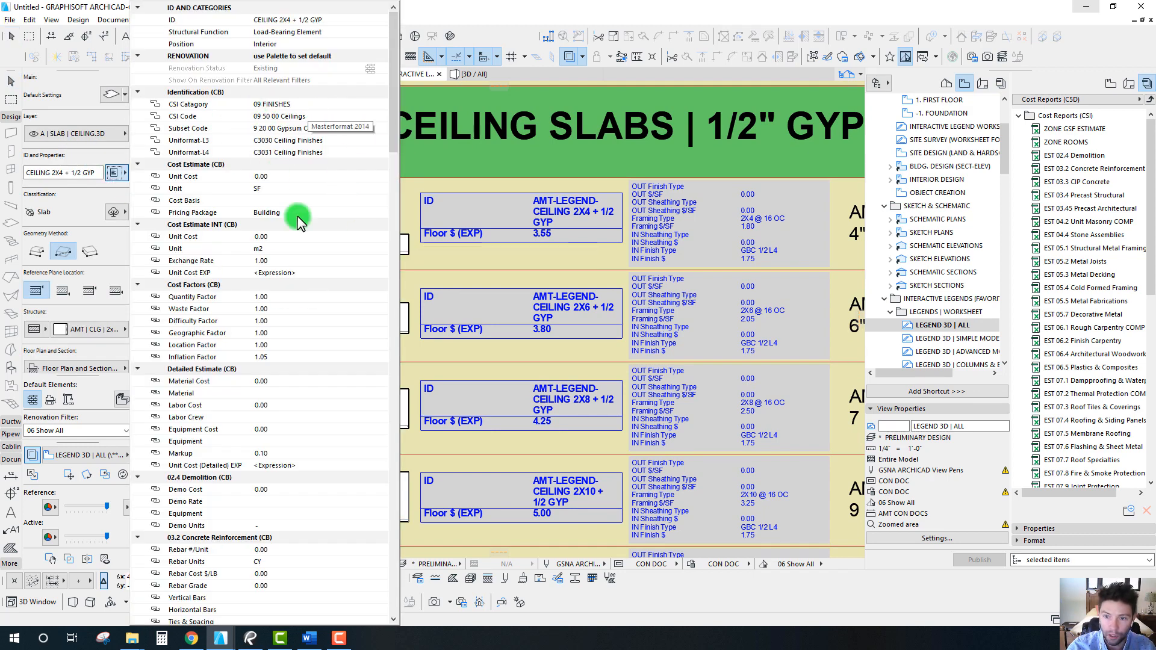
pyautogui.click(600, 295)
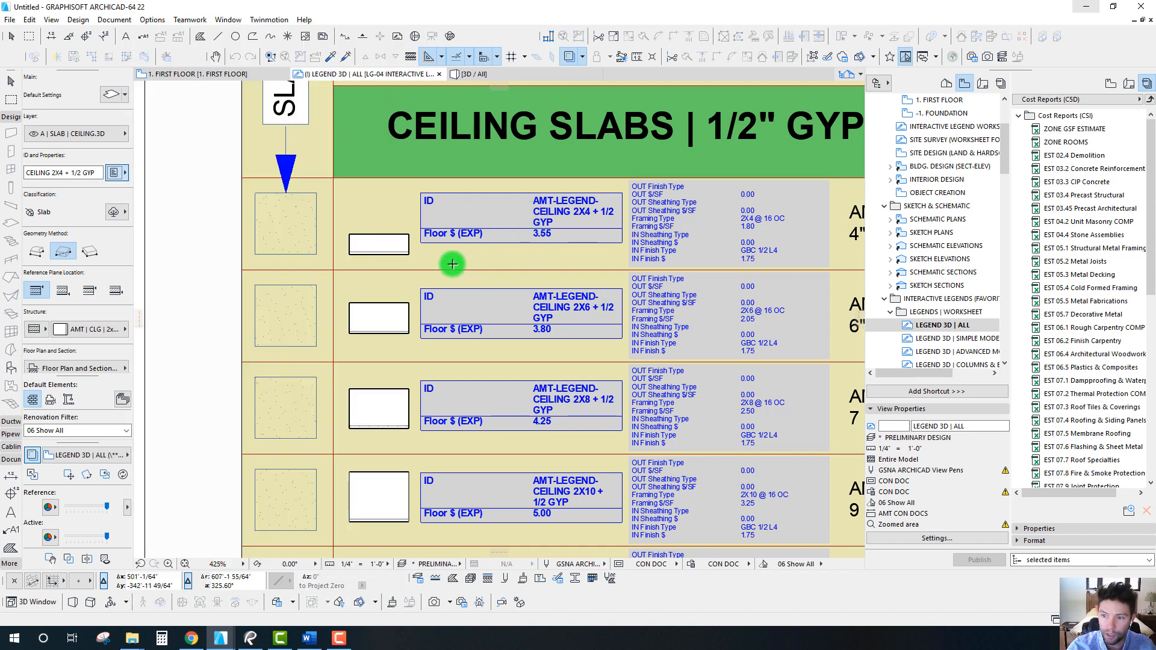
pyautogui.press('Escape')
# Step: Look over the rest of the Wood Frame legend and the overall set of interactive legends
pyautogui.scroll(-5, 450, 298)
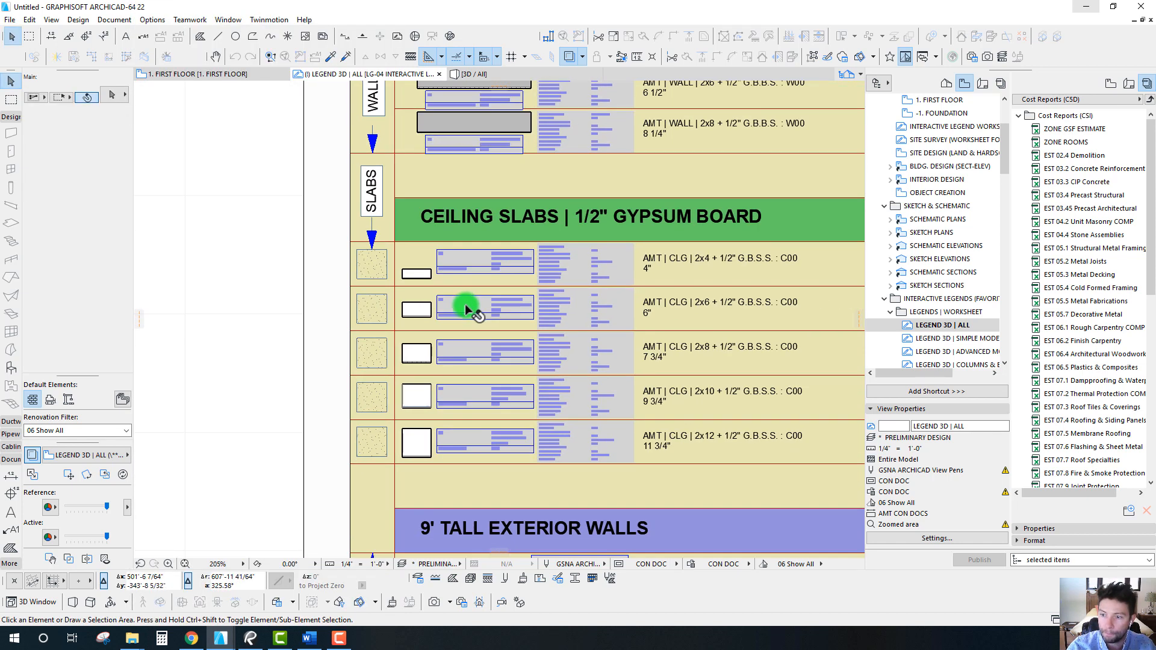
pyautogui.scroll(-5, 700, 408)
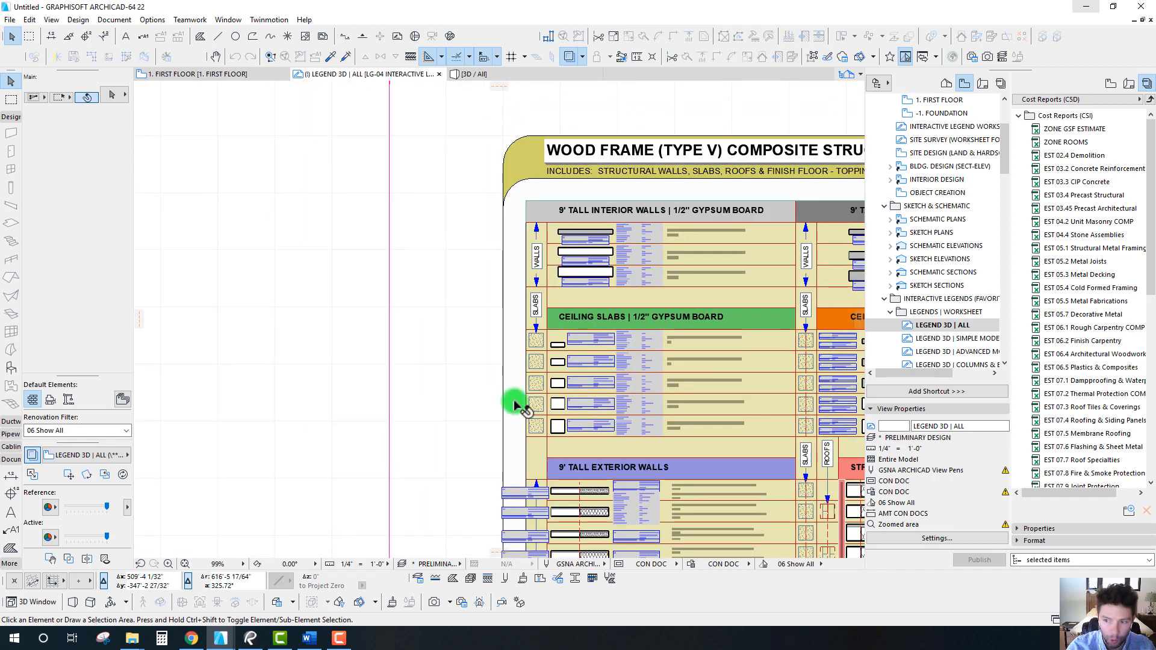
pyautogui.moveTo(722, 435); pyautogui.dragTo(389, 349, button='middle')
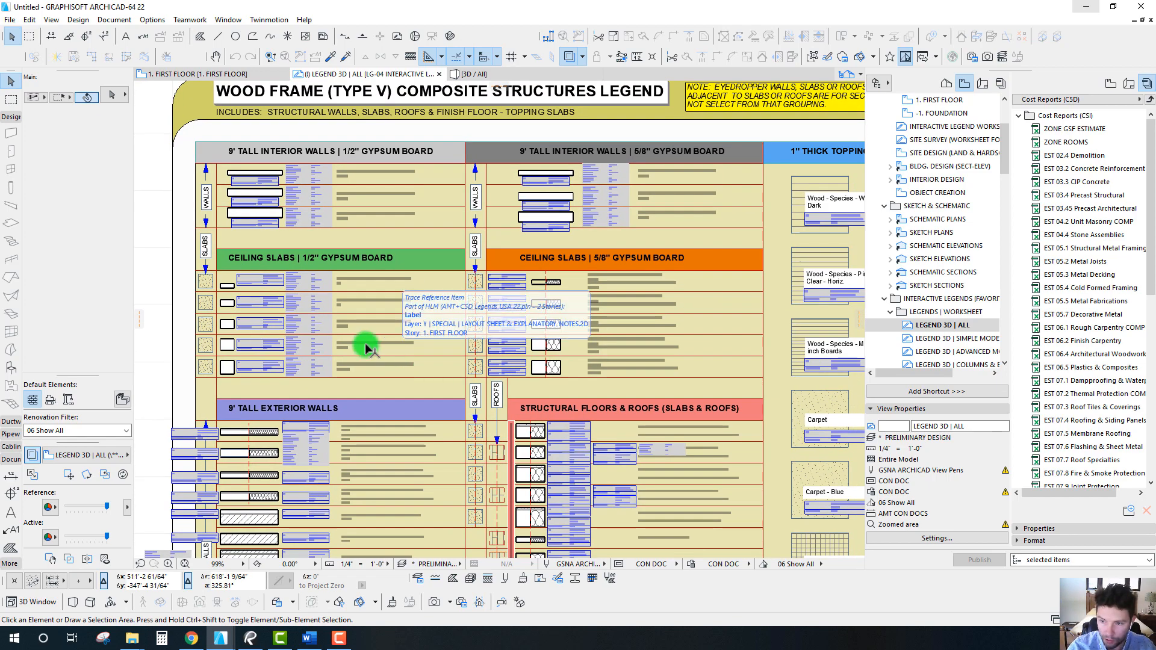
pyautogui.scroll(-10, 478, 362)
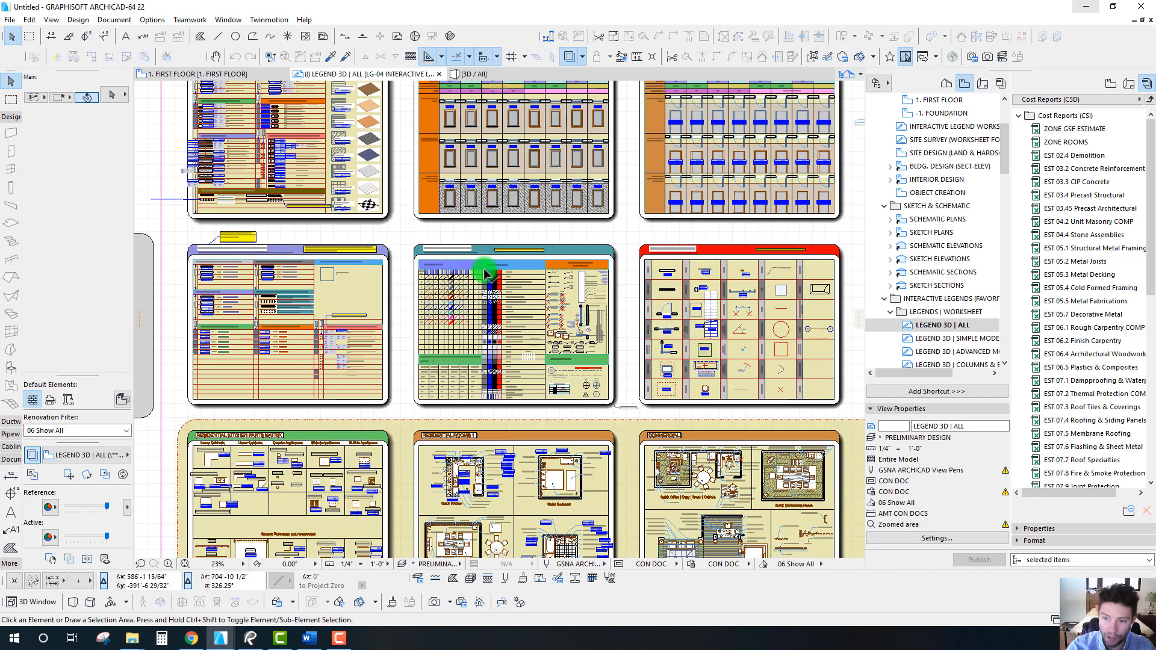
pyautogui.scroll(-5, 585, 366)
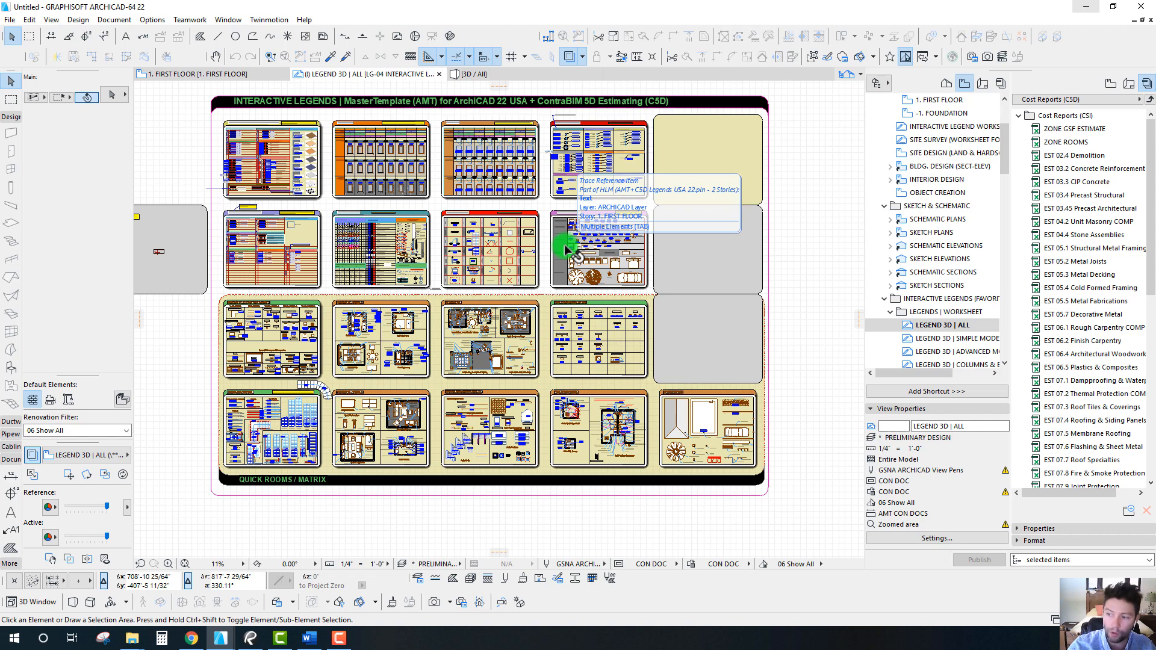
# Step: Collapse the DESIGN | LEGENDS | 3D view folder, expand C5D ESTIMATING and open the C5D USER GUIDE worksheet
pyautogui.scroll(4, 1001, 129)
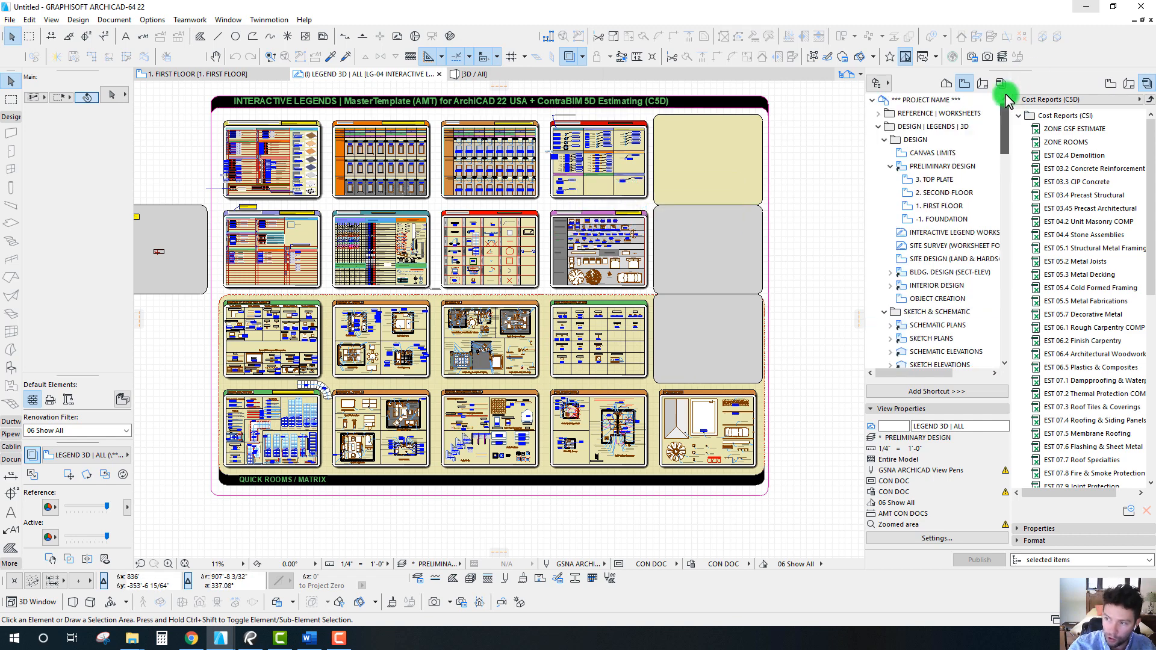
pyautogui.click(878, 126)
pyautogui.click(879, 140)
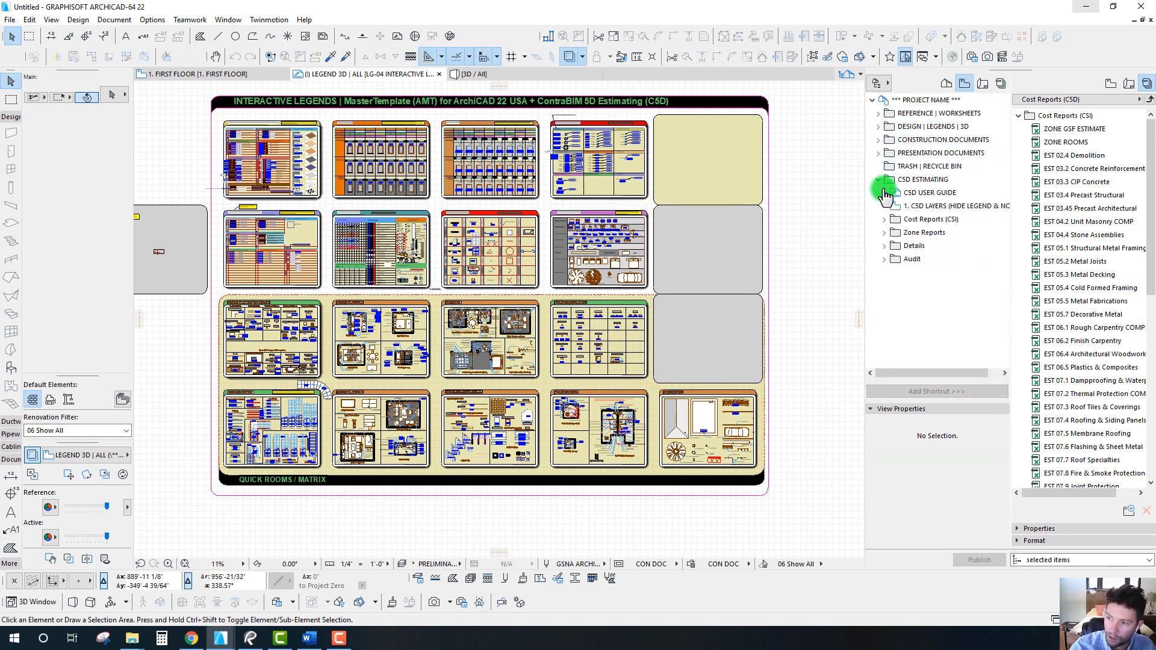
pyautogui.click(878, 180)
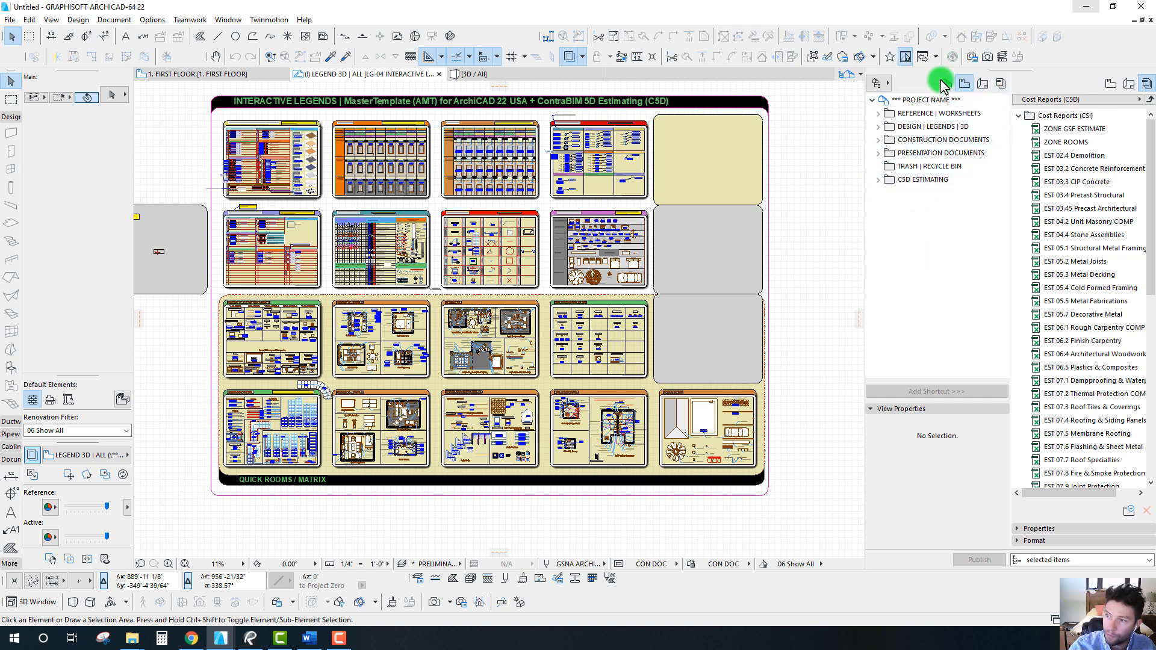
pyautogui.click(888, 180)
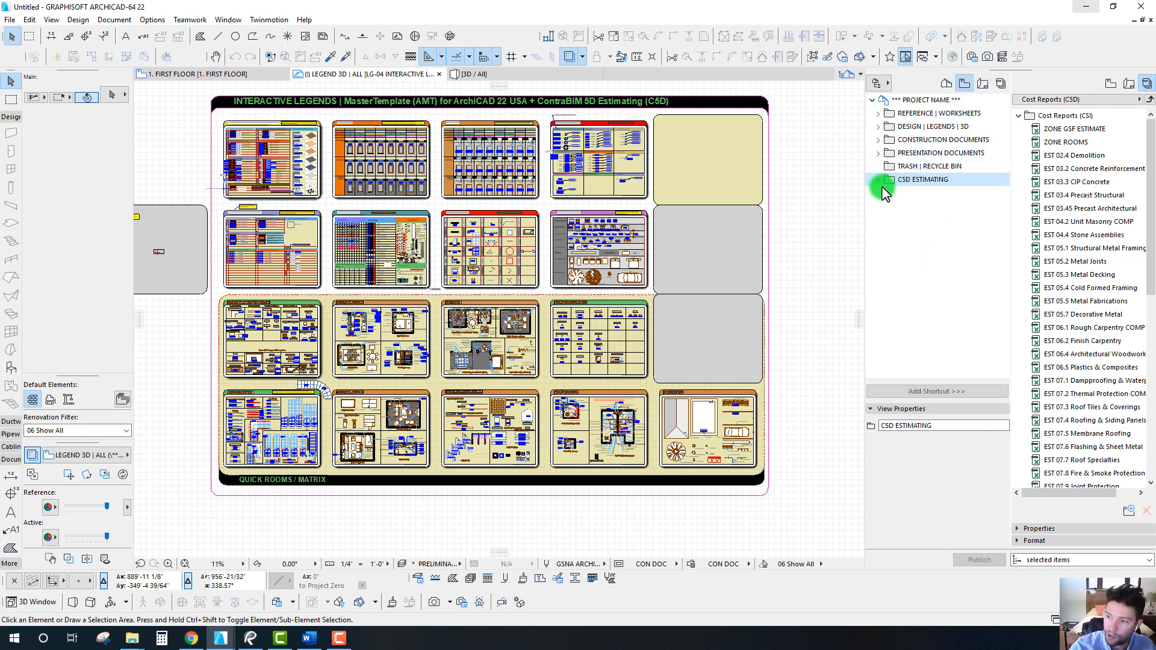
pyautogui.click(879, 180)
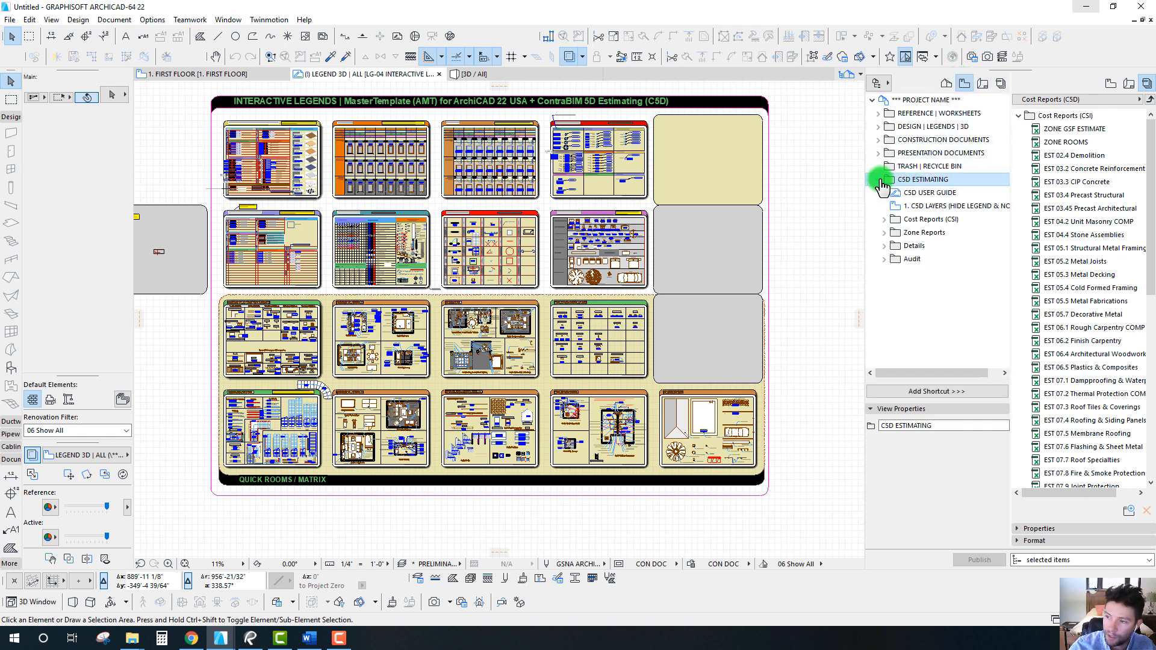
pyautogui.doubleClick(930, 192)
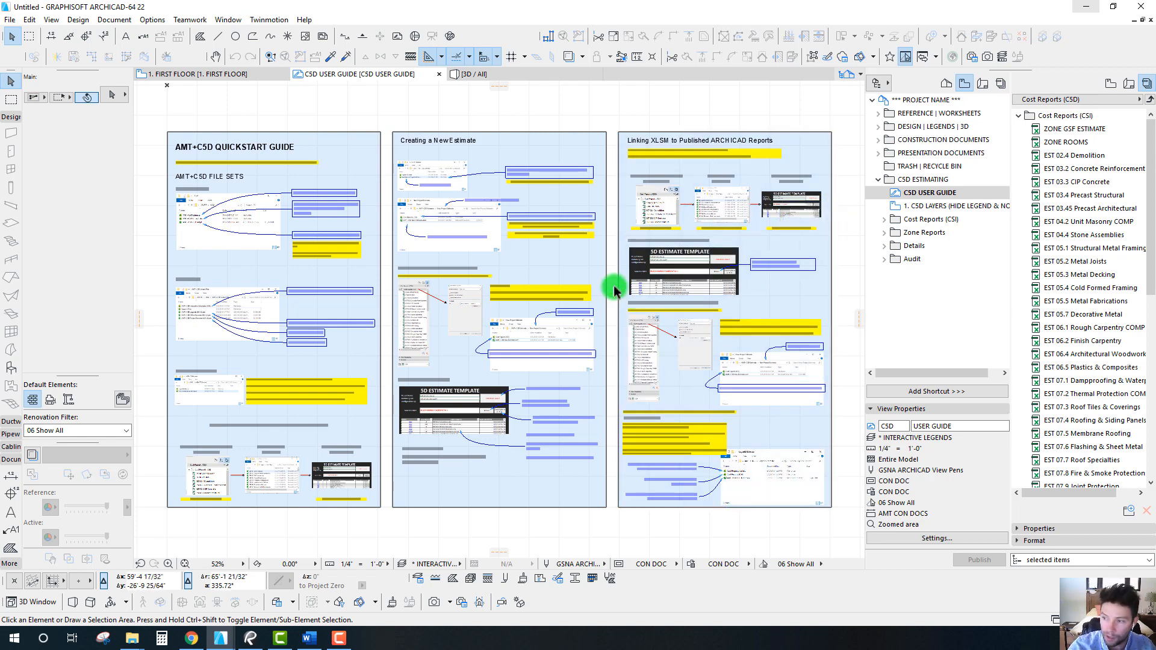
# Step: Look through the estimate schedules in the Cost Reports (CSI) view folder, then collapse it
pyautogui.click(884, 219)
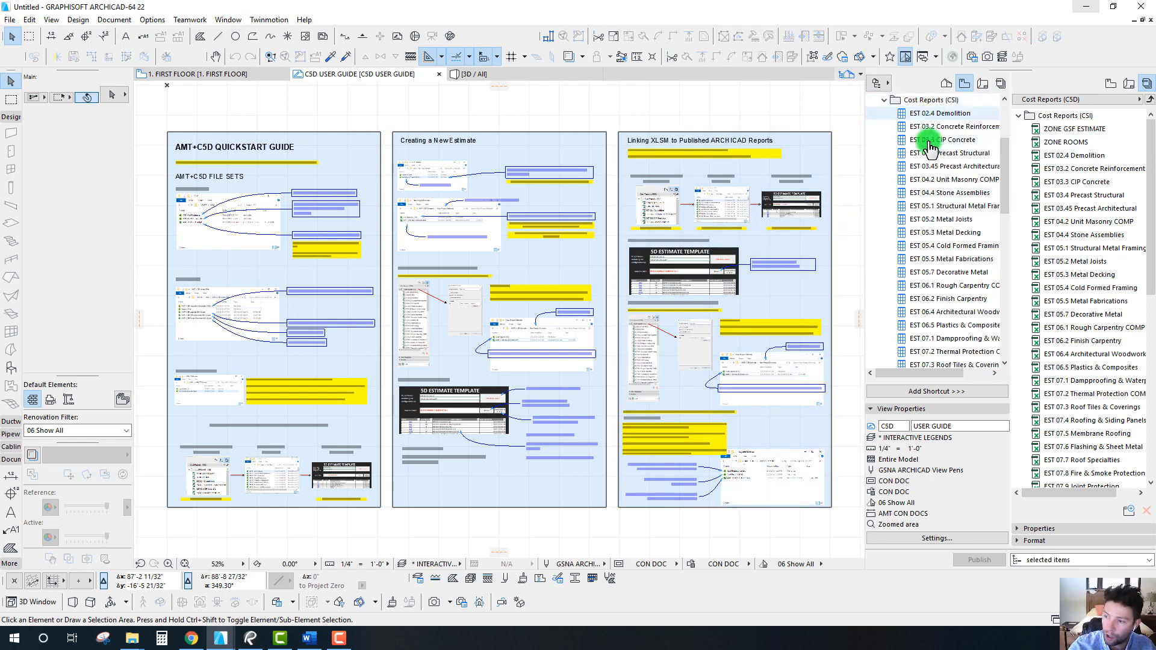
pyautogui.scroll(3, 918, 295)
pyautogui.click(884, 219)
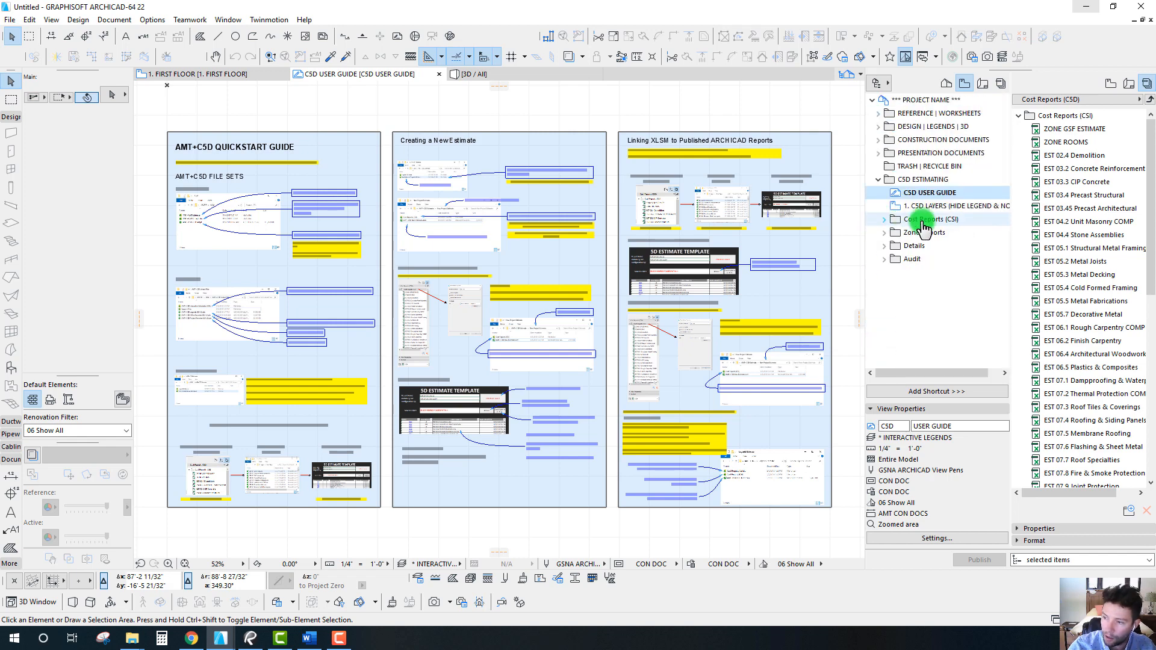
# Step: Look through the Zone Reports, Details and Audit view folders under C5D ESTIMATING and view the whole user guide
pyautogui.click(883, 233)
pyautogui.click(884, 246)
pyautogui.click(884, 246)
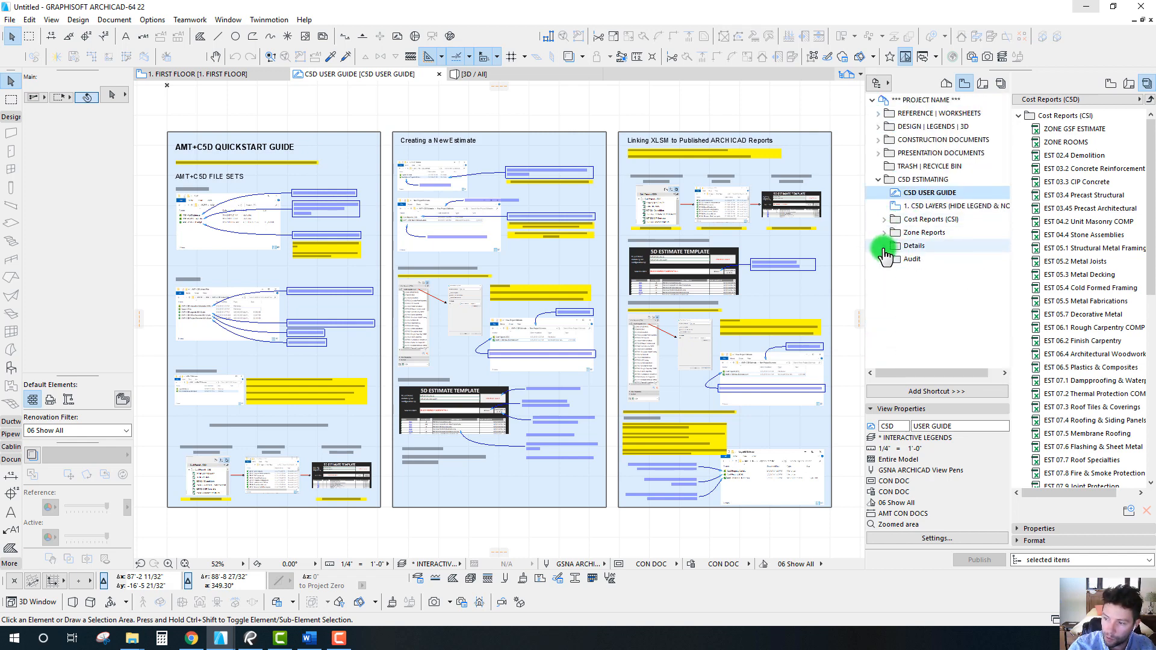
pyautogui.click(884, 259)
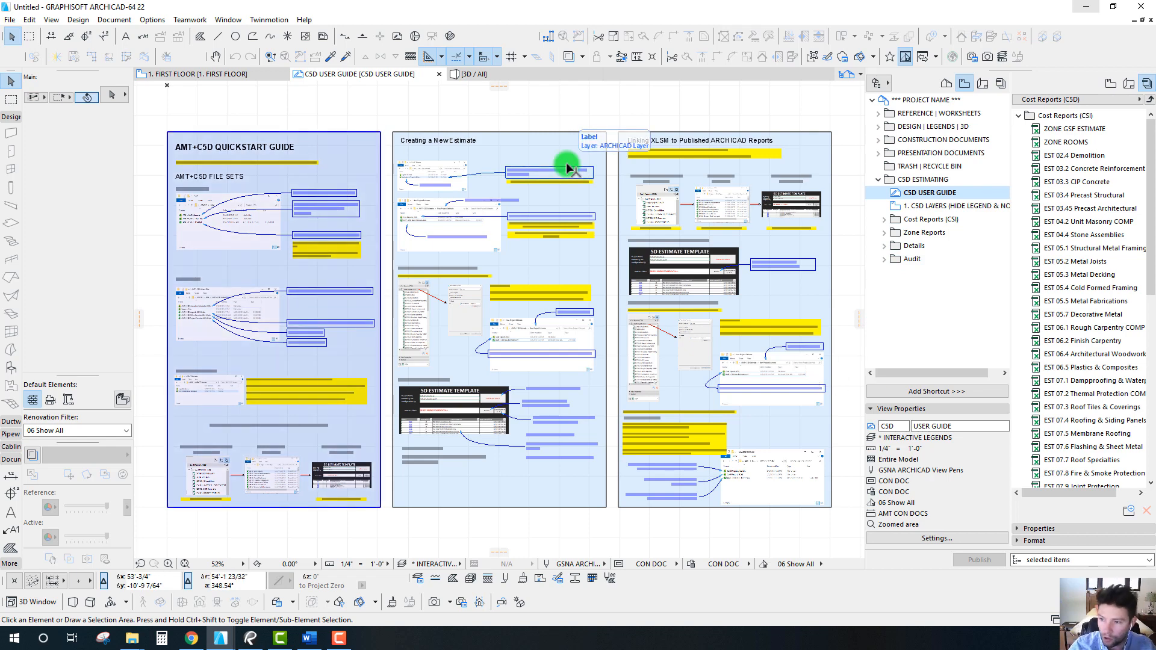
pyautogui.scroll(-4, 362, 216)
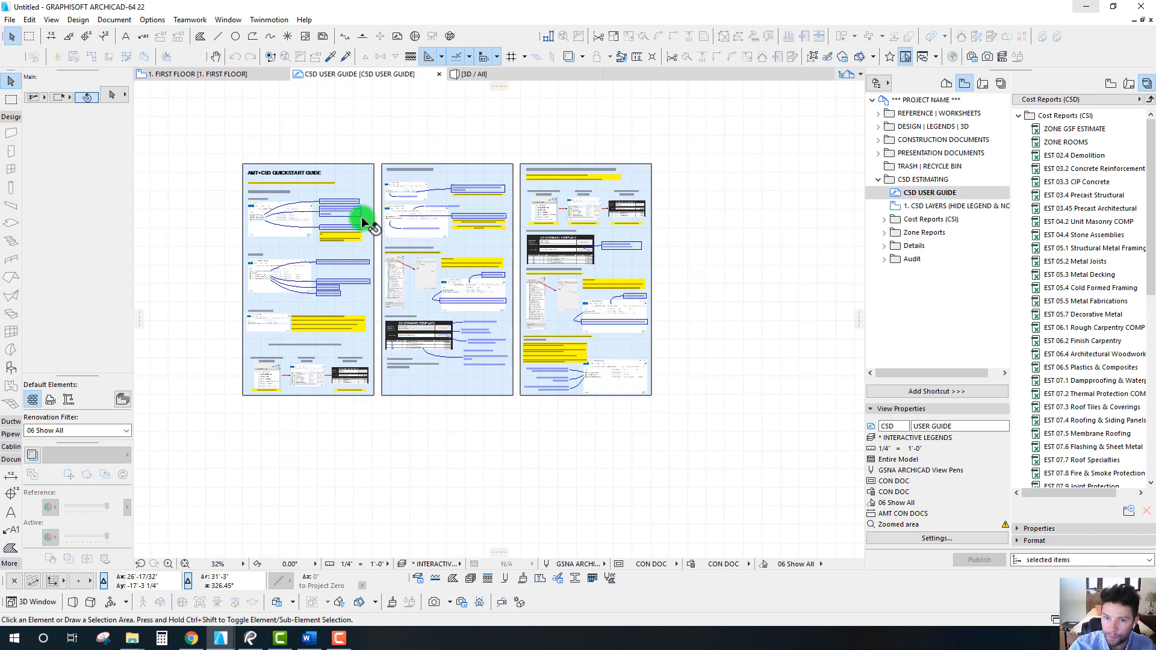
# Step: Return to the 1. FIRST FLOOR plan and check which elements are grouped with the placeholder building, leaving nothing selected
pyautogui.click(196, 77)
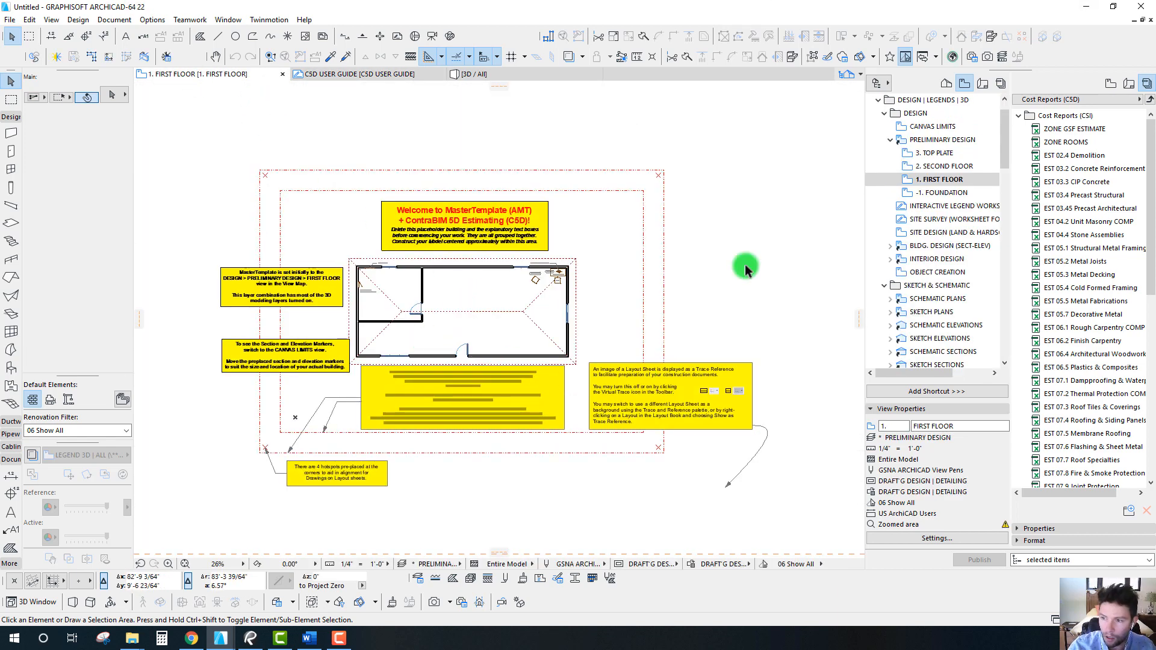
pyautogui.moveTo(477, 409); pyautogui.dragTo(489, 395, button='middle')
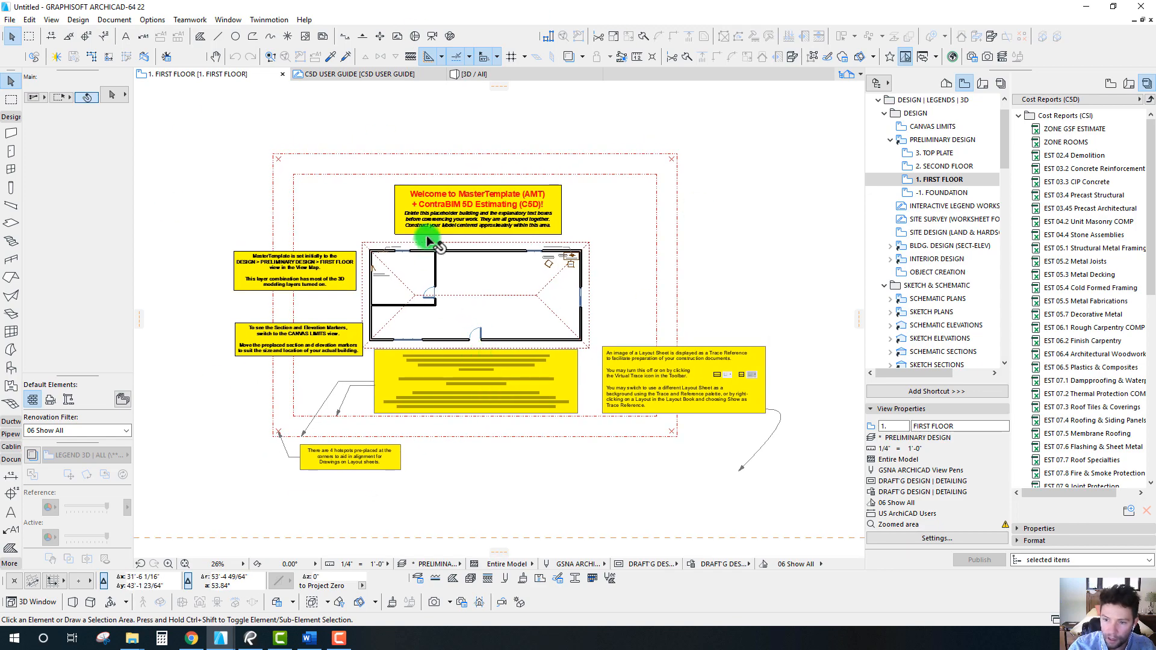
pyautogui.scroll(3, 428, 241)
pyautogui.click(431, 270)
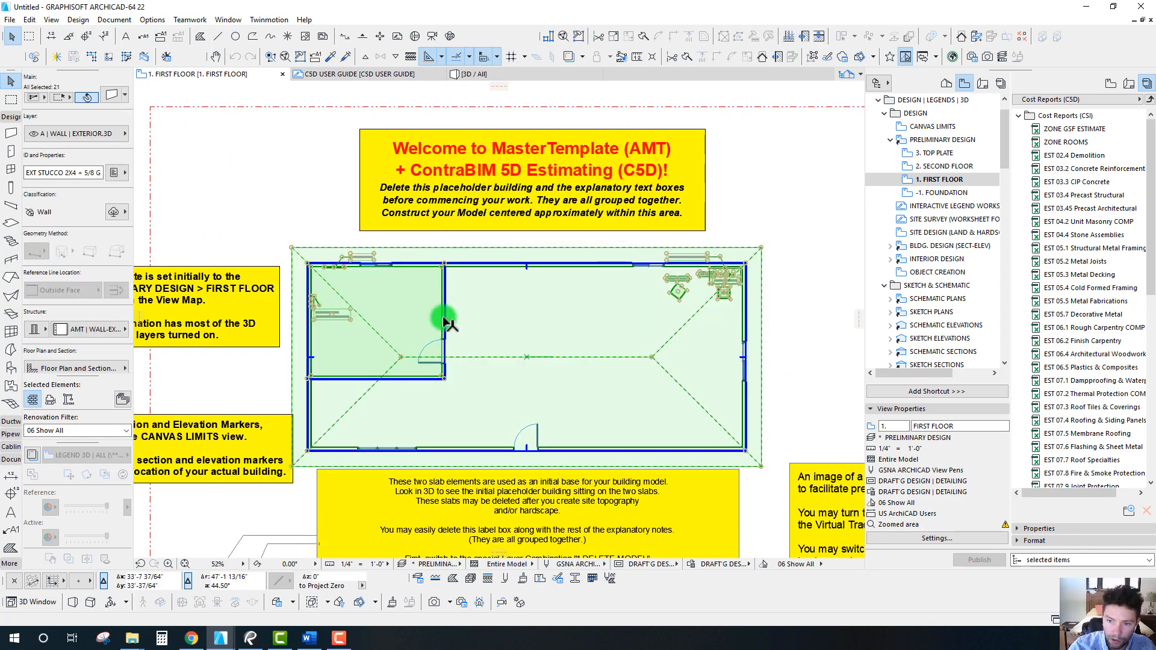
pyautogui.scroll(-3, 482, 325)
pyautogui.press('Escape')
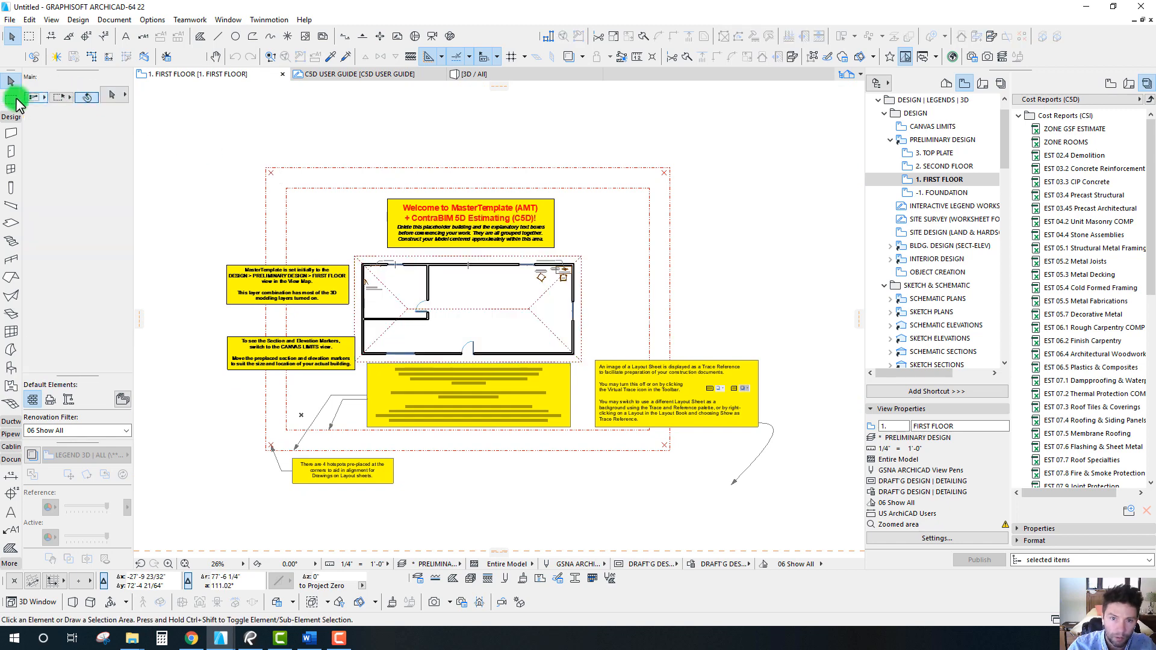
# Step: Draw a marquee around the placeholder building, its site slabs and notes, and show the marquee area in 3D
pyautogui.click(12, 99)
pyautogui.click(187, 122)
pyautogui.click(692, 535)
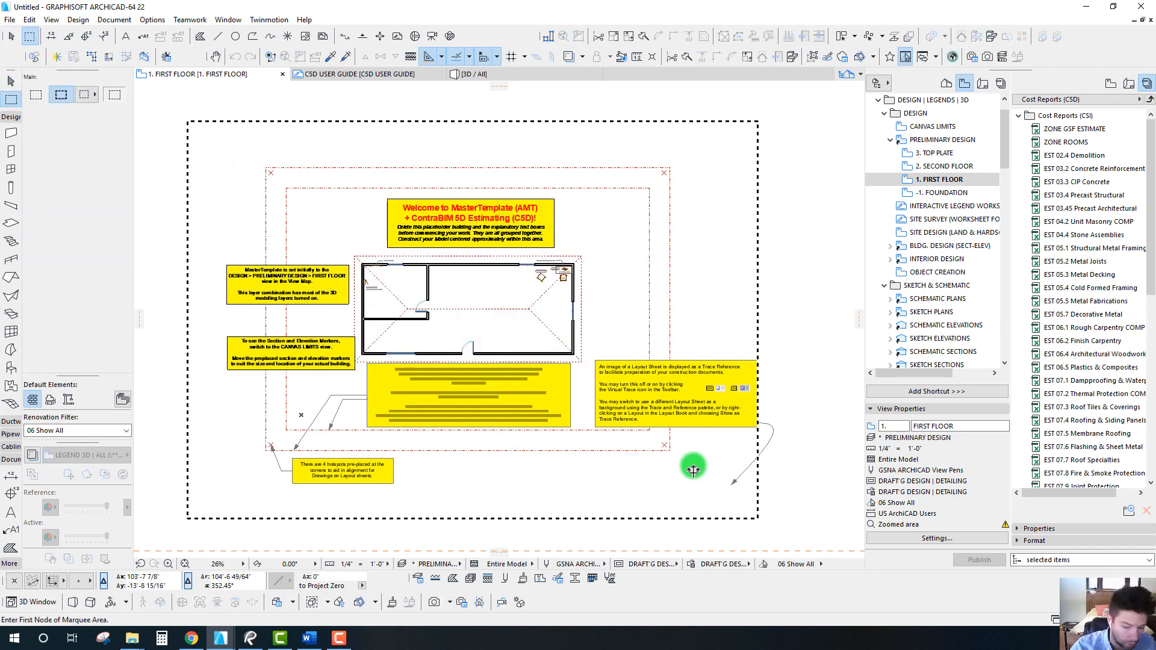
pyautogui.press('F5')
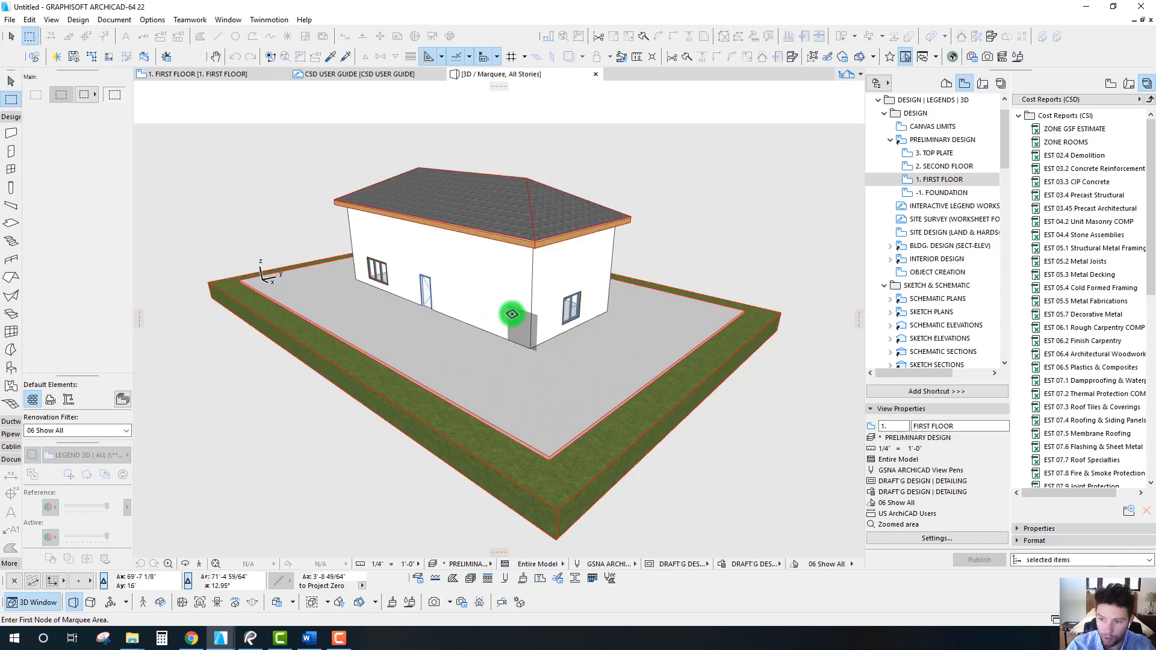
# Step: Examine the placeholder building's exterior and furnished interior in 3D and return to the first floor plan
pyautogui.keyDown('shift'); pyautogui.moveTo(453, 204); pyautogui.dragTo(534, 232, button='middle'); pyautogui.keyUp('shift')
pyautogui.scroll(10, 534, 232)
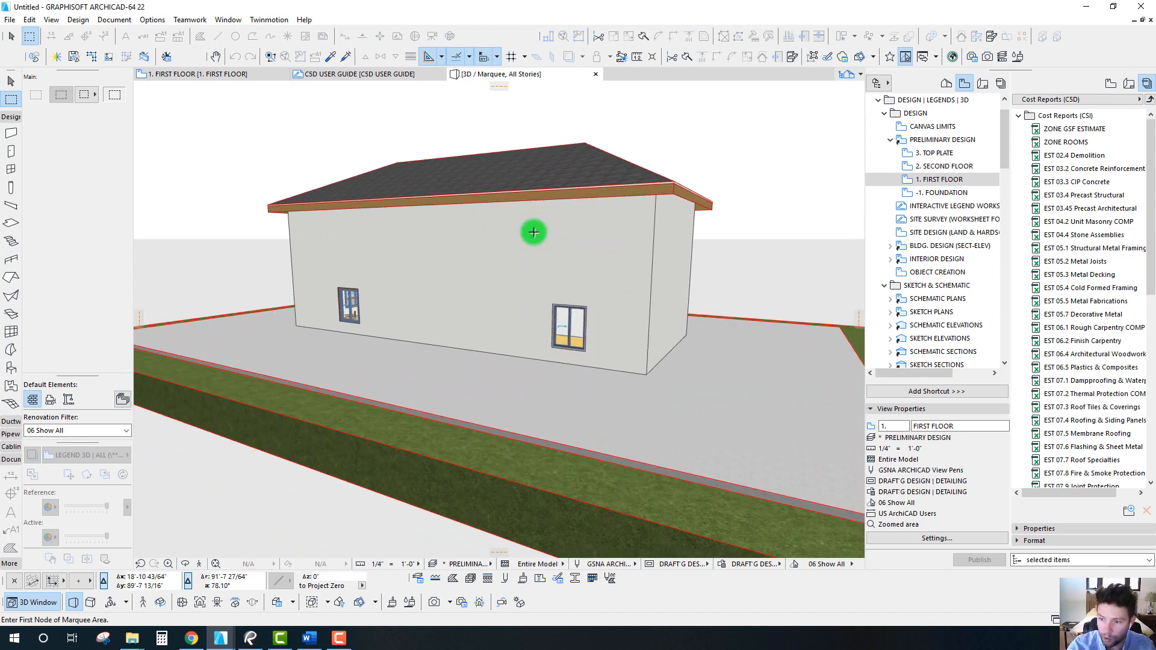
pyautogui.scroll(10, 534, 232)
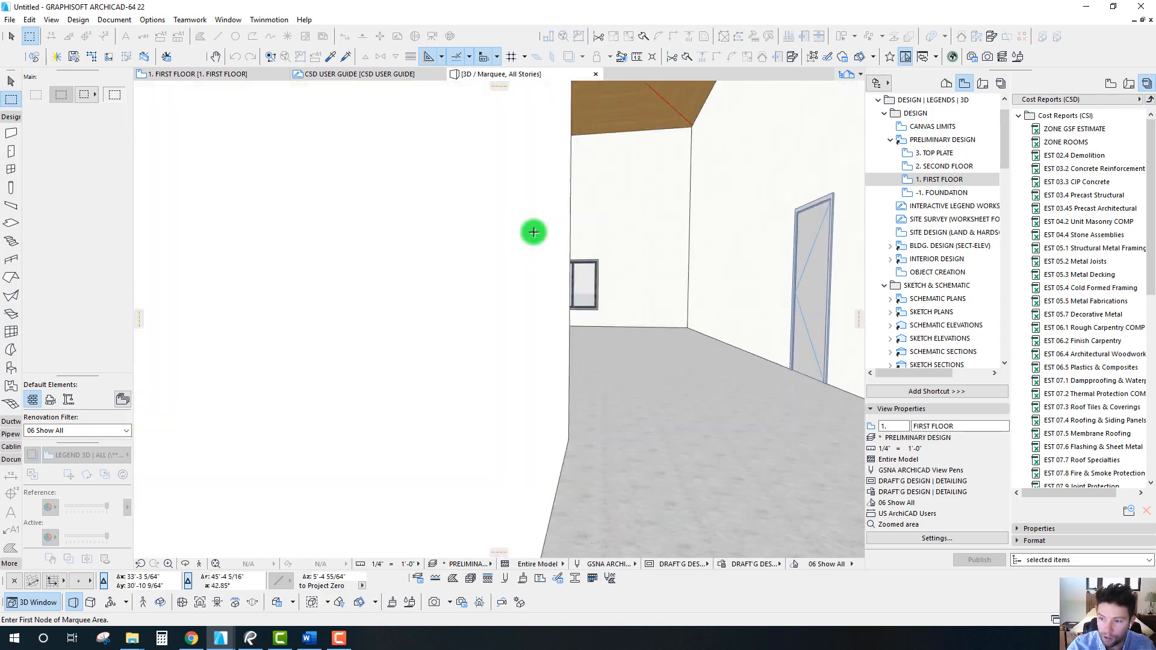
pyautogui.scroll(2, 534, 231)
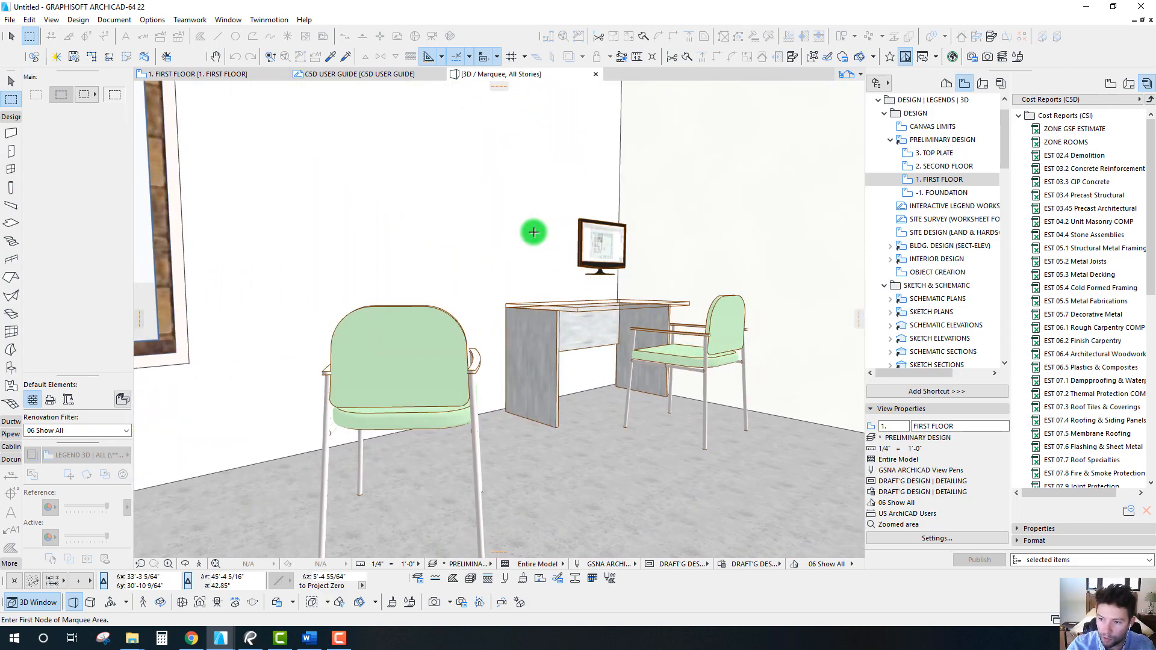
pyautogui.scroll(-15, 534, 232)
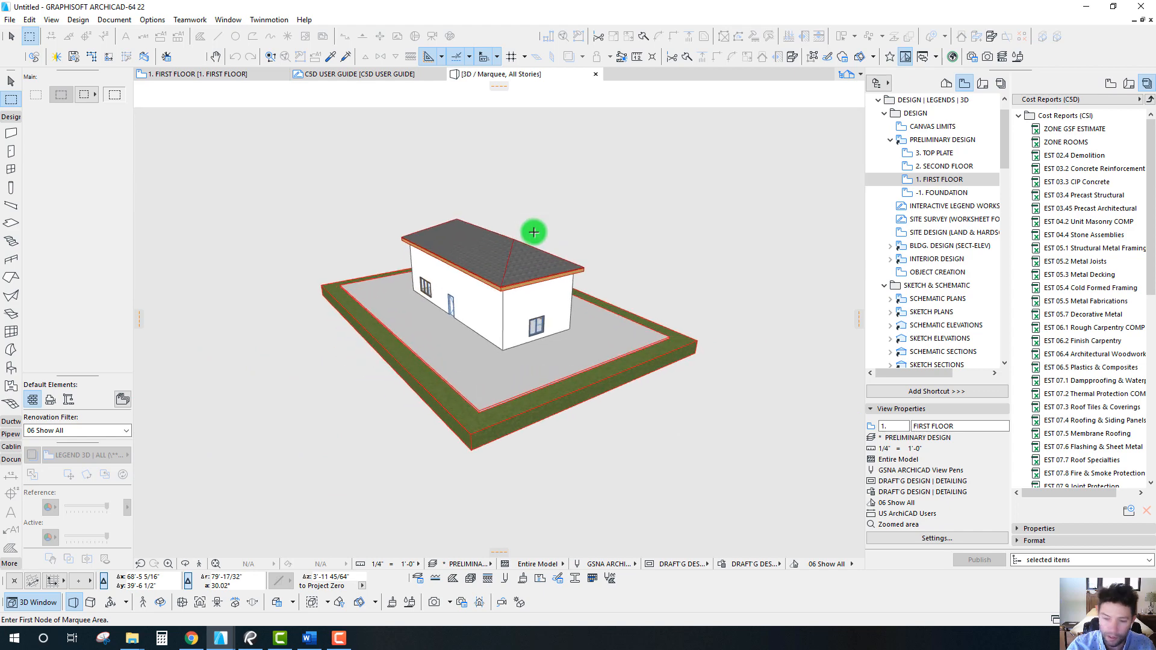
pyautogui.press('F2')
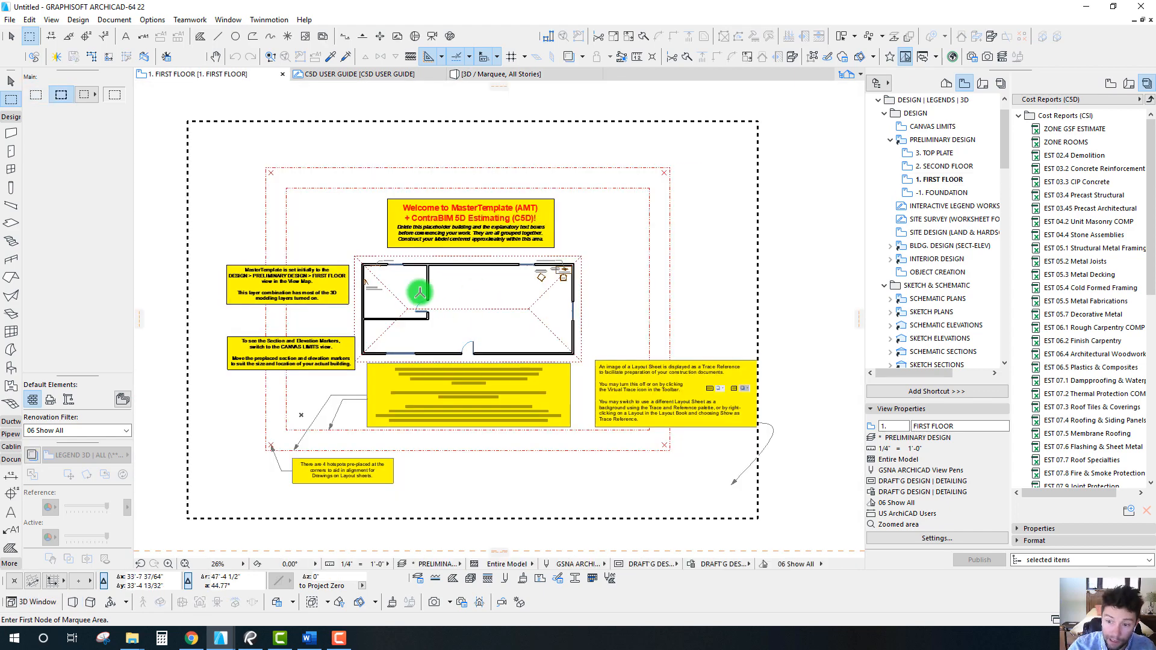
# Step: Select the grouped placeholder building on the first floor plan, unlock its layers and delete it
pyautogui.click(430, 265)
pyautogui.rightClick(428, 275)
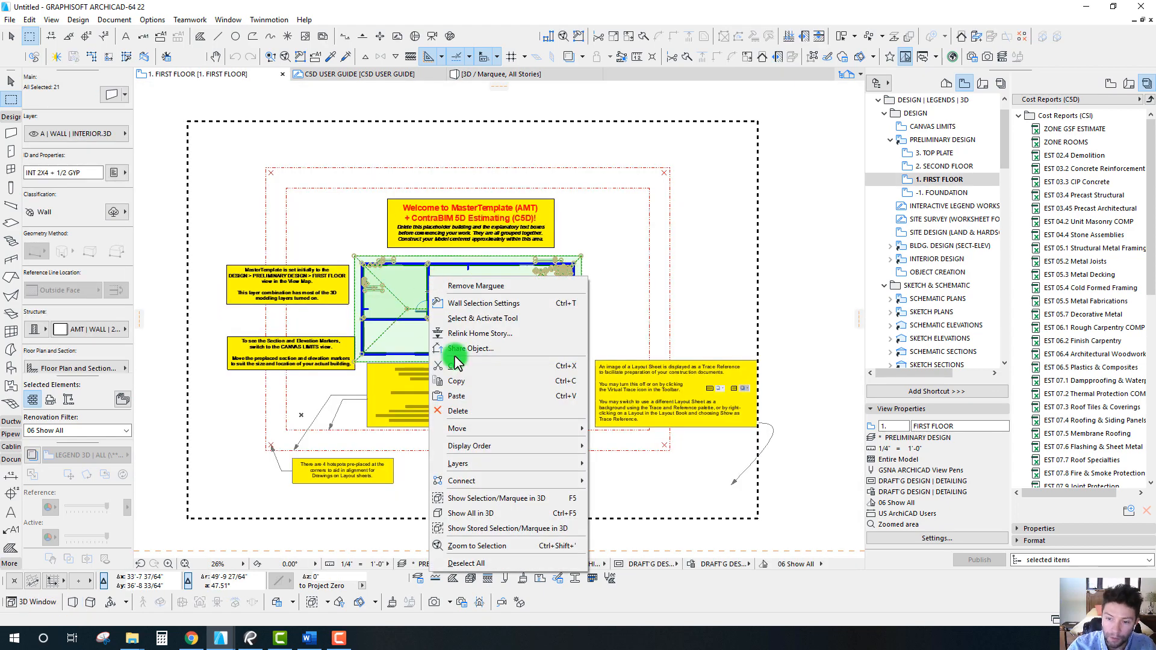
pyautogui.click(384, 283)
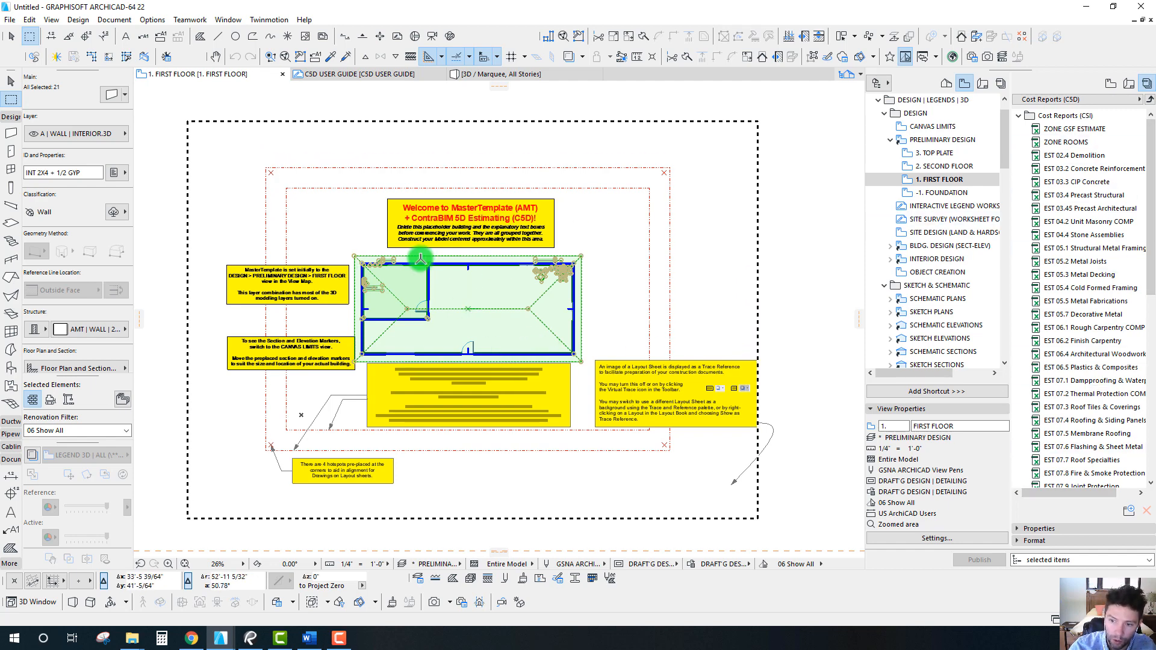
pyautogui.rightClick(415, 282)
pyautogui.moveTo(515, 469)
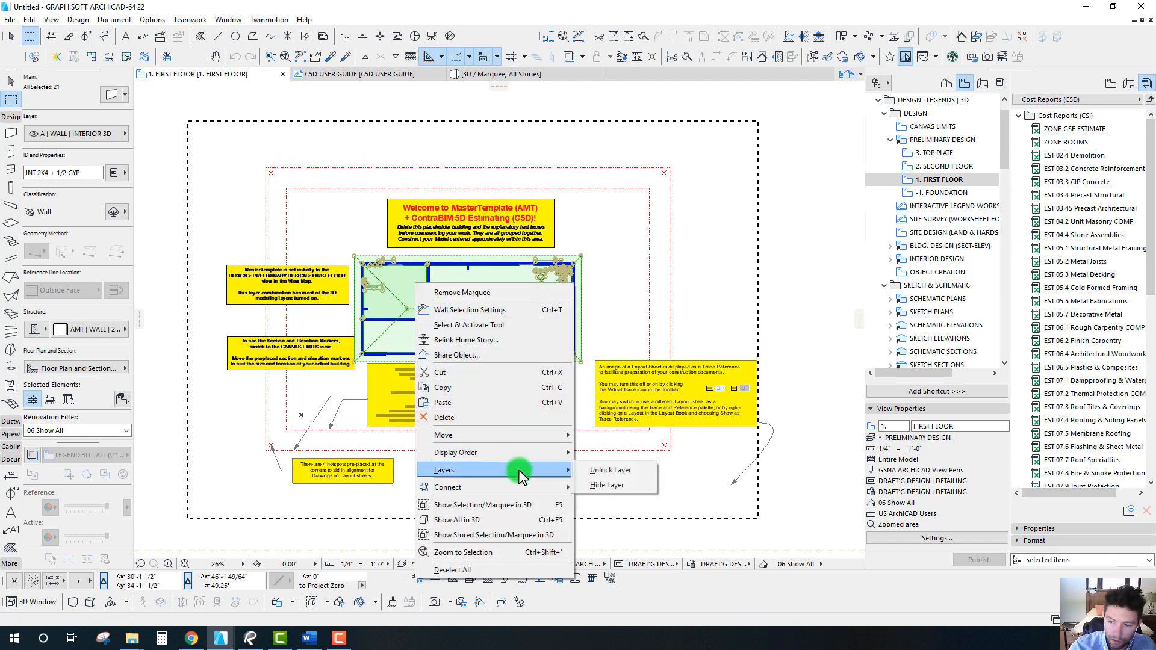
pyautogui.click(605, 471)
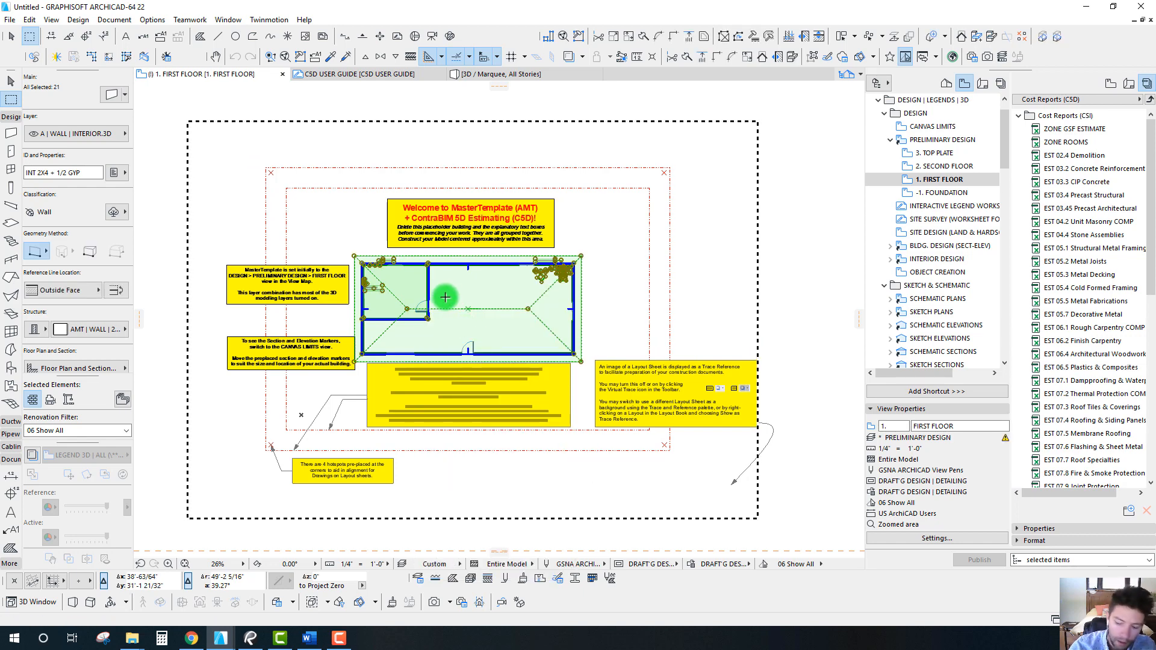
pyautogui.press('Delete')
pyautogui.click(566, 337)
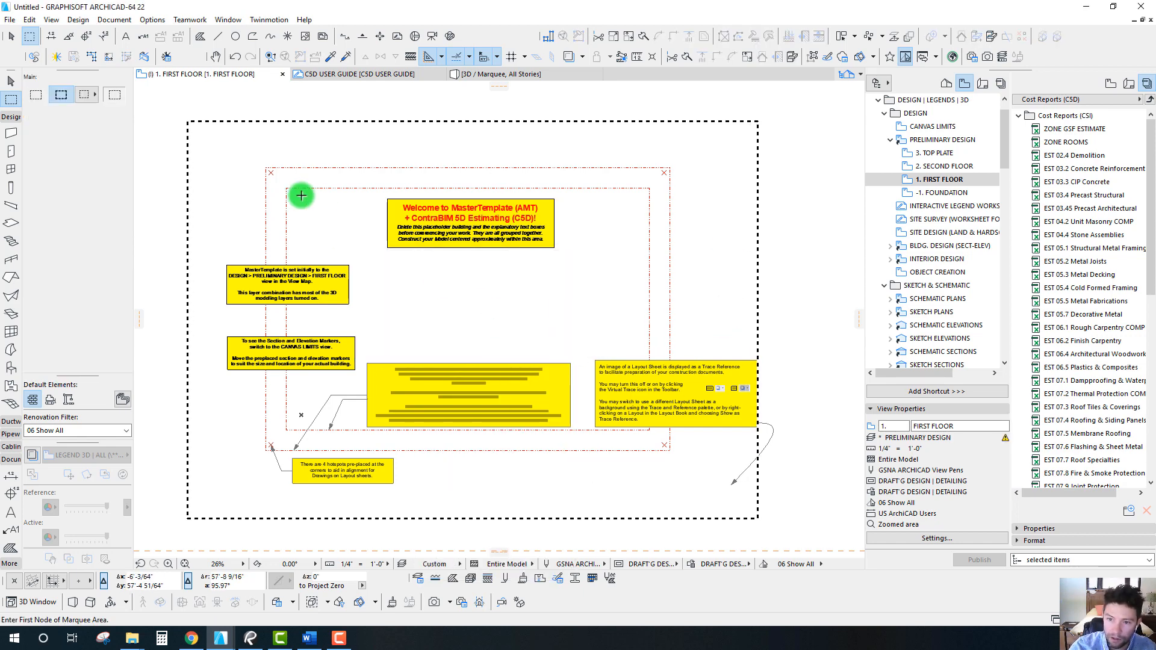
# Step: Delete the two site slabs and the grouped explanatory text boxes from the first floor plan
pyautogui.click(325, 191)
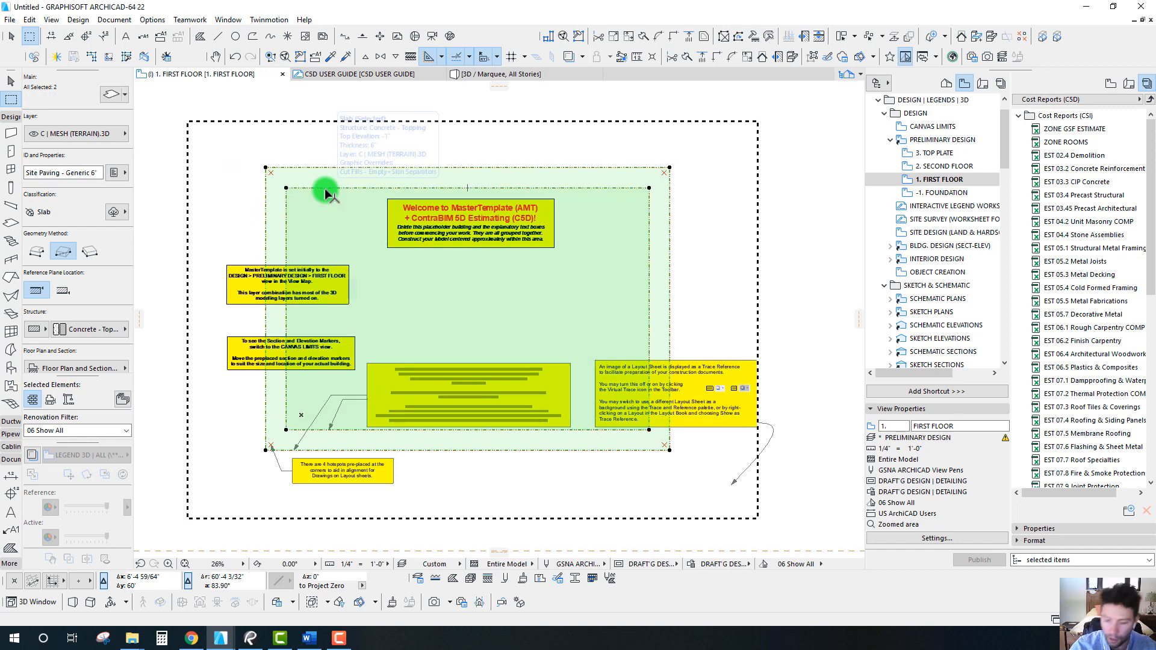
pyautogui.press('Delete')
pyautogui.click(427, 232)
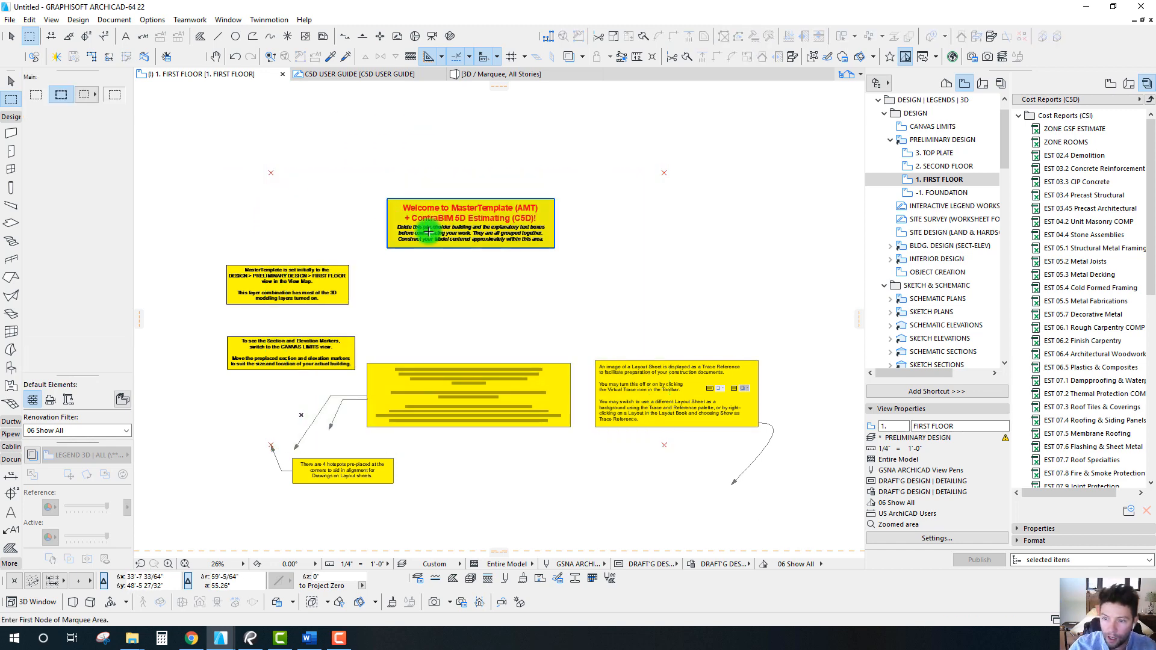
pyautogui.press('Delete')
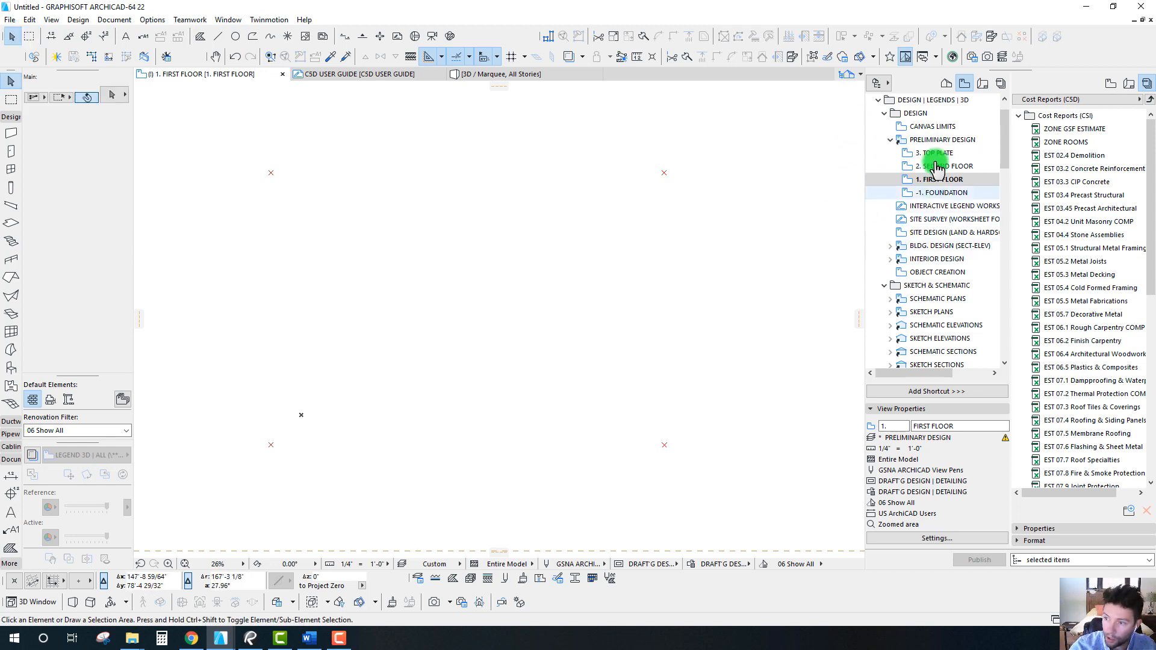
# Step: Reapply the 1. FIRST FLOOR view, collapse PRELIMINARY DESIGN and open the 1. C5D LAYERS (HIDE LEGEND & NOTES) view
pyautogui.click(924, 180)
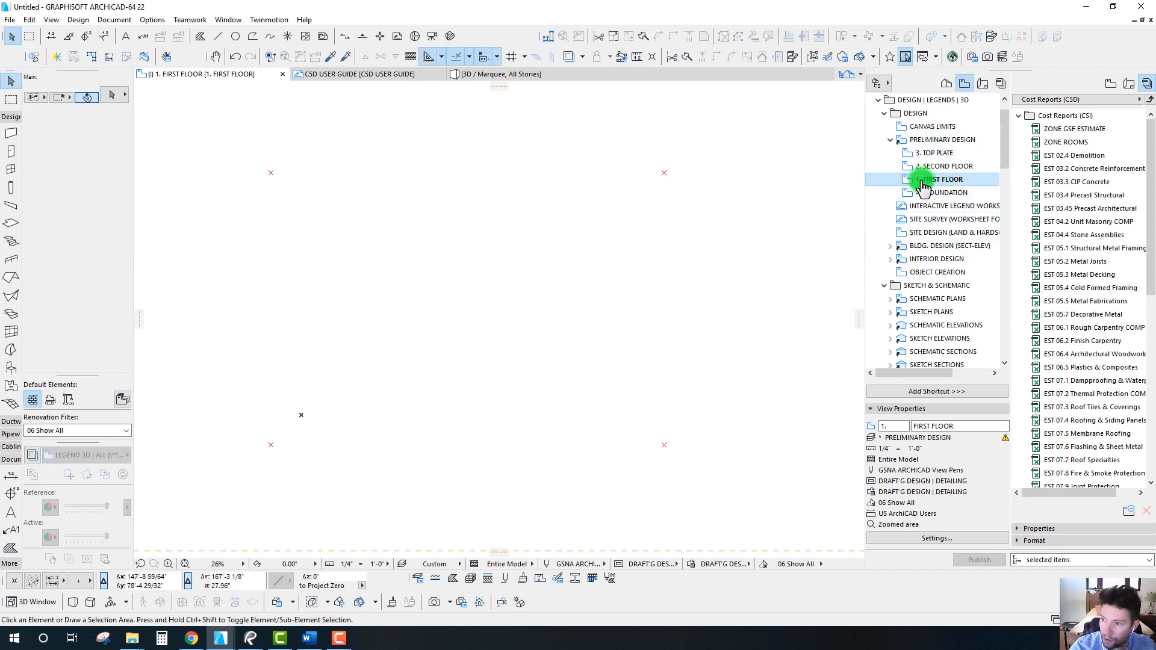
pyautogui.click(890, 139)
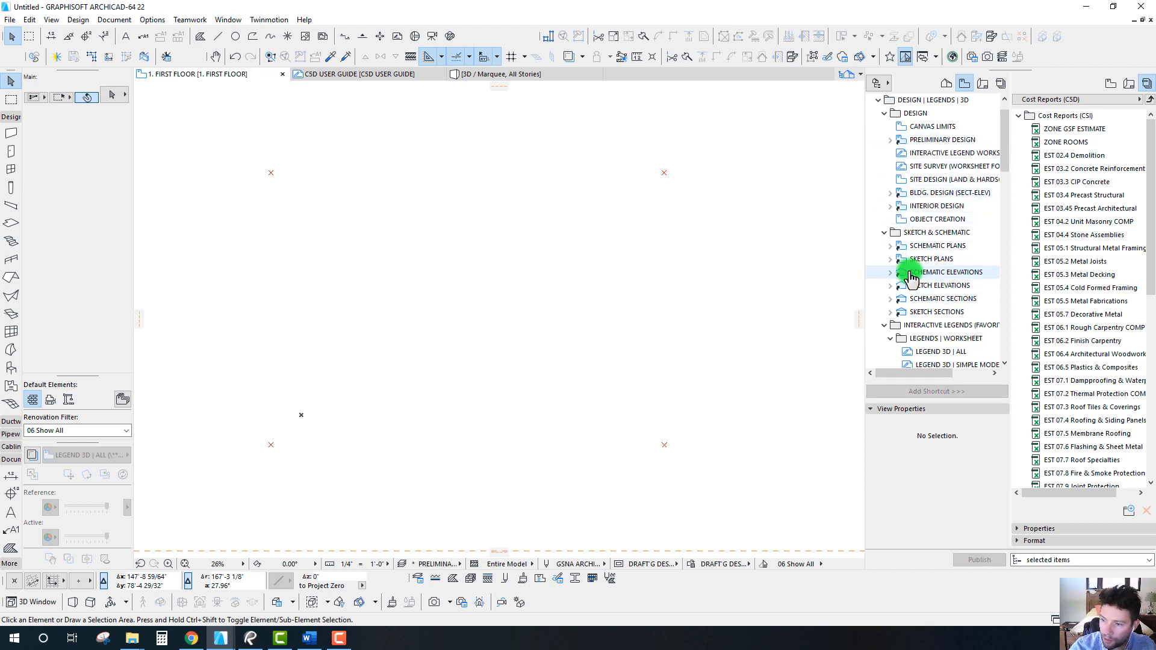
pyautogui.scroll(-5, 909, 286)
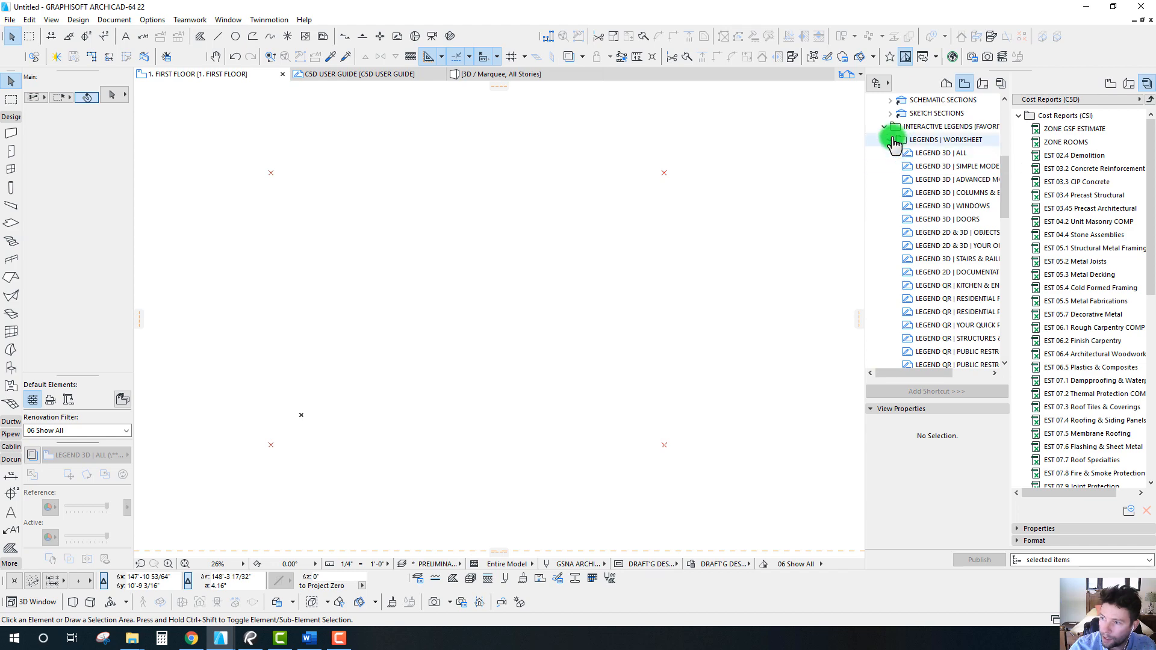
pyautogui.scroll(-10, 903, 295)
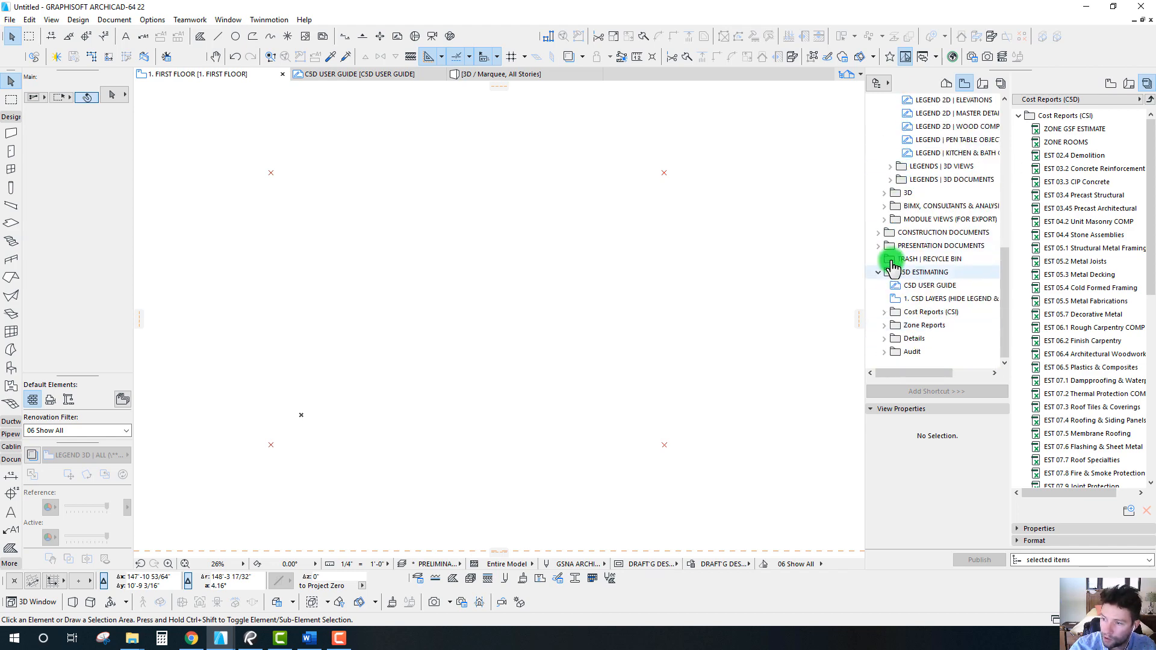
pyautogui.doubleClick(926, 299)
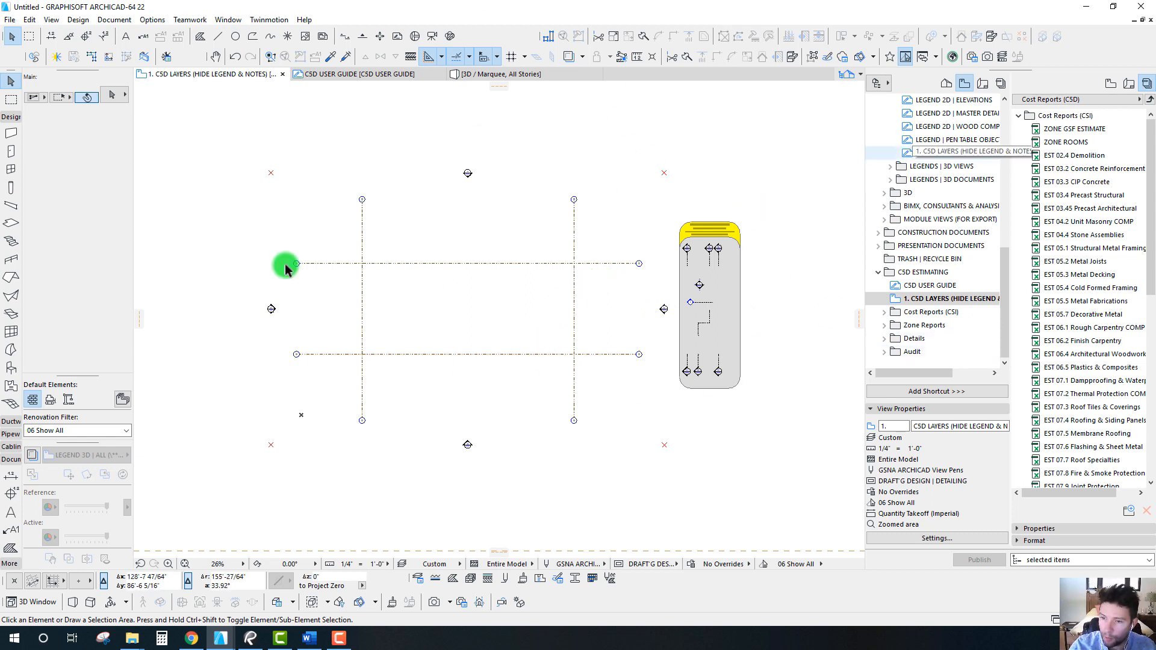
pyautogui.moveTo(445, 294)
pyautogui.mouseDown(button='middle')
pyautogui.moveTo(441, 309)
pyautogui.moveTo(441, 296)
pyautogui.mouseUp(button='middle')
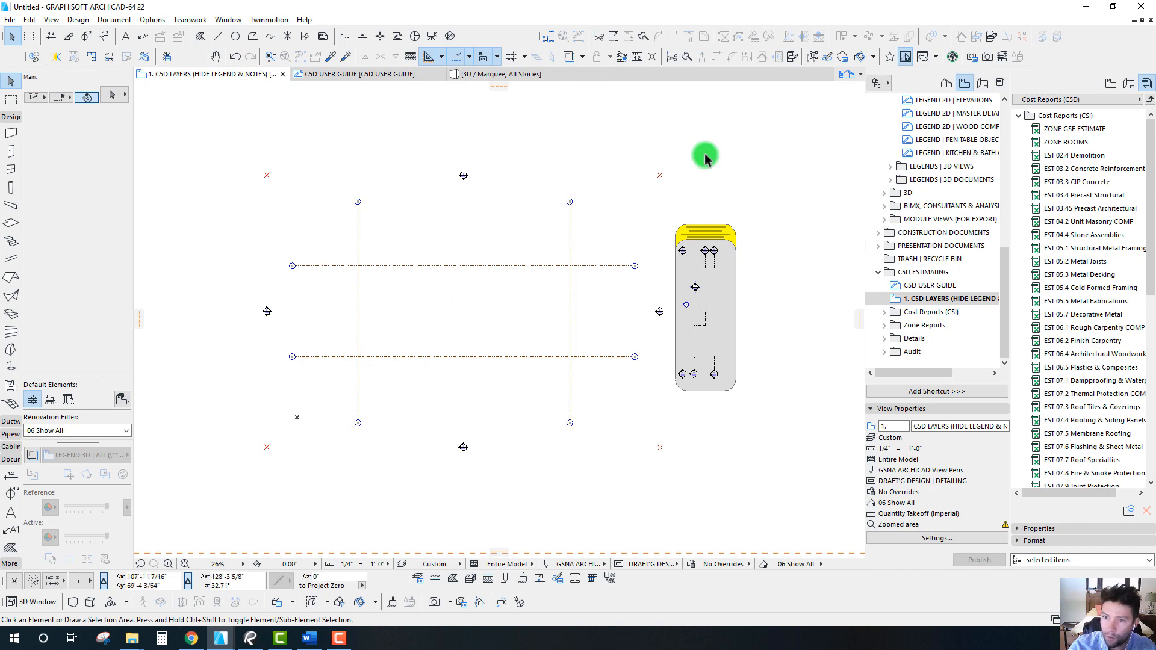
# Step: Expand the LEGENDS | WORKSHEET folder and open the LEGEND 3D | ALL worksheet
pyautogui.scroll(5, 931, 237)
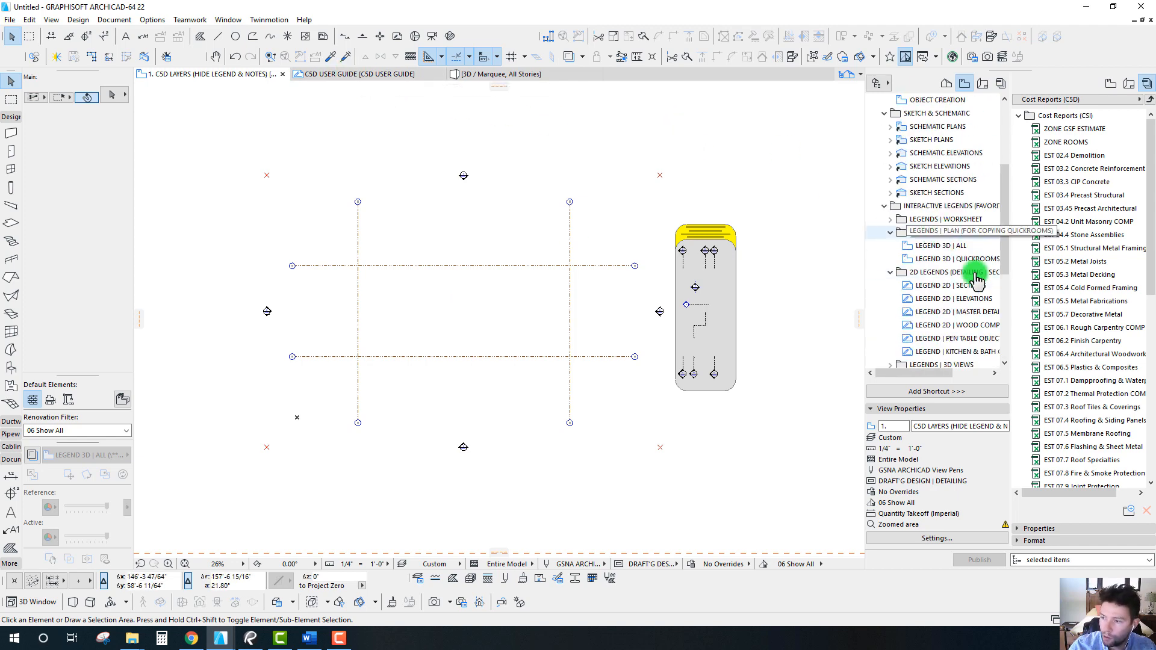
pyautogui.doubleClick(894, 221)
pyautogui.doubleClick(916, 113)
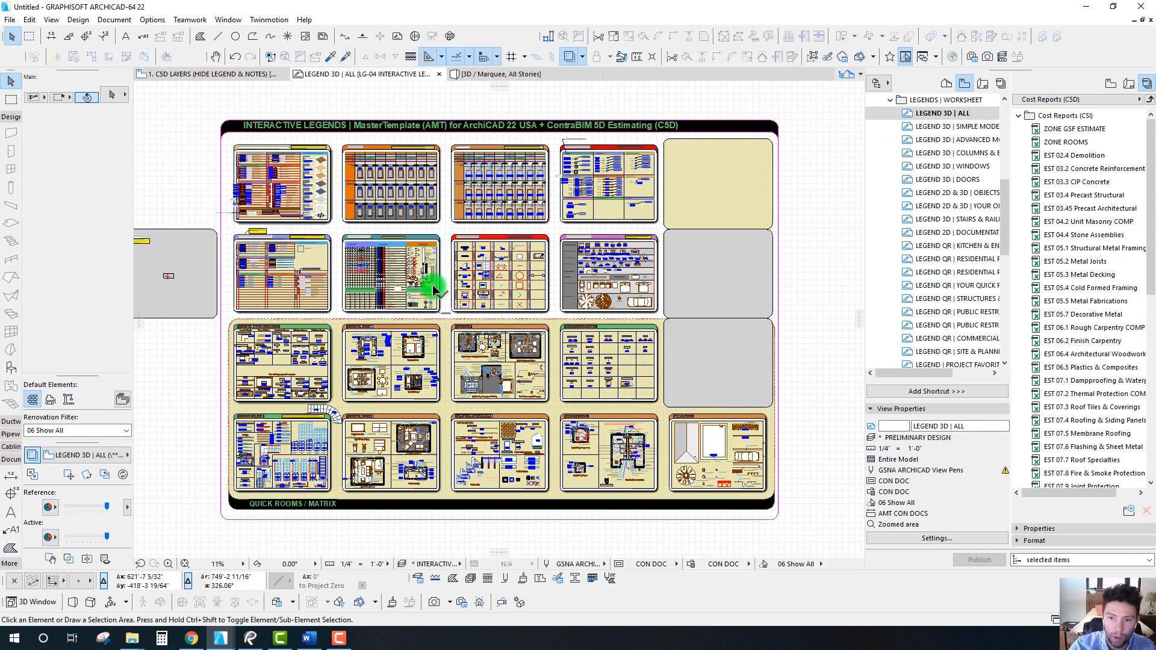
# Step: Pick up the settings of the insulated 2x6 stucco wall under 9' TALL EXTERIOR WALLS and turn off the trace reference
pyautogui.scroll(10, 270, 167)
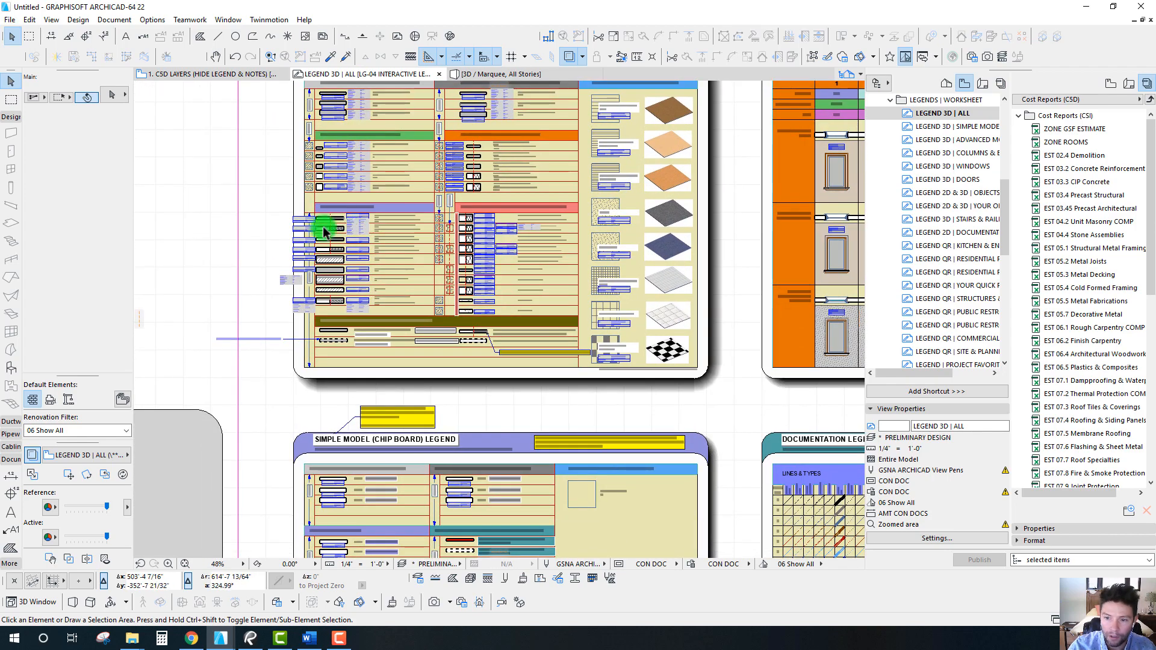
pyautogui.scroll(3, 405, 313)
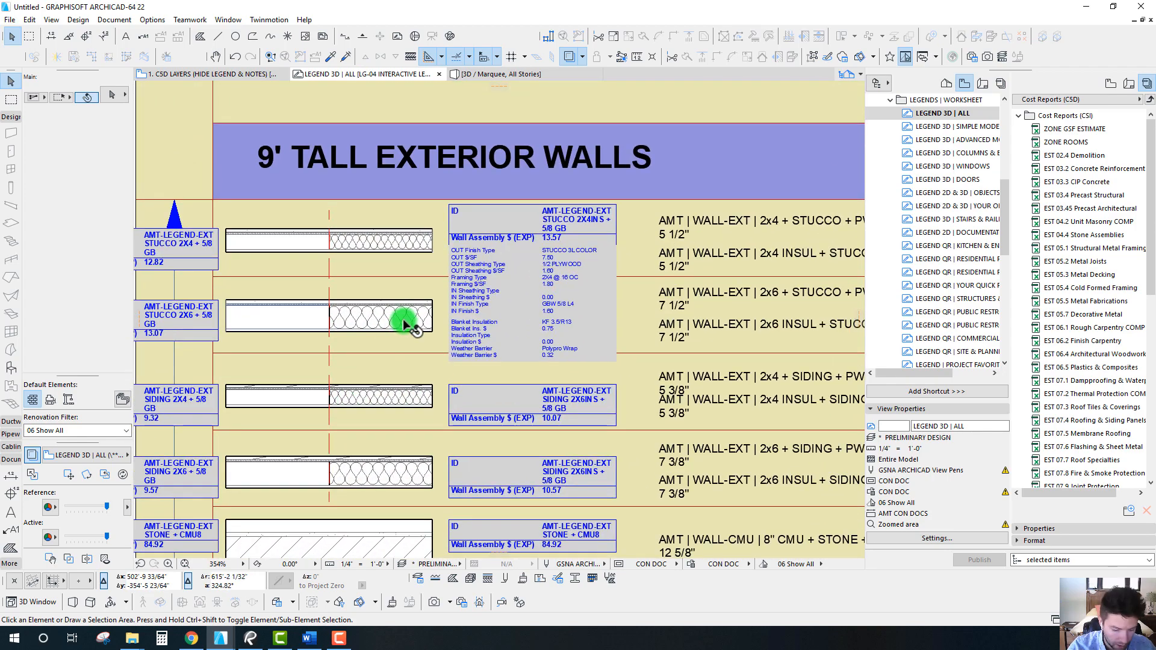
pyautogui.click(431, 301)
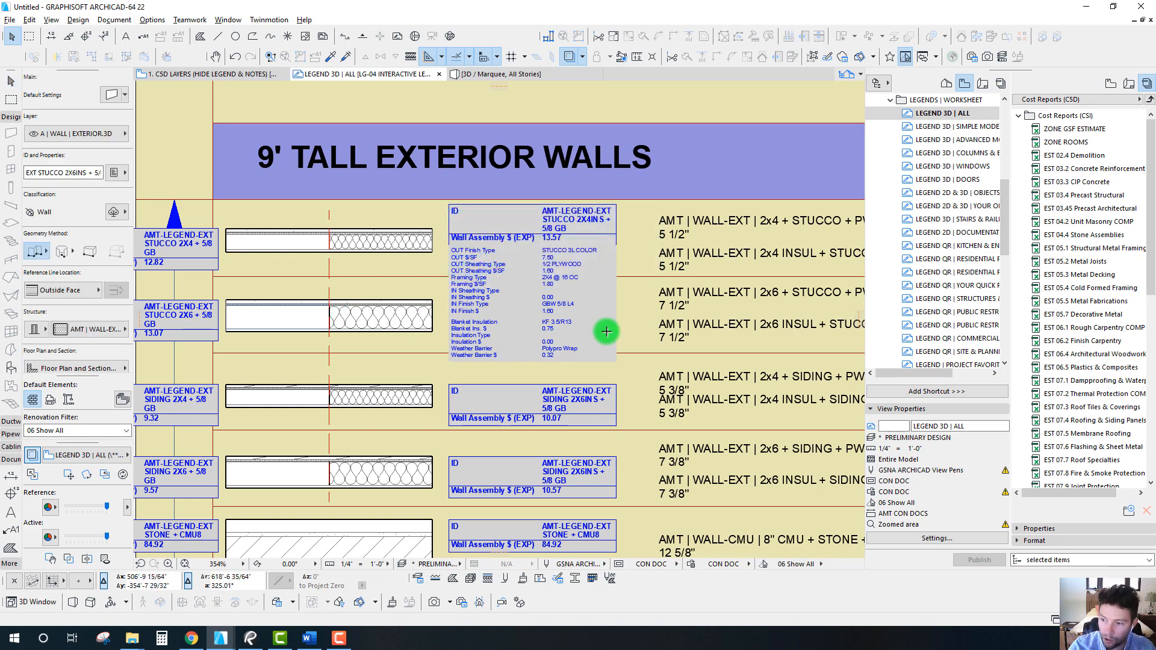
pyautogui.scroll(2, 439, 295)
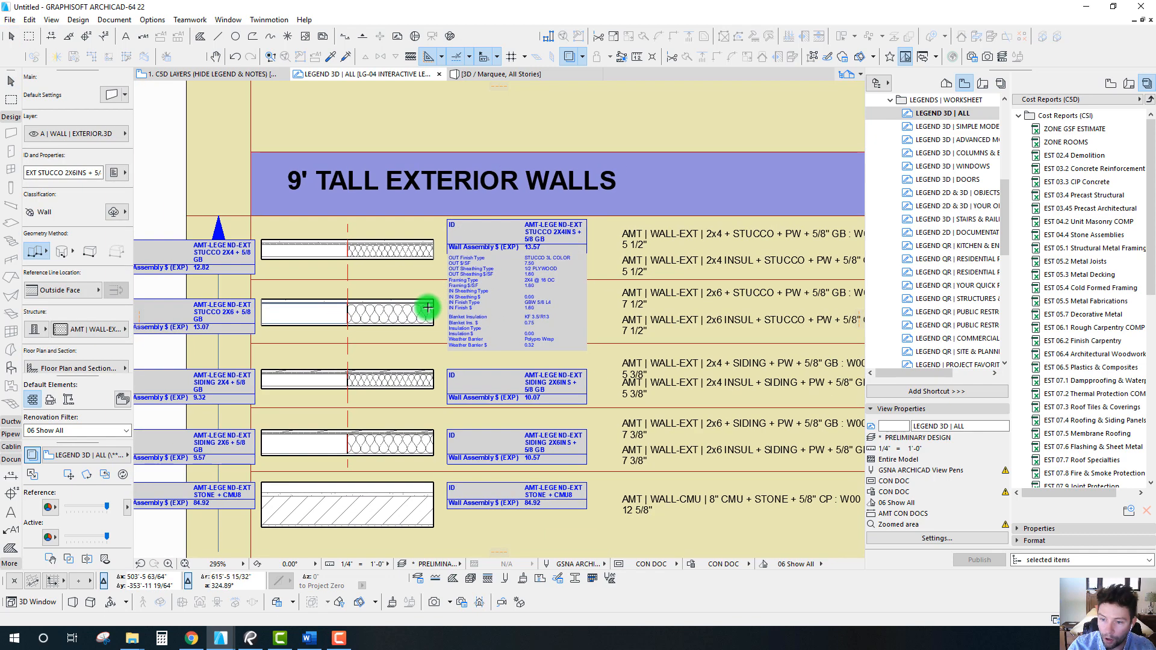
pyautogui.click(32, 454)
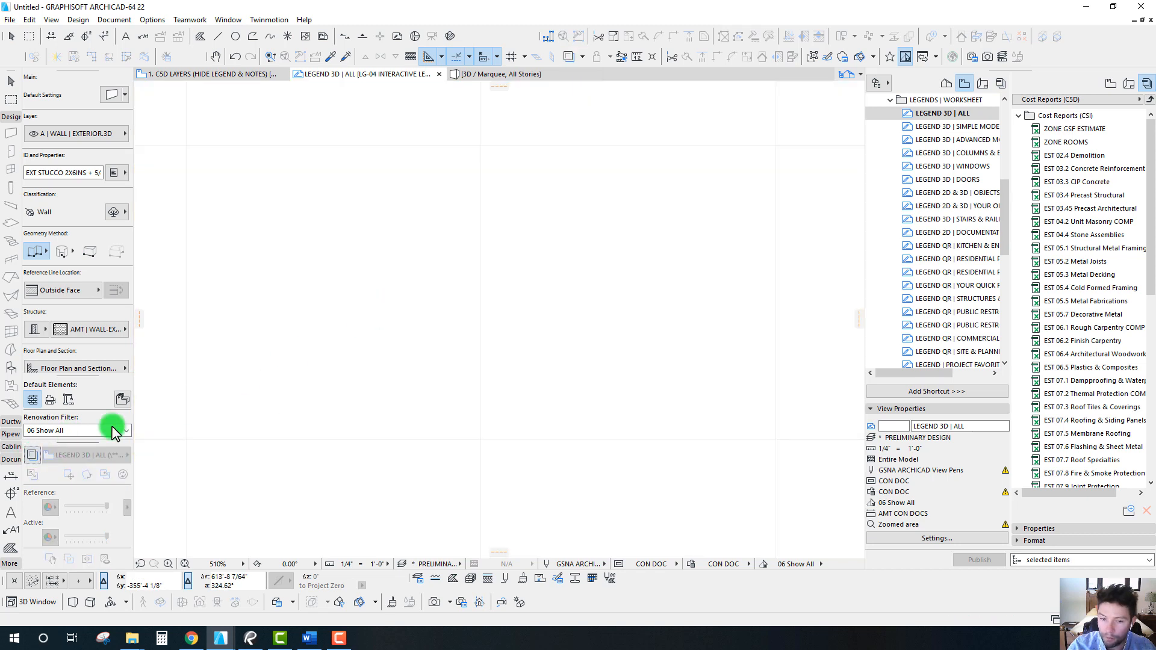
# Step: Turn the trace reference back on in the LEGEND 3D | ALL worksheet and return to the C5D LAYERS plan view
pyautogui.click(32, 455)
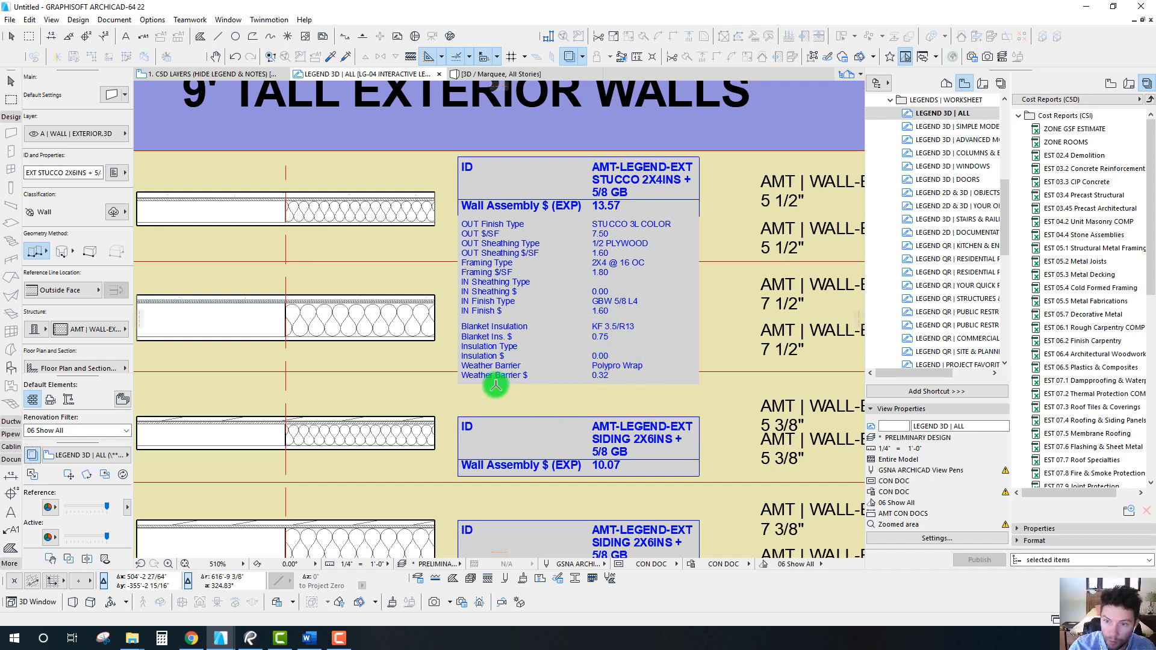
pyautogui.scroll(-5, 401, 341)
pyautogui.click(180, 73)
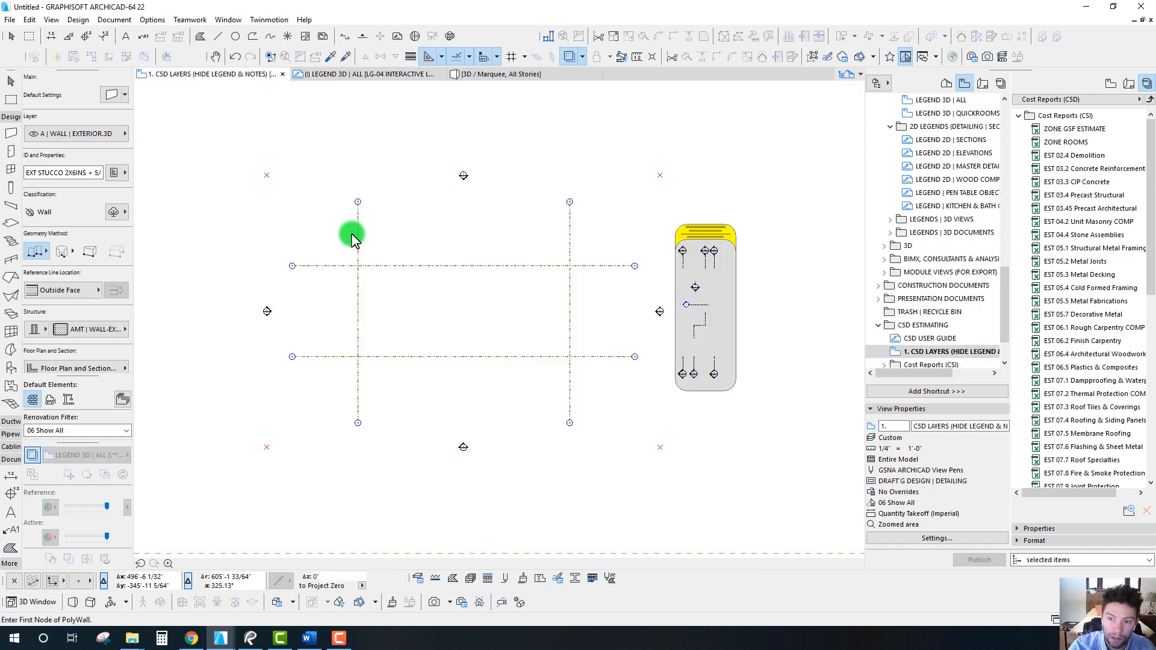
# Step: Draw a closed eight-segment stucco exterior wall outline on the grid, offset at mid-width along the upper and lower sides, ending at the lower-left grid intersection
pyautogui.scroll(2, 518, 370)
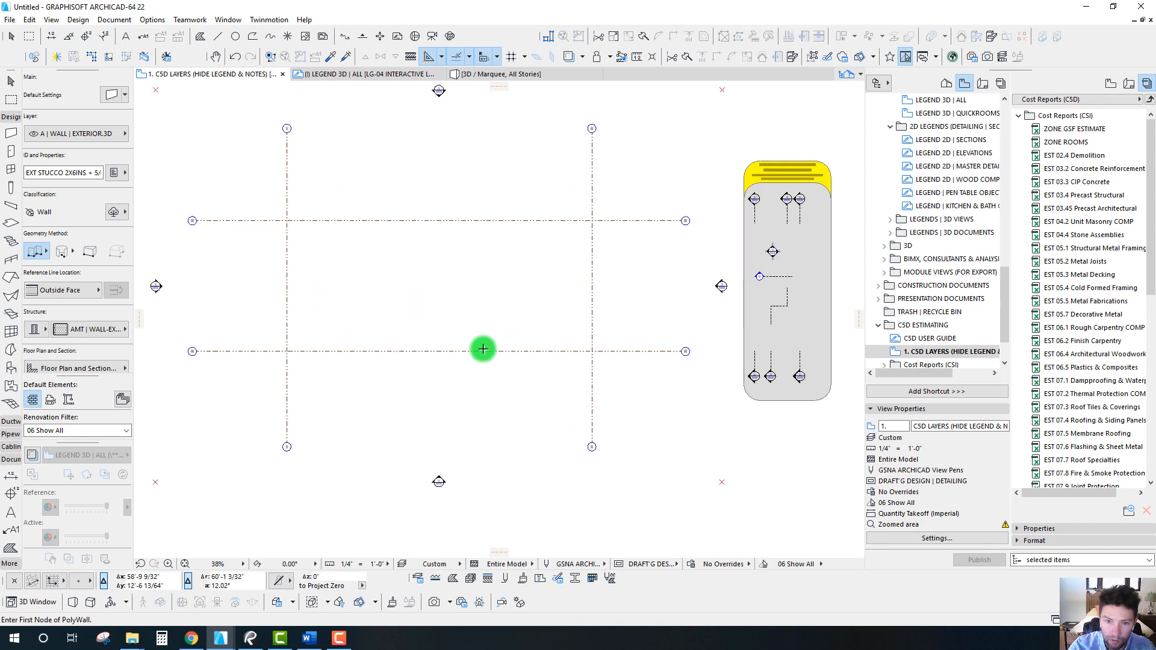
pyautogui.click(293, 350)
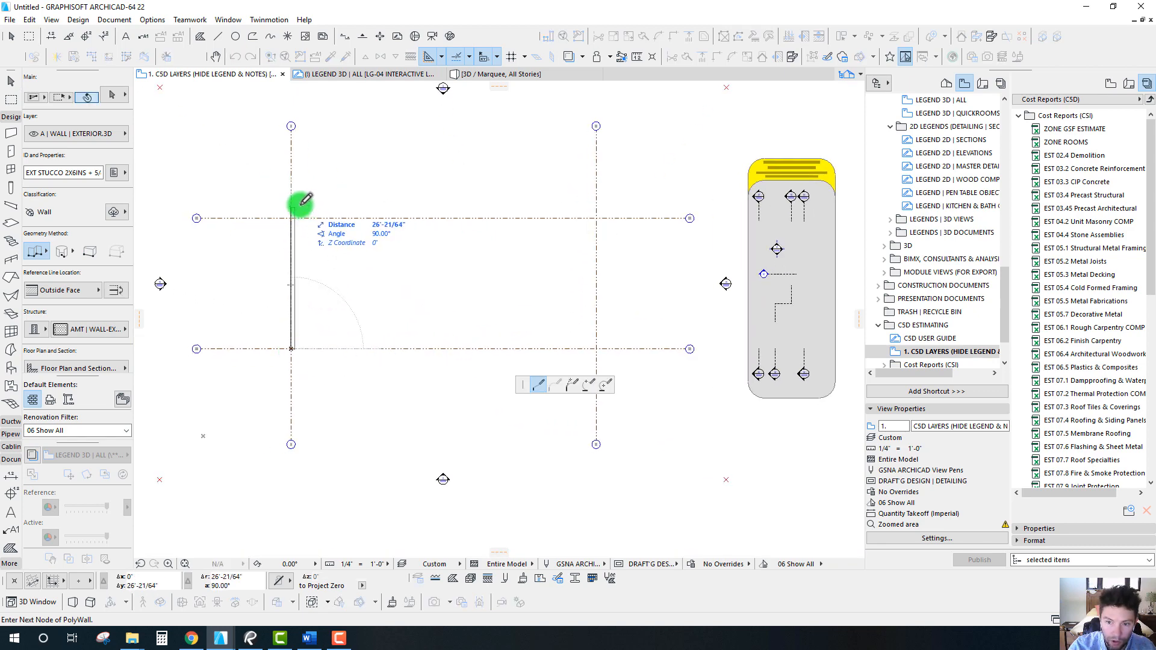
pyautogui.click(293, 145)
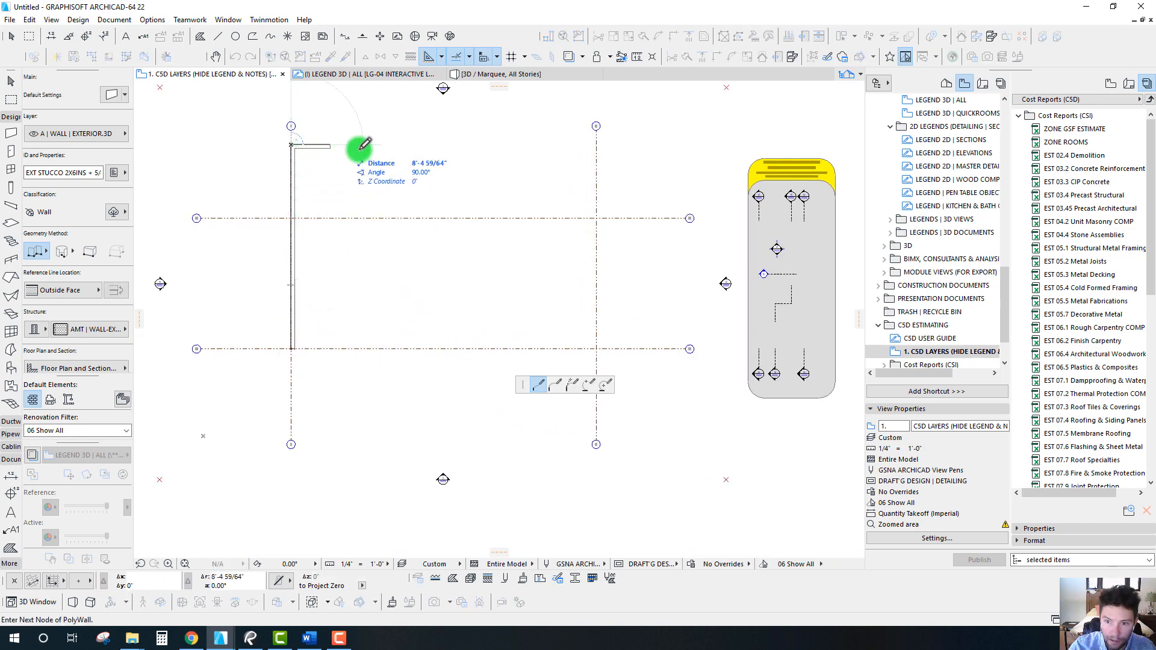
pyautogui.click(444, 145)
pyautogui.click(443, 219)
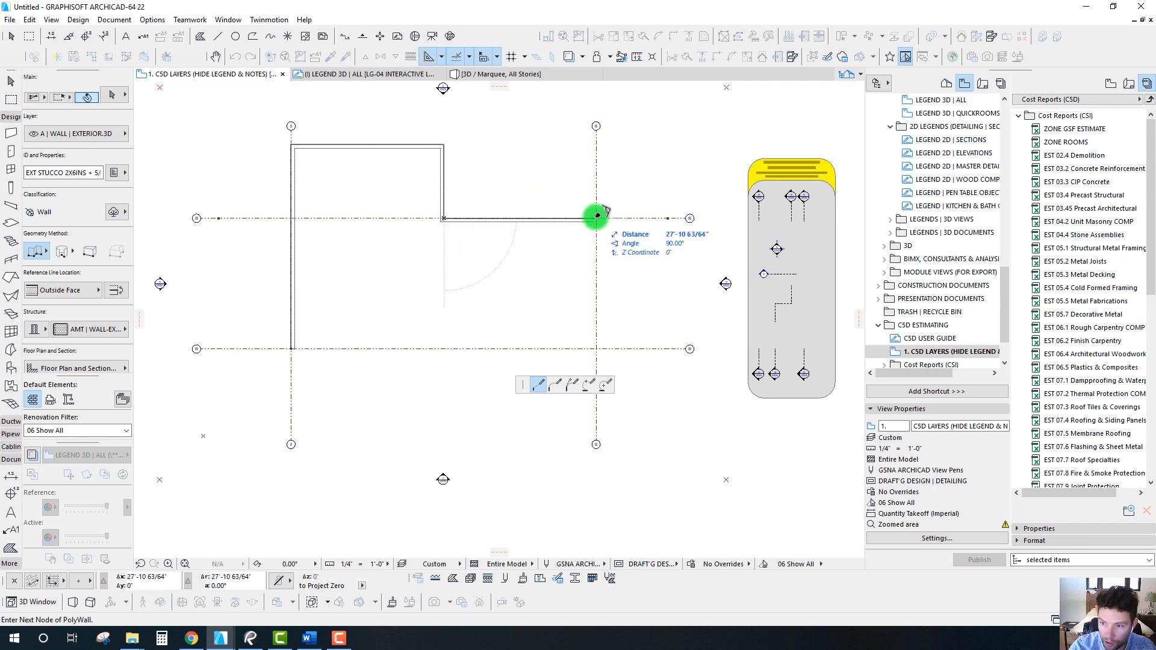
pyautogui.click(596, 219)
pyautogui.moveTo(609, 353); pyautogui.dragTo(598, 211, button='middle')
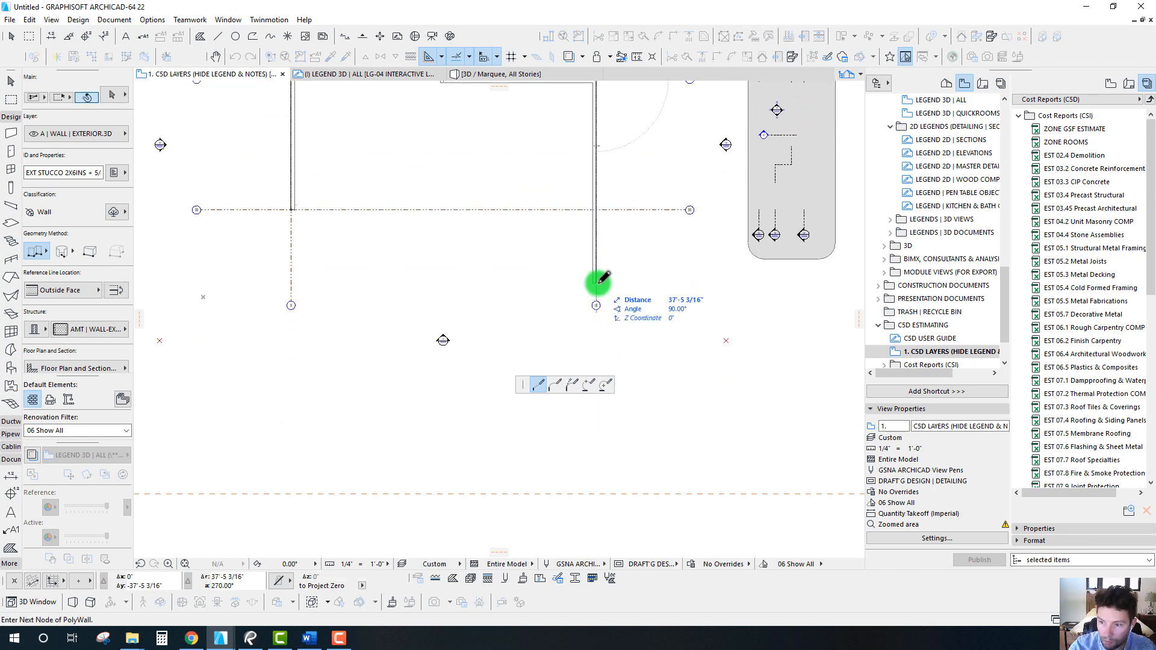
pyautogui.click(444, 283)
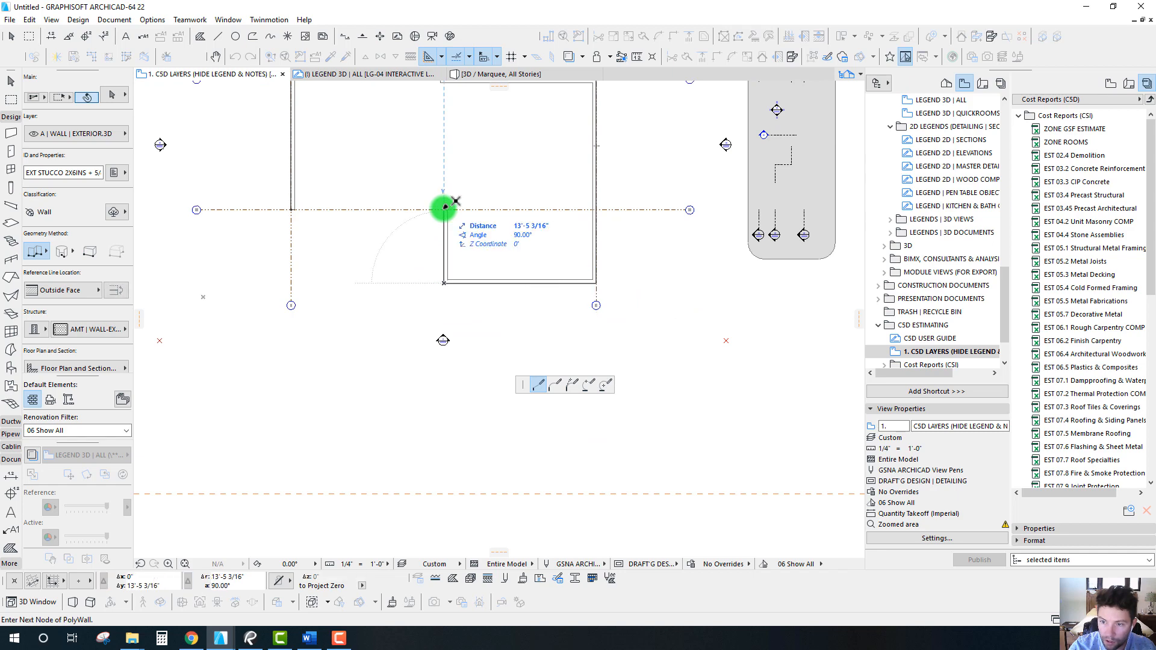
pyautogui.click(290, 209)
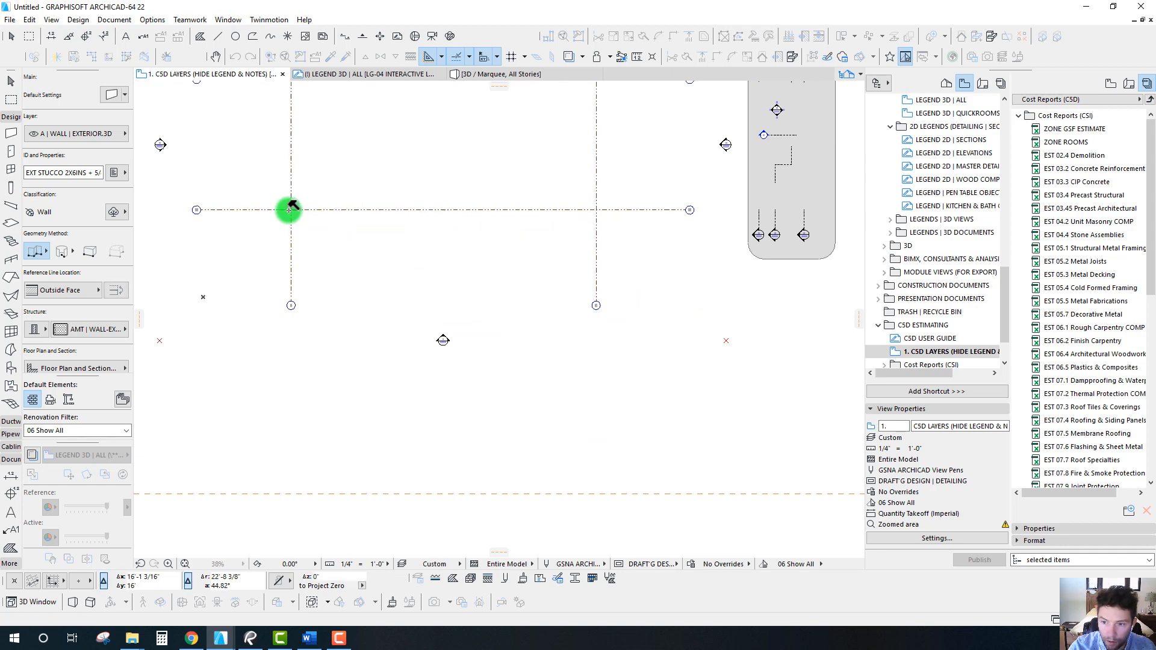
# Step: Straighten the short lower vertical wall by moving the corner it shares with the adjoining horizontal wall in line with its lower end
pyautogui.scroll(1, 446, 212)
pyautogui.scroll(4, 448, 210)
pyautogui.keyDown('shift'); pyautogui.click(441, 221); pyautogui.keyUp('shift')
pyautogui.keyDown('shift'); pyautogui.click(414, 186); pyautogui.keyUp('shift')
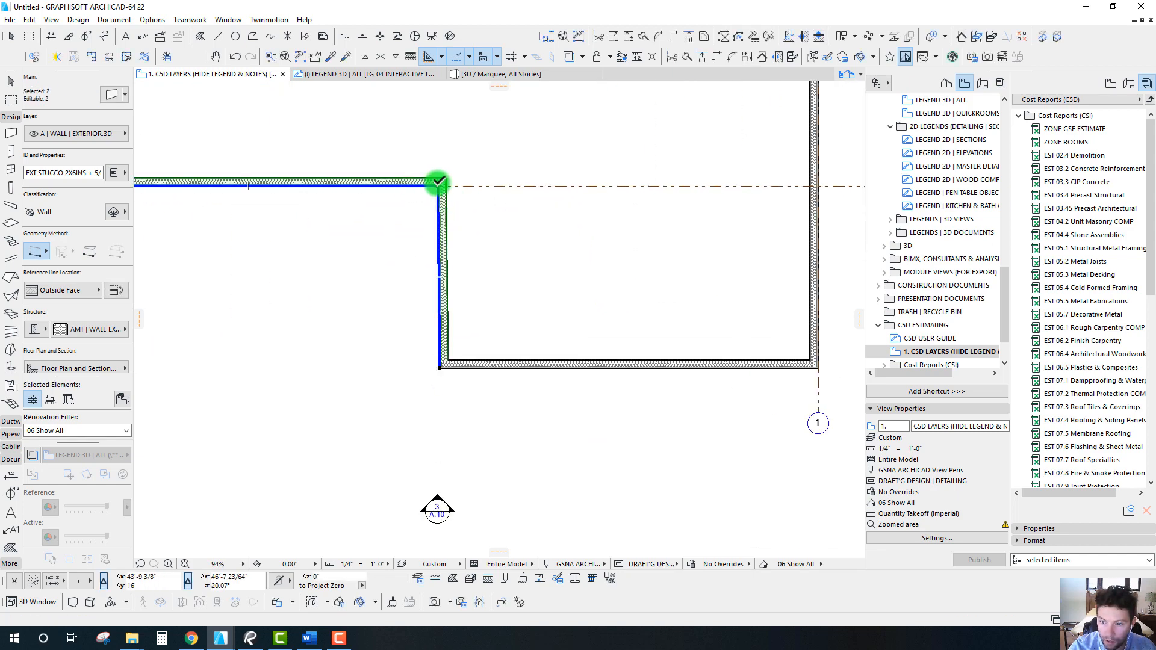
pyautogui.click(441, 183)
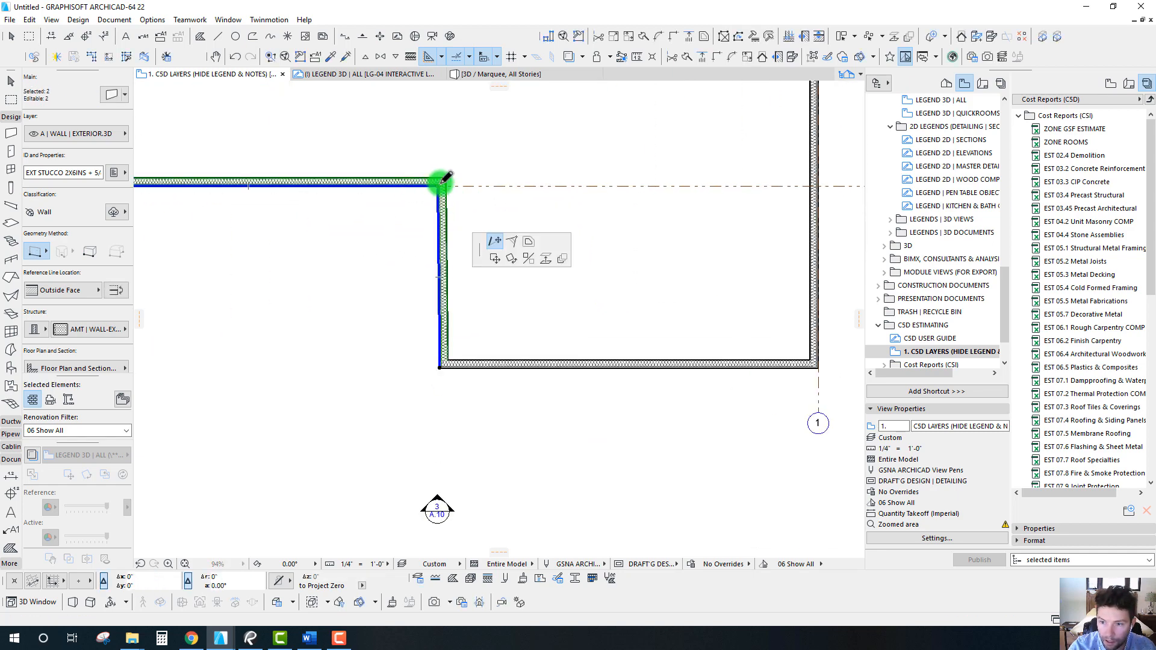
pyautogui.keyDown('shift'); pyautogui.click(439, 367); pyautogui.keyUp('shift')
pyautogui.scroll(-5, 438, 279)
pyautogui.press('Escape')
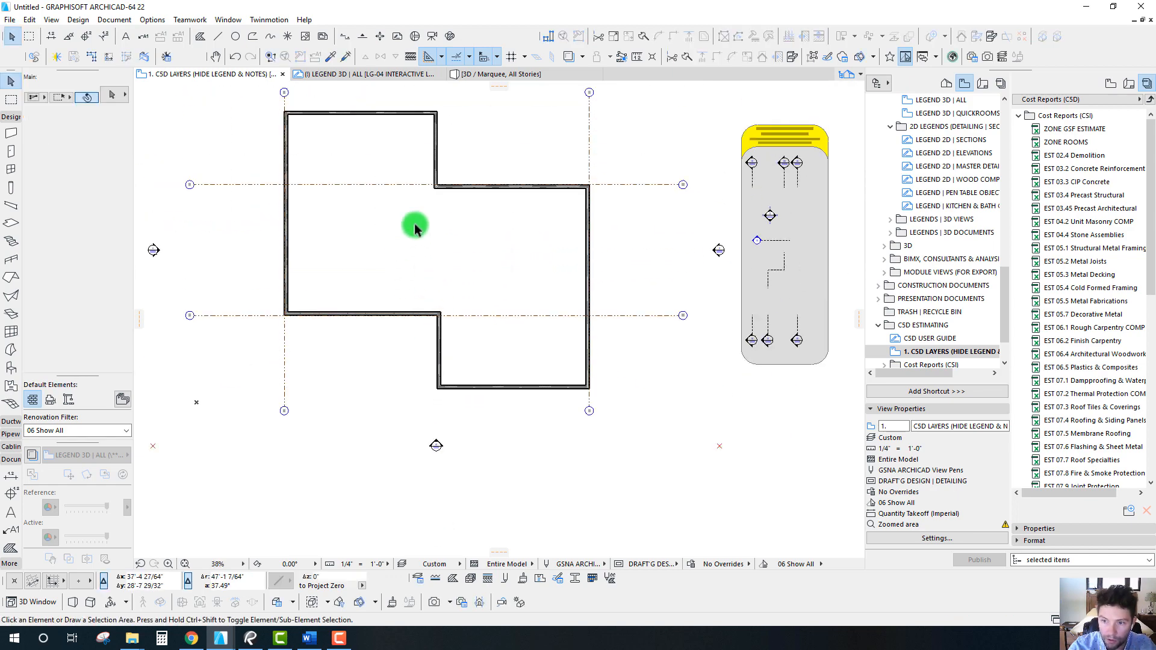
# Step: Examine the composite layers at the wall outline's lower corner and open the EST 06.1 Rough Carpentry COMP cost report
pyautogui.moveTo(415, 357); pyautogui.dragTo(451, 356, button='middle')
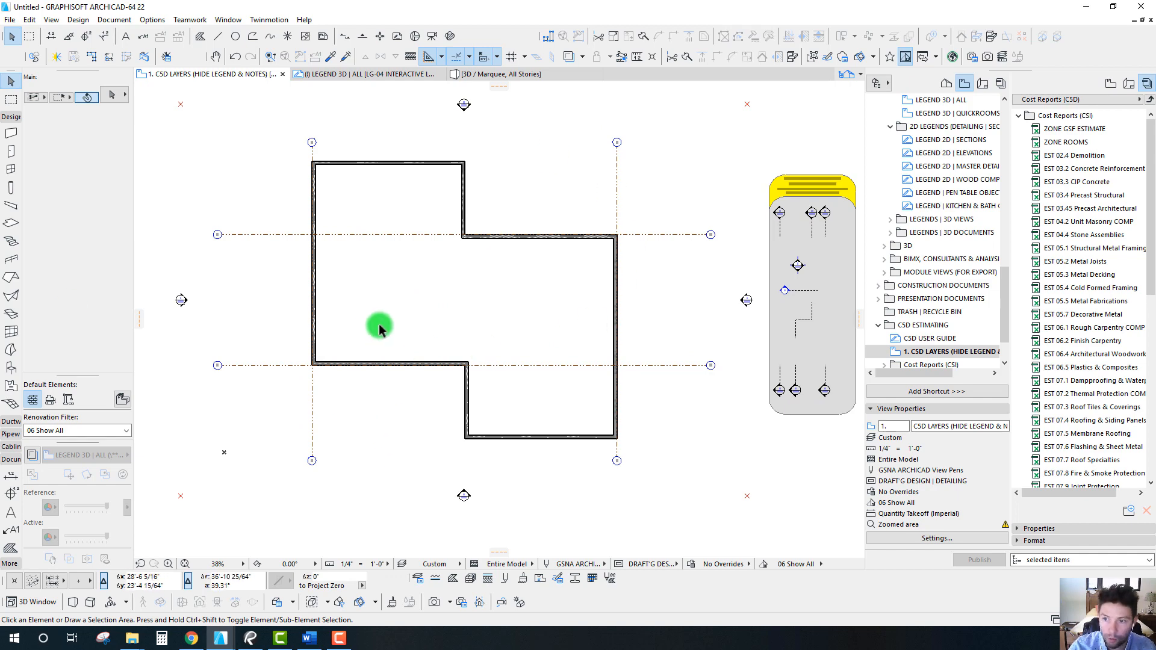
pyautogui.scroll(10, 467, 435)
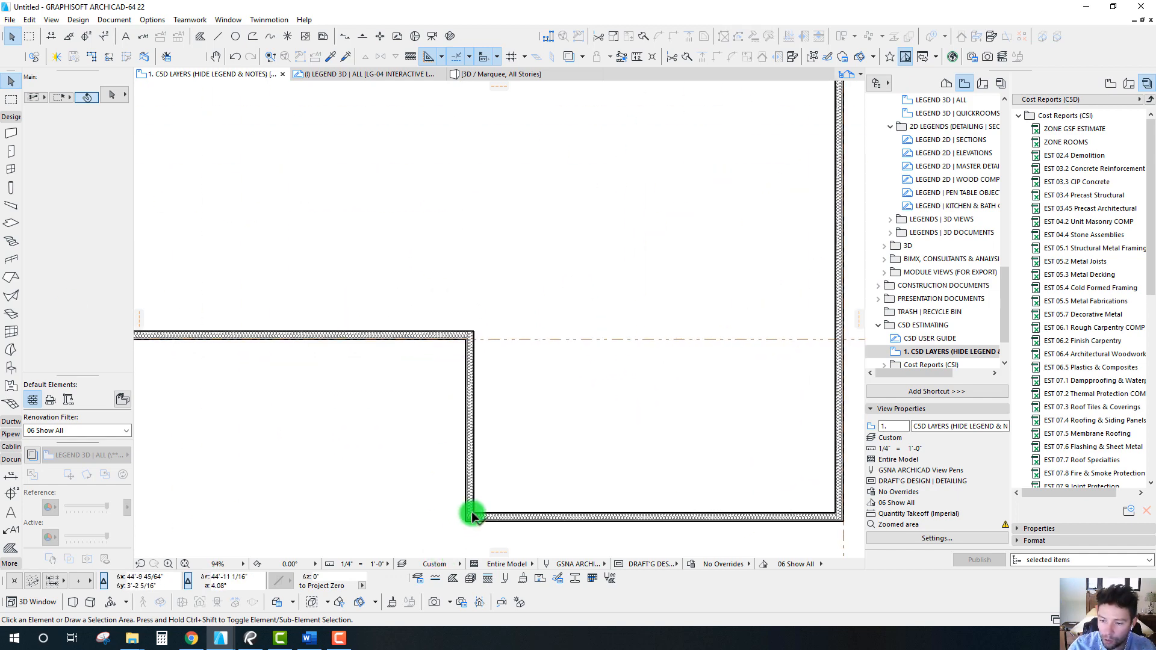
pyautogui.scroll(5, 424, 334)
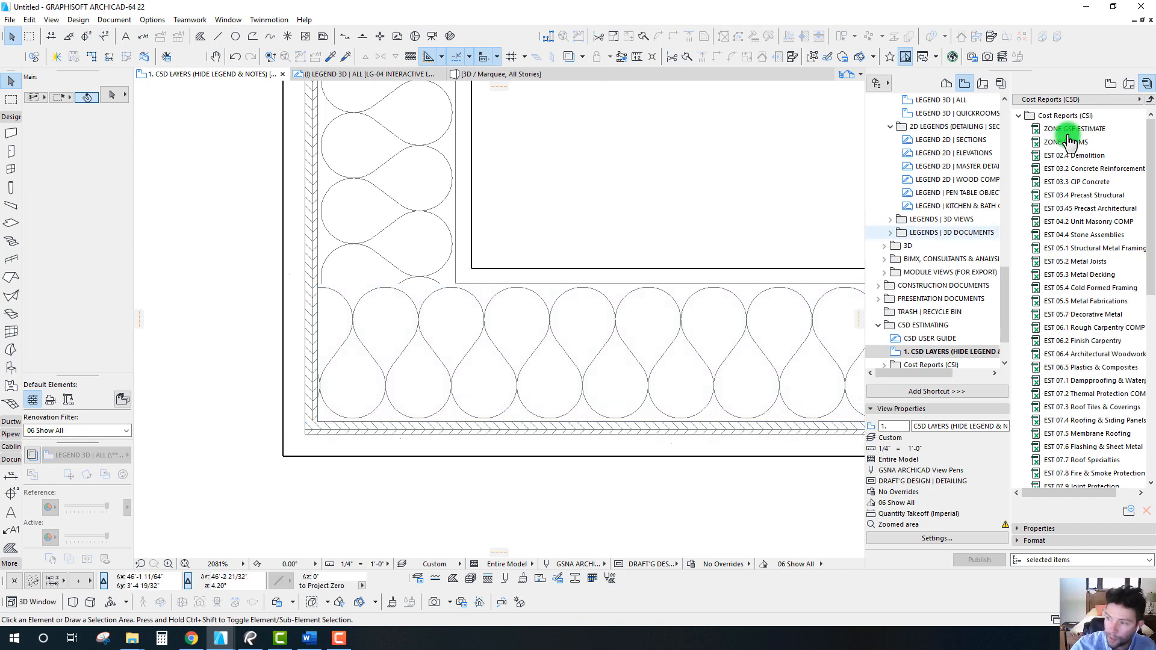
pyautogui.click(1084, 328)
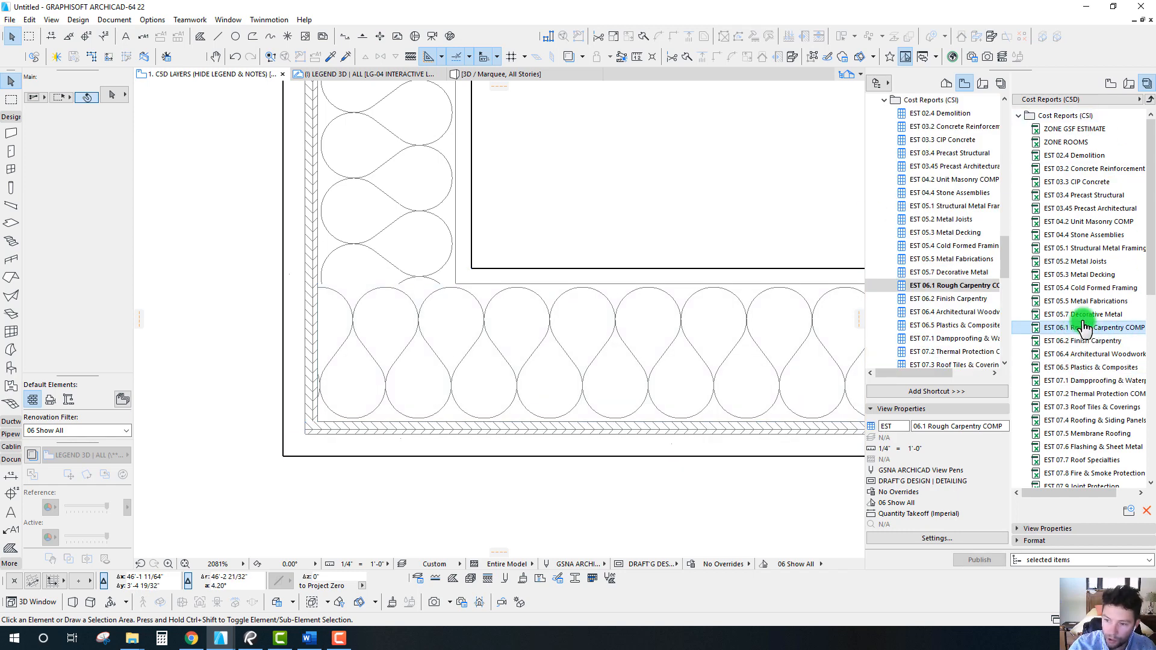
pyautogui.doubleClick(1084, 328)
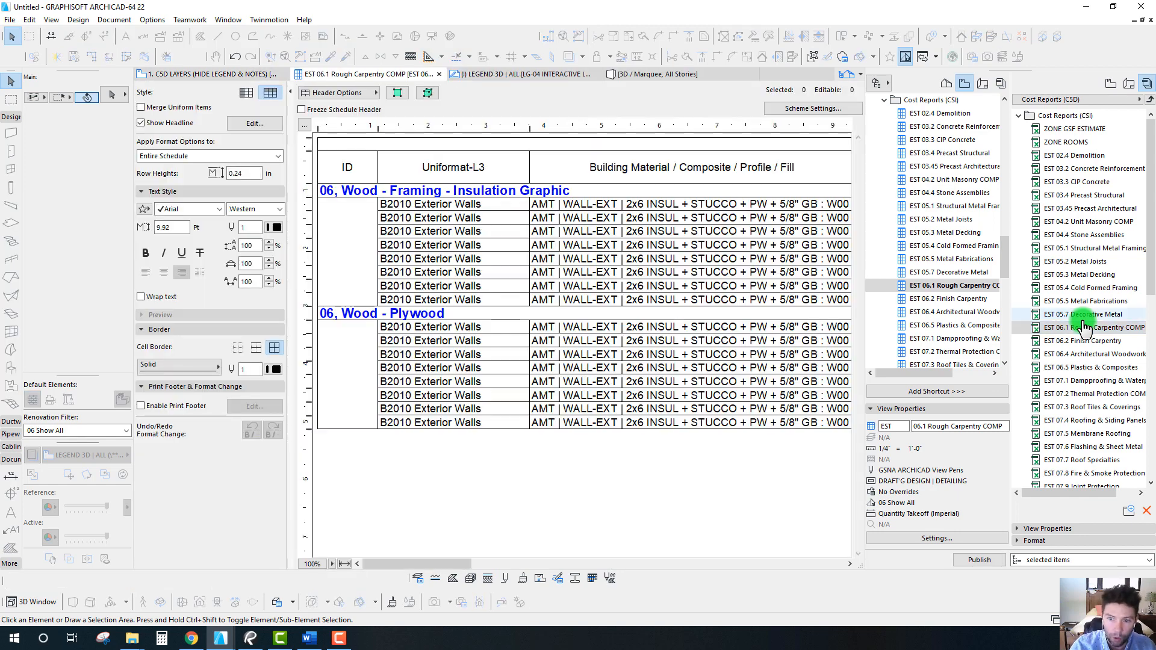
# Step: Review the Wood - Framing - Insulation Graphic and Wood - Plywood groups in the rough carpentry schedule
pyautogui.click(453, 264)
pyautogui.click(355, 191)
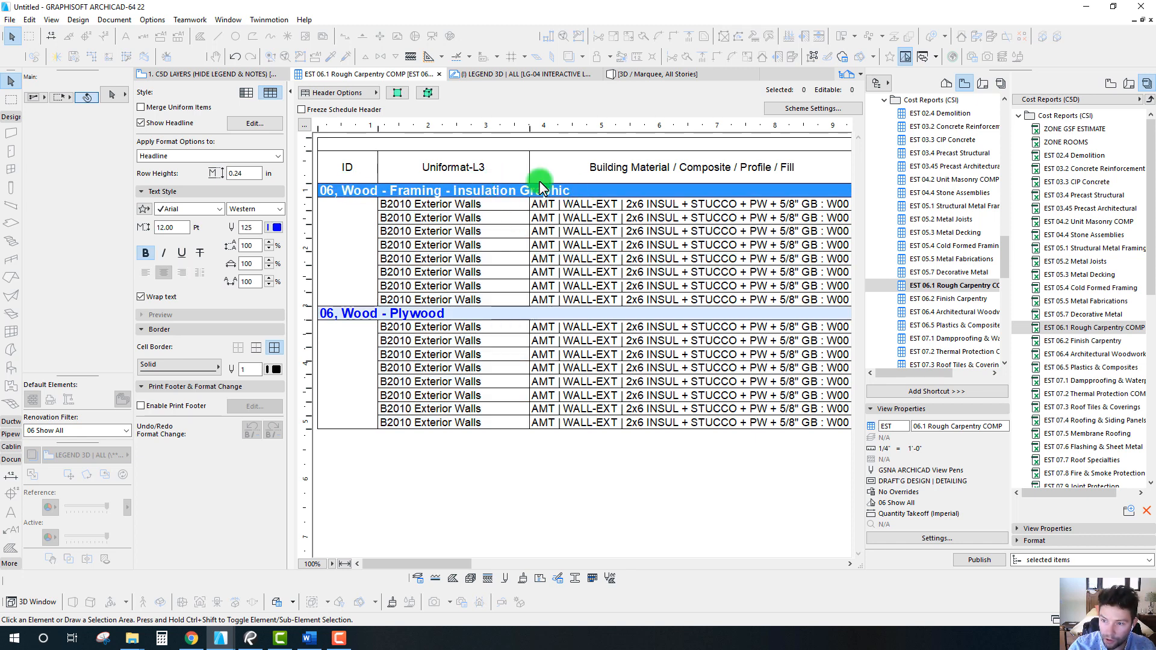
pyautogui.click(345, 314)
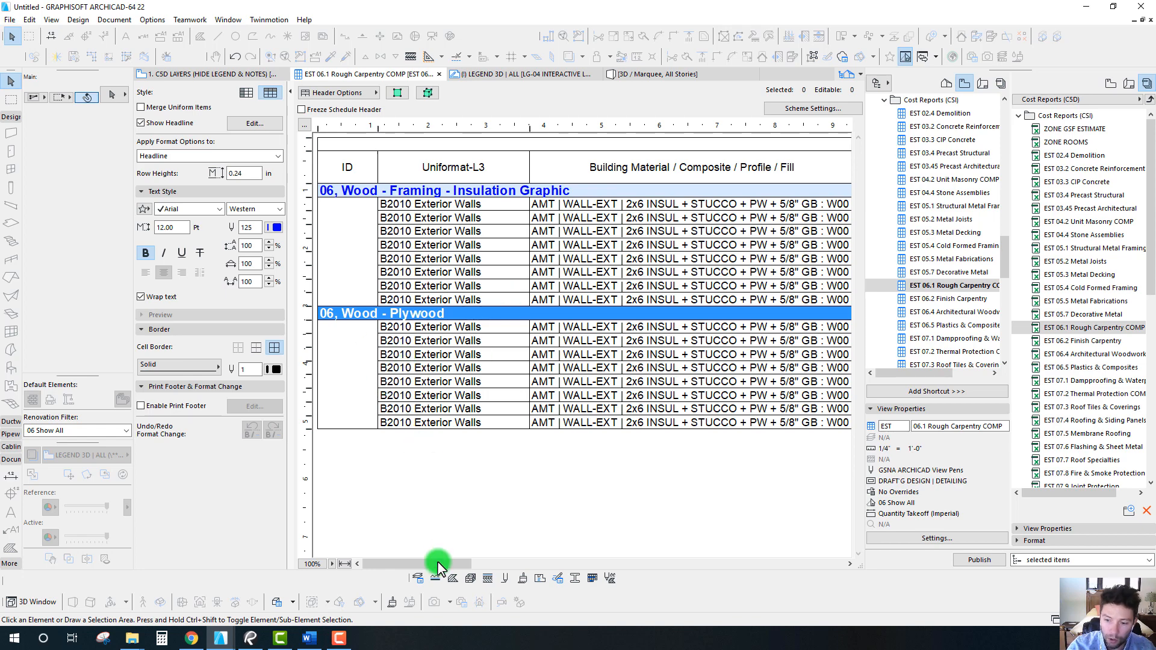
pyautogui.moveTo(435, 564); pyautogui.dragTo(390, 569)
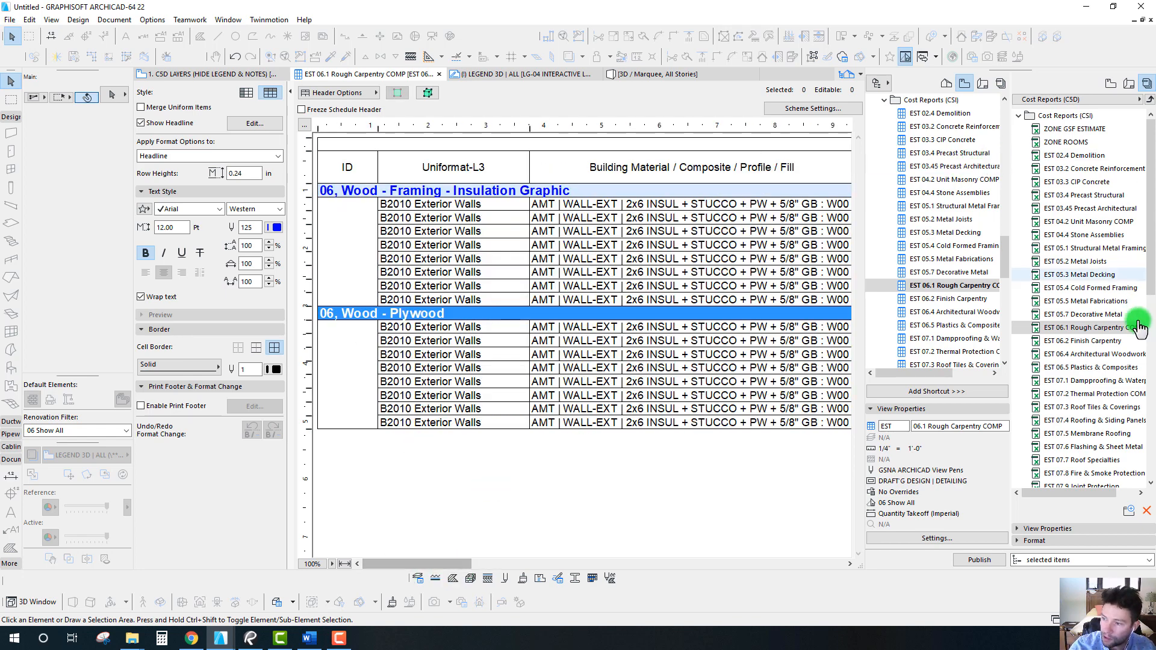
# Step: View the rough carpentry schedule's scheme criteria and fields, close them unchanged, and recheck the exterior wall rows under both wood groups
pyautogui.click(813, 109)
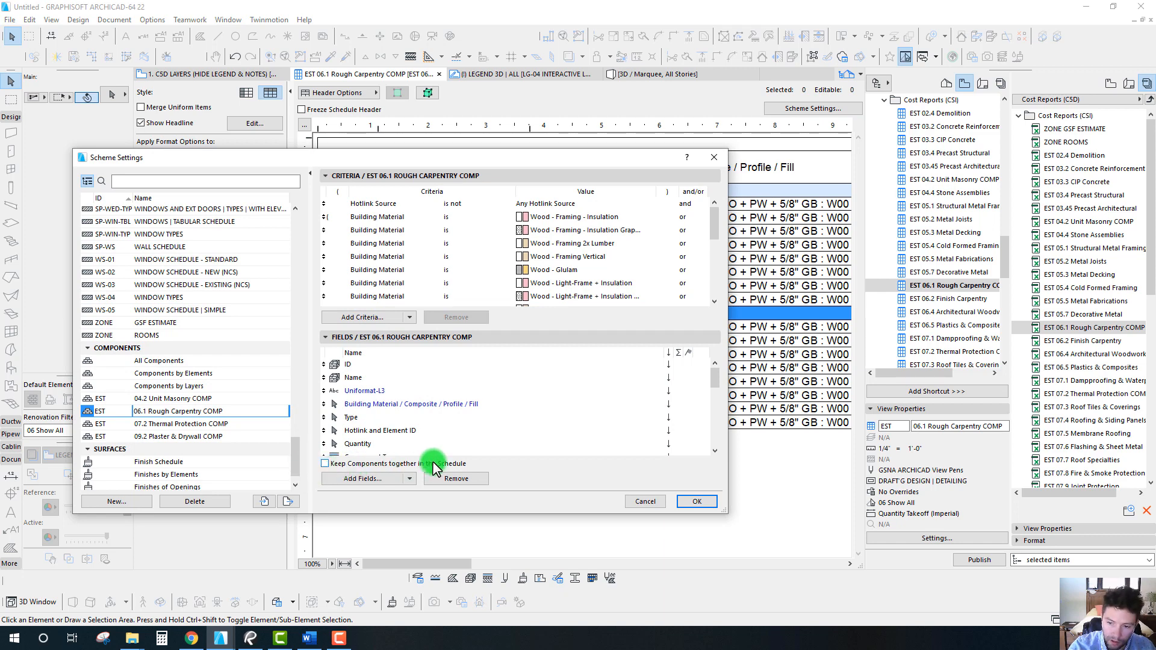
pyautogui.moveTo(545, 158); pyautogui.dragTo(591, 151)
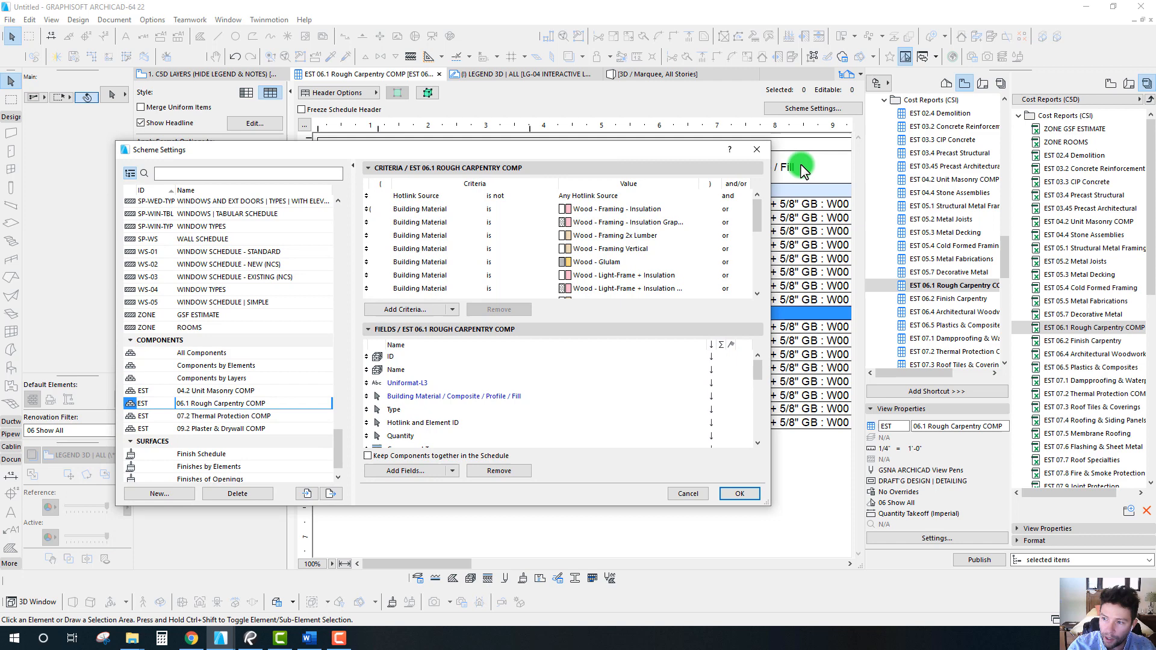
pyautogui.click(761, 152)
pyautogui.click(458, 476)
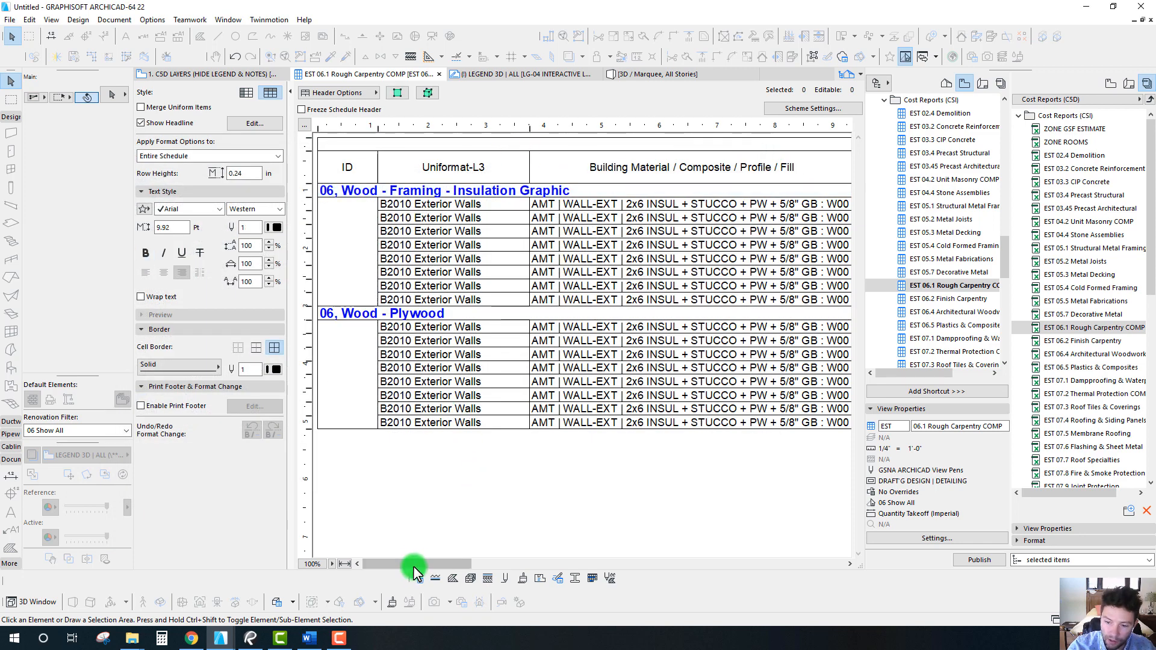
pyautogui.moveTo(414, 566); pyautogui.dragTo(414, 563)
pyautogui.click(429, 258)
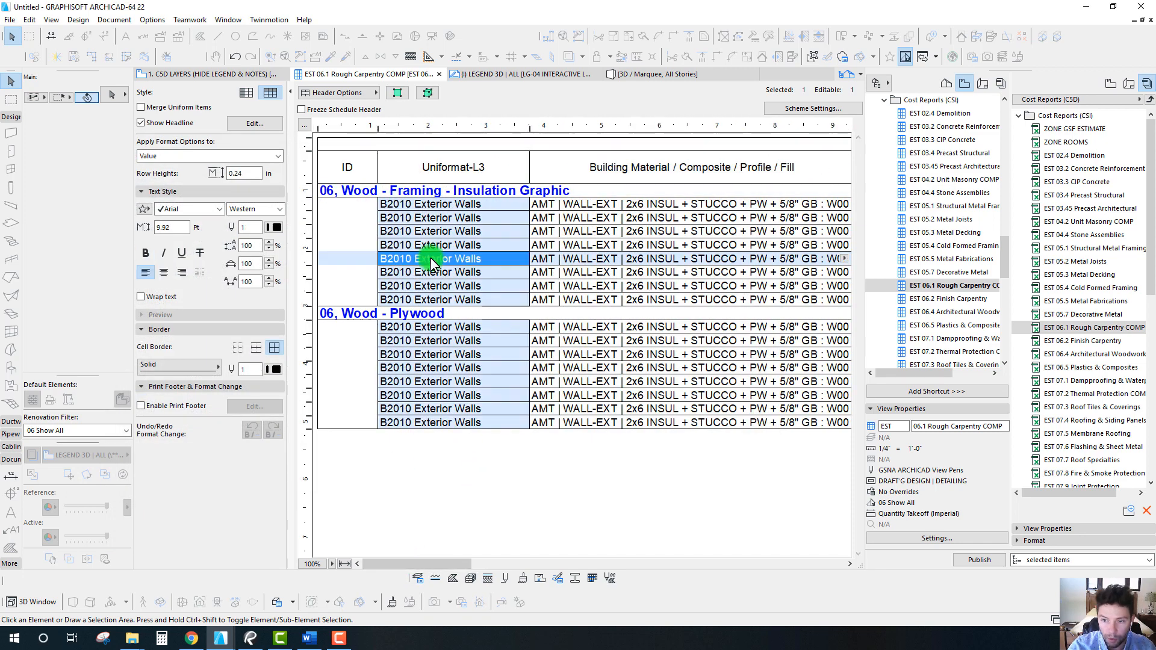
pyautogui.click(361, 191)
pyautogui.click(392, 328)
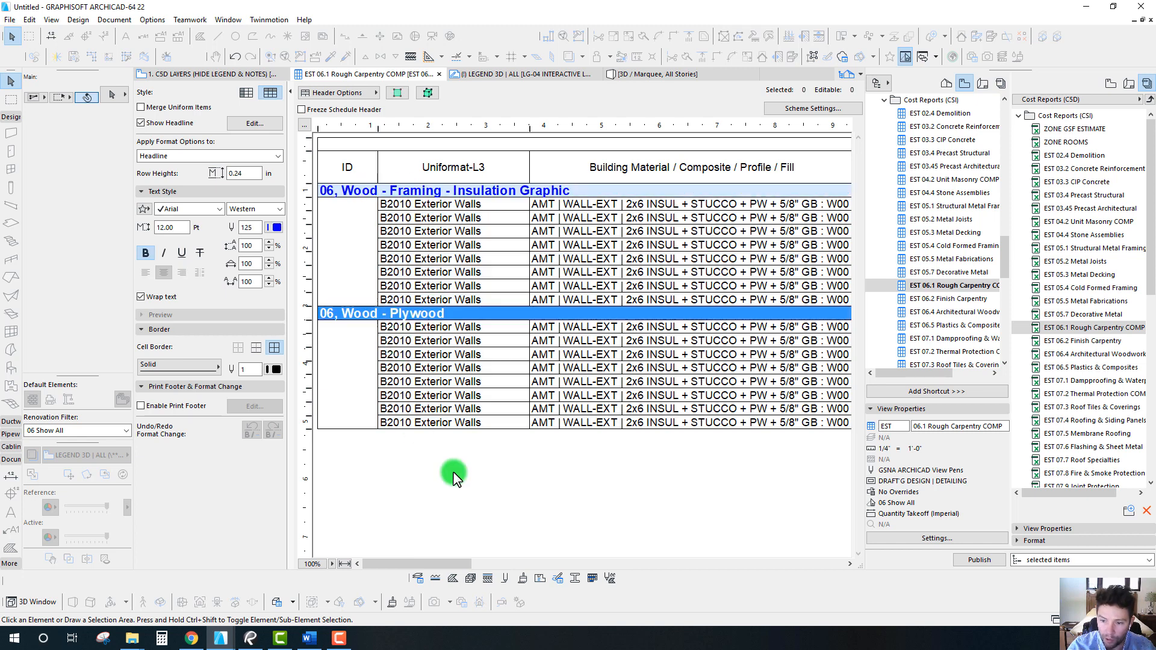
pyautogui.click(453, 466)
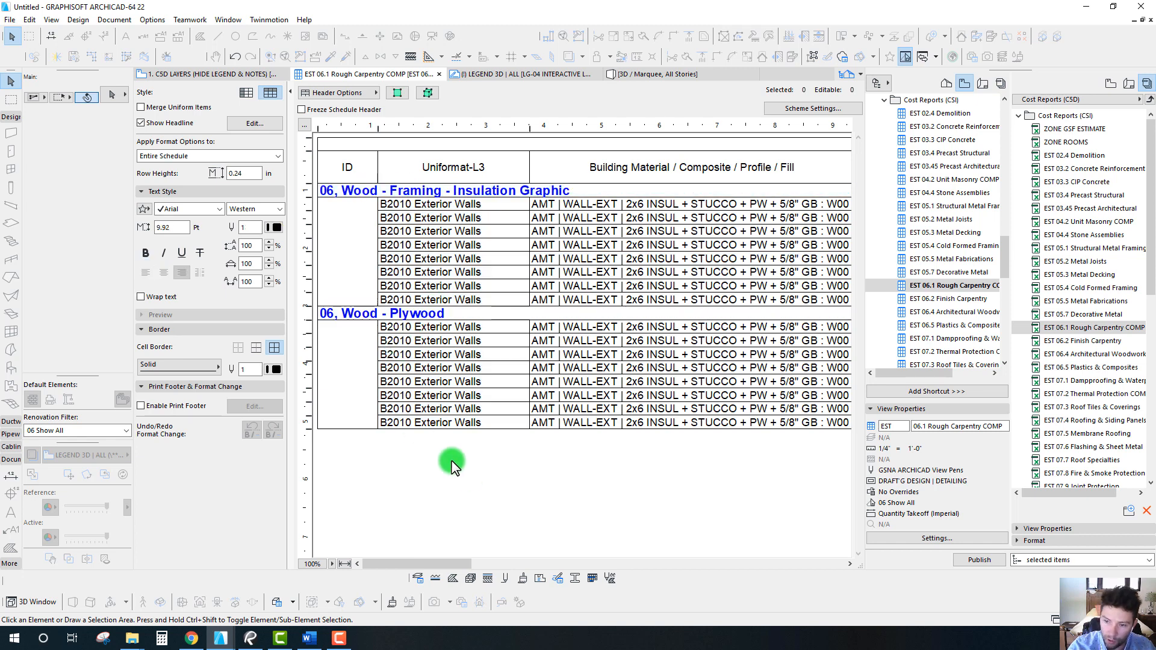
# Step: Return to the C5D LAYERS plan and examine the insulation, plywood and finish layers at the wall corner
pyautogui.click(203, 72)
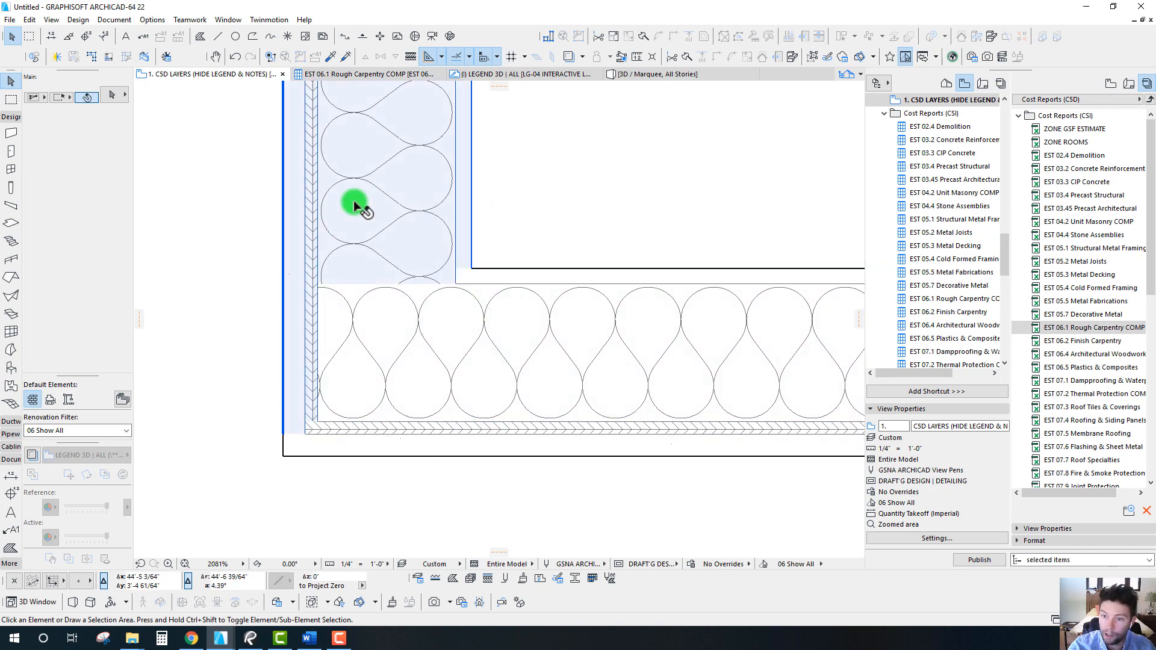
pyautogui.moveTo(543, 331); pyautogui.dragTo(524, 339, button='middle')
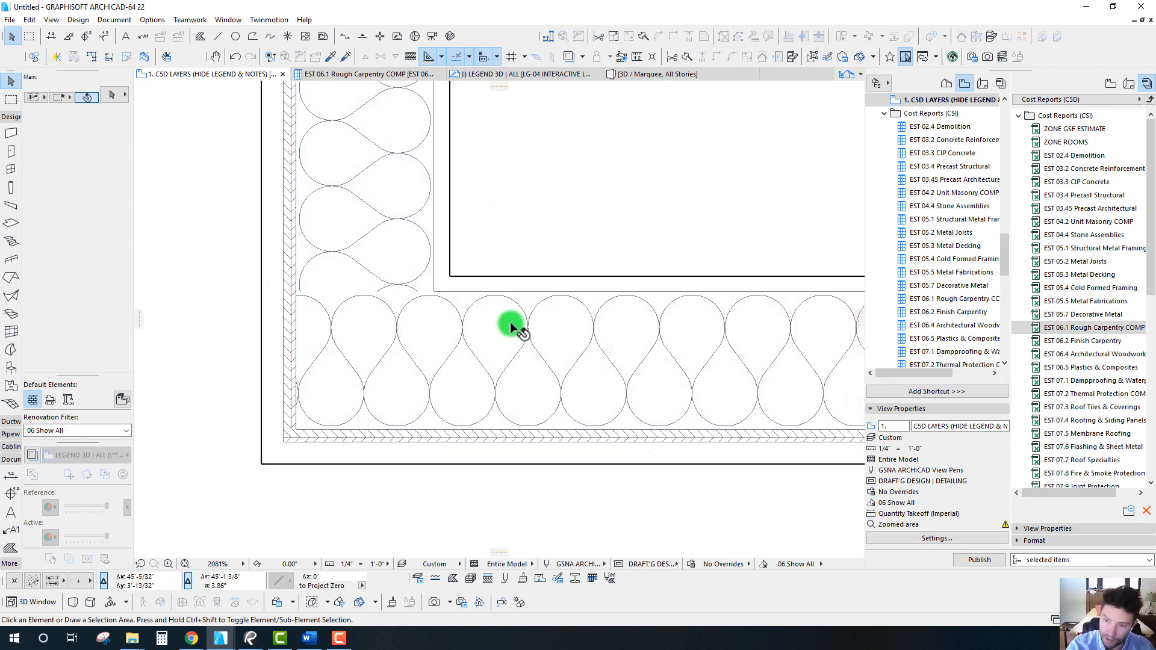
pyautogui.scroll(-2, 509, 328)
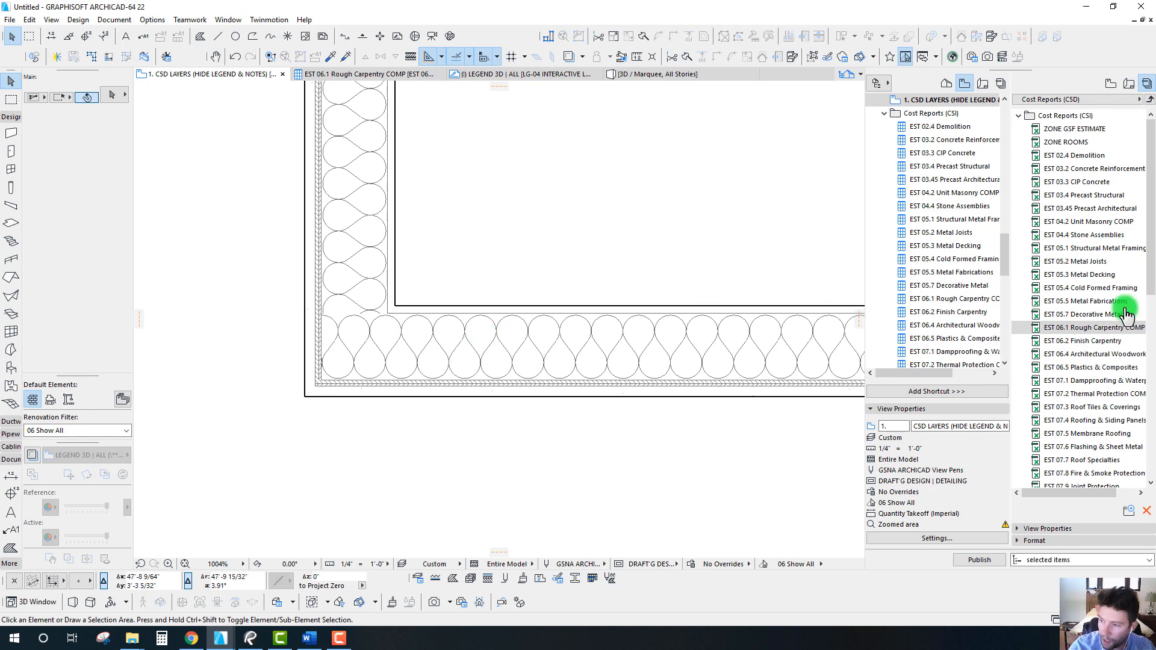
# Step: Open the EST 09.2 Plaster & Drywall COMP cost report and turn off Merge Uniform Items
pyautogui.scroll(-3, 1060, 364)
pyautogui.scroll(-3, 1063, 441)
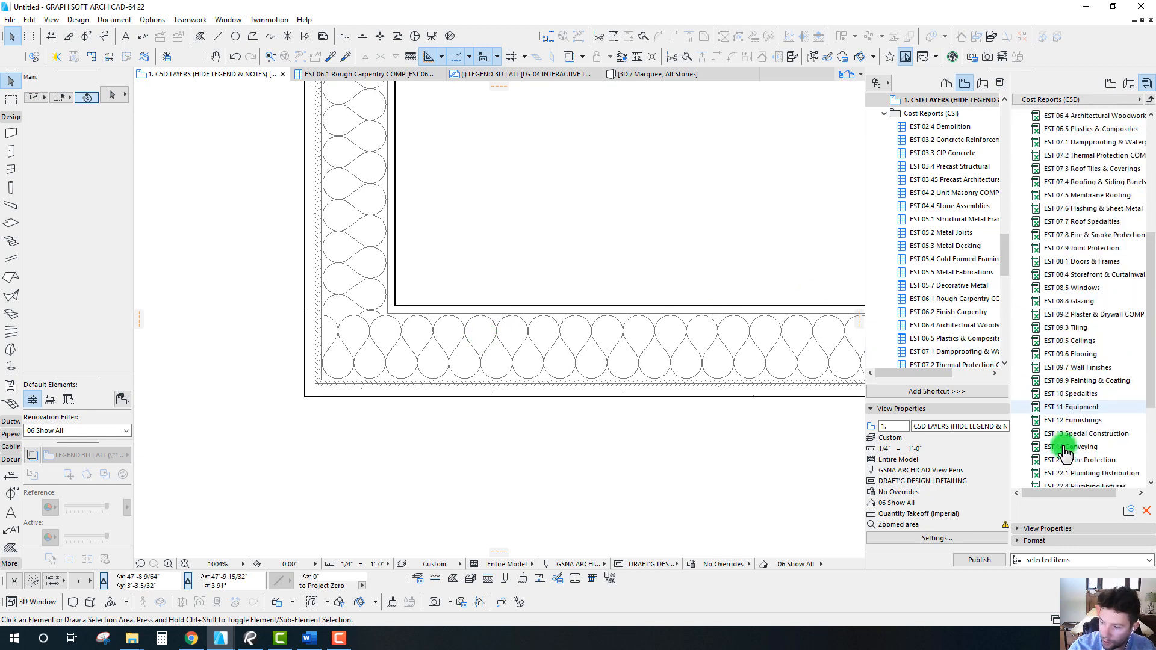
pyautogui.doubleClick(1061, 314)
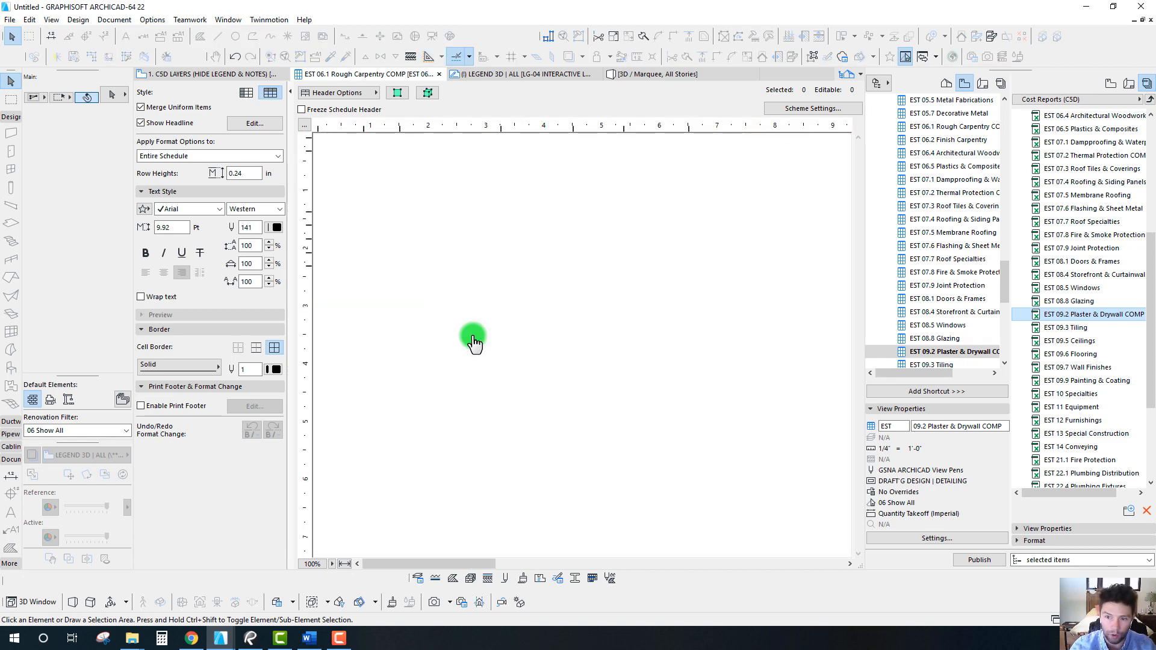
pyautogui.click(158, 109)
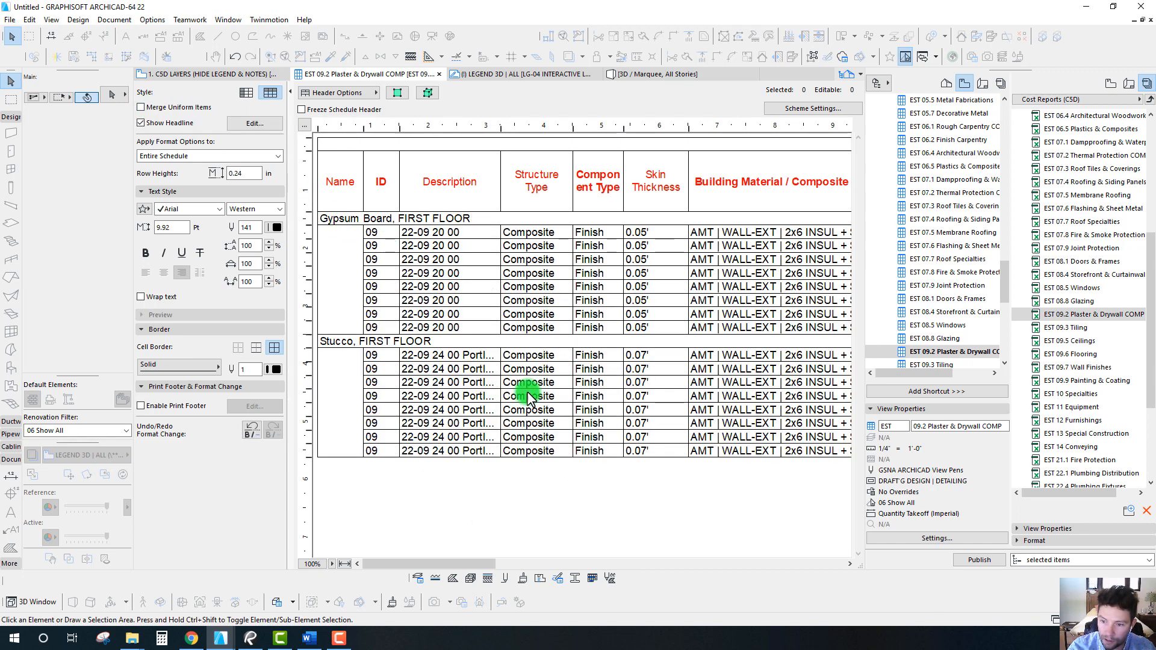
# Step: Review the Gypsum Board and Stucco groups and their finish and sheathing type and cost columns in the plaster and drywall schedule
pyautogui.click(453, 406)
pyautogui.click(343, 220)
pyautogui.click(337, 341)
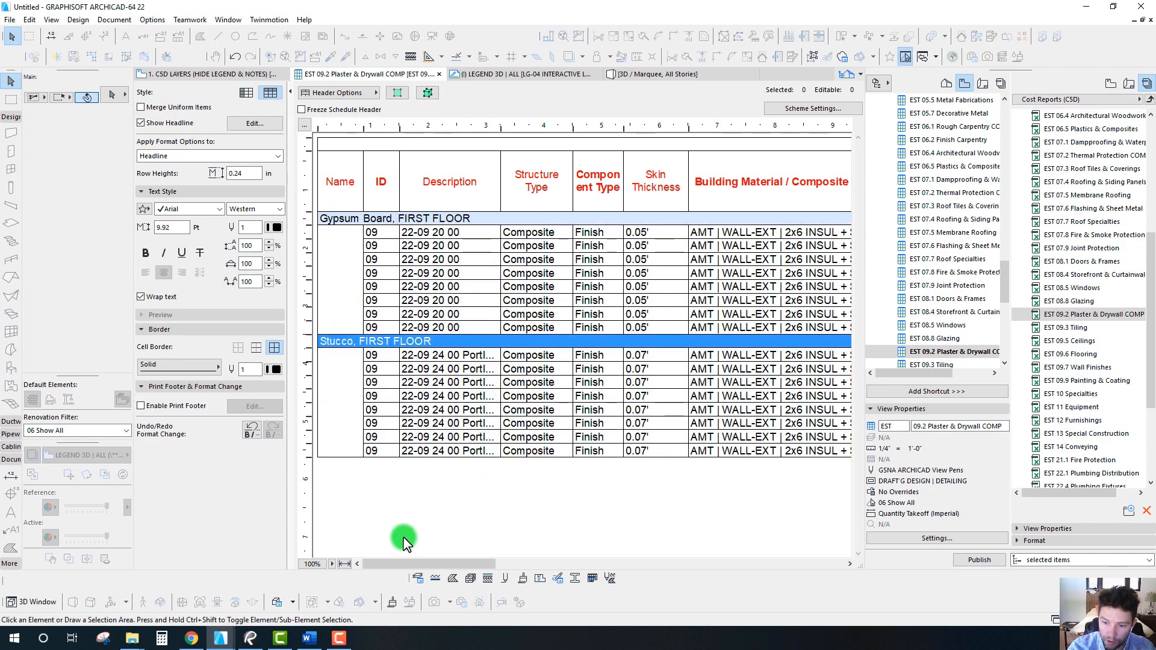
pyautogui.click(414, 507)
pyautogui.moveTo(472, 564); pyautogui.dragTo(563, 564)
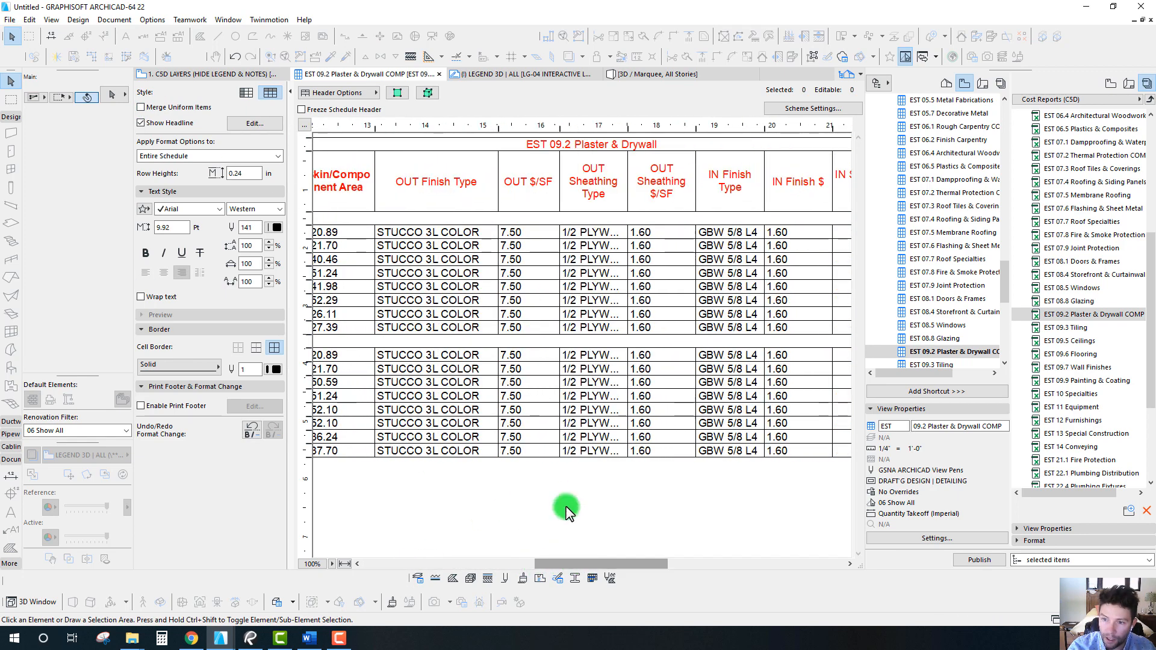
pyautogui.click(425, 230)
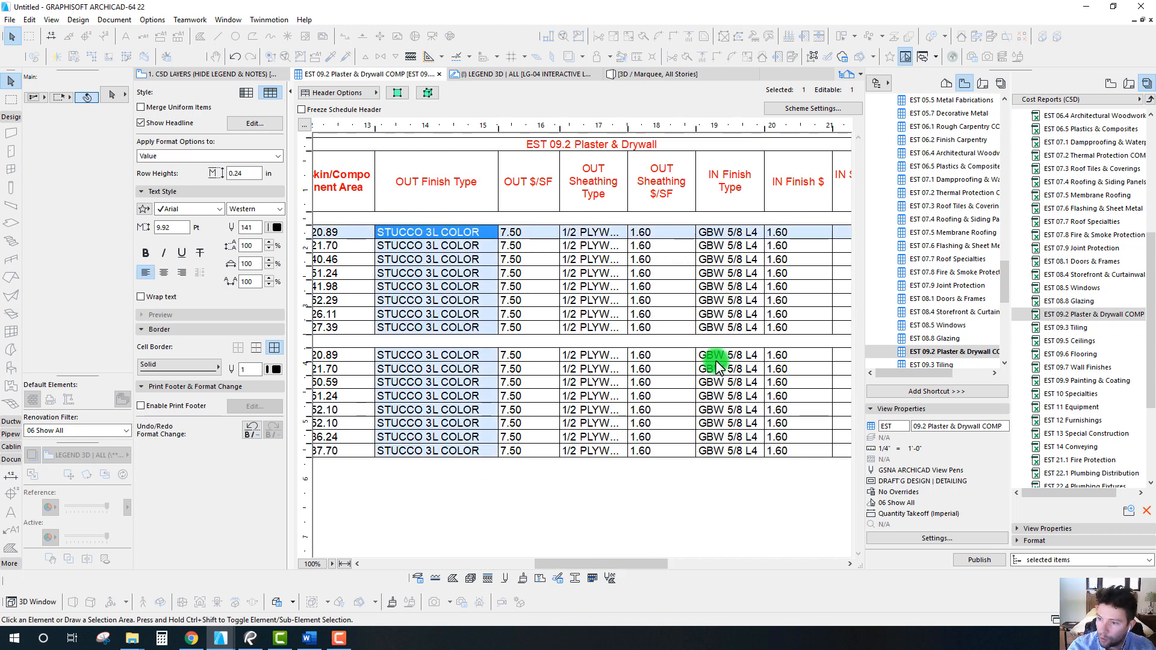
# Step: Compare the OUT finish, OUT sheathing and IN finish types with their costs across the plaster and drywall rows
pyautogui.click(729, 259)
pyautogui.click(539, 285)
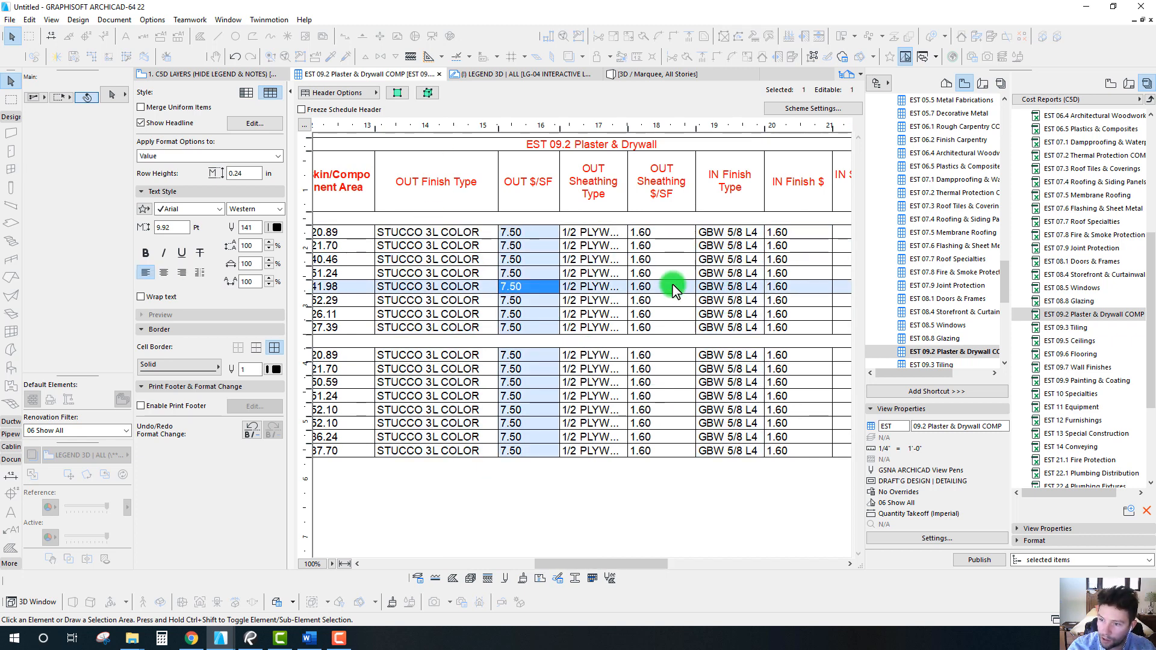
pyautogui.click(792, 300)
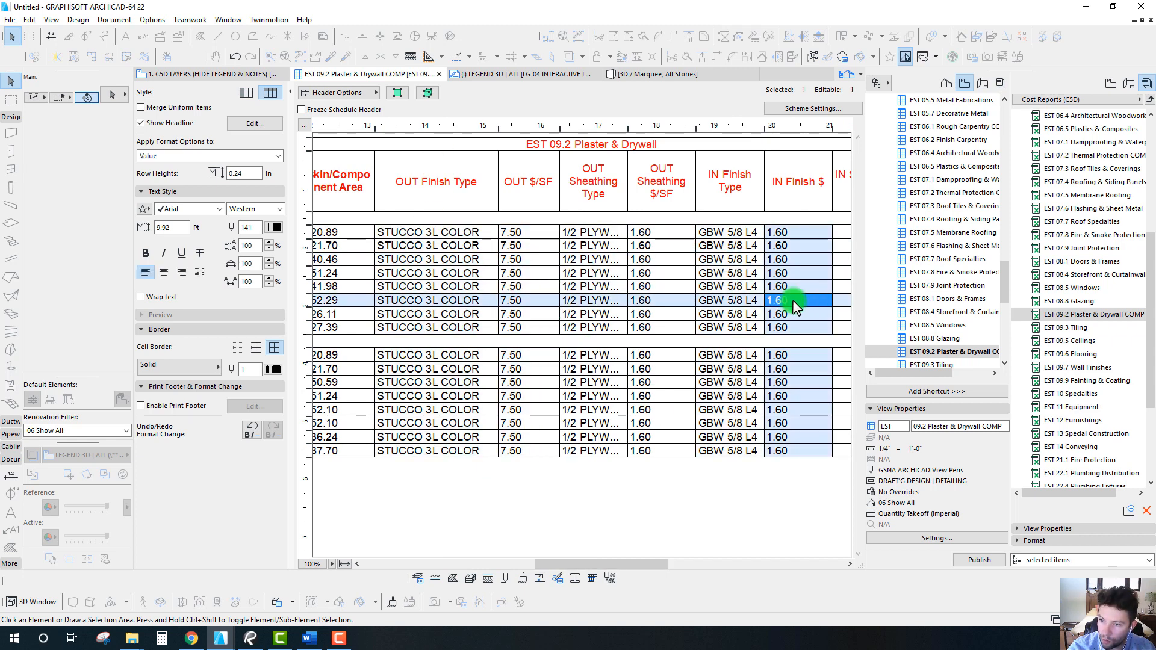
pyautogui.click(582, 263)
pyautogui.click(656, 273)
pyautogui.click(575, 274)
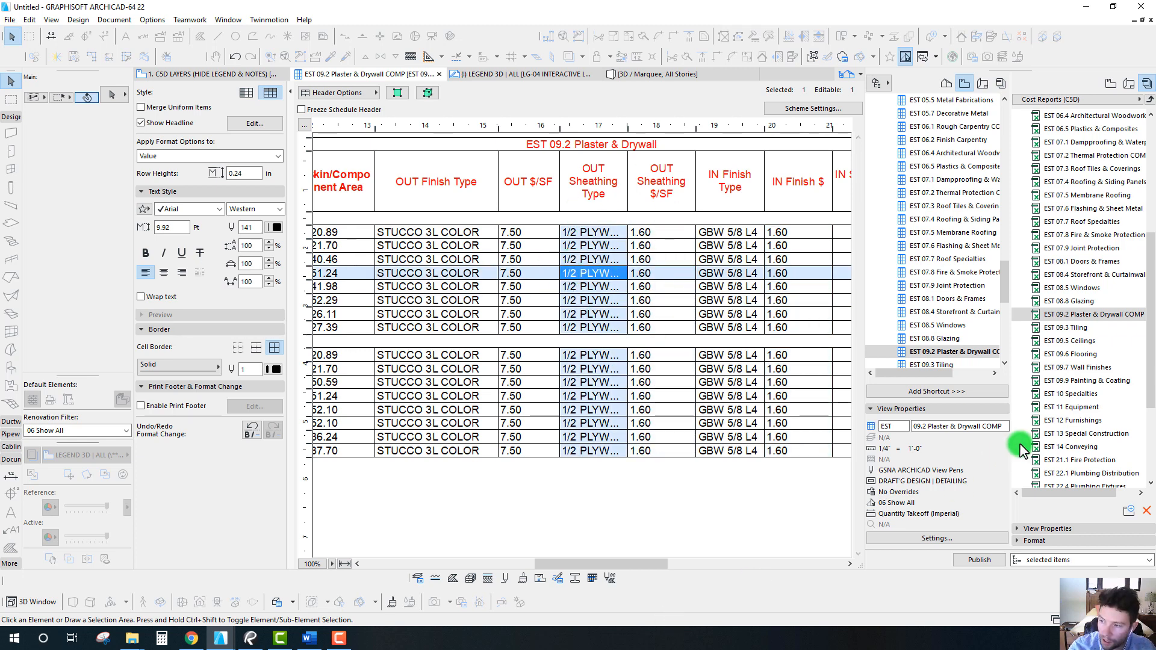
pyautogui.click(566, 484)
pyautogui.moveTo(580, 566); pyautogui.dragTo(362, 560)
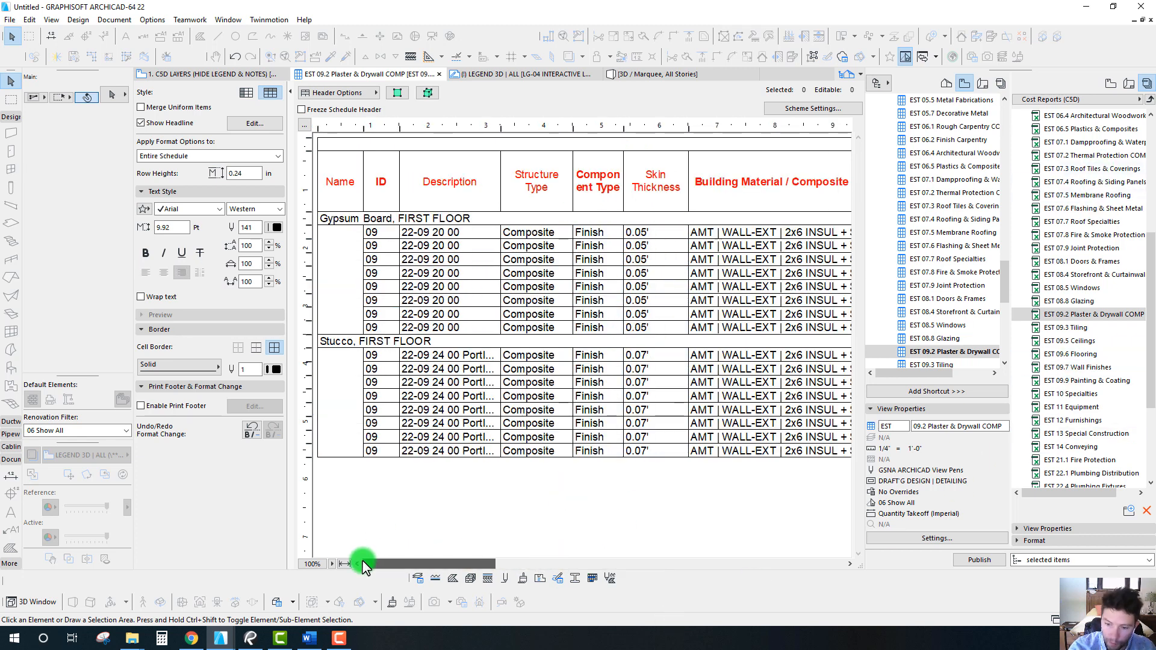
# Step: Return to the C5D LAYERS plan and view the full exterior wall outline
pyautogui.click(198, 76)
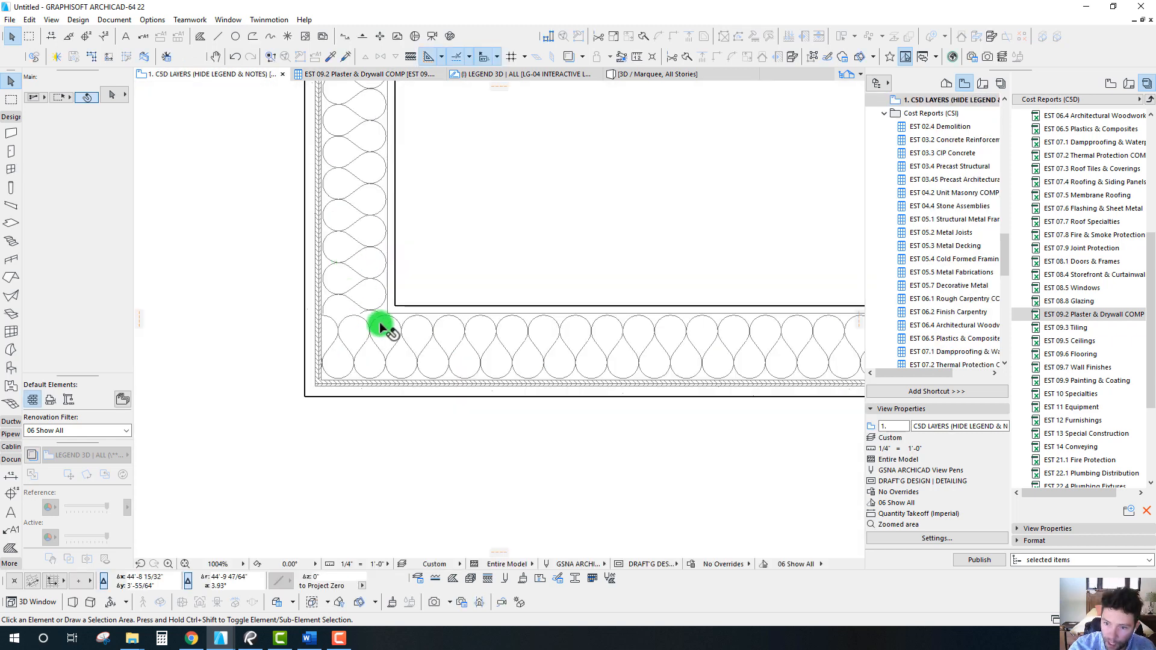
pyautogui.scroll(-5, 422, 343)
pyautogui.scroll(-3, 369, 198)
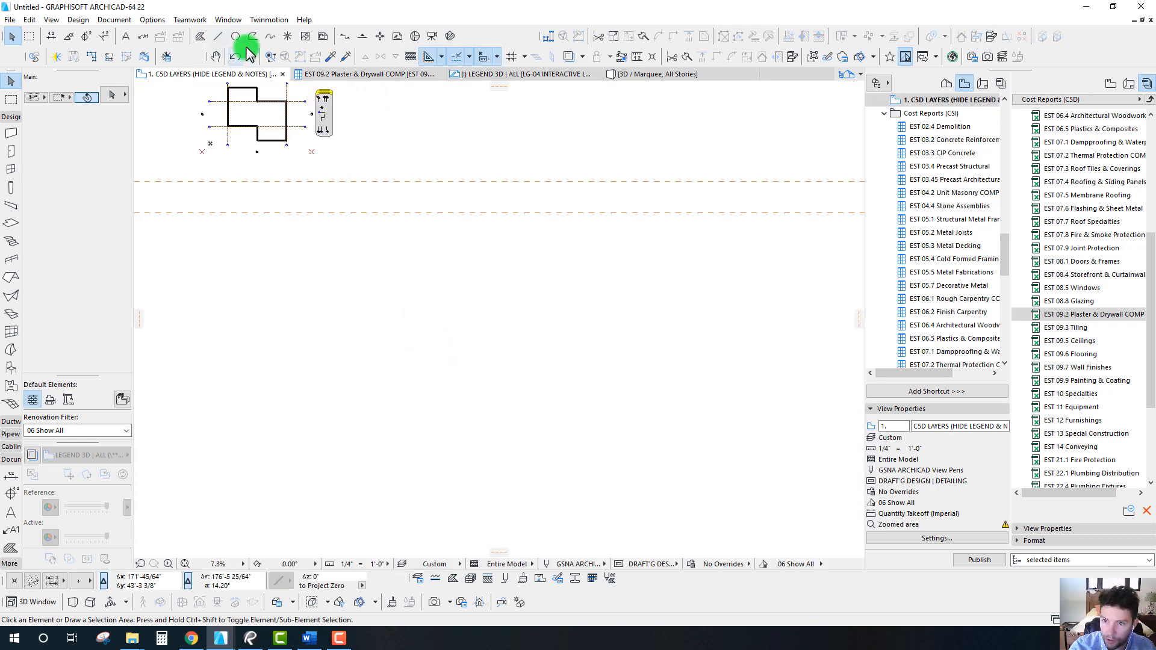
# Step: Try to pick up the 6" concrete slab sample's settings from LEGEND 3D | ALL for use in the C5D LAYERS plan
pyautogui.click(478, 74)
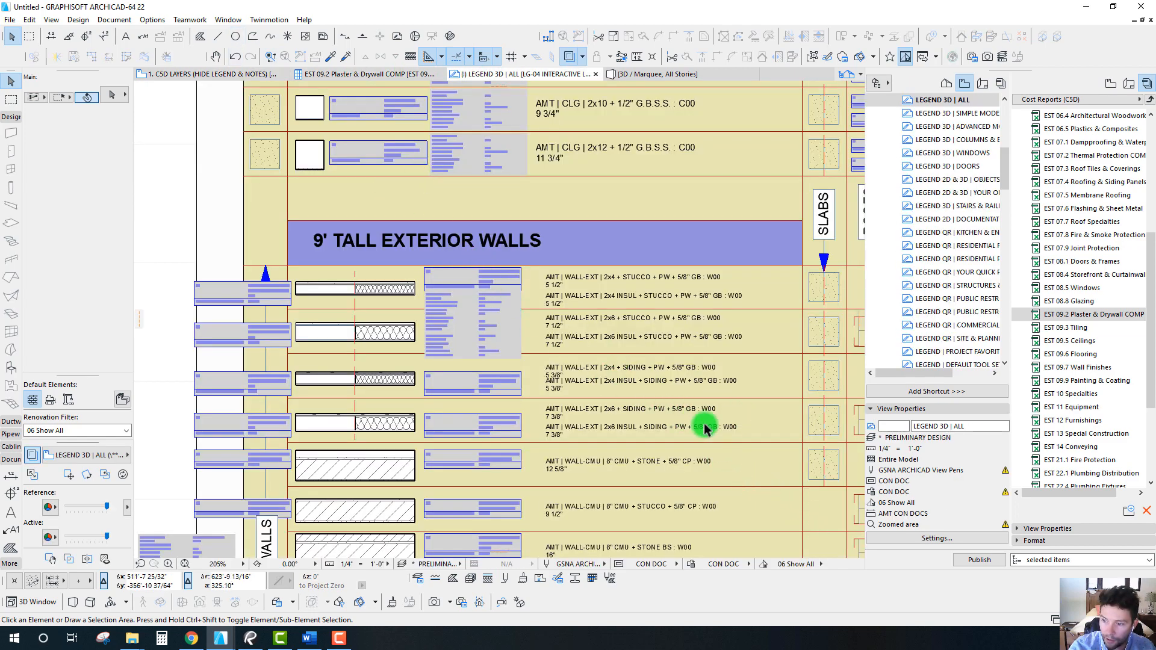
pyautogui.scroll(-3, 454, 232)
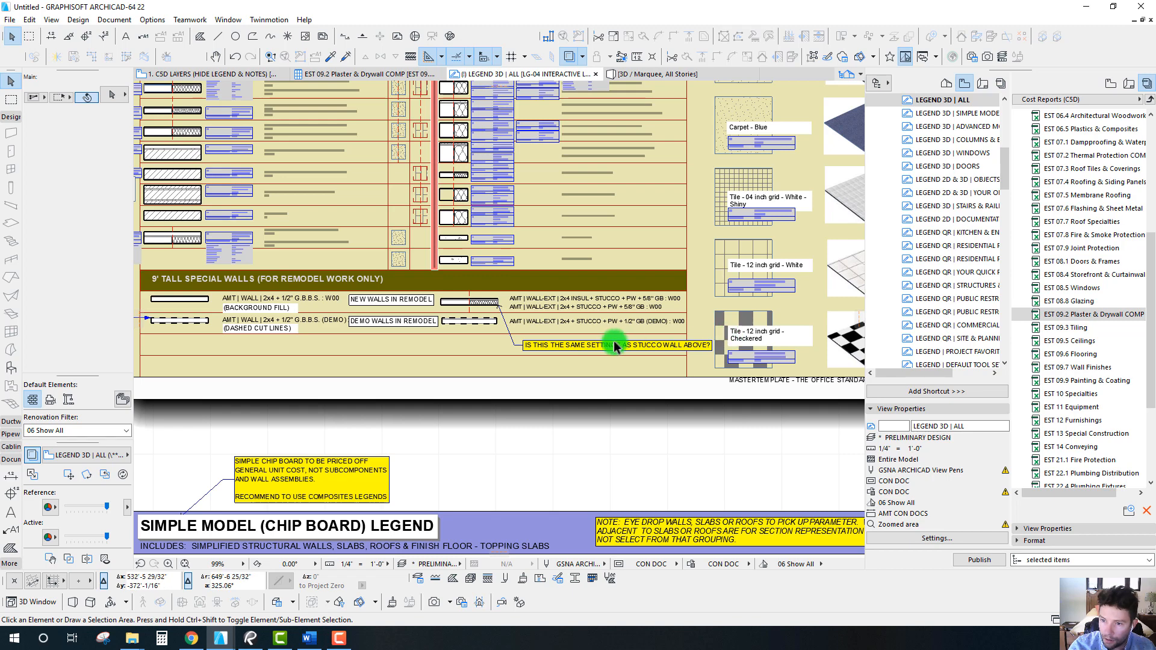
pyautogui.scroll(3, 610, 342)
pyautogui.scroll(2, 282, 252)
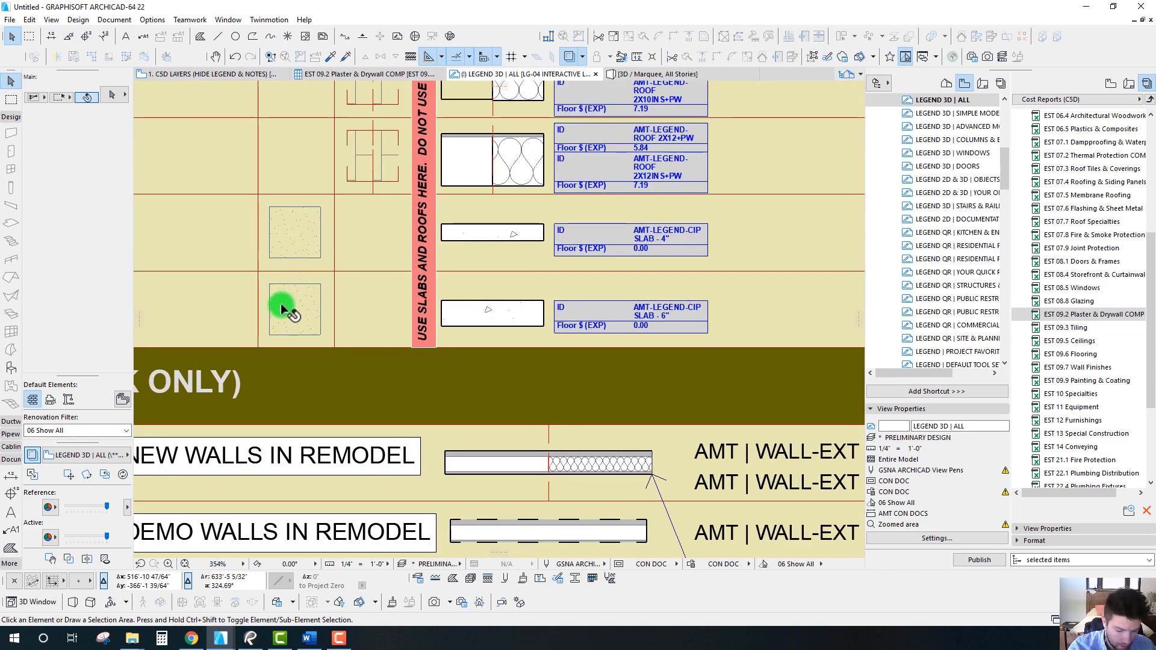
pyautogui.keyDown('alt'); pyautogui.click(318, 288); pyautogui.keyUp('alt')
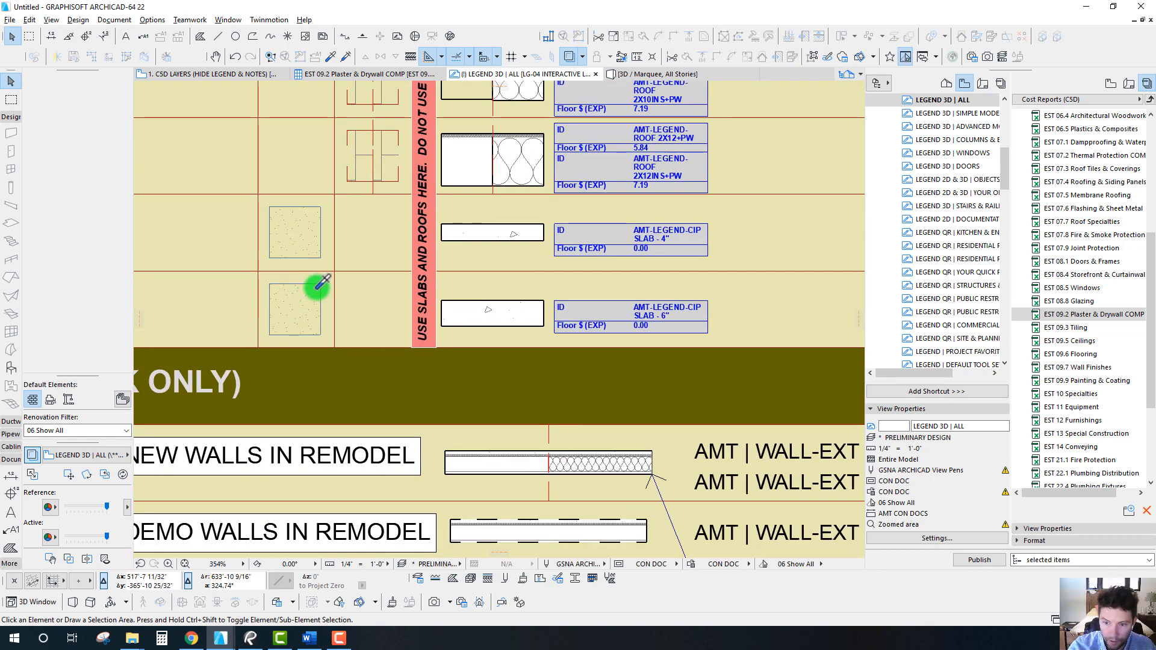
pyautogui.click(209, 74)
pyautogui.scroll(3, 240, 105)
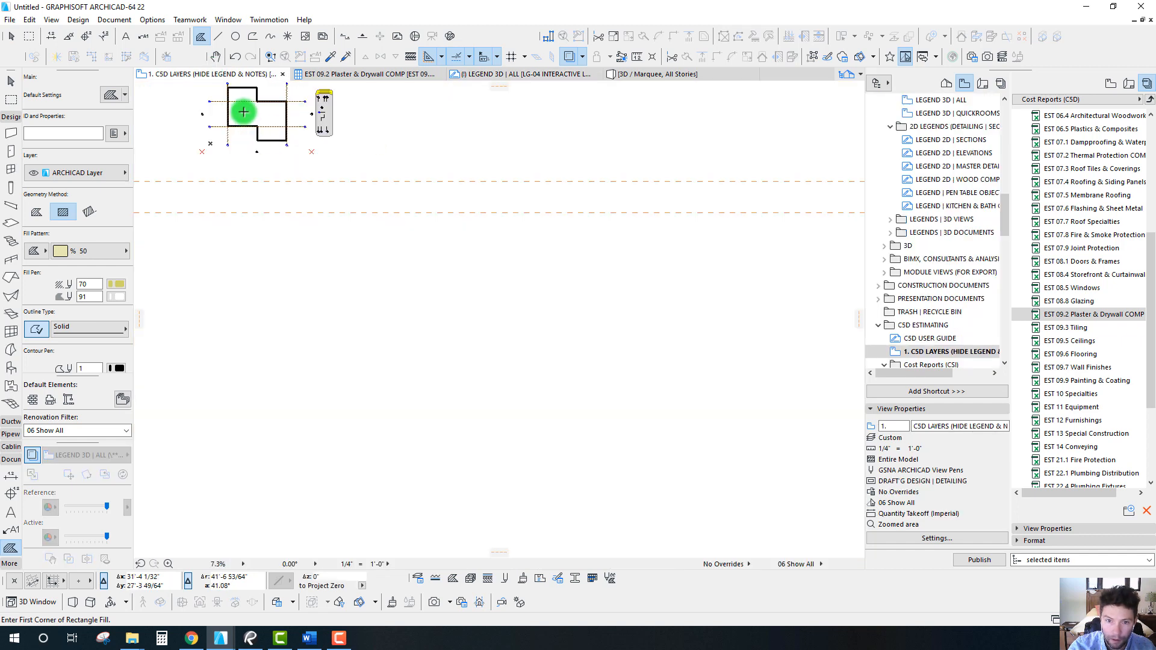
pyautogui.moveTo(240, 98); pyautogui.dragTo(276, 212, button='middle')
# Step: Pick up the CIP SLAB - 6" settings from the legend's slab sample and create that slab within the plan's exterior wall outline
pyautogui.click(460, 80)
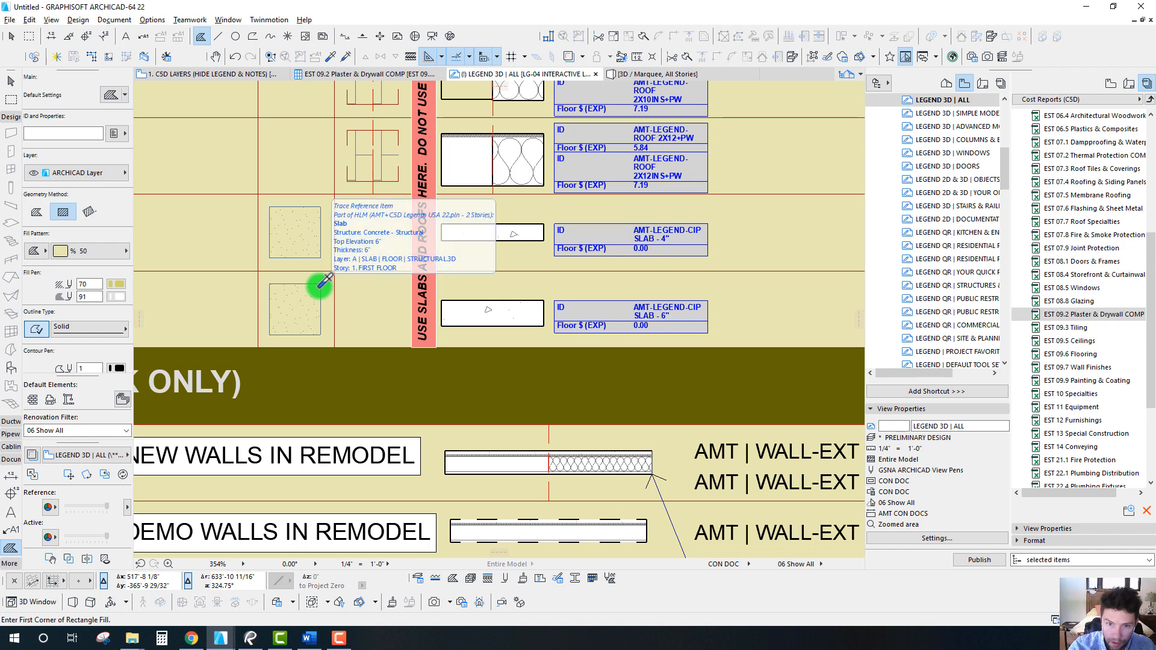
pyautogui.keyDown('alt'); pyautogui.click(325, 280); pyautogui.keyUp('alt')
pyautogui.click(174, 74)
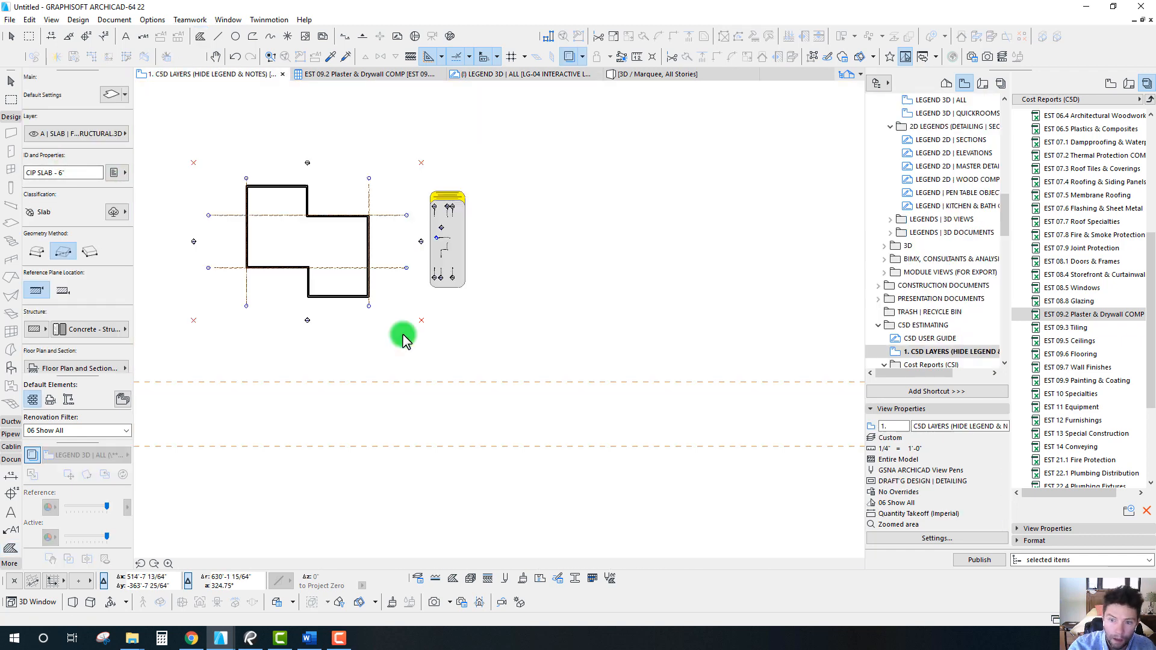
pyautogui.scroll(5, 259, 214)
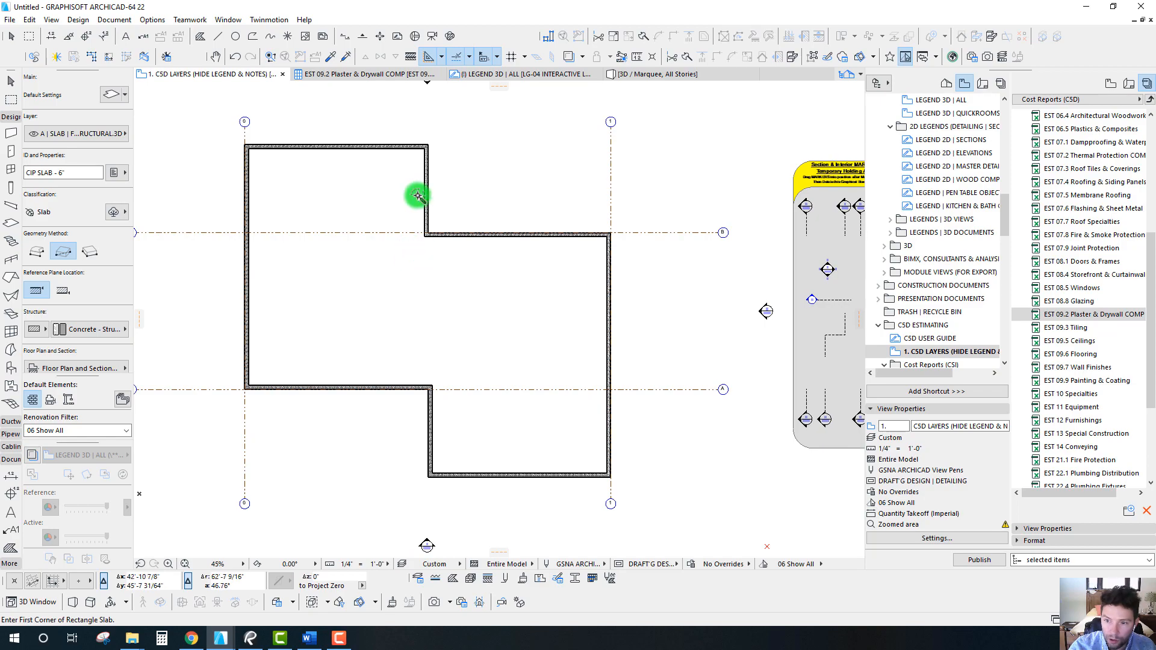
pyautogui.scroll(5, 422, 192)
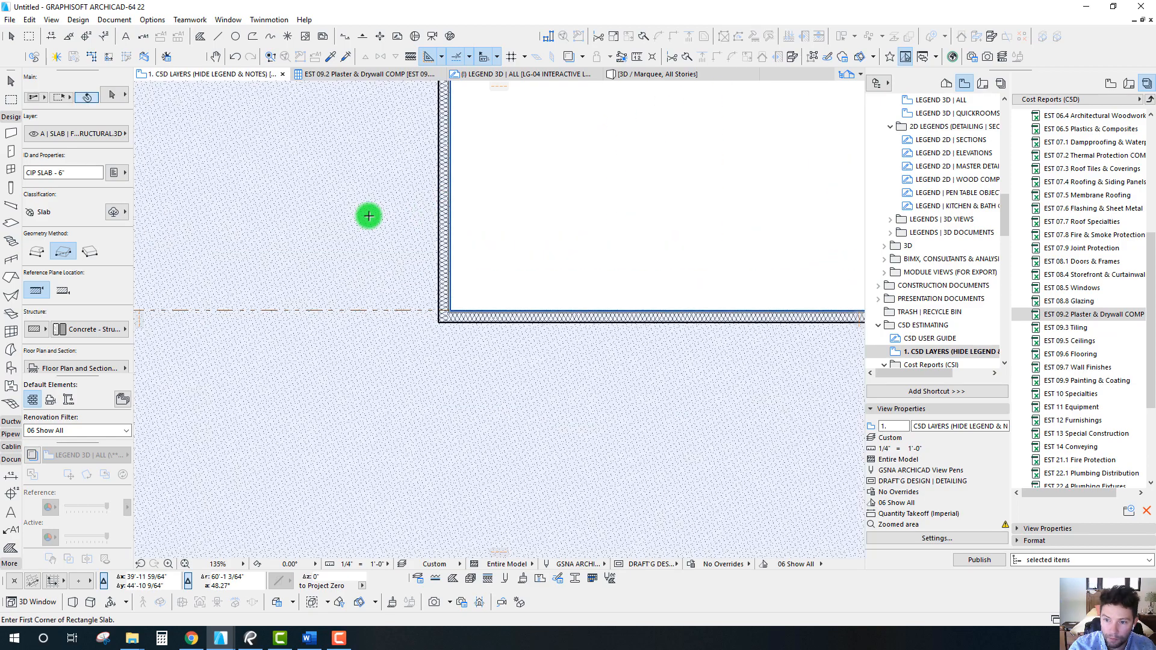
pyautogui.keyDown('shift'); pyautogui.click(369, 214); pyautogui.keyUp('shift')
pyautogui.scroll(-5, 356, 259)
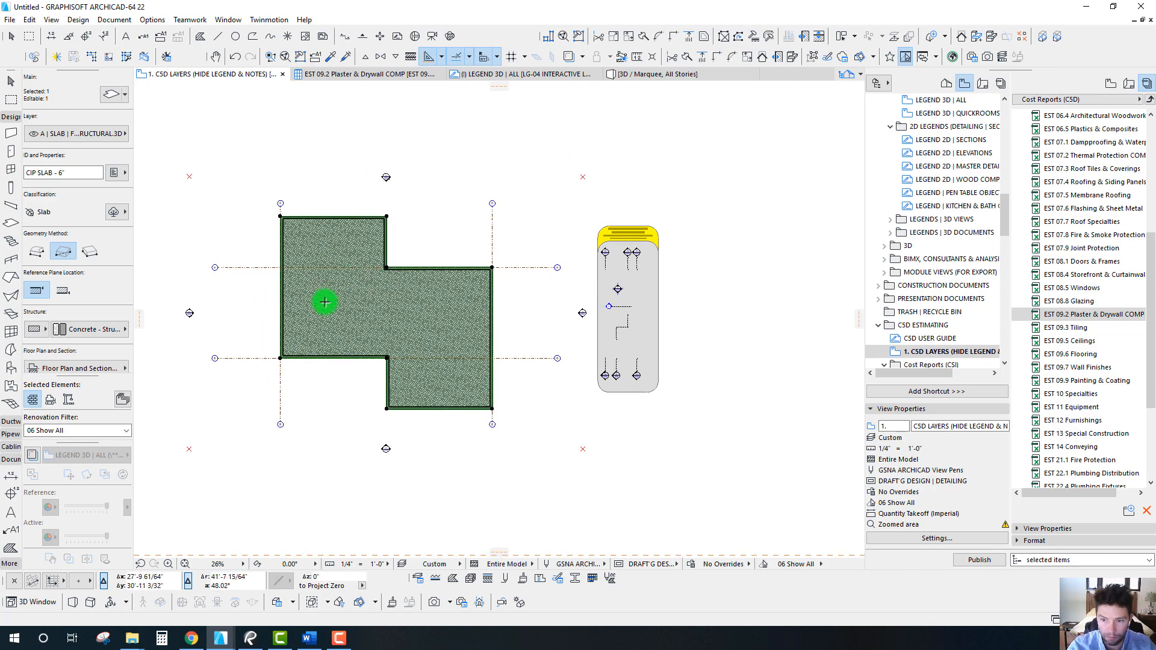
pyautogui.press('Escape')
# Step: Open the EST 03.3 CIP Concrete cost report and widen its Full Element ID column
pyautogui.scroll(2, 325, 301)
pyautogui.scroll(6, 1059, 199)
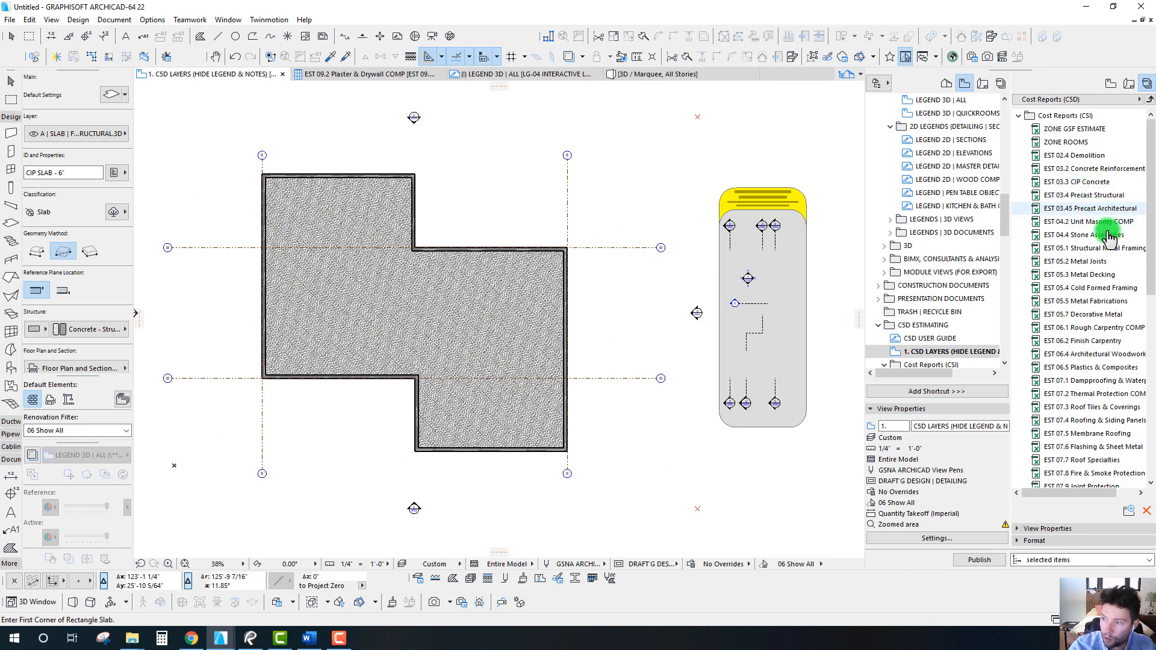
pyautogui.doubleClick(1066, 182)
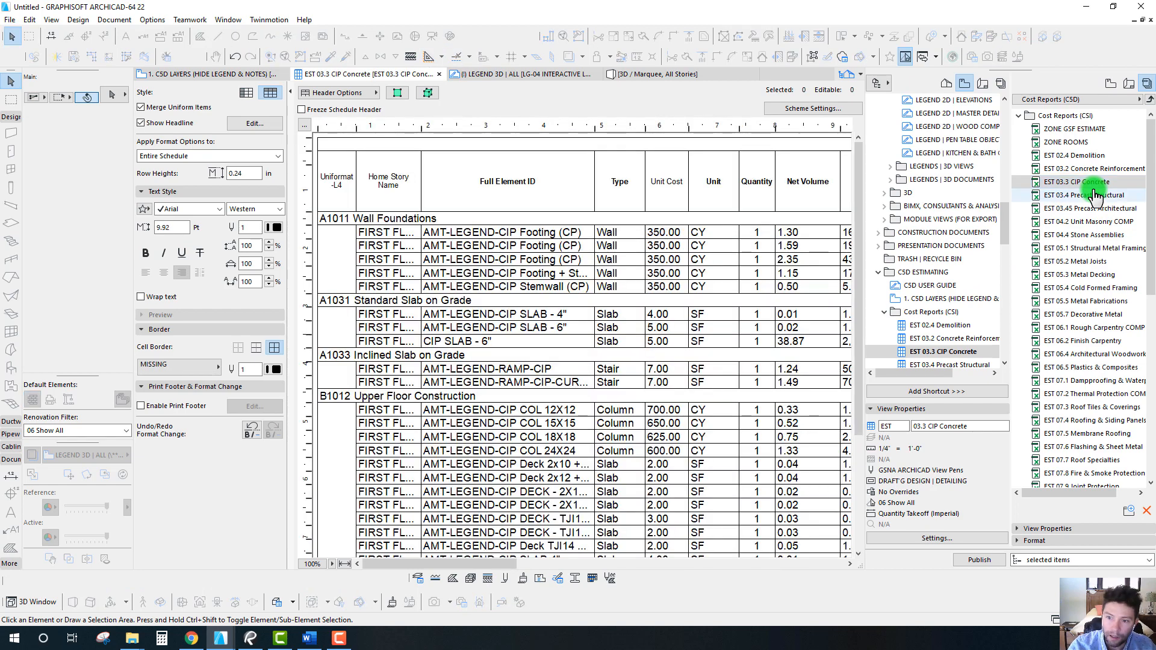
pyautogui.click(1070, 183)
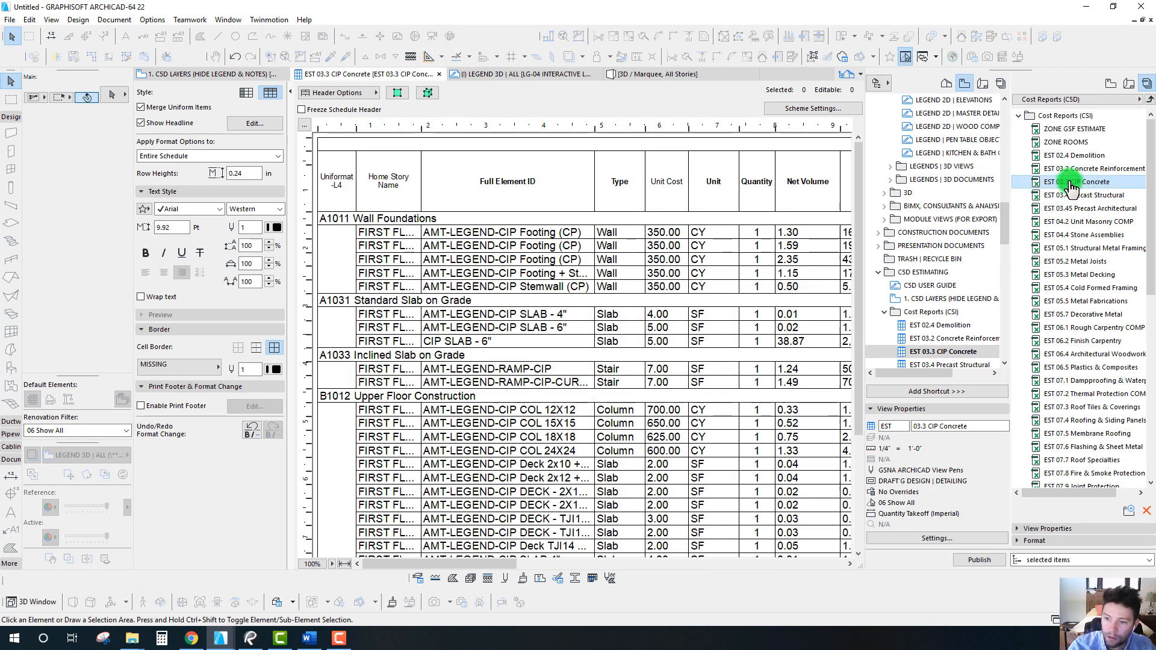
pyautogui.scroll(-3, 505, 313)
pyautogui.scroll(3, 491, 310)
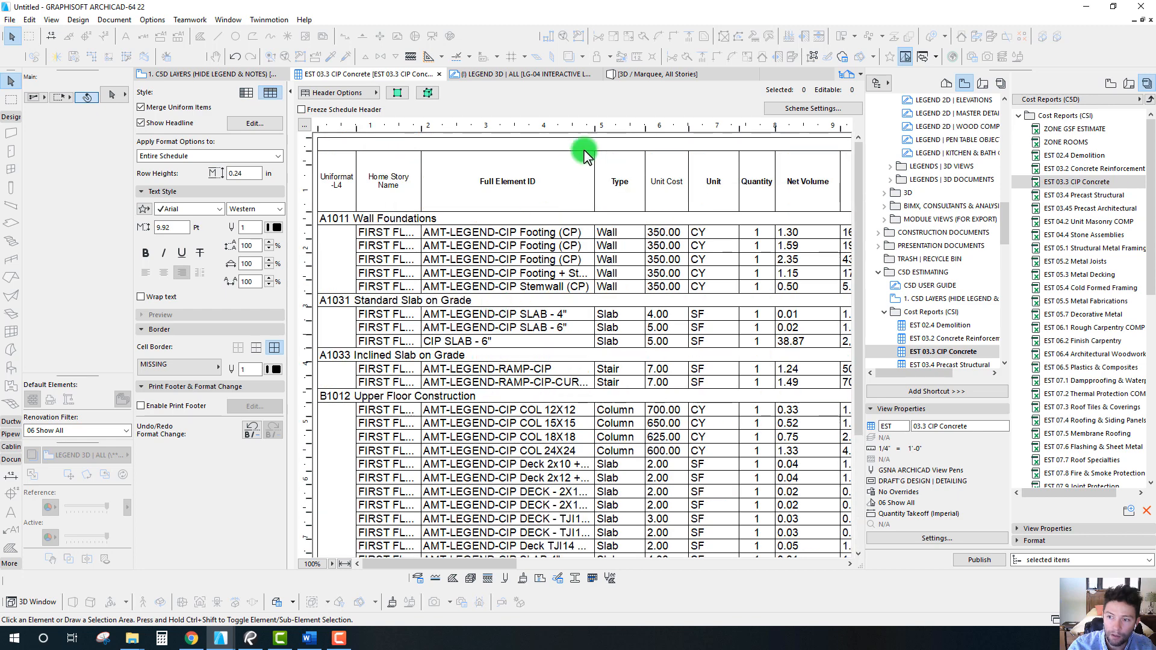
pyautogui.moveTo(595, 131); pyautogui.dragTo(616, 128)
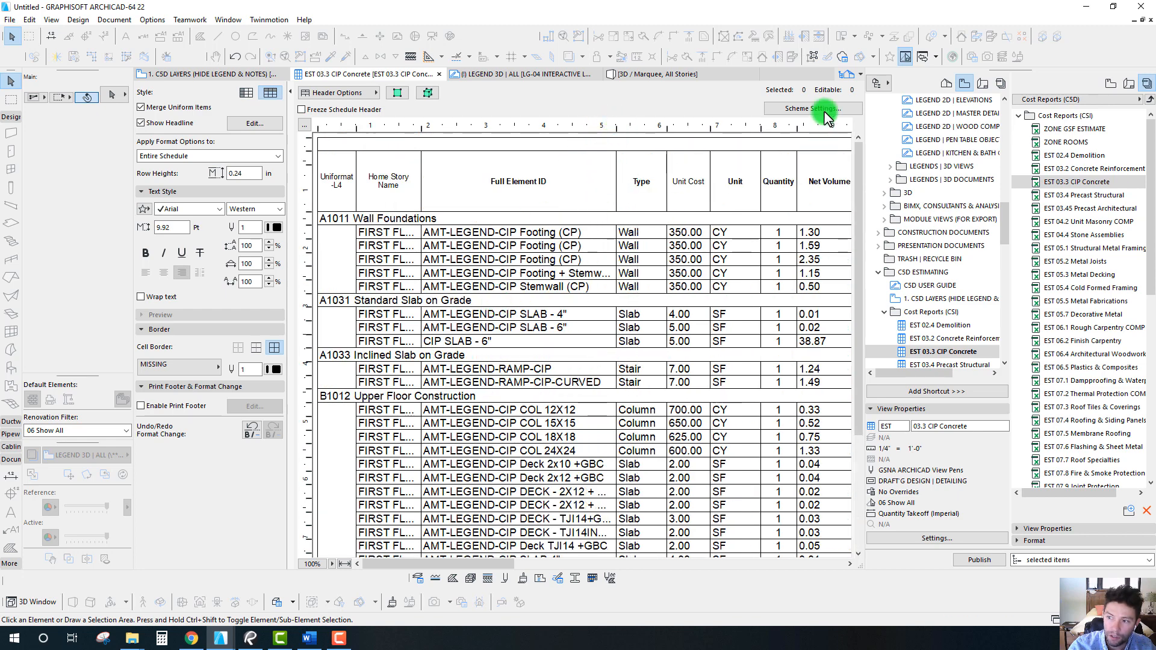
# Step: Set the CIP Concrete scheme's Hotlink Source criterion to is not AMT+C5D Legends USA 22.pln to exclude the legend elements
pyautogui.click(806, 109)
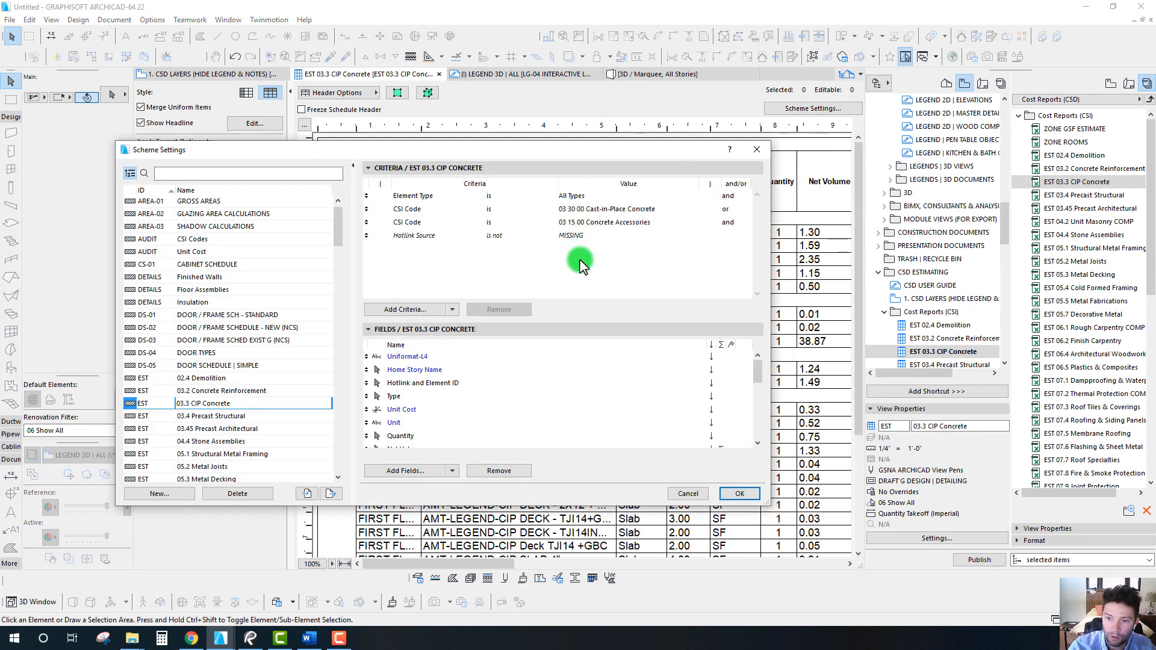
pyautogui.click(579, 235)
pyautogui.click(691, 236)
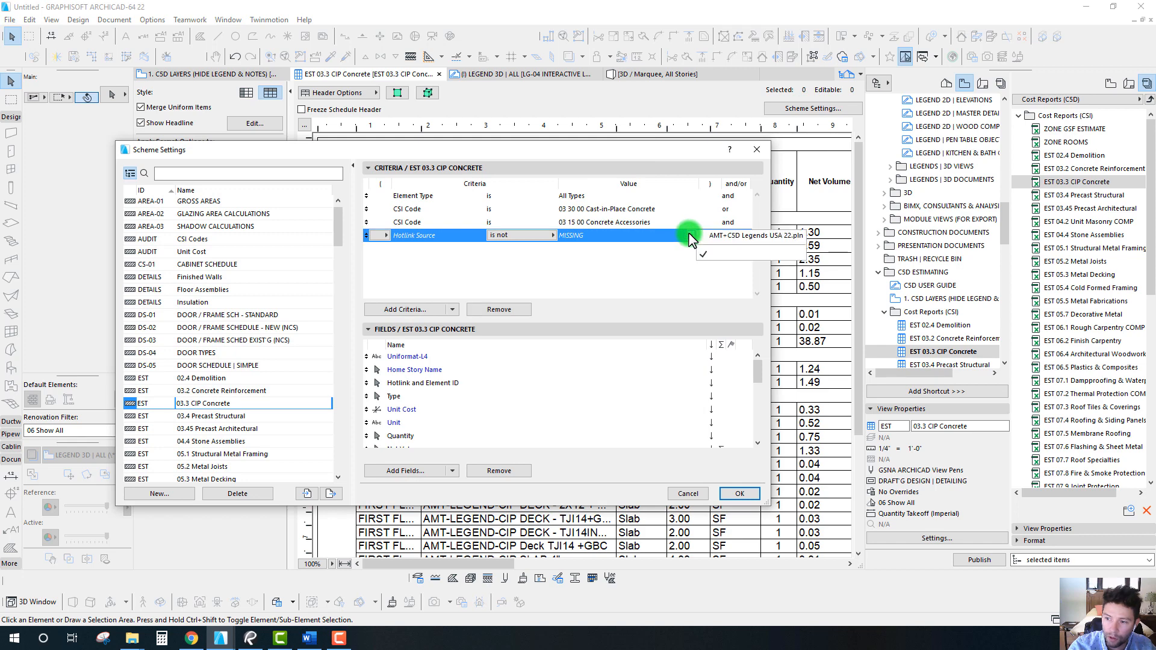
pyautogui.click(720, 236)
pyautogui.moveTo(638, 149); pyautogui.dragTo(640, 127)
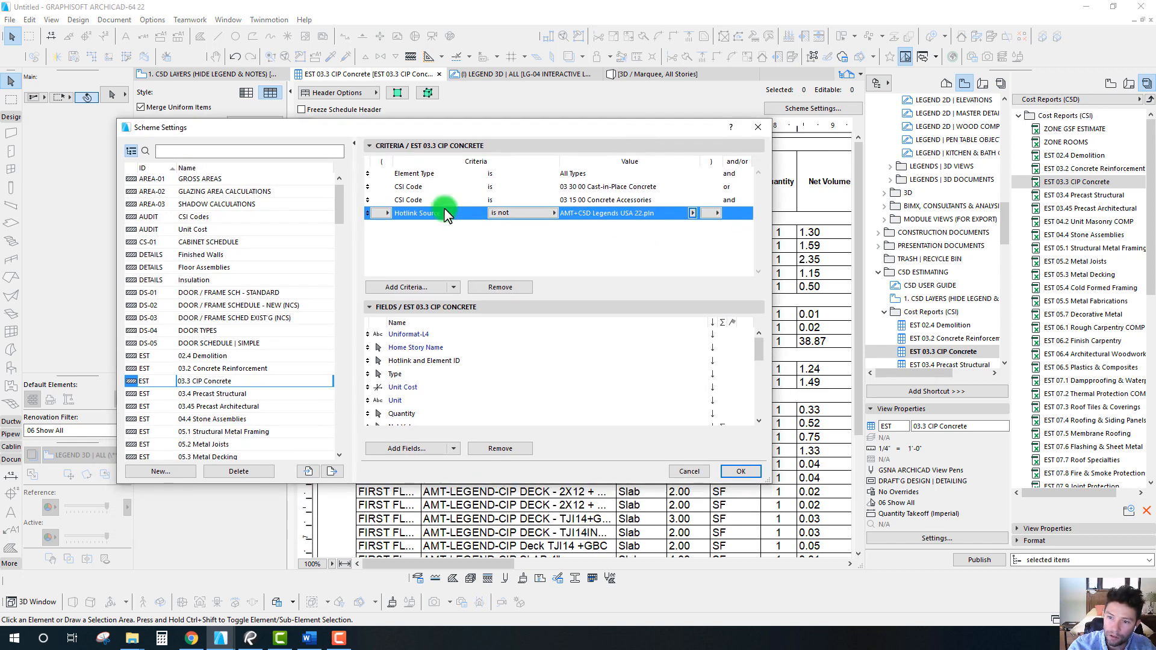
pyautogui.click(739, 471)
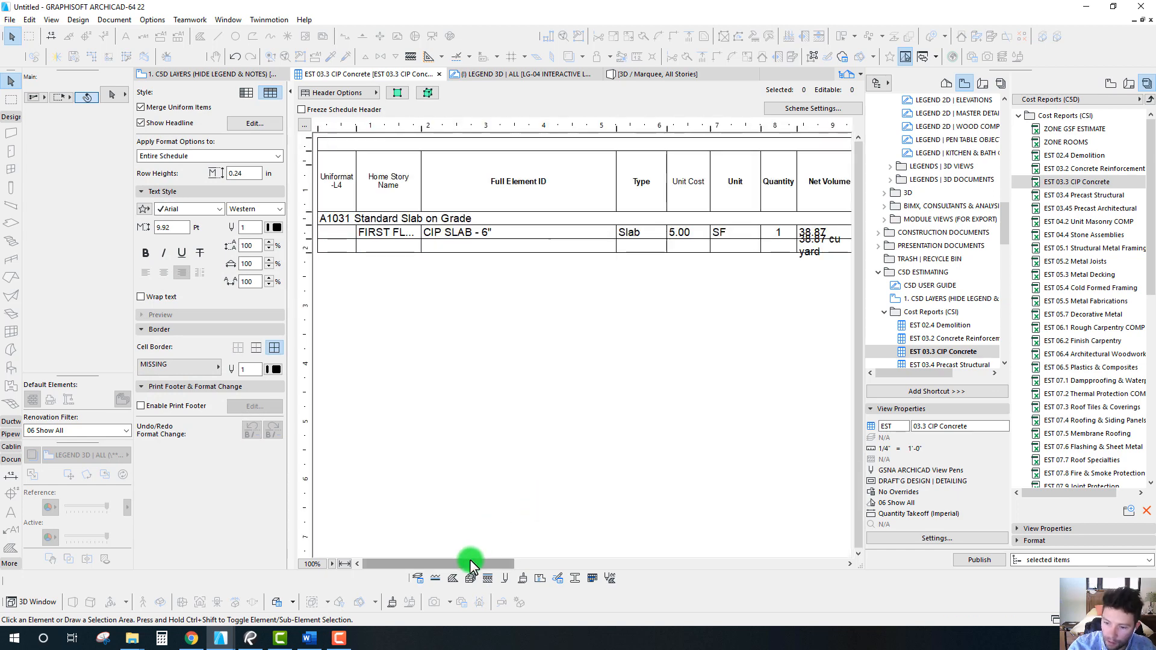
# Step: Narrow the Full Element ID column to about 1 7/8" and widen the Net Volume column
pyautogui.moveTo(469, 561)
pyautogui.mouseDown()
pyautogui.moveTo(589, 573)
pyautogui.moveTo(467, 560)
pyautogui.mouseUp()
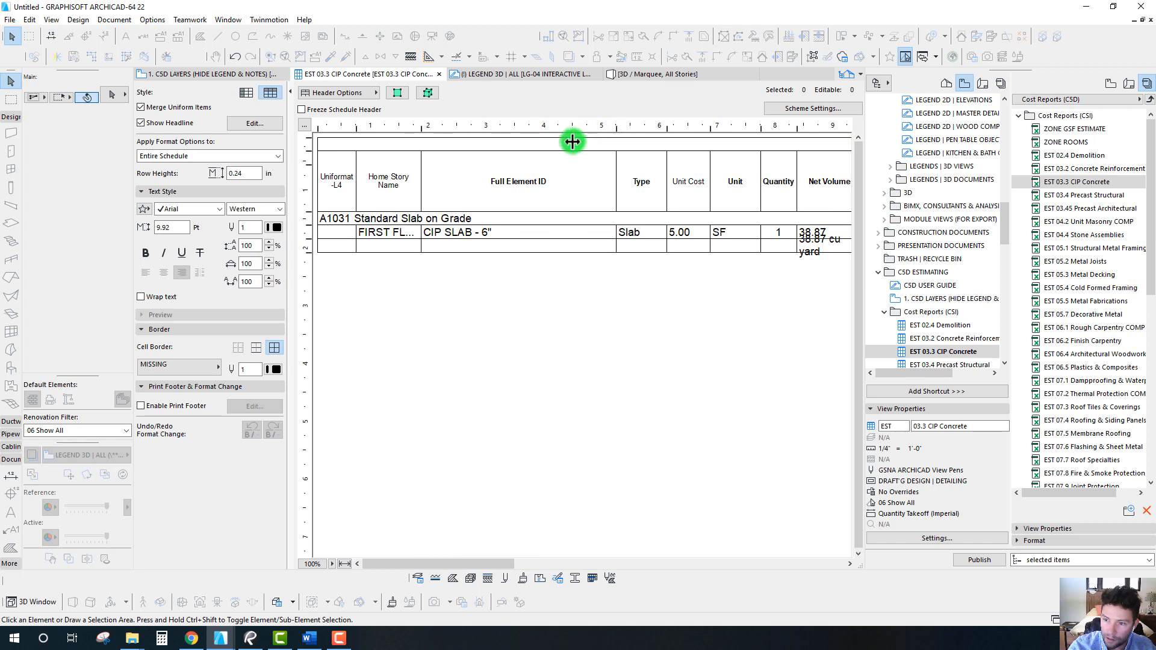
pyautogui.moveTo(617, 129); pyautogui.dragTo(530, 128)
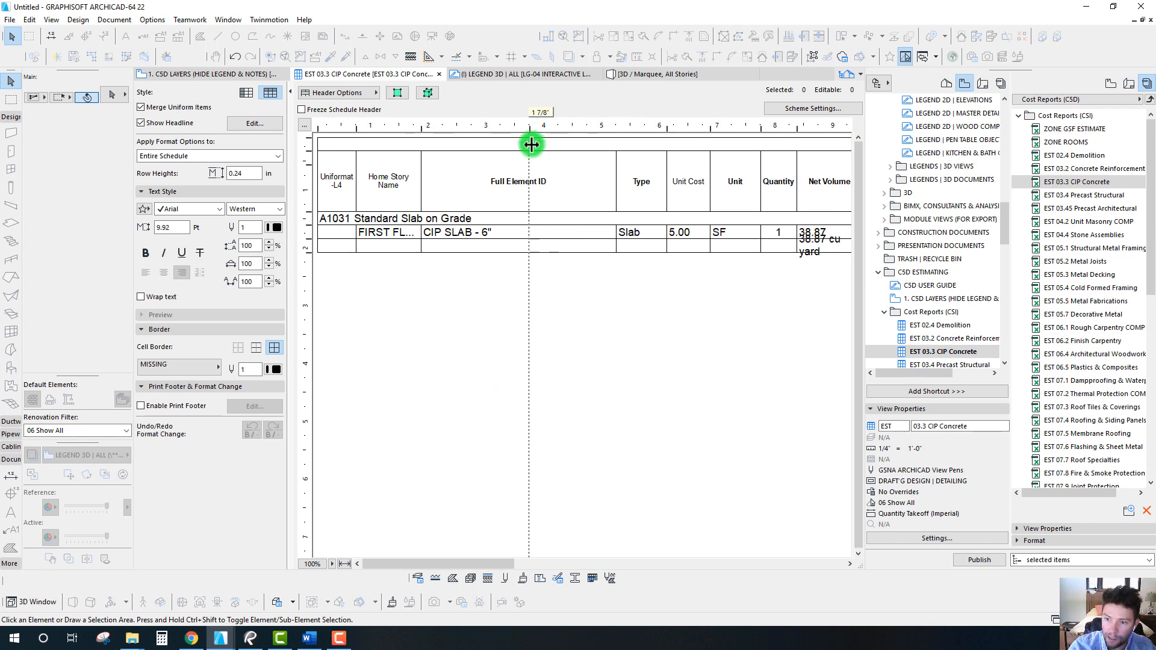
pyautogui.click(472, 236)
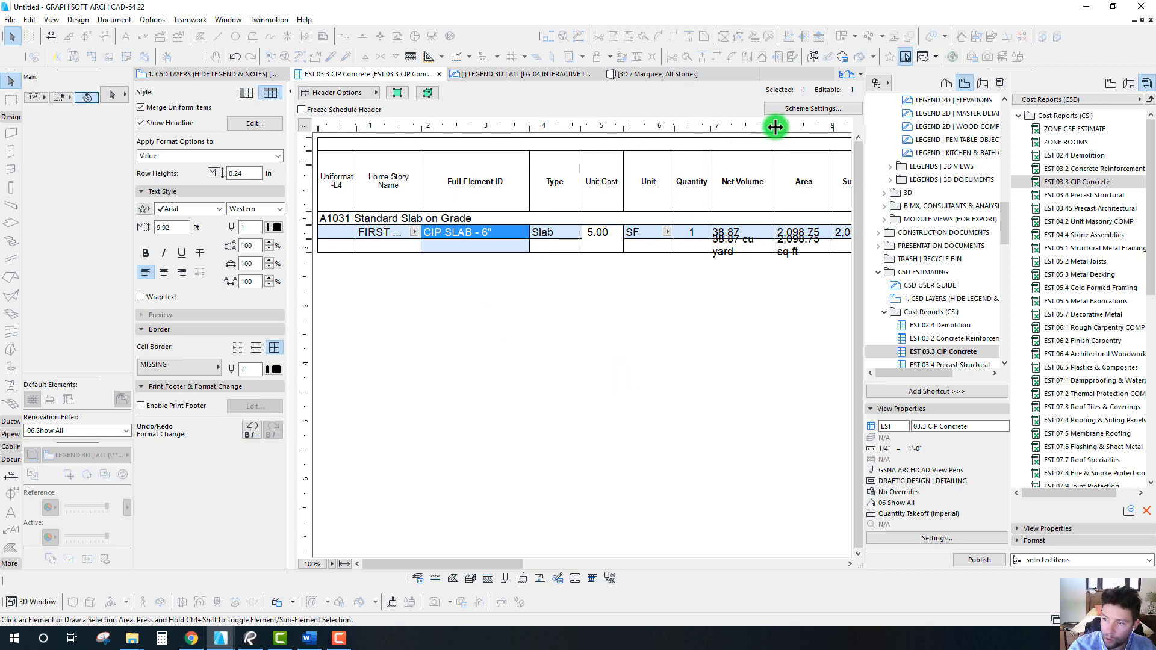
pyautogui.moveTo(775, 126); pyautogui.dragTo(789, 127)
# Step: Check the CIP slab's net volume, area and surface area in the concrete schedule
pyautogui.click(731, 232)
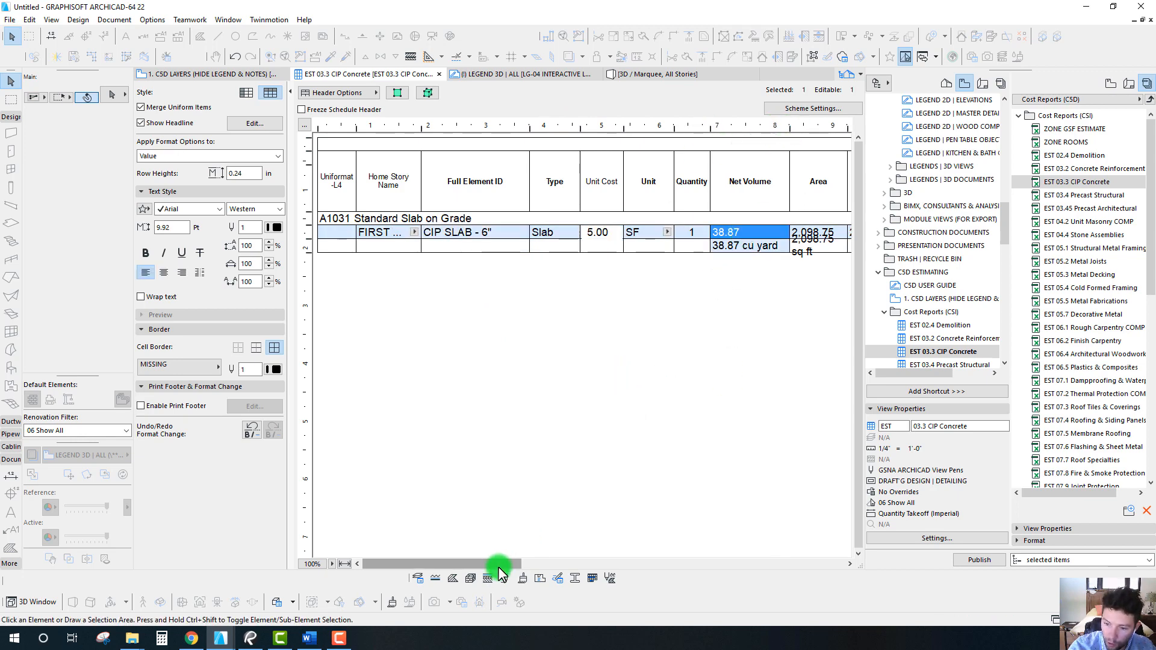
pyautogui.moveTo(500, 566); pyautogui.dragTo(591, 564)
pyautogui.click(523, 232)
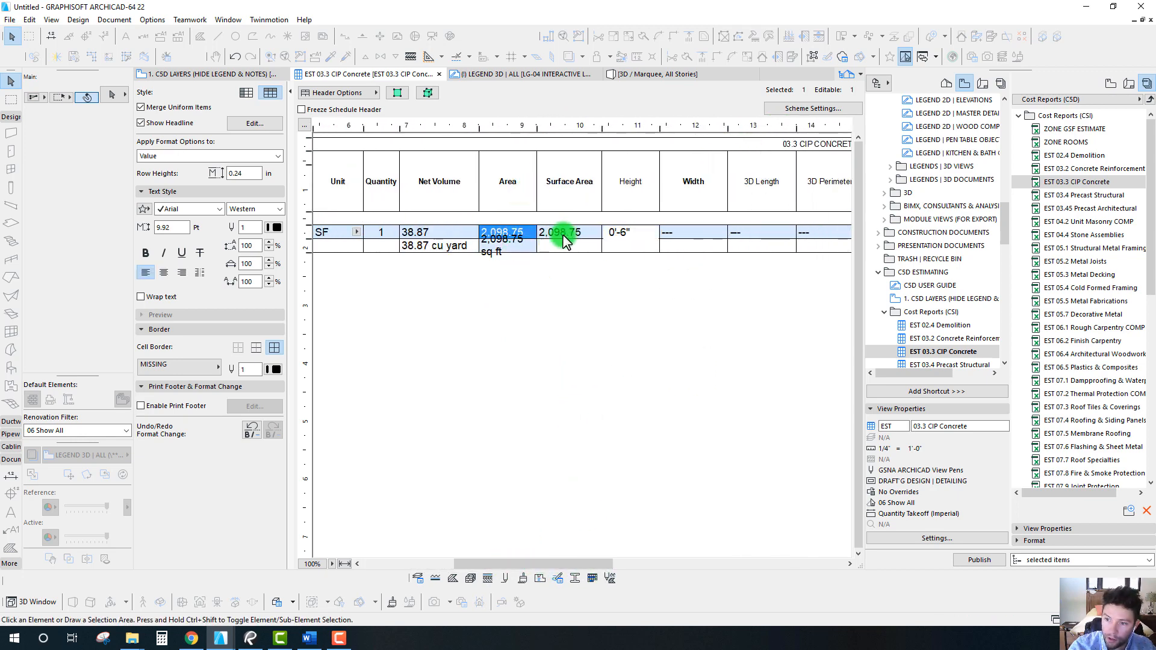
pyautogui.click(569, 235)
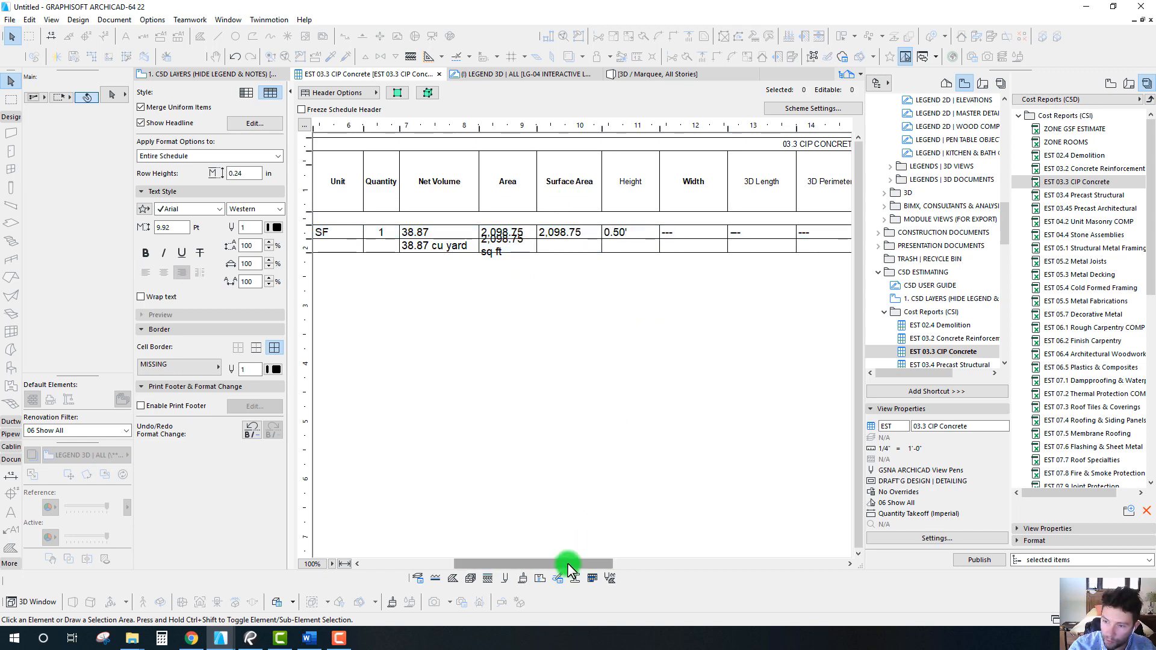
pyautogui.click(523, 234)
pyautogui.click(529, 472)
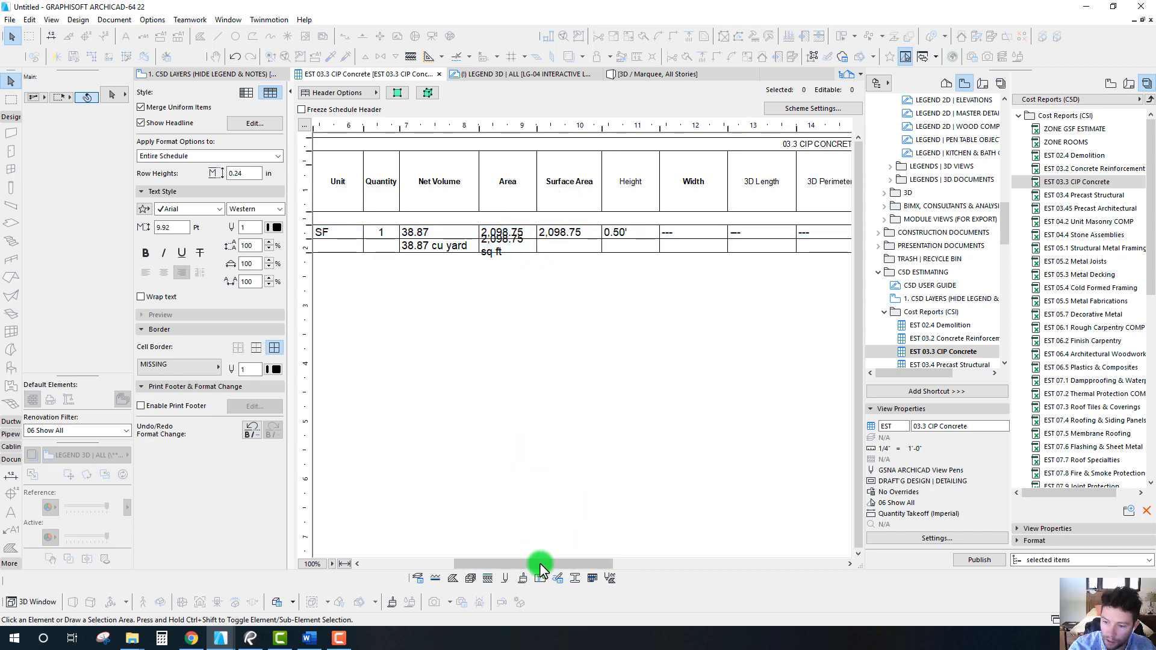
pyautogui.moveTo(542, 565); pyautogui.dragTo(448, 565)
# Step: Pick up the ROOF 2X10INS+PW settings from the LEGEND 3D | ALL legend and return to the CSD LAYERS floor plan
pyautogui.click(205, 72)
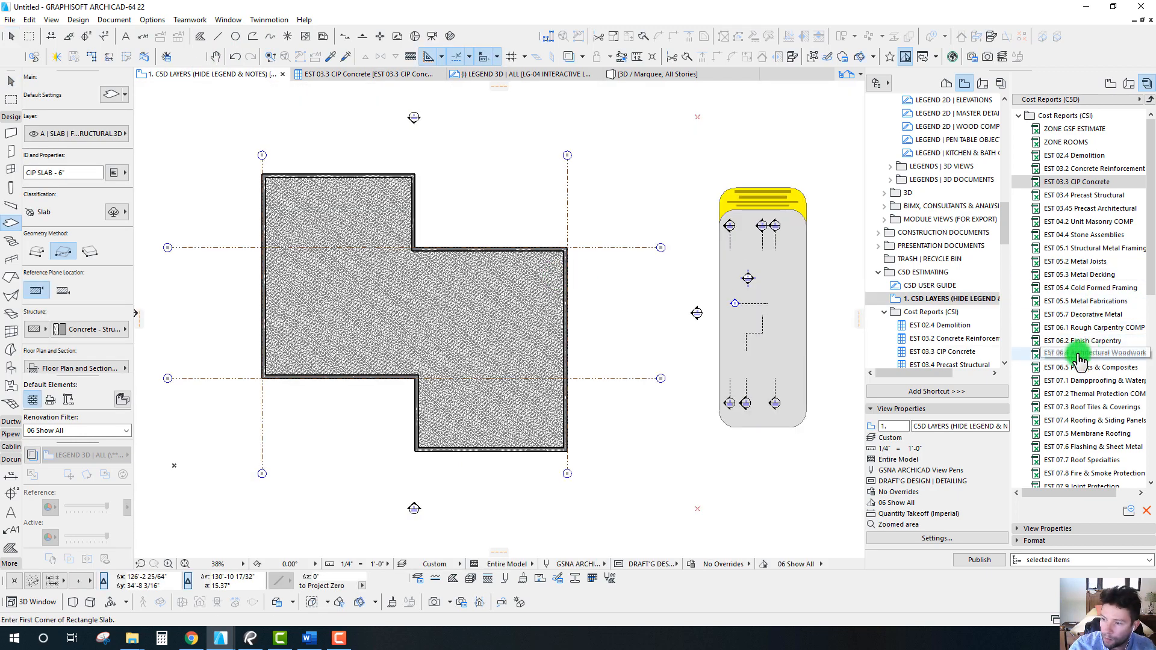
pyautogui.click(479, 73)
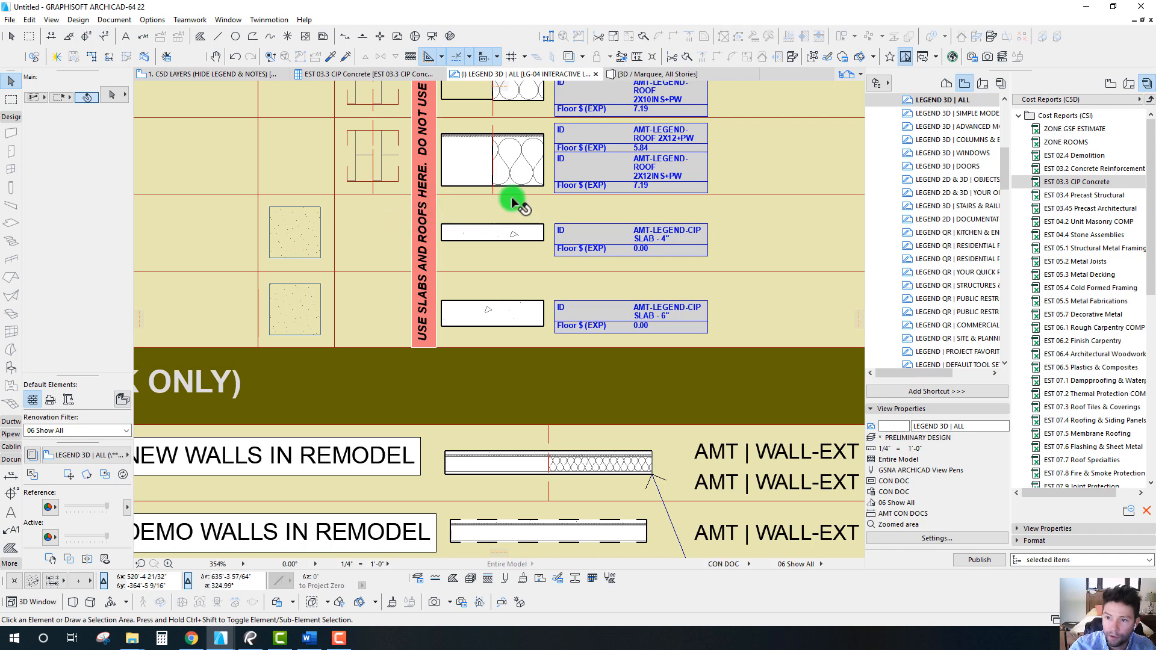
pyautogui.scroll(-5, 560, 191)
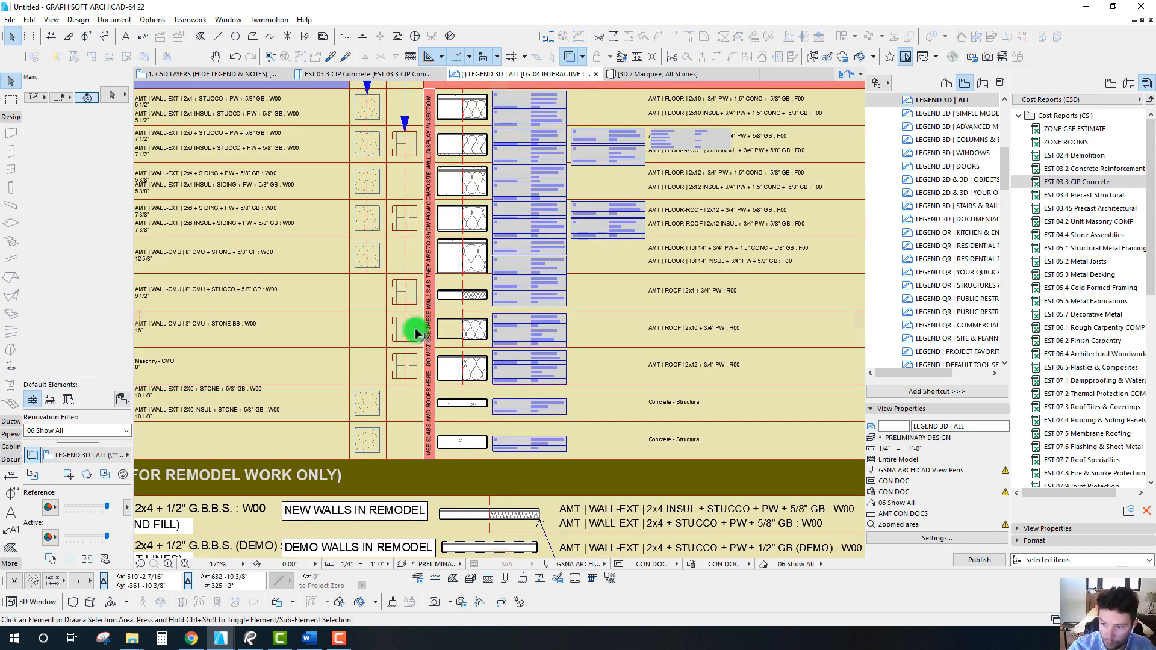
pyautogui.scroll(3, 415, 333)
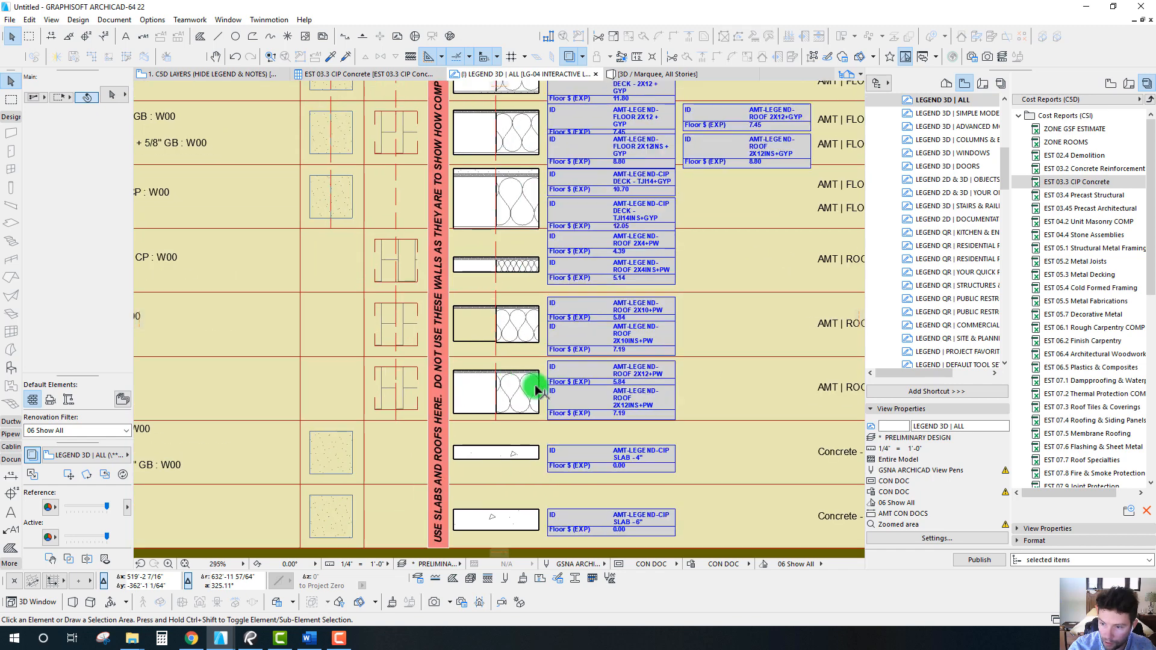
pyautogui.keyDown('alt'); pyautogui.click(414, 307); pyautogui.keyUp('alt')
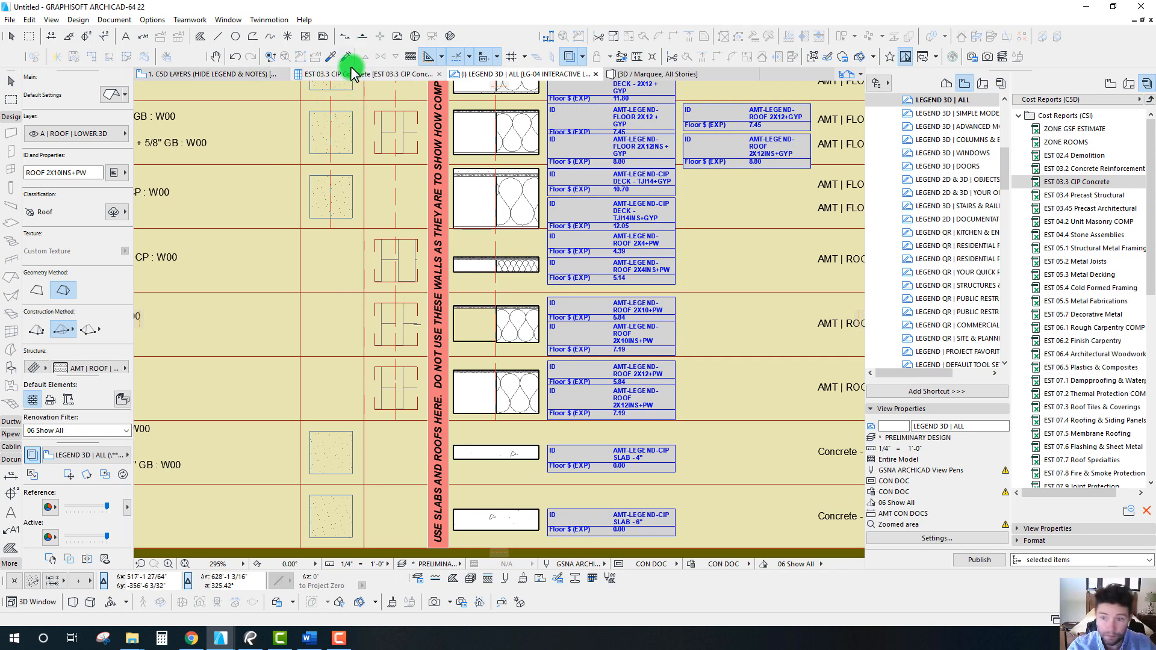
pyautogui.click(207, 73)
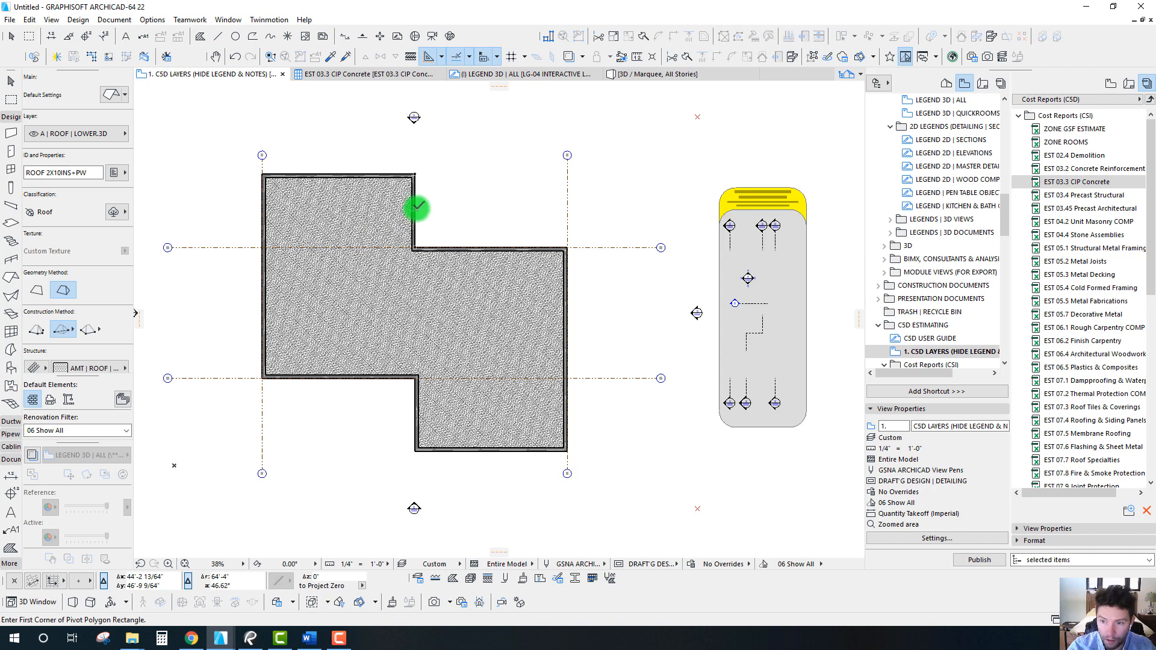
pyautogui.hotkey('ctrl', 'Up')
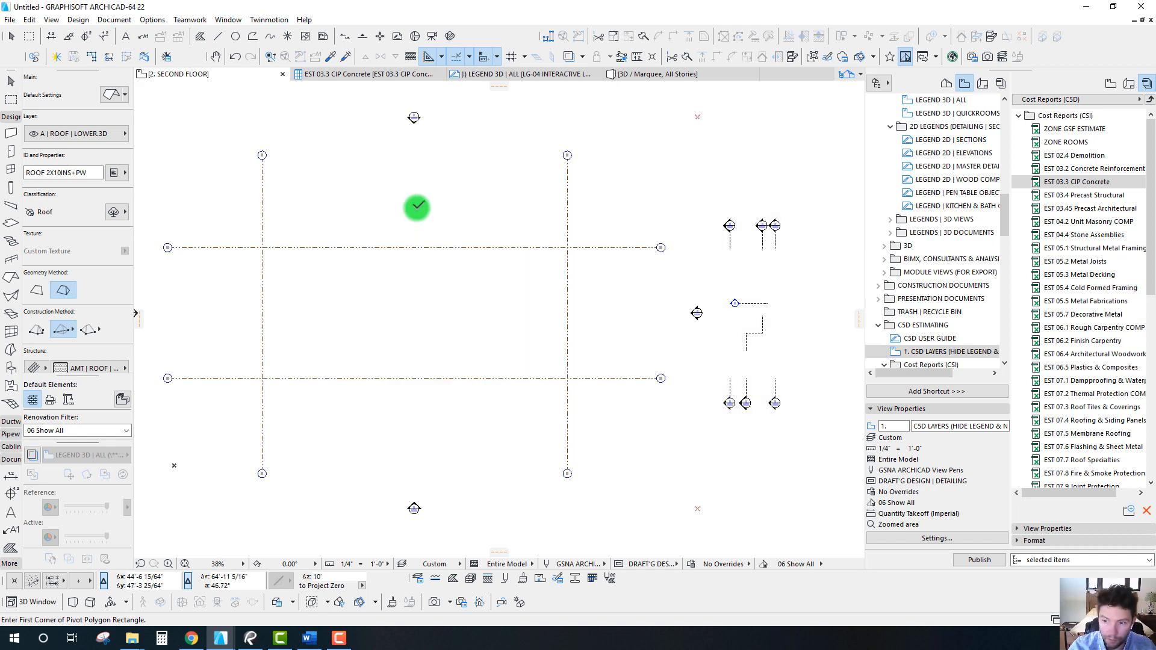
pyautogui.click(945, 85)
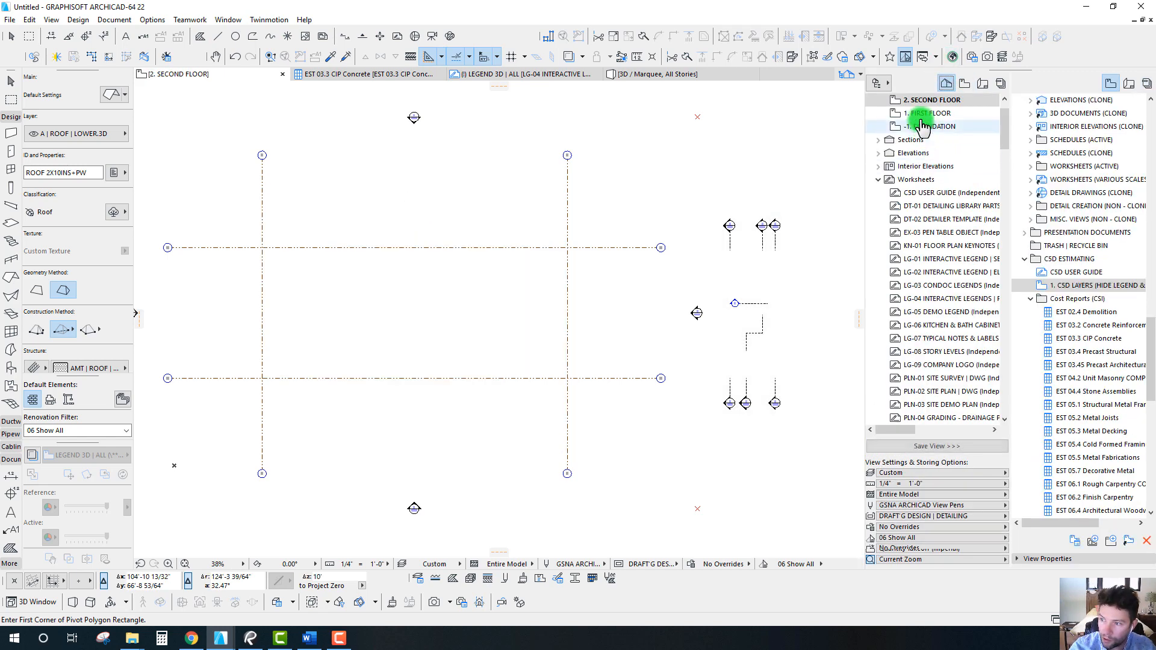
pyautogui.rightClick(926, 113)
pyautogui.click(947, 190)
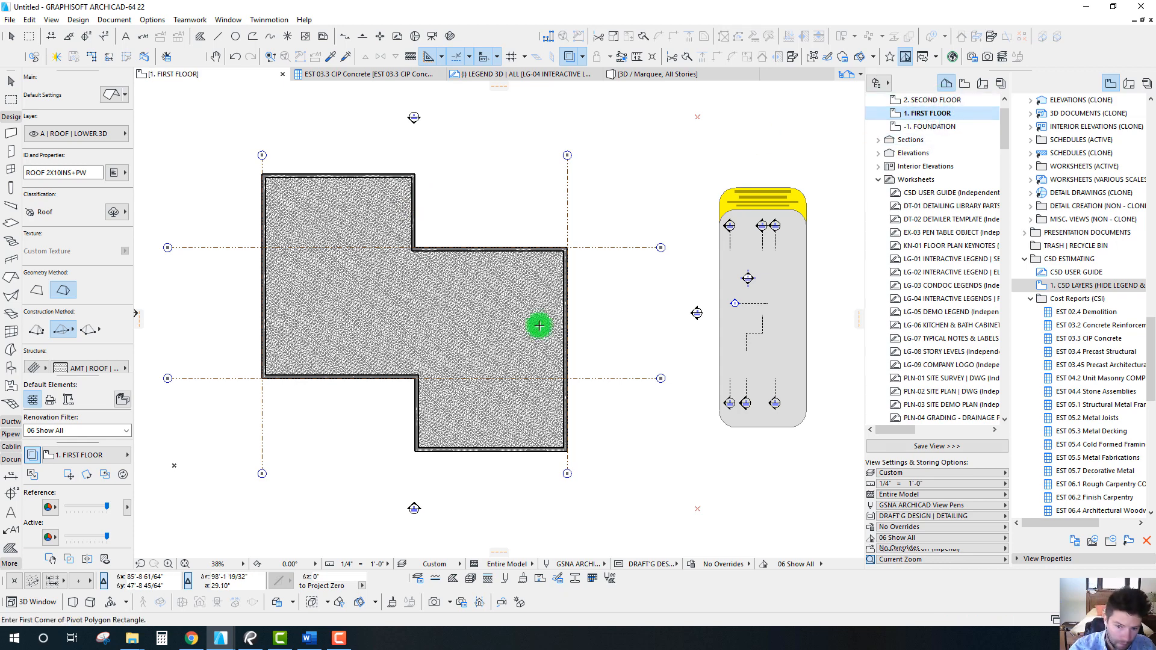
pyautogui.click(30, 459)
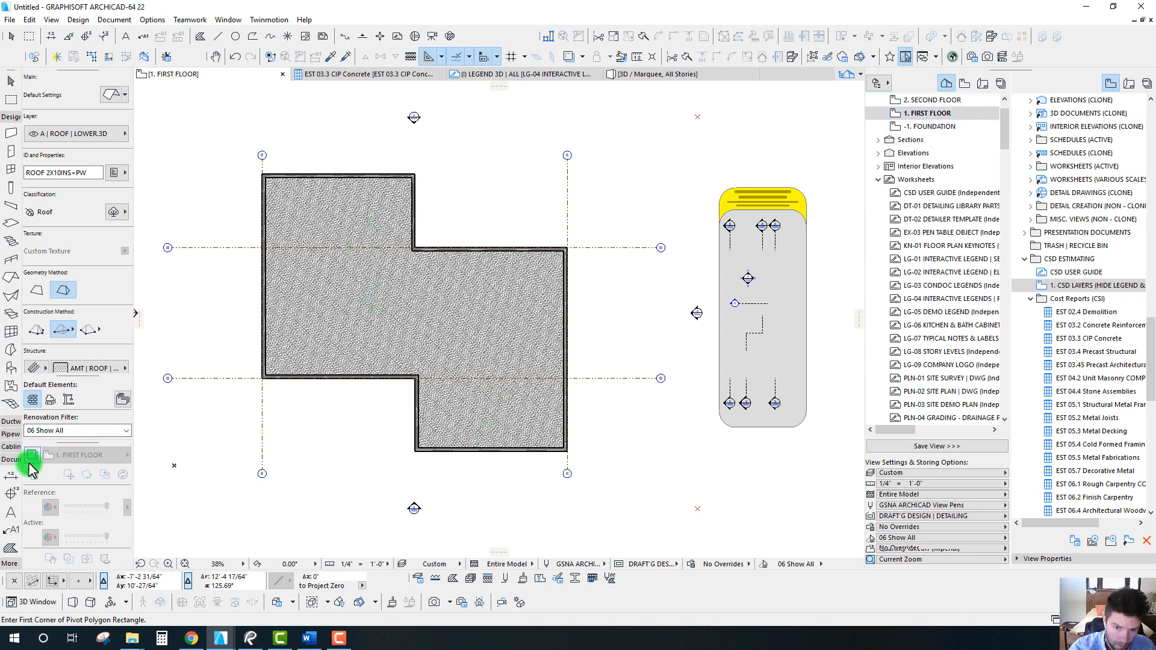
# Step: Generate the ROOF 2X10INS+PW hip roof from the first-floor wall outline and show the building in 3D with a surrounding marquee
pyautogui.click(410, 217)
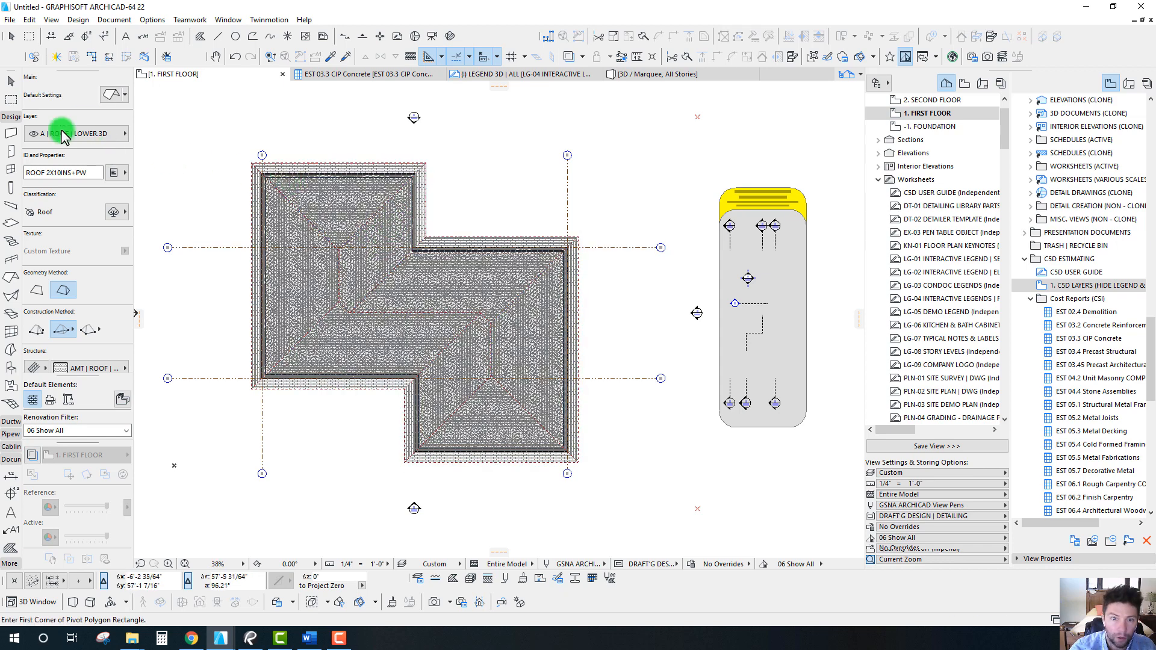
pyautogui.click(10, 101)
pyautogui.click(156, 119)
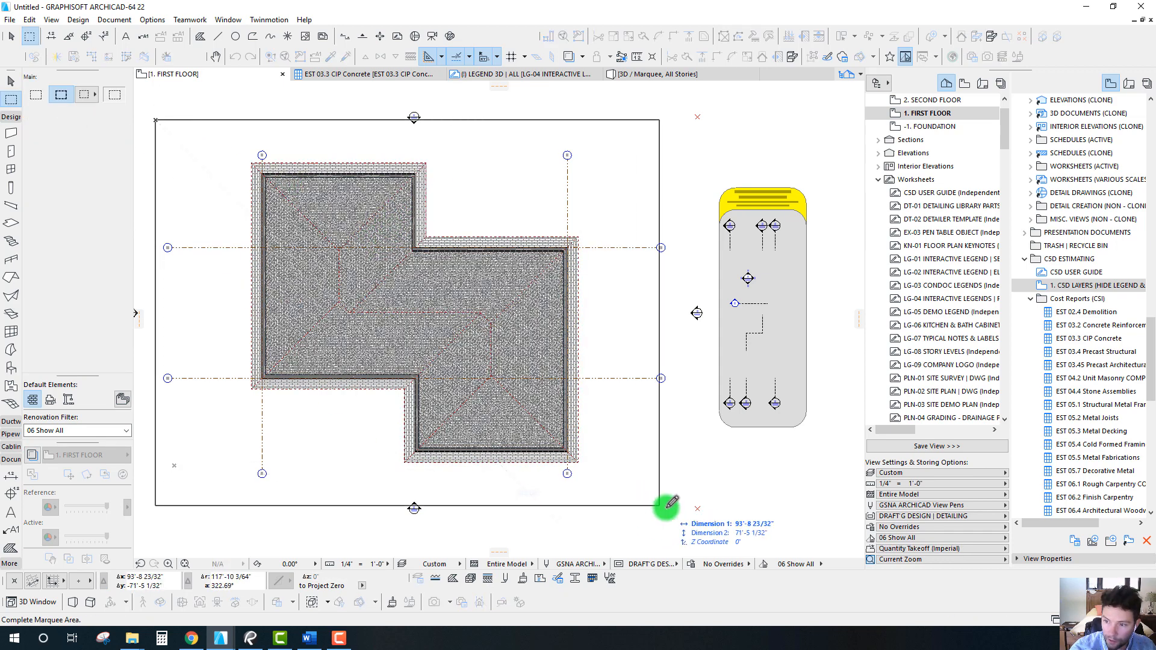
pyautogui.click(691, 524)
pyautogui.press('F5')
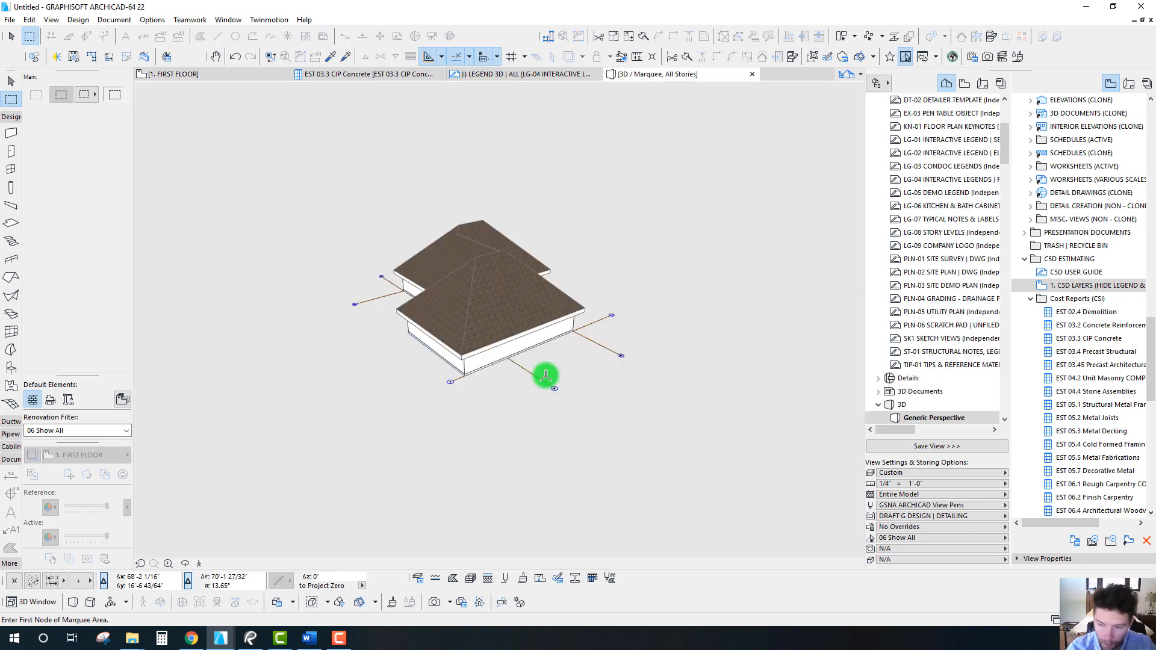
# Step: Examine the CIP slab from below and the new roof from above in the 3D view
pyautogui.keyDown('shift'); pyautogui.moveTo(540, 380); pyautogui.dragTo(543, 309, button='middle'); pyautogui.keyUp('shift')
pyautogui.scroll(3, 546, 419)
pyautogui.click(427, 342)
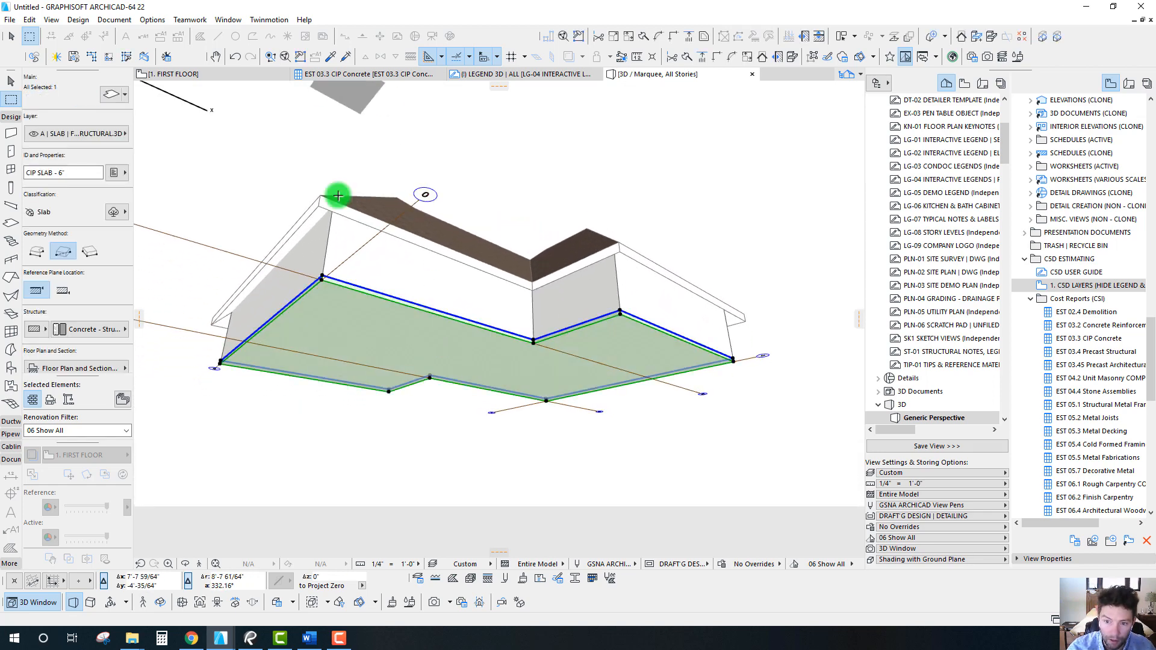
pyautogui.keyDown('shift'); pyautogui.moveTo(335, 193); pyautogui.dragTo(448, 323, button='middle'); pyautogui.keyUp('shift')
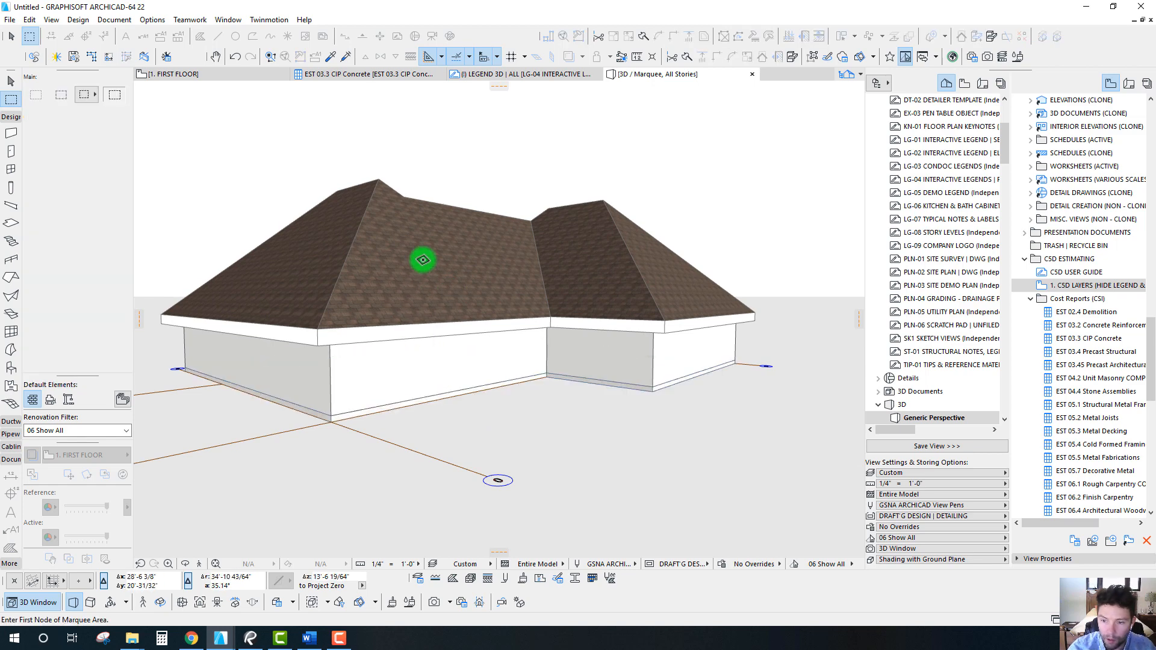
pyautogui.click(451, 271)
# Step: Open the EST 07.3 Roof Tiles & Coverings cost report and compare its rows with and without merged uniform items
pyautogui.scroll(-4, 1141, 432)
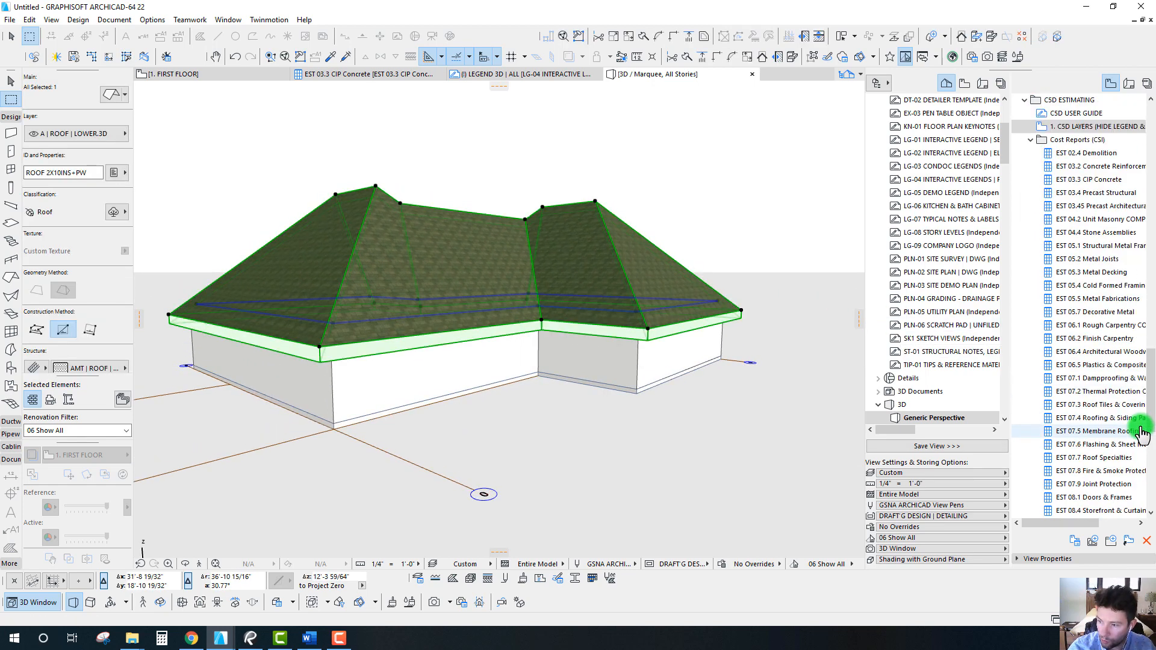
pyautogui.doubleClick(1091, 409)
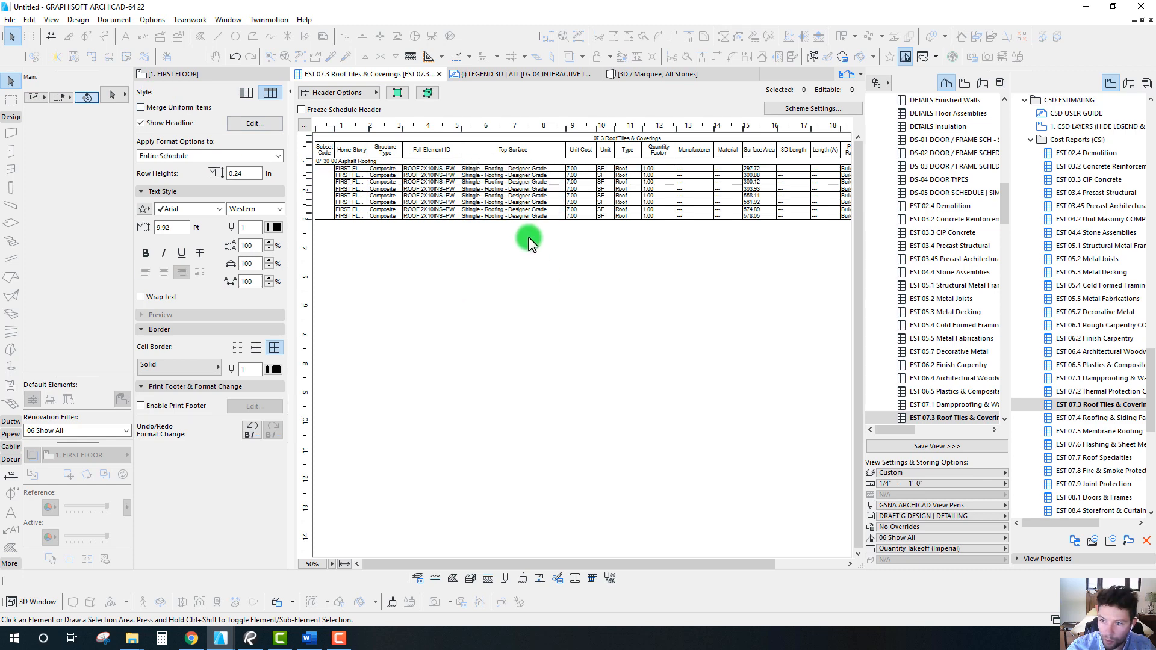
pyautogui.click(140, 107)
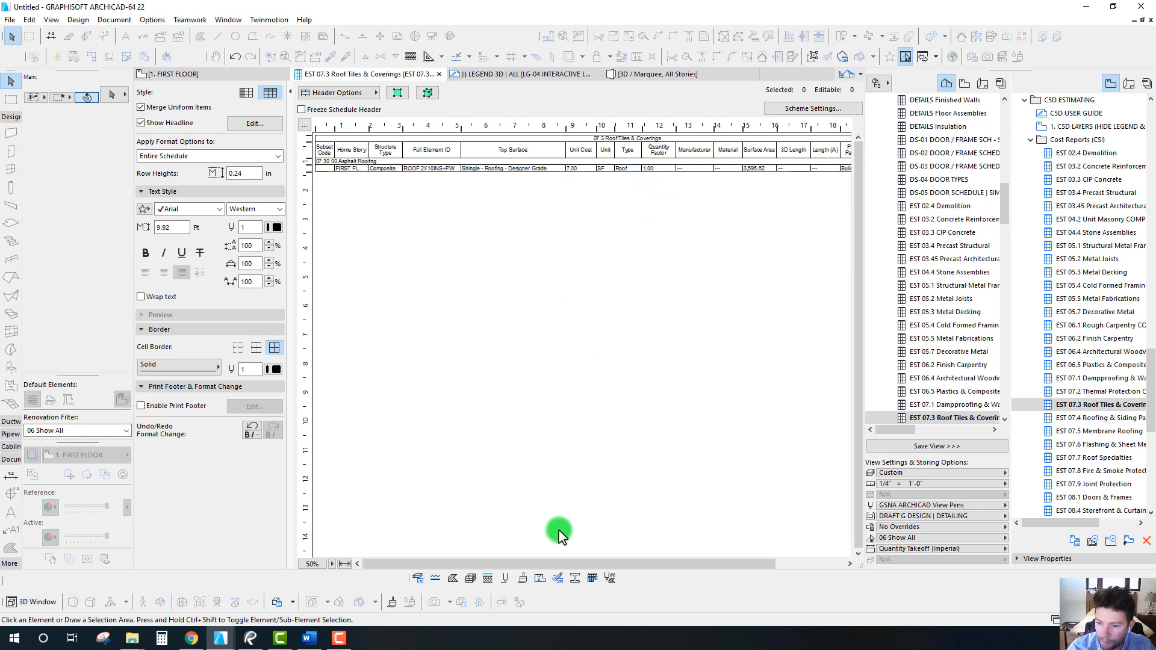
pyautogui.moveTo(555, 559); pyautogui.dragTo(446, 555)
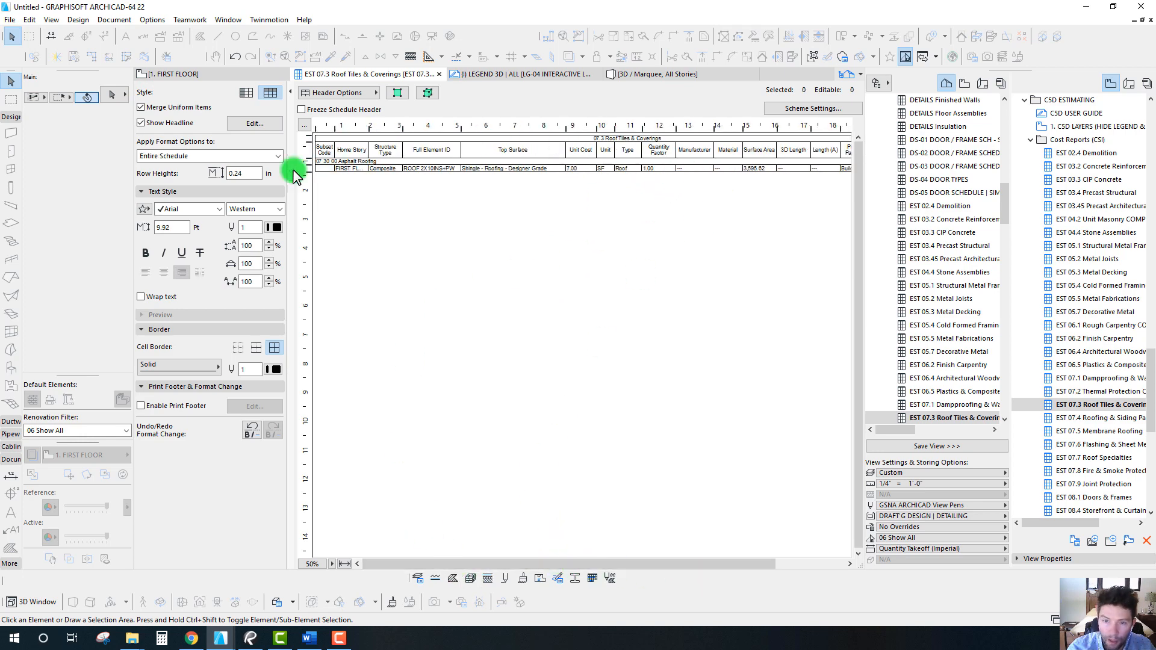
pyautogui.click(142, 107)
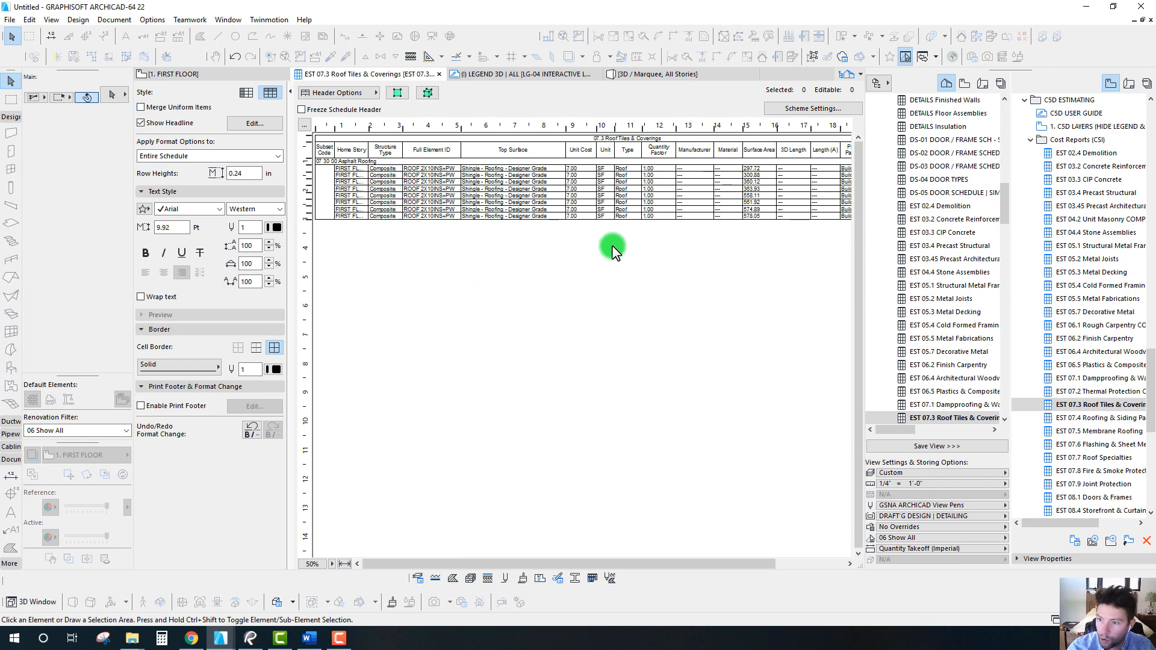
# Step: Check the roof shingles' unit cost, unit, quantity factor and surface area in the roofing report at 100% zoom
pyautogui.click(573, 182)
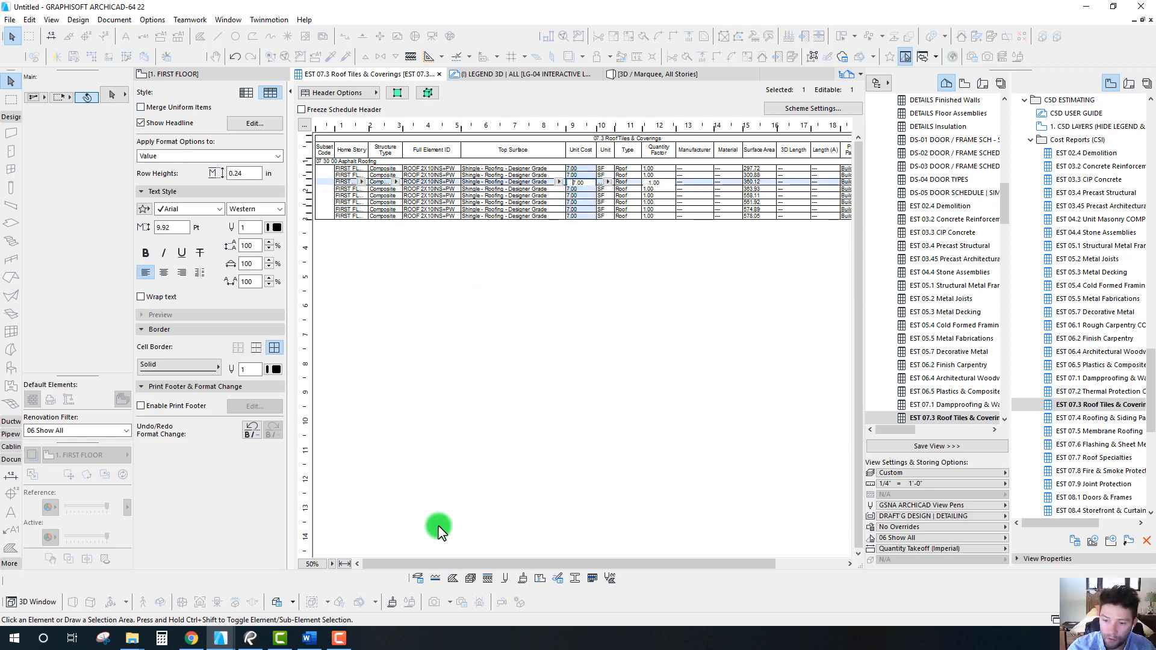
pyautogui.click(318, 564)
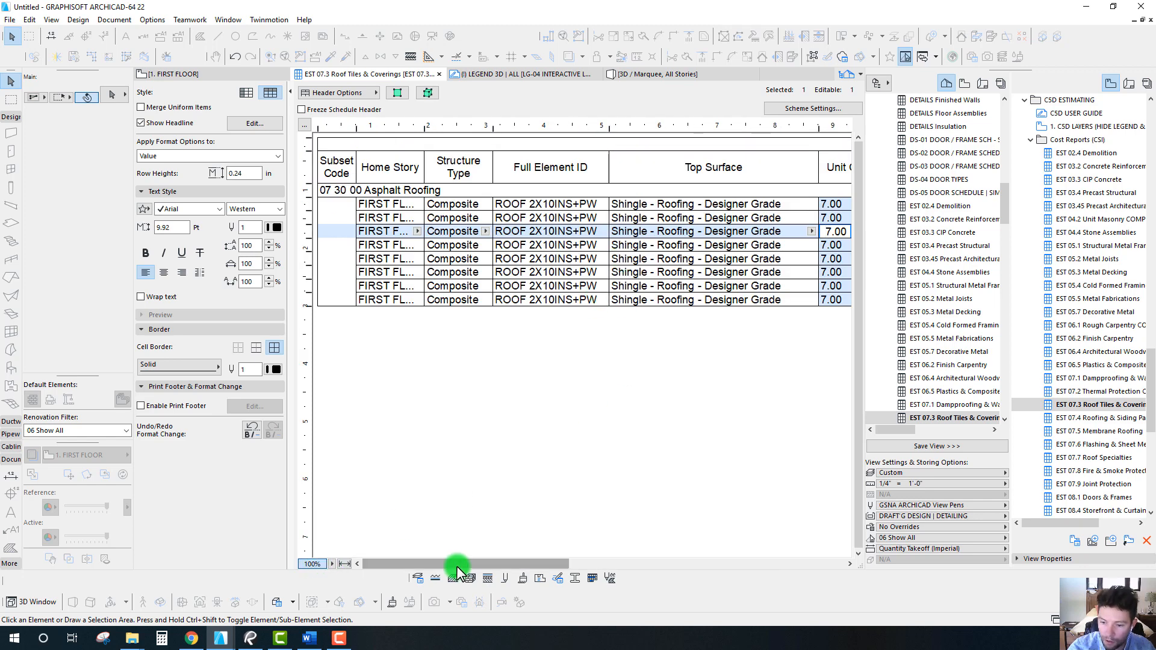
pyautogui.moveTo(457, 566); pyautogui.dragTo(567, 566)
pyautogui.click(568, 439)
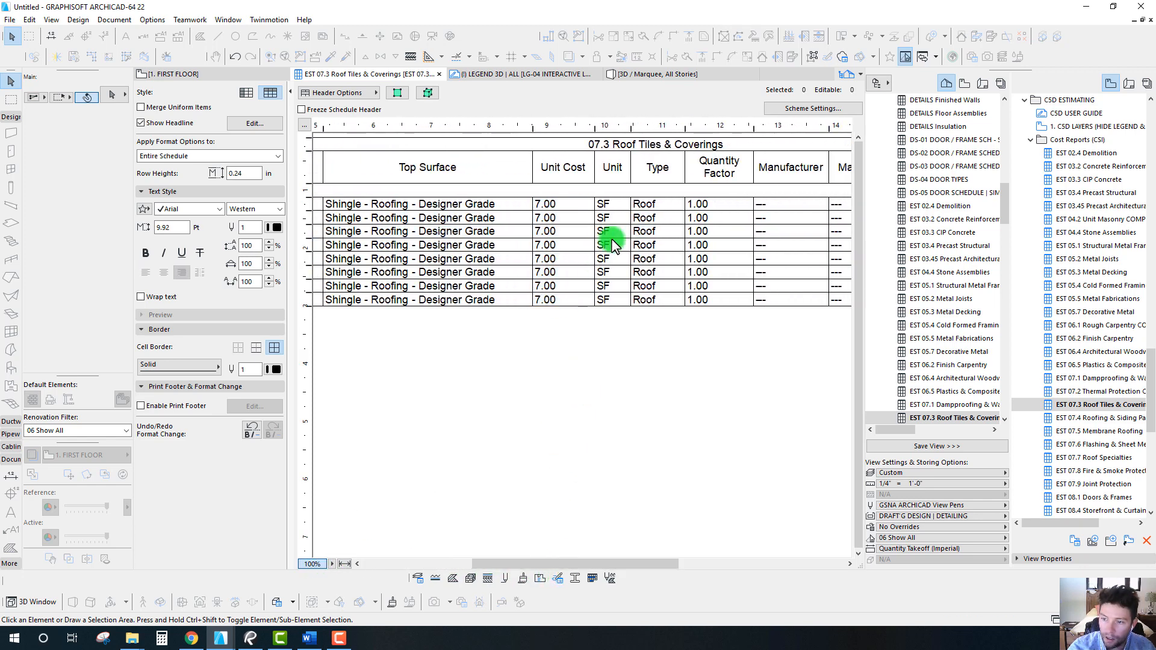
pyautogui.click(614, 234)
pyautogui.click(623, 231)
pyautogui.click(567, 404)
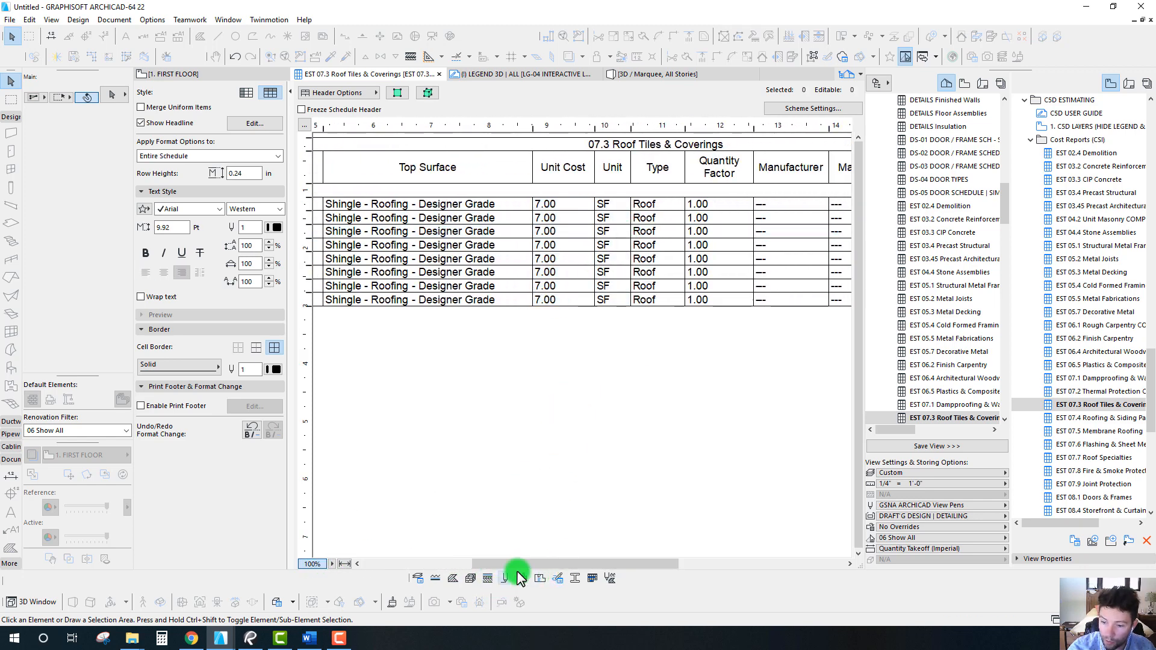
pyautogui.moveTo(518, 564); pyautogui.dragTo(629, 549)
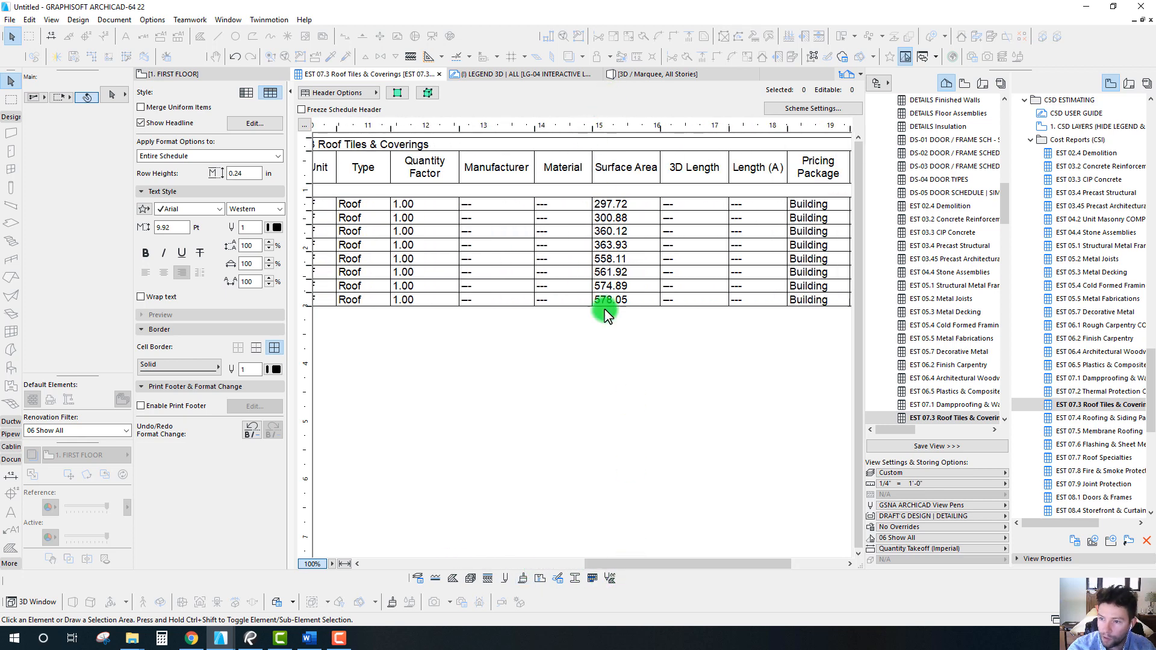
# Step: Add a sum to the Surface Area field in the Roof Tiles & Coverings scheme and widen that column to fit the total
pyautogui.click(634, 173)
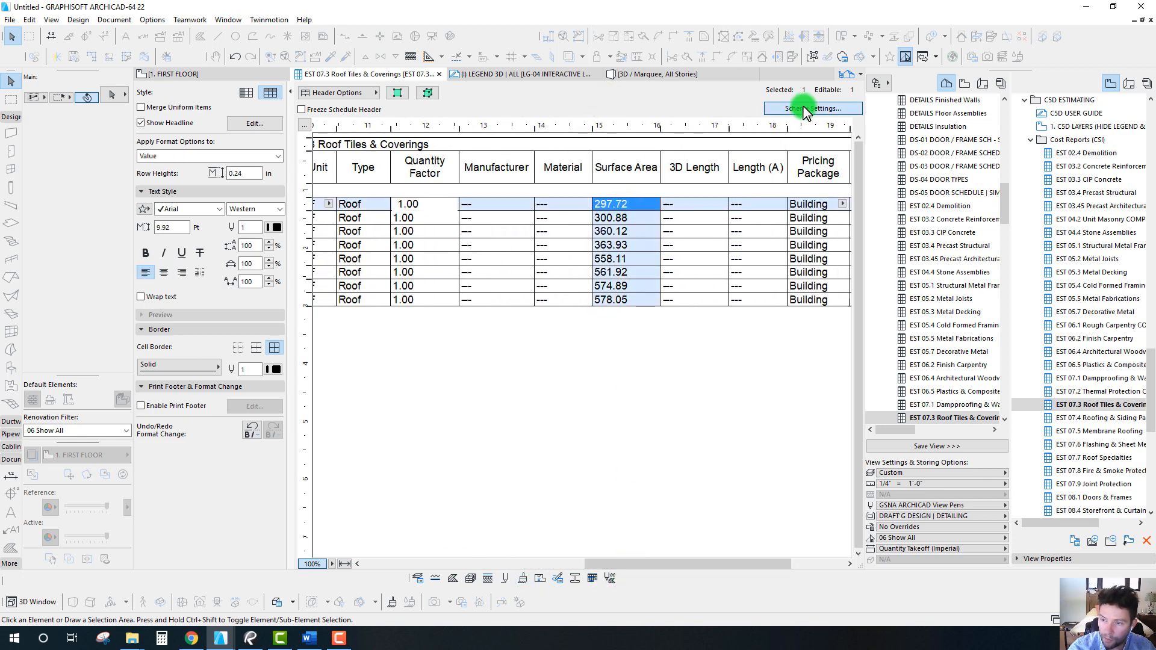
pyautogui.click(805, 109)
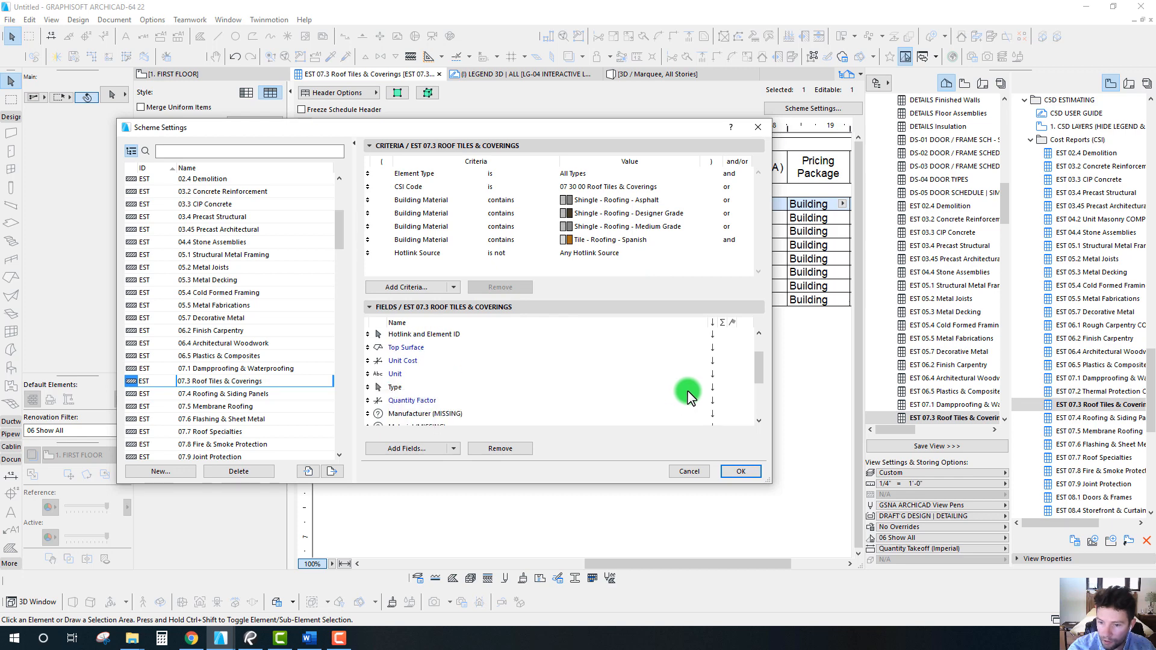
pyautogui.scroll(-1, 704, 403)
pyautogui.click(723, 400)
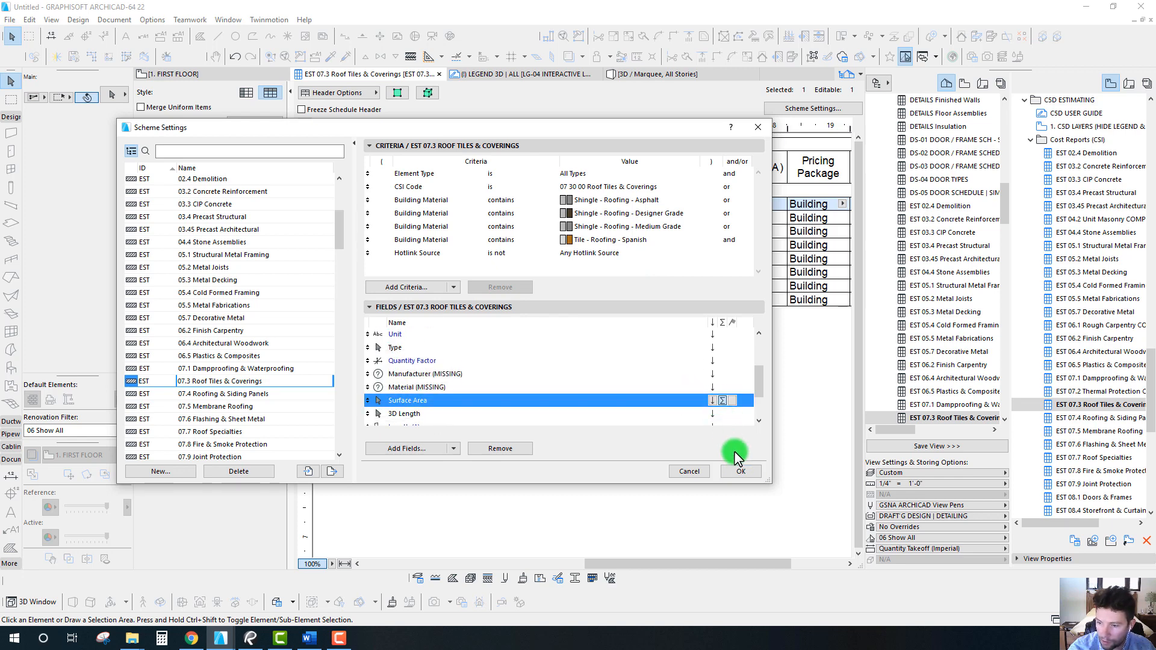
pyautogui.click(742, 471)
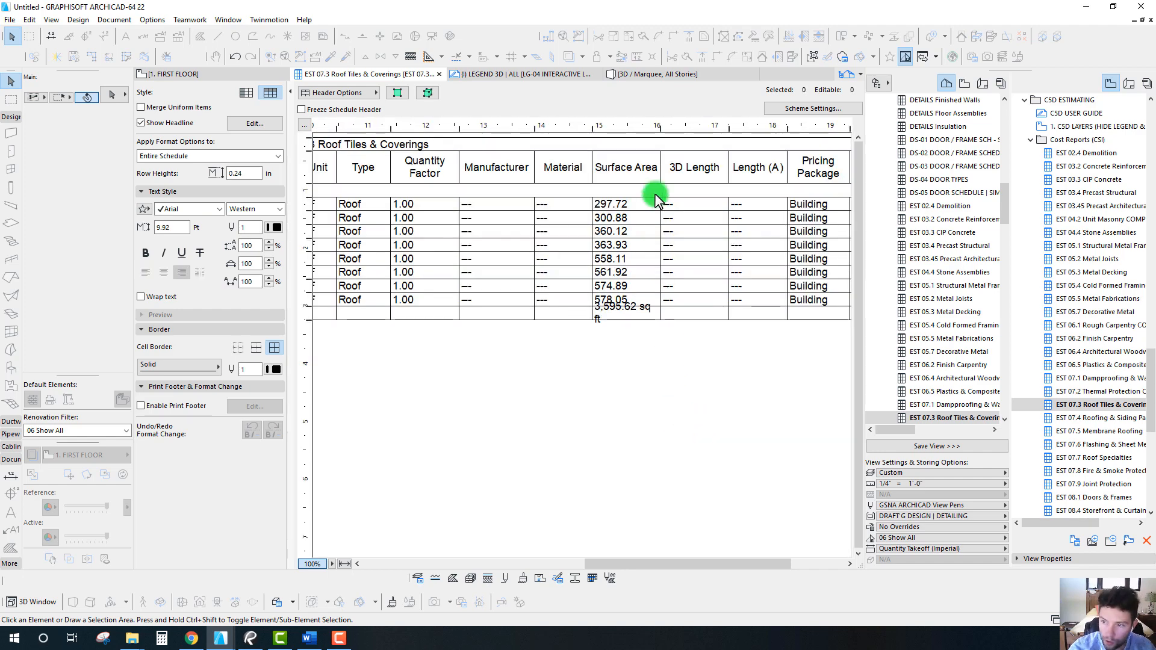
pyautogui.moveTo(660, 127); pyautogui.dragTo(678, 128)
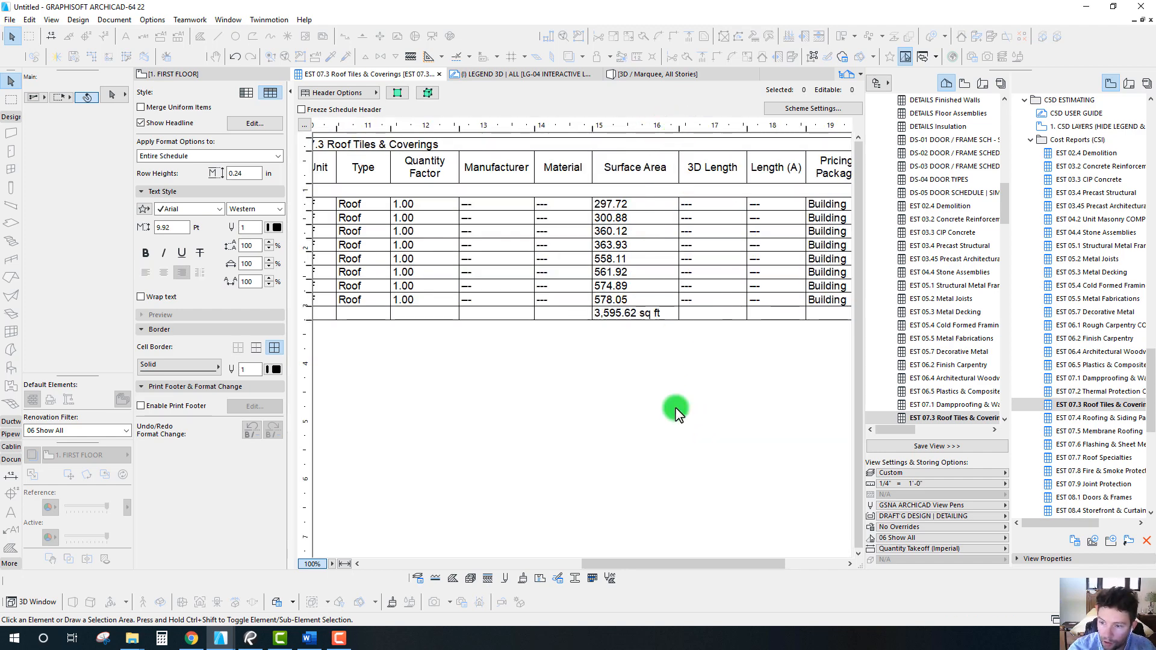
pyautogui.click(611, 312)
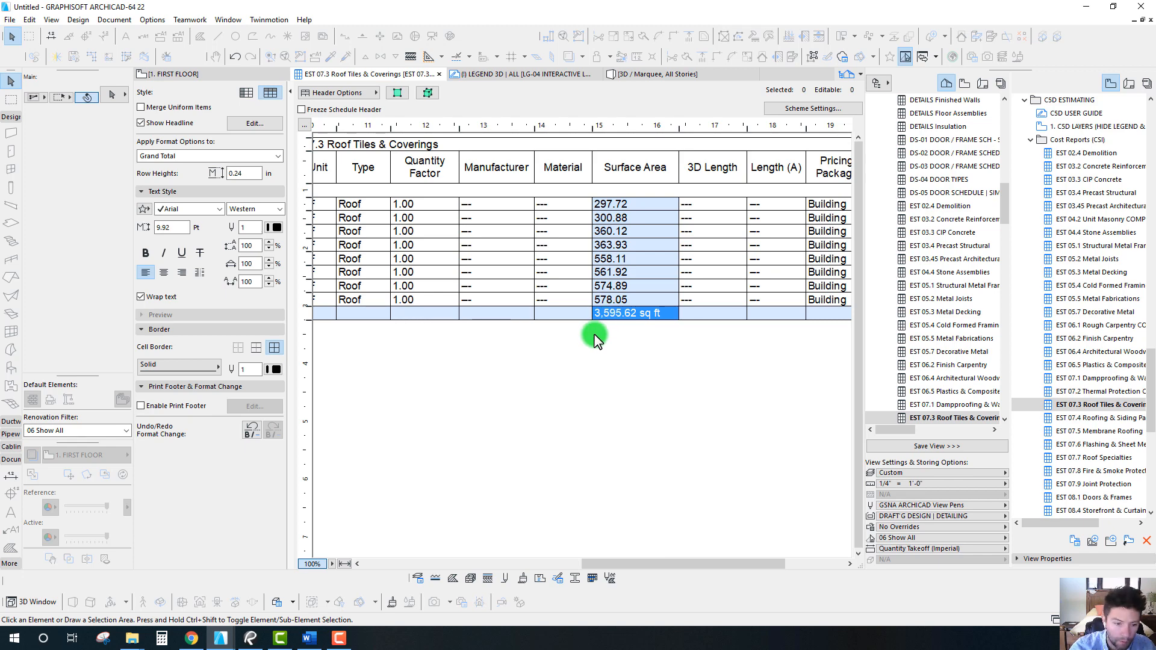
pyautogui.click(595, 339)
pyautogui.moveTo(626, 564); pyautogui.dragTo(411, 564)
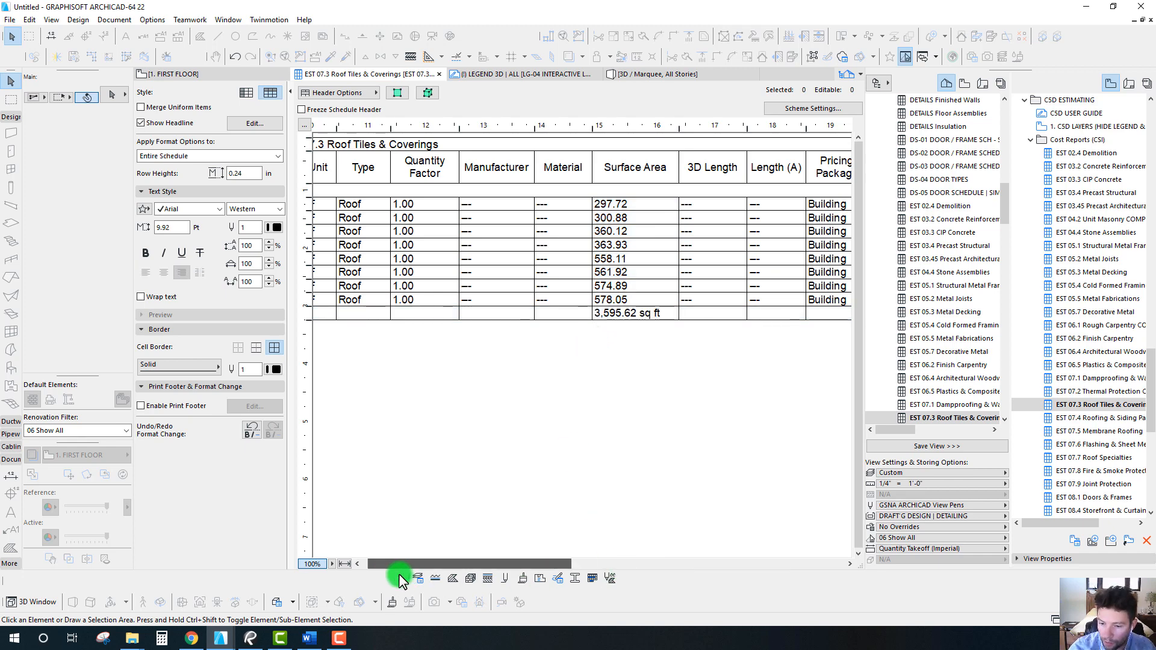
# Step: Return to the first floor plan and clear the marquee around the building
pyautogui.click(182, 77)
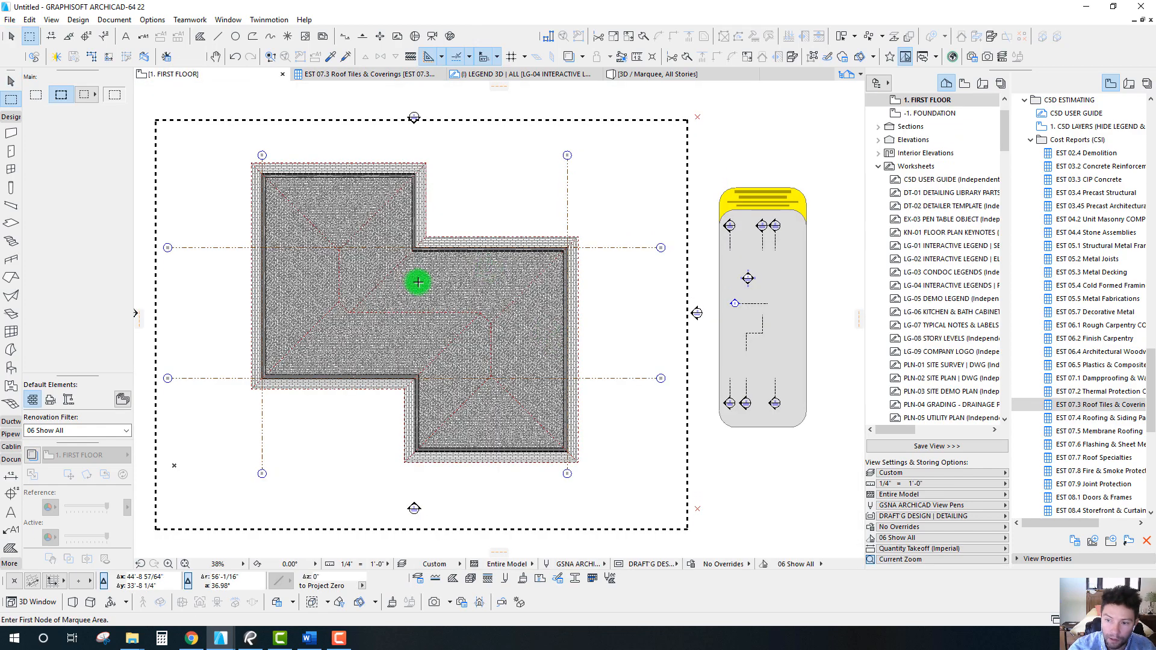
pyautogui.scroll(-3, 355, 337)
pyautogui.moveTo(355, 337); pyautogui.dragTo(481, 332, button='middle')
pyautogui.scroll(3, 480, 332)
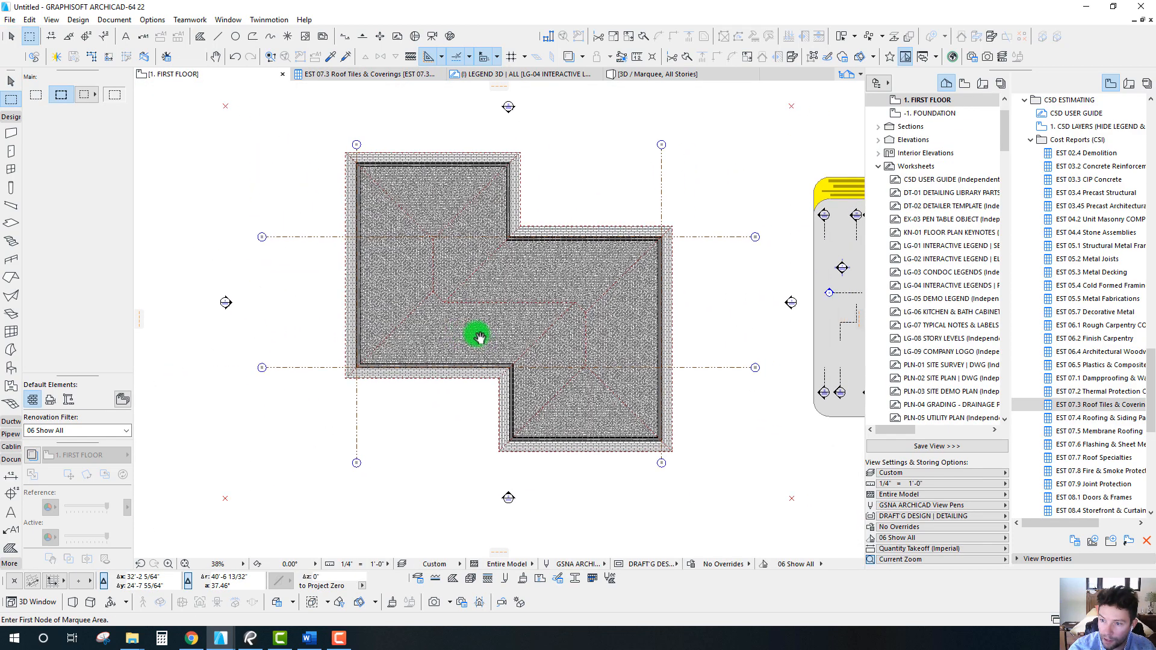
pyautogui.scroll(-2, 515, 252)
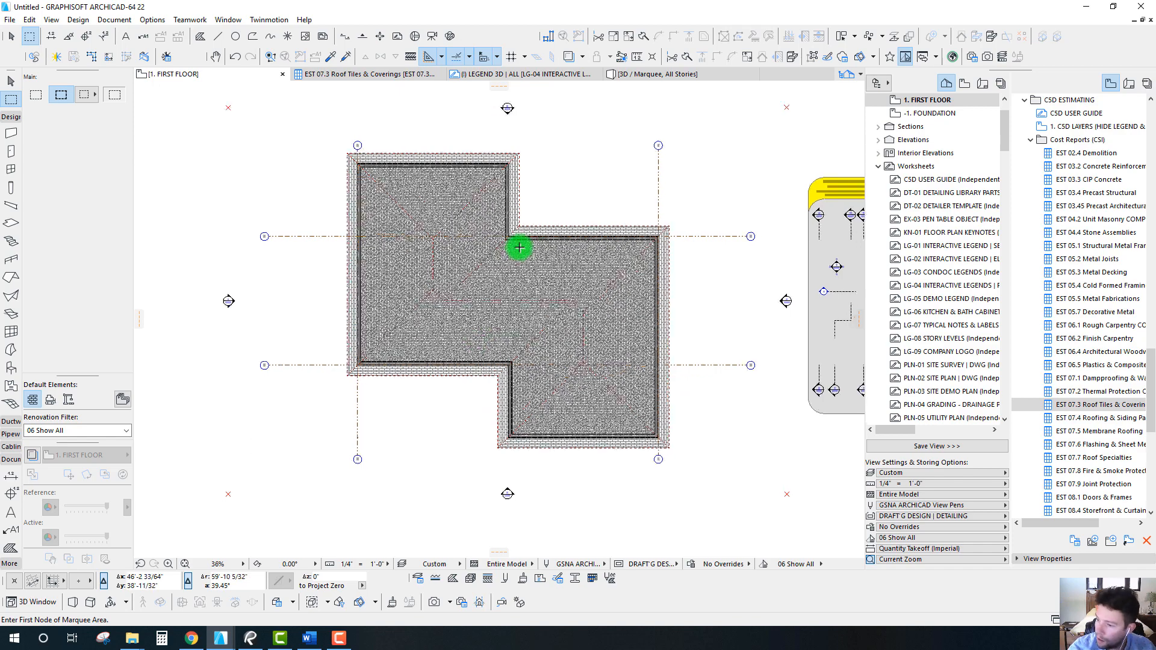
# Step: Show the roofed building in the generic perspective 3D view and leave the Marquee tool
pyautogui.click(879, 167)
pyautogui.moveTo(503, 238); pyautogui.dragTo(483, 266, button='middle')
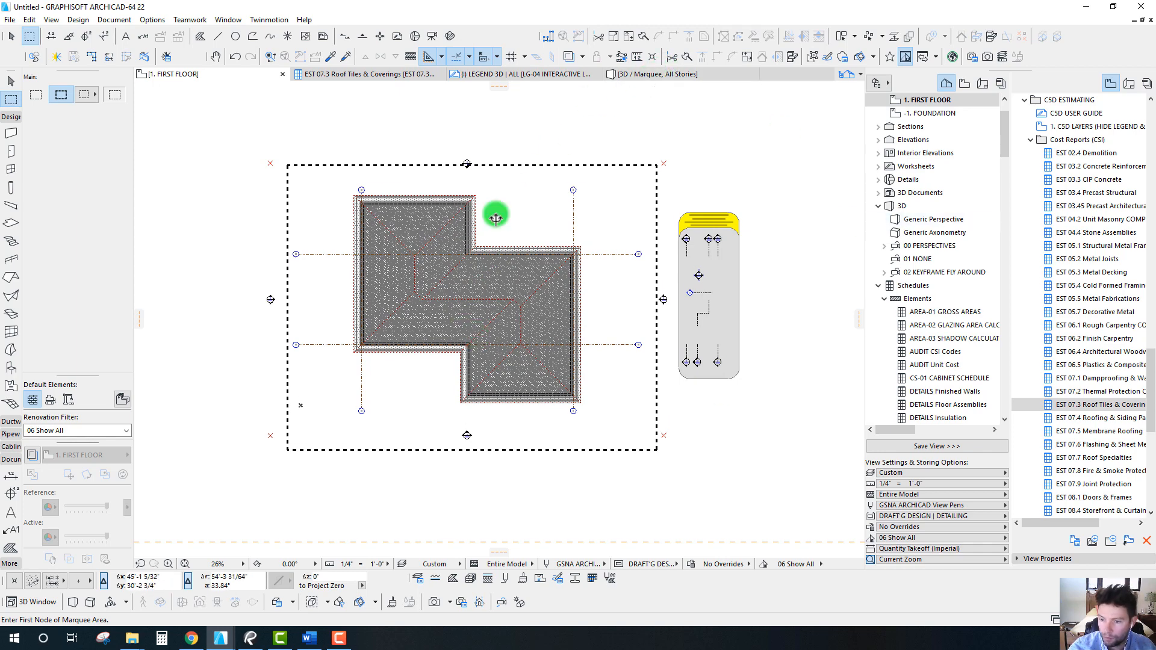
pyautogui.scroll(1, 458, 312)
pyautogui.click(632, 77)
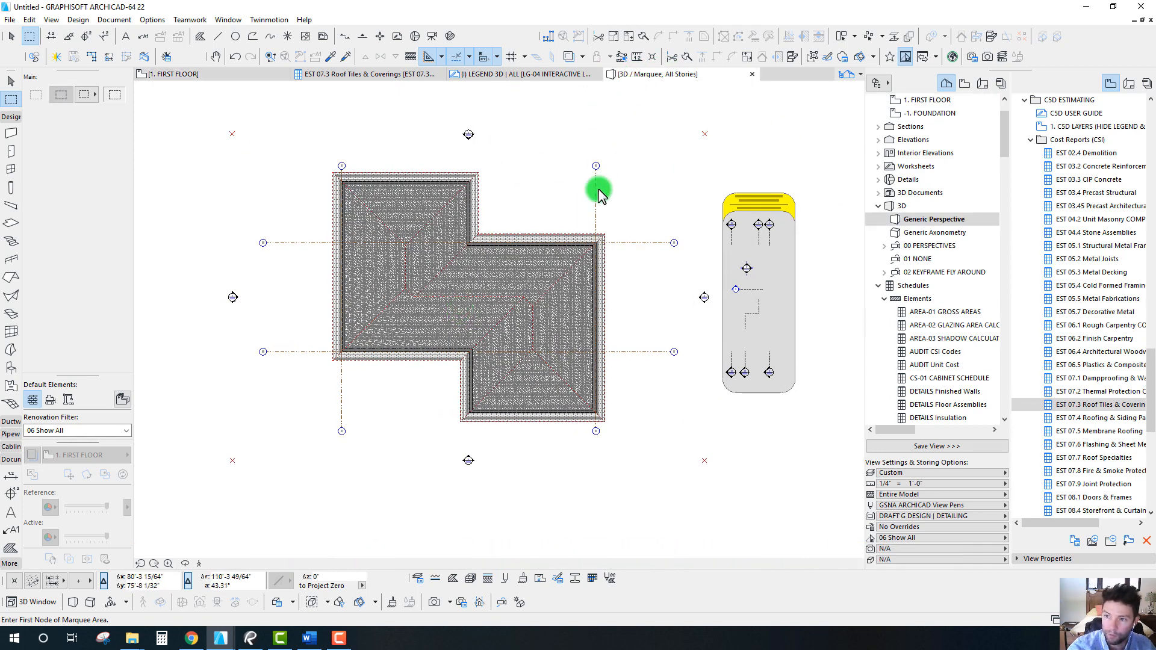
pyautogui.click(594, 201)
pyautogui.keyDown('shift'); pyautogui.moveTo(558, 278); pyautogui.dragTo(558, 278, button='middle'); pyautogui.keyUp('shift')
pyautogui.press('Escape')
pyautogui.press('Escape')
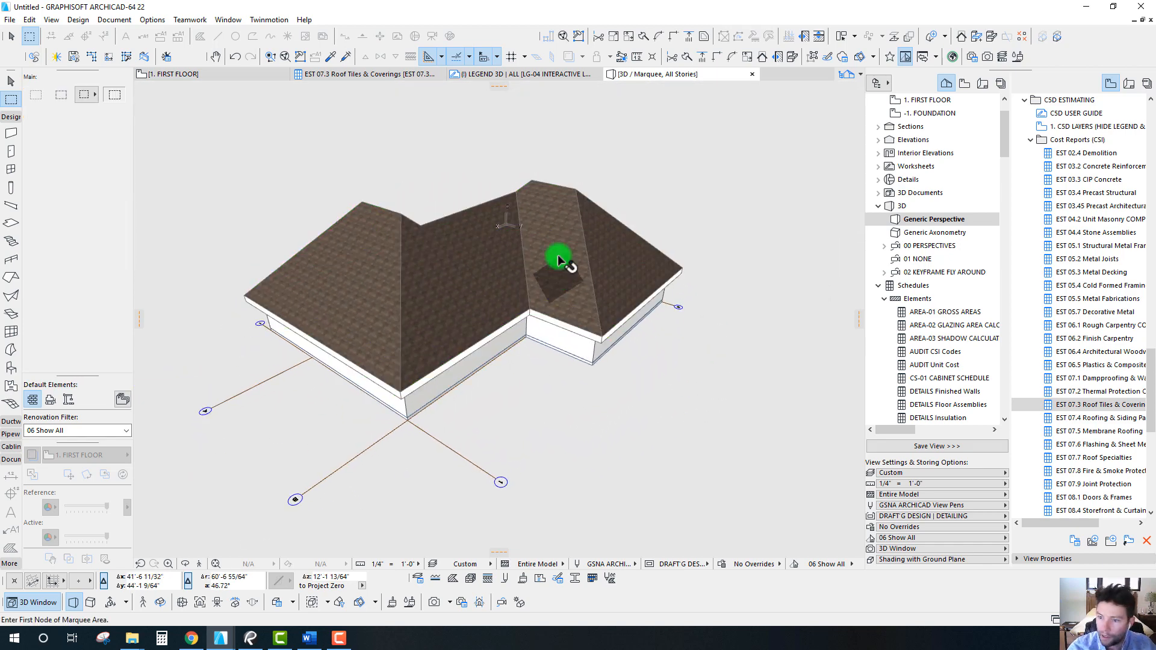
# Step: Collapse the Cost Reports (CSI), DESIGN and DESIGN | LEGENDS | 3D folders in the view map
pyautogui.click(1029, 140)
pyautogui.scroll(11, 1112, 164)
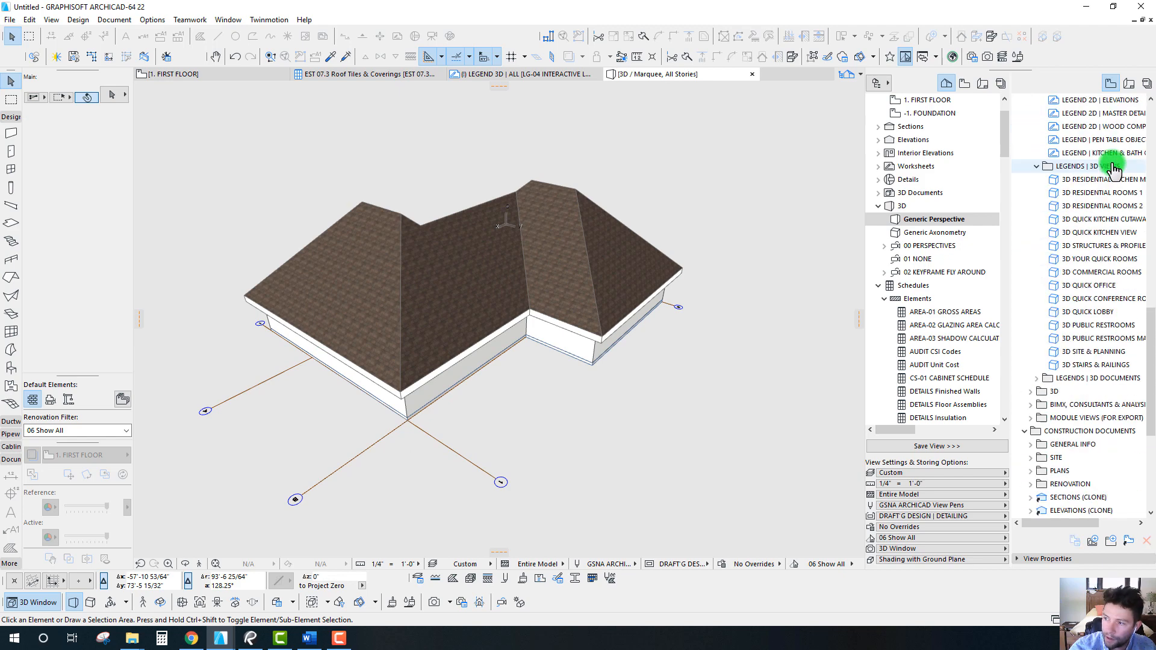
pyautogui.moveTo(1152, 288); pyautogui.dragTo(1152, 133)
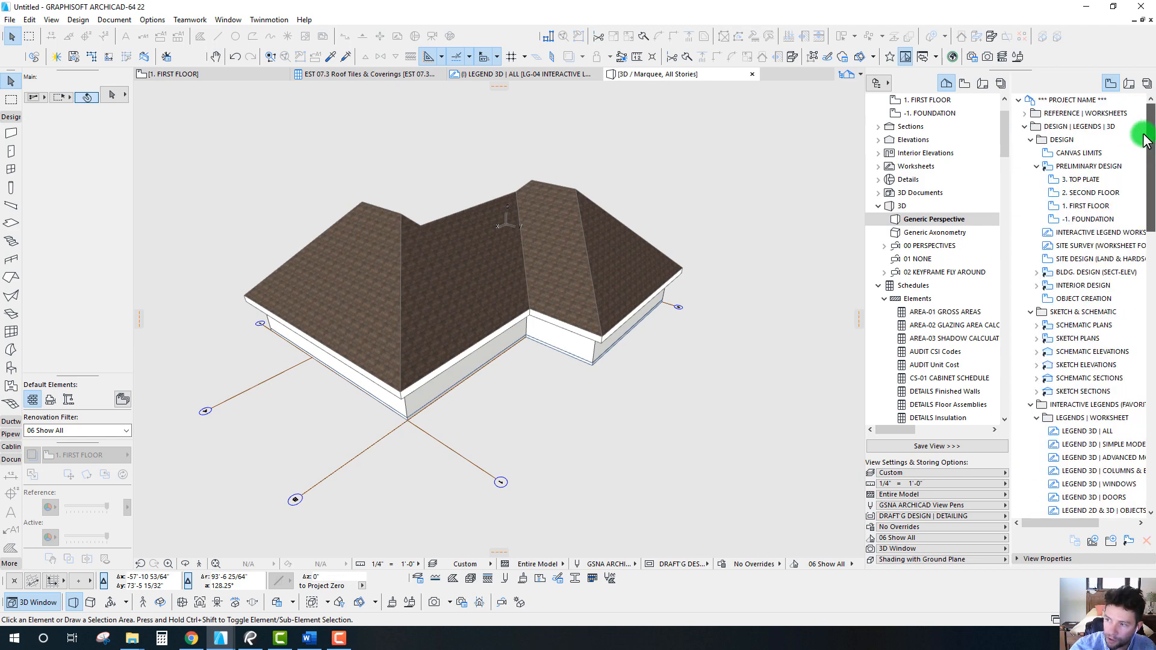
pyautogui.click(1031, 140)
pyautogui.click(1024, 127)
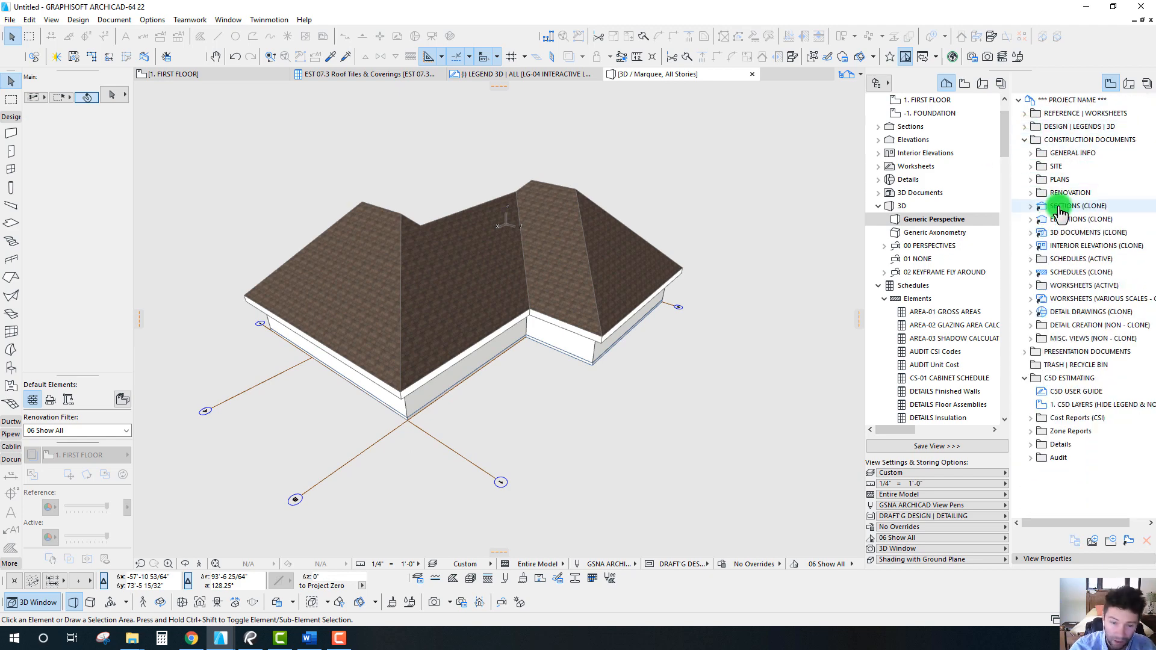
# Step: Open the Cost Reports (C5D) publisher set and select its Cost Reports (CSI) folder
pyautogui.keyDown('shift'); pyautogui.moveTo(482, 244); pyautogui.dragTo(512, 251, button='middle'); pyautogui.keyUp('shift')
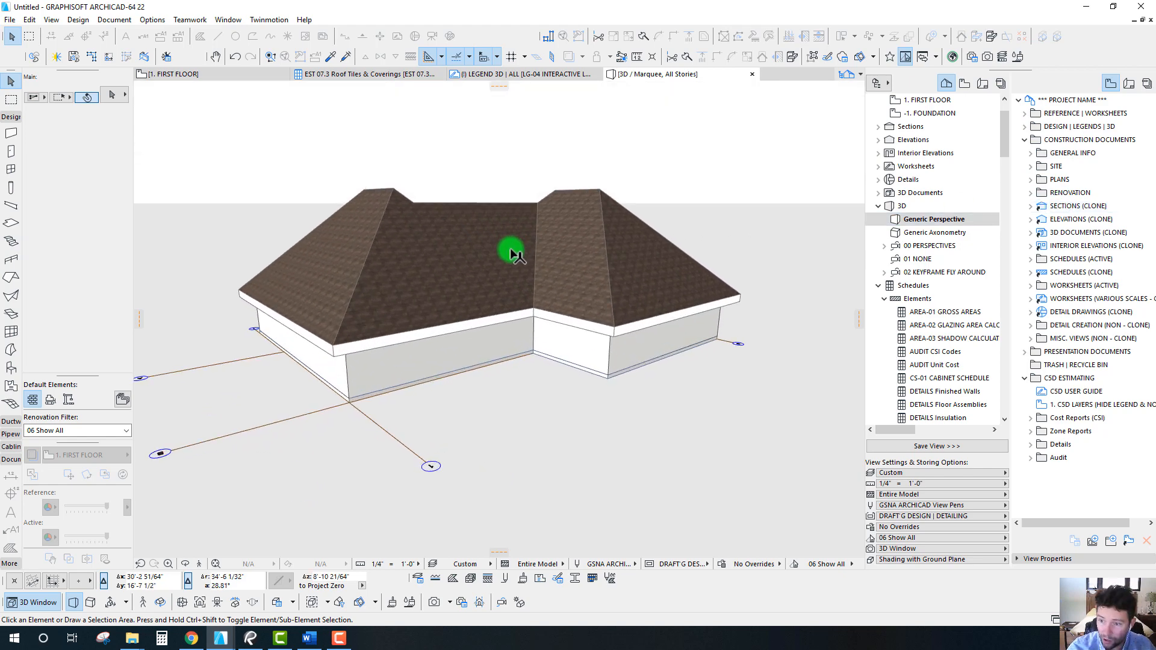
pyautogui.keyDown('shift'); pyautogui.moveTo(498, 415); pyautogui.dragTo(718, 360, button='middle'); pyautogui.keyUp('shift')
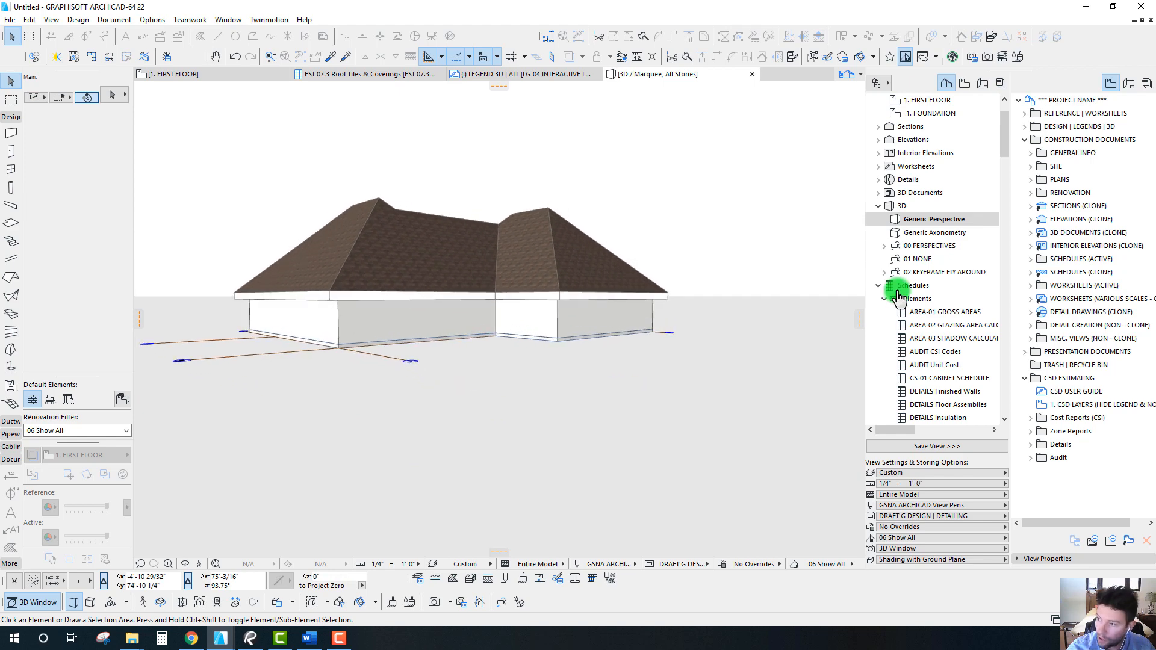
pyautogui.click(1146, 83)
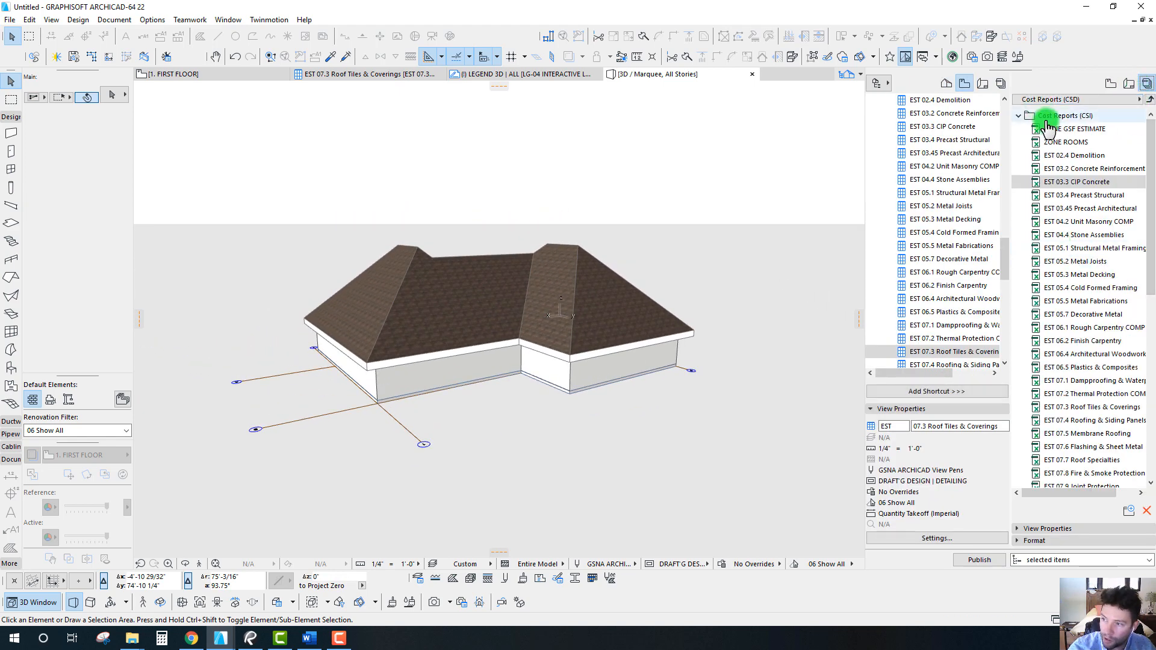
pyautogui.click(1021, 117)
pyautogui.click(1048, 120)
pyautogui.click(1048, 115)
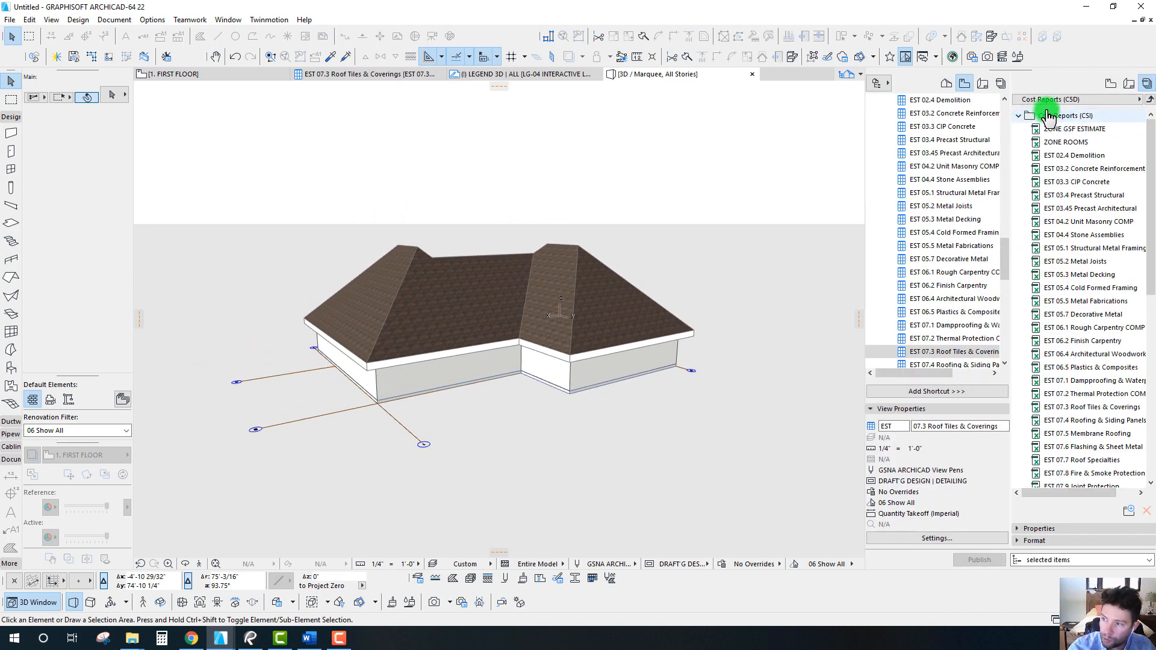
pyautogui.click(1057, 237)
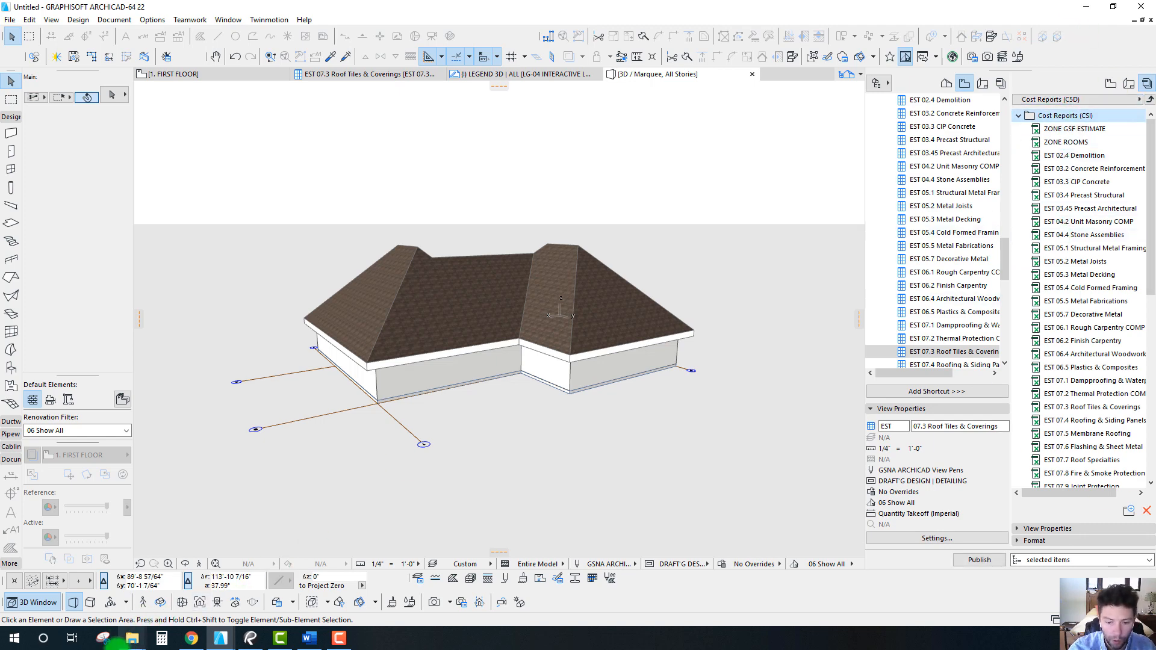
# Step: Switch to File Explorer and examine the Legends Estimate folder inside USA > AMT+C5D Estimate, including its AMT+C5D LEGENDS.xlsm workbook
pyautogui.click(131, 639)
pyautogui.click(60, 599)
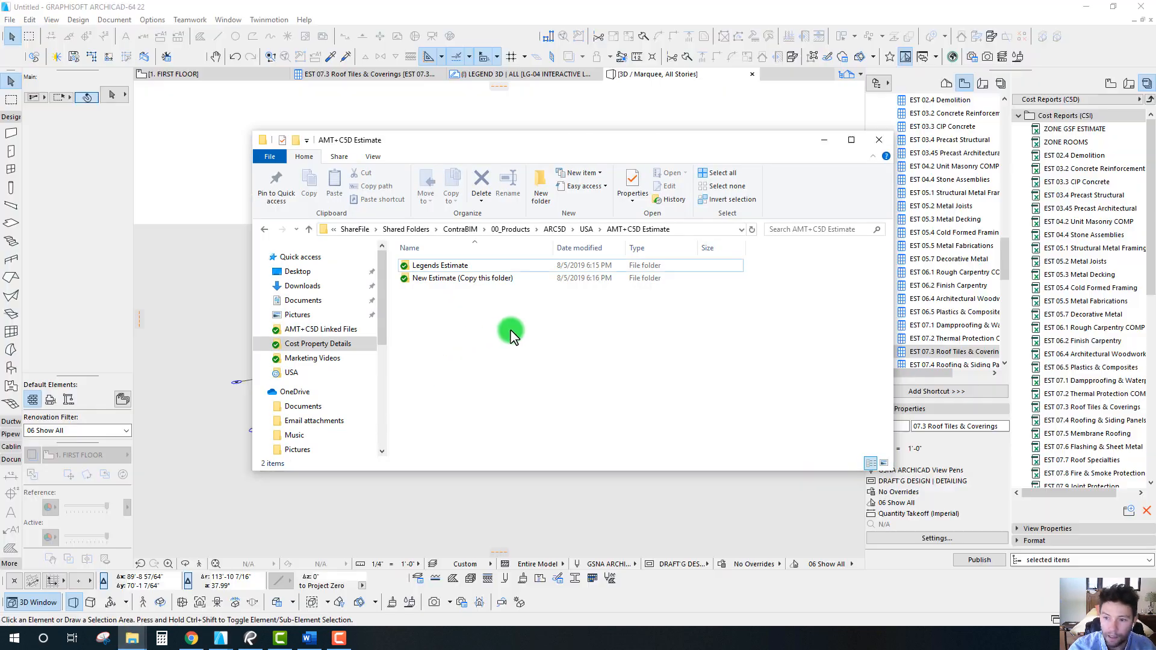
pyautogui.moveTo(631, 148); pyautogui.dragTo(599, 148)
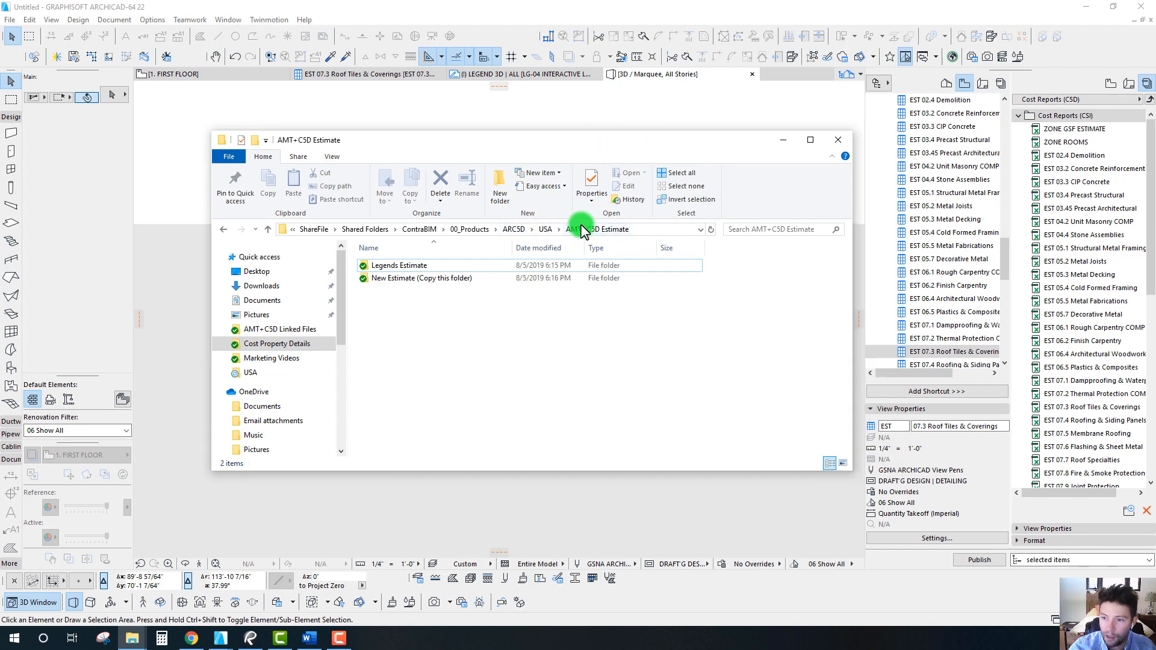
pyautogui.click(545, 229)
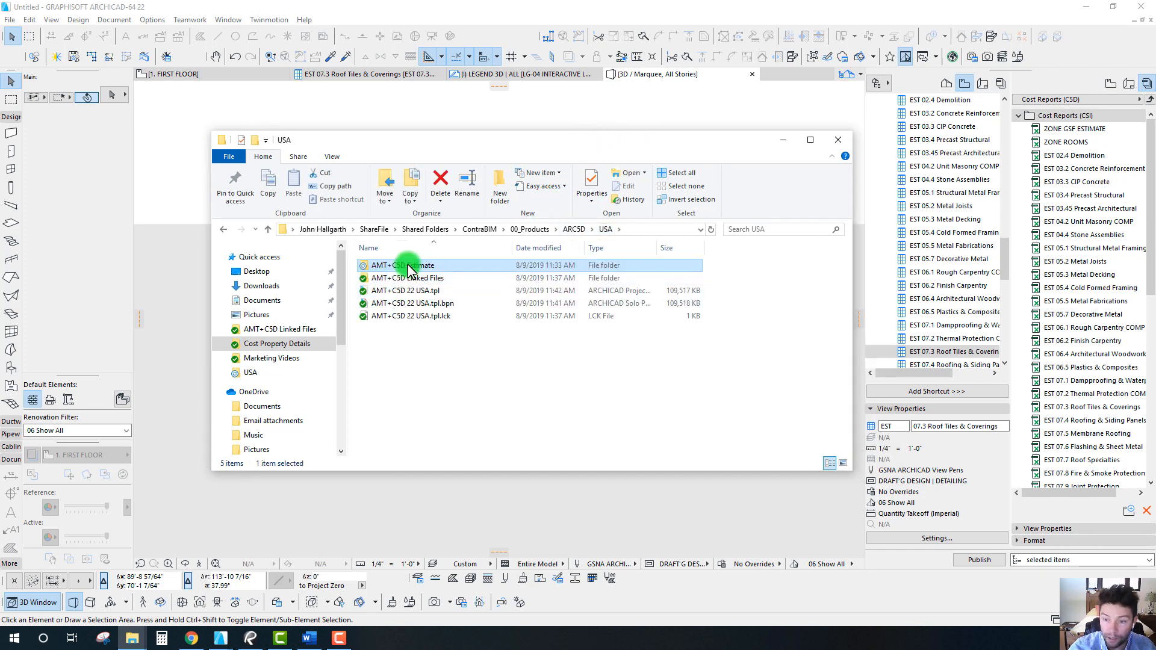
pyautogui.doubleClick(407, 264)
pyautogui.doubleClick(388, 266)
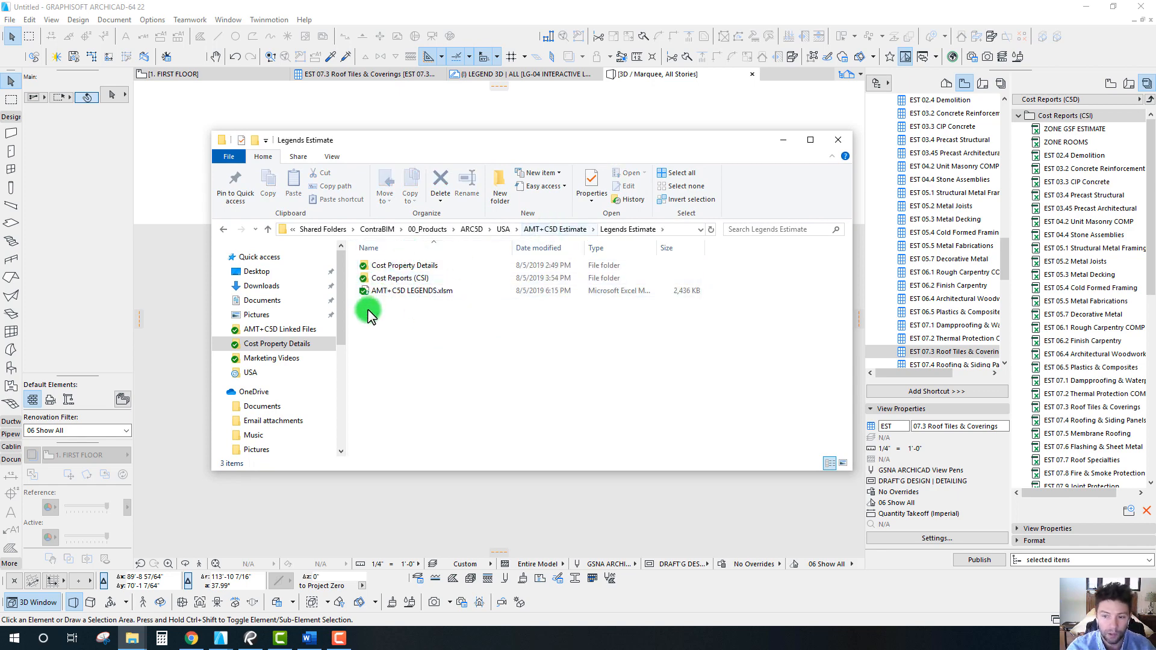
pyautogui.click(400, 295)
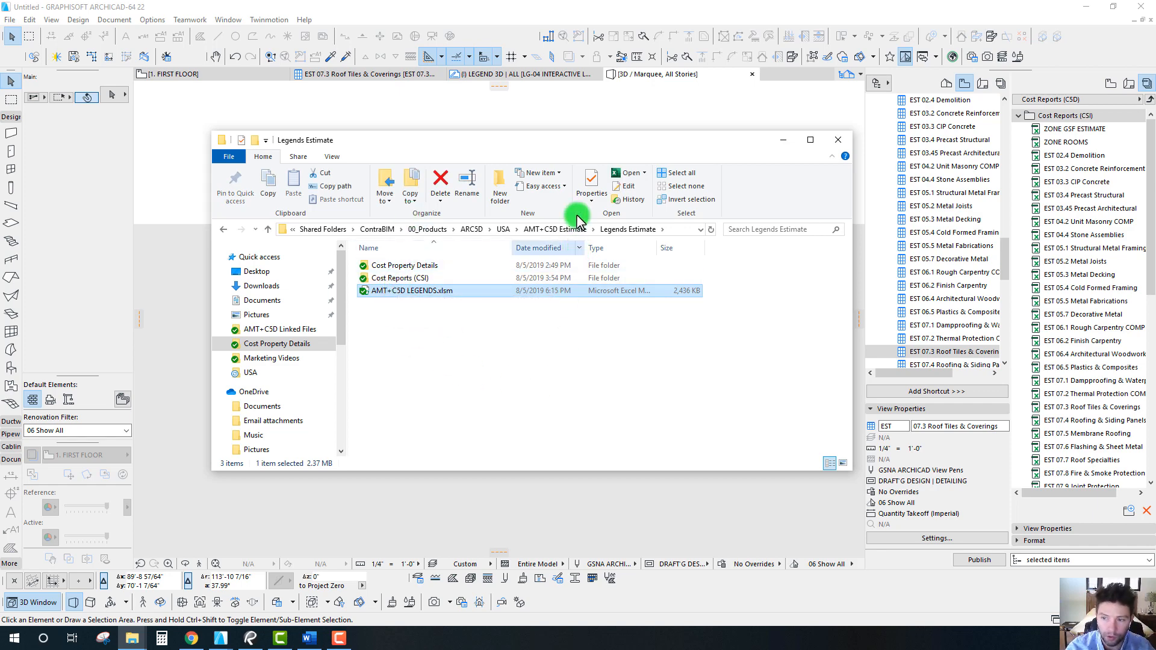
# Step: Duplicate the New Estimate (Copy this folder) folder within AMT+C5D Estimate
pyautogui.click(551, 227)
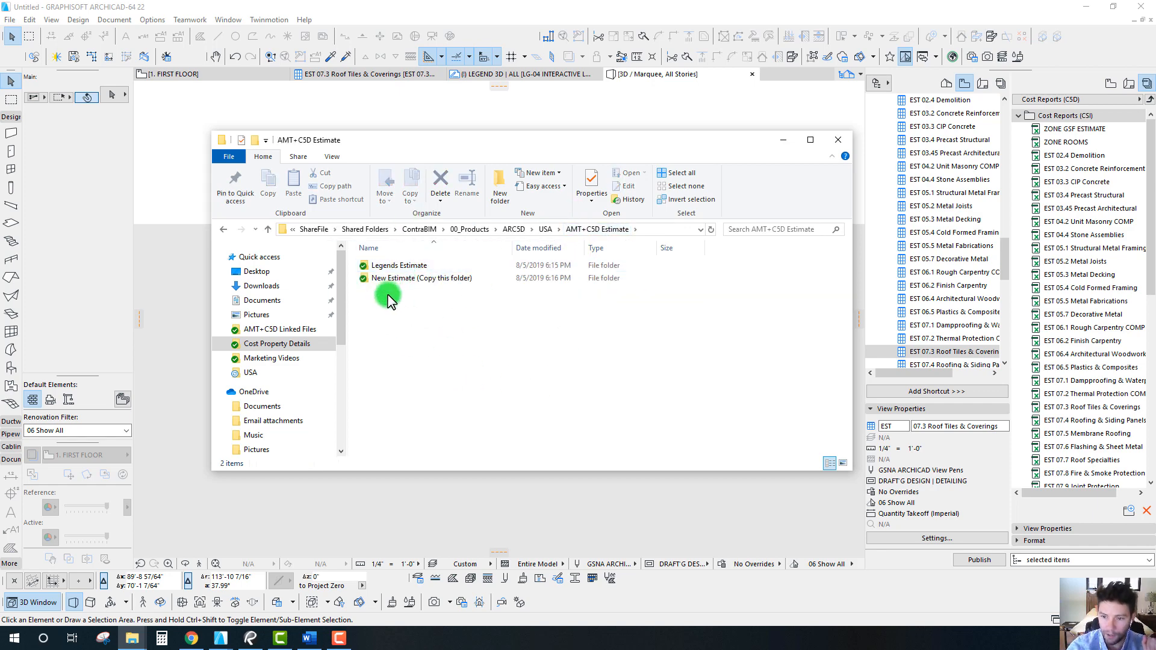
pyautogui.click(392, 280)
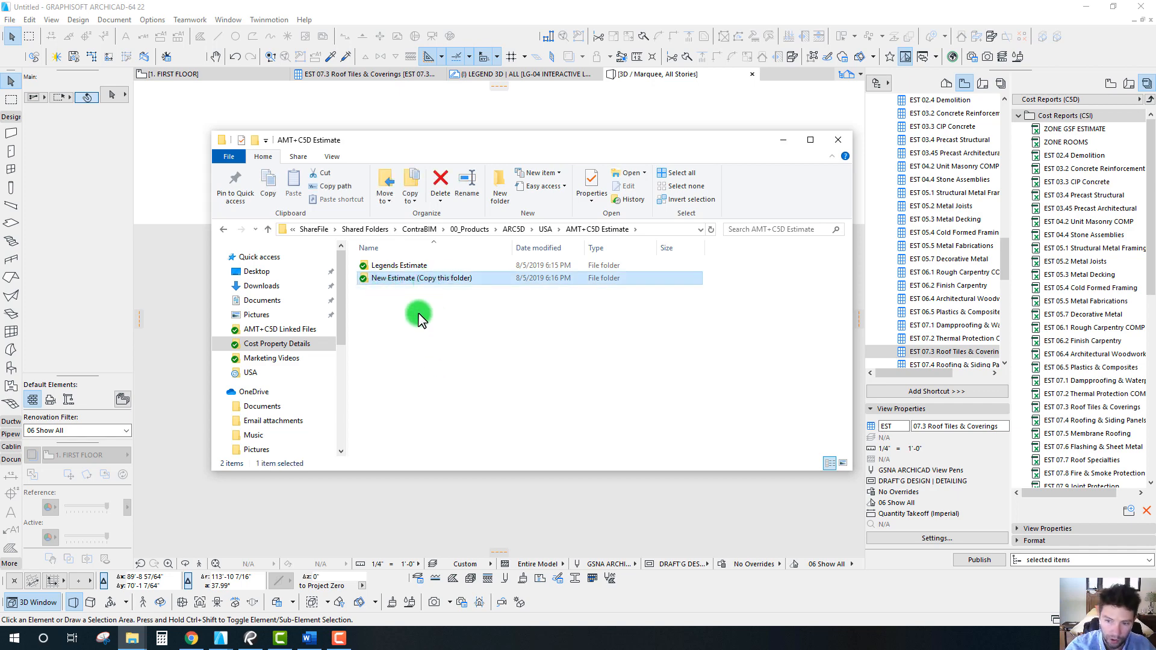
pyautogui.moveTo(388, 291); pyautogui.dragTo(400, 335)
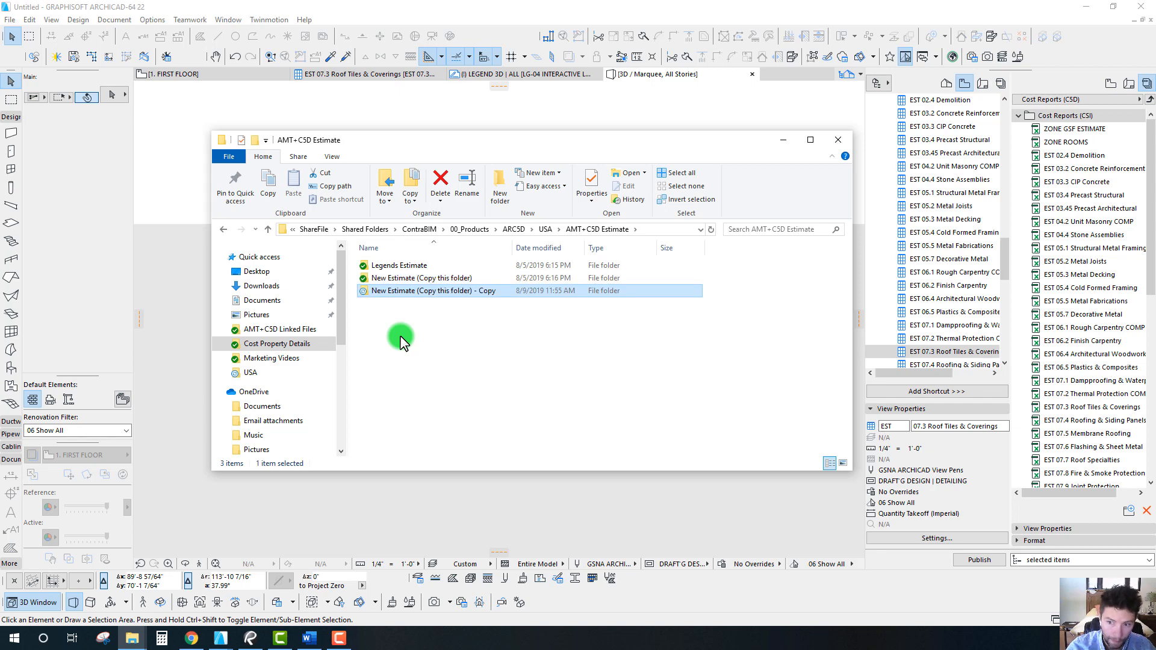
pyautogui.click(473, 400)
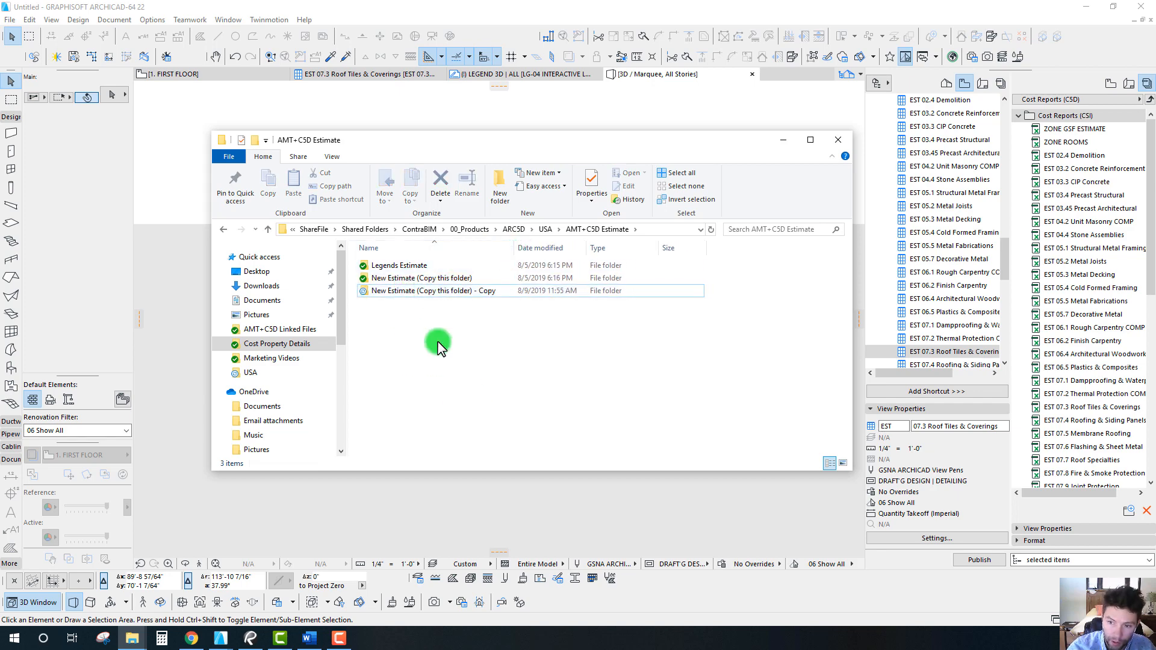
# Step: Rename the AMT+C5D New Estimate.xlsm workbook inside the copied estimate folder as ESTIMATE 1.xlsm
pyautogui.click(400, 292)
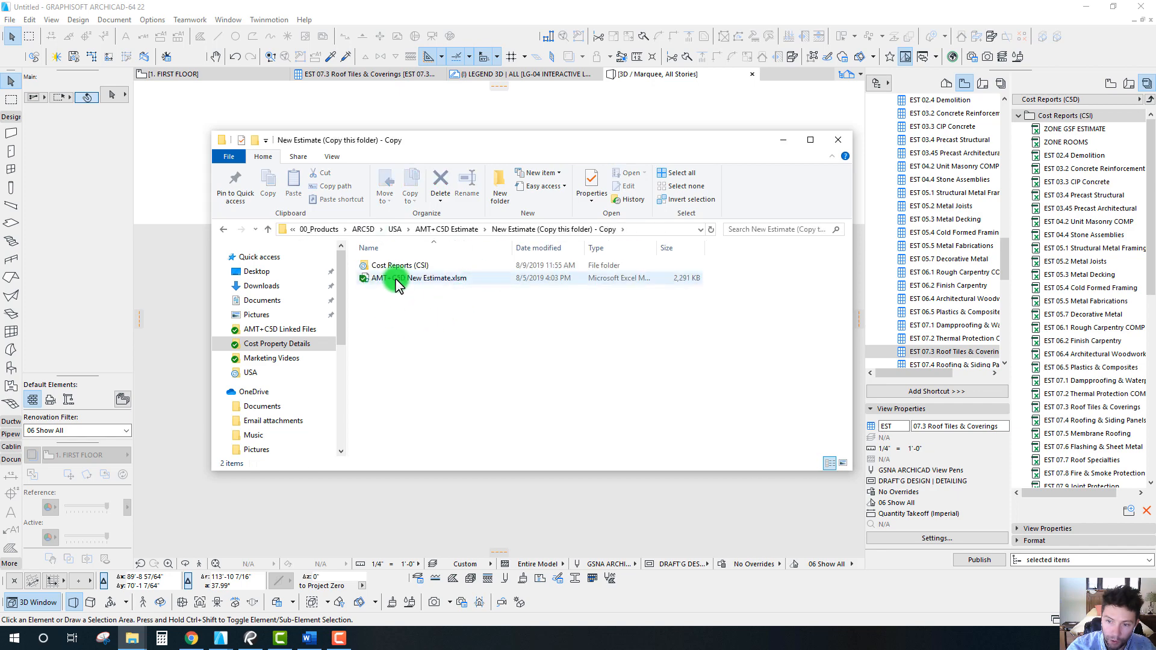
pyautogui.click(391, 283)
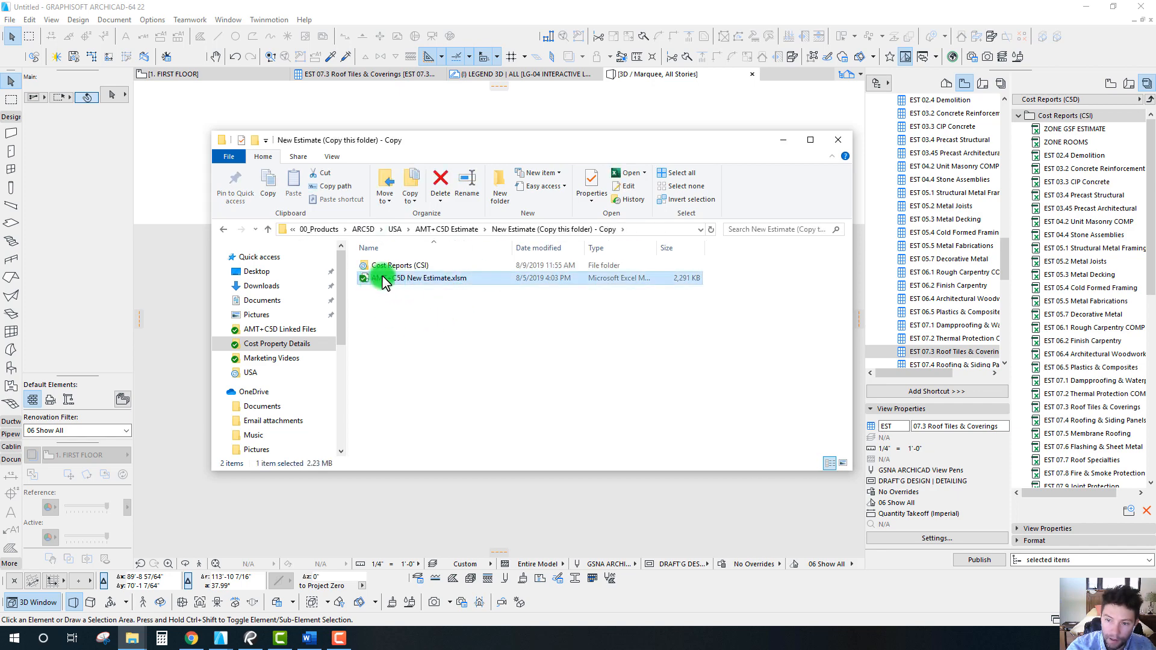
pyautogui.click(466, 280)
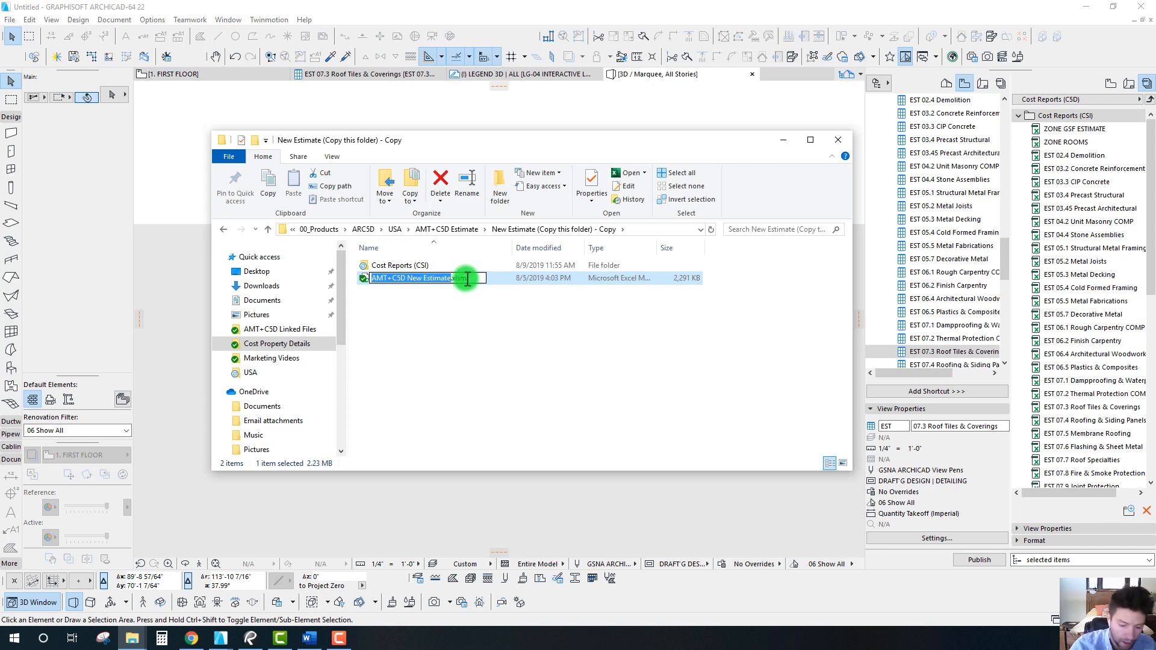
pyautogui.write('eS')
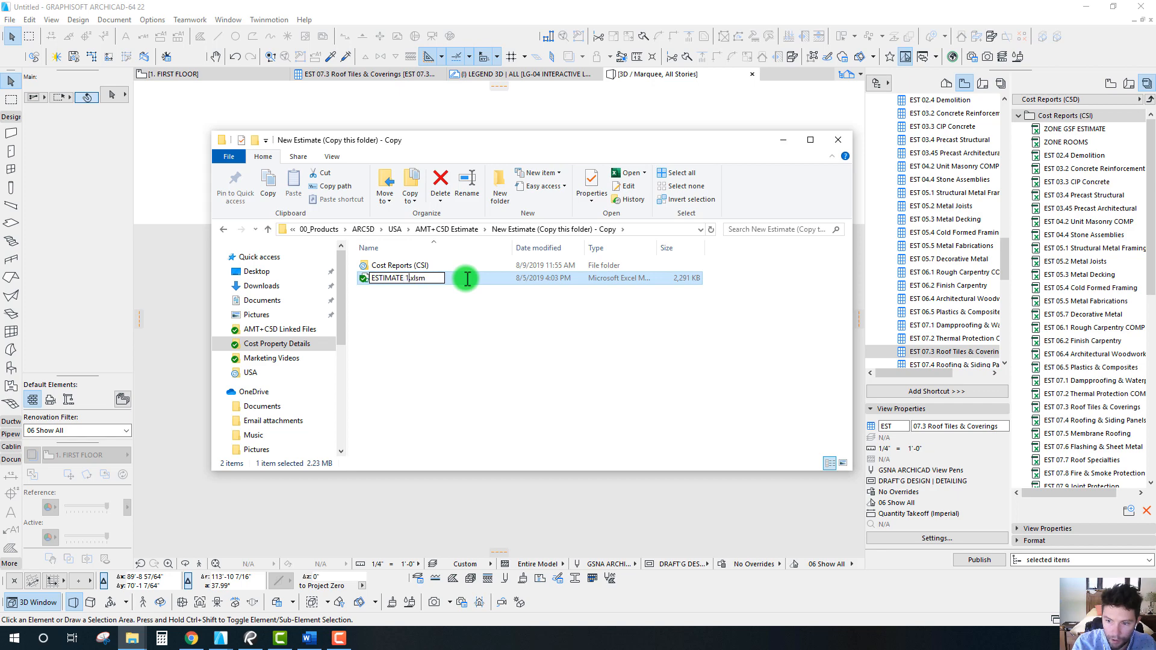
pyautogui.click(521, 228)
# Step: Rename the copied New Estimate folder in AMT+C5D Estimate as ESTIMATE 1
pyautogui.click(450, 228)
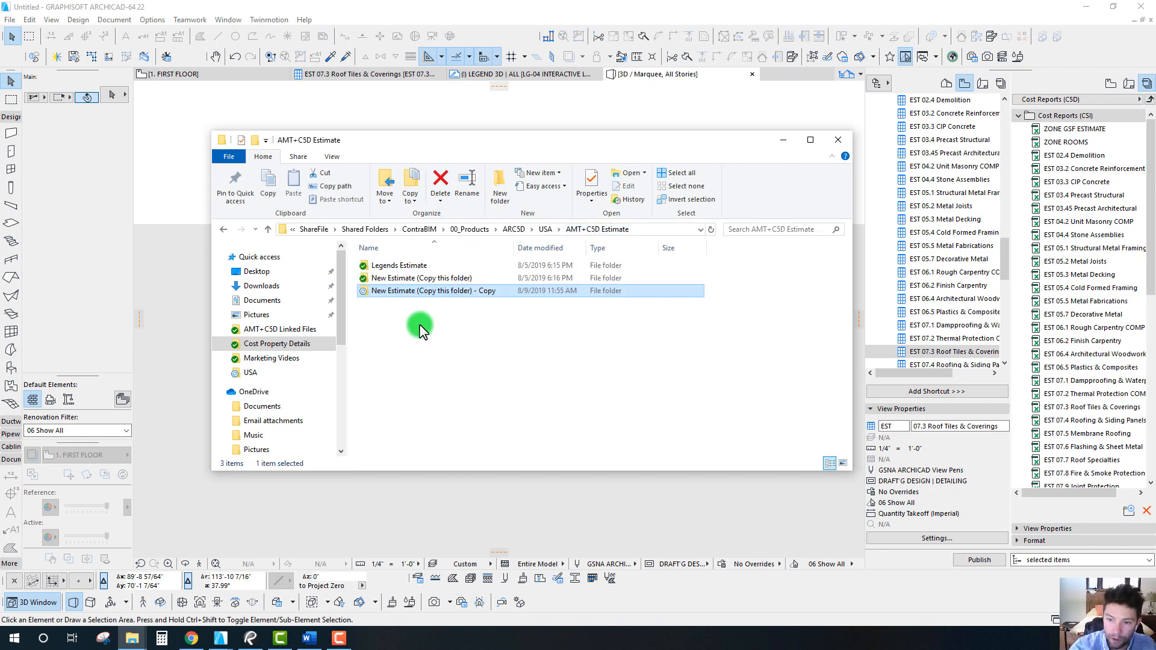
pyautogui.click(392, 291)
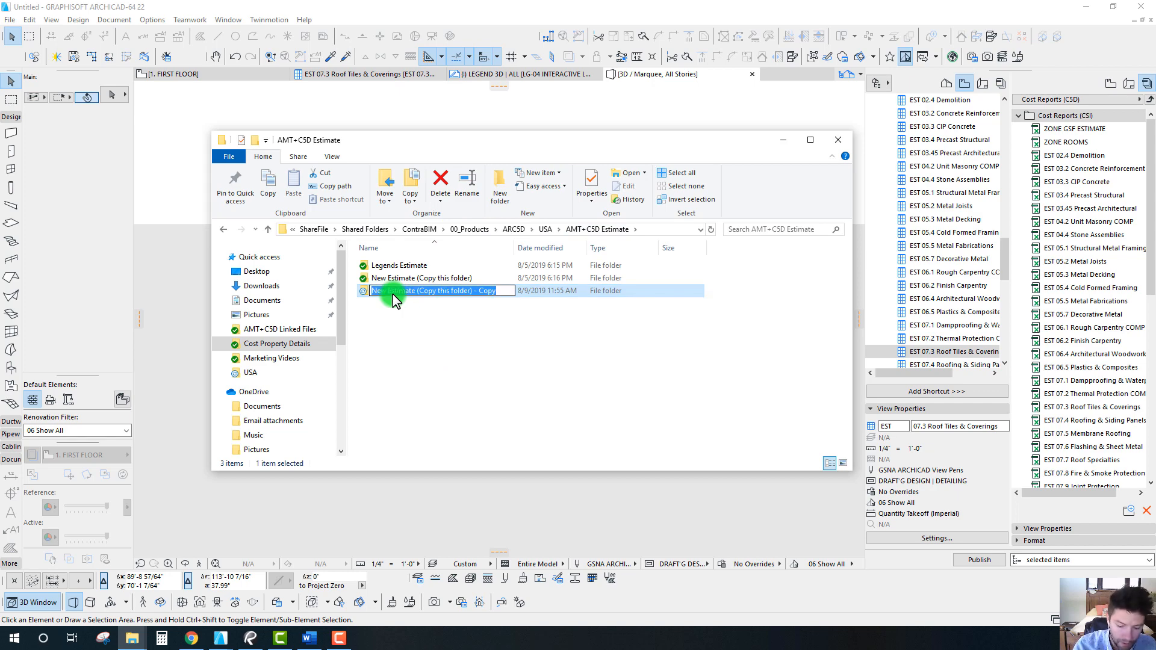
pyautogui.write('e')
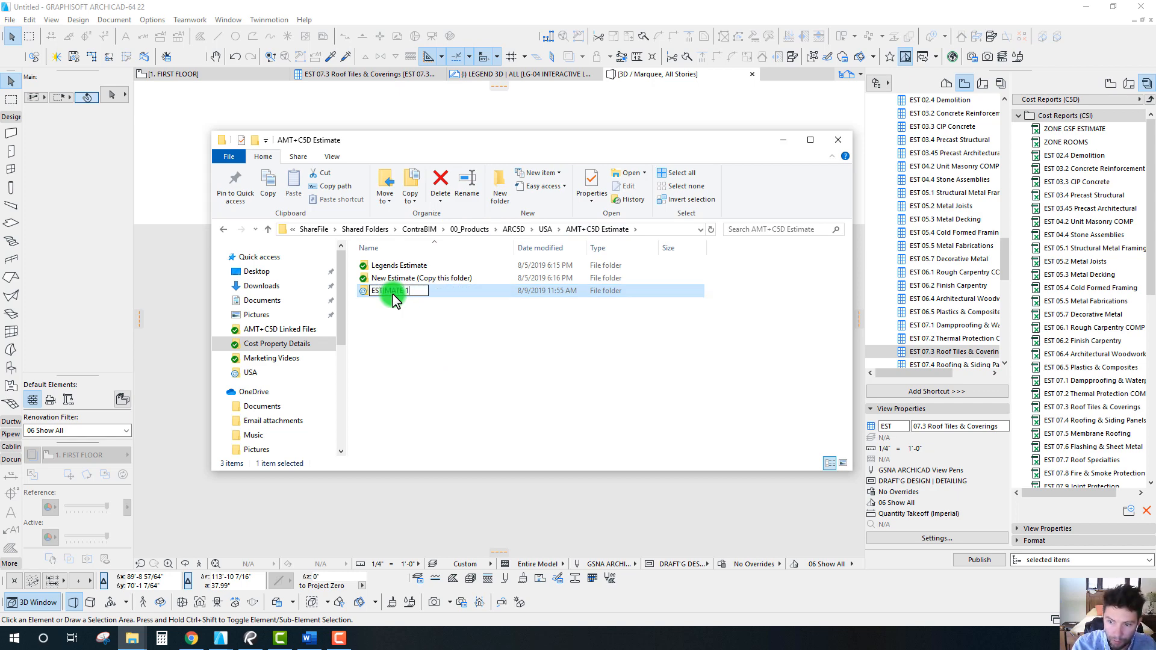
pyautogui.press('Return')
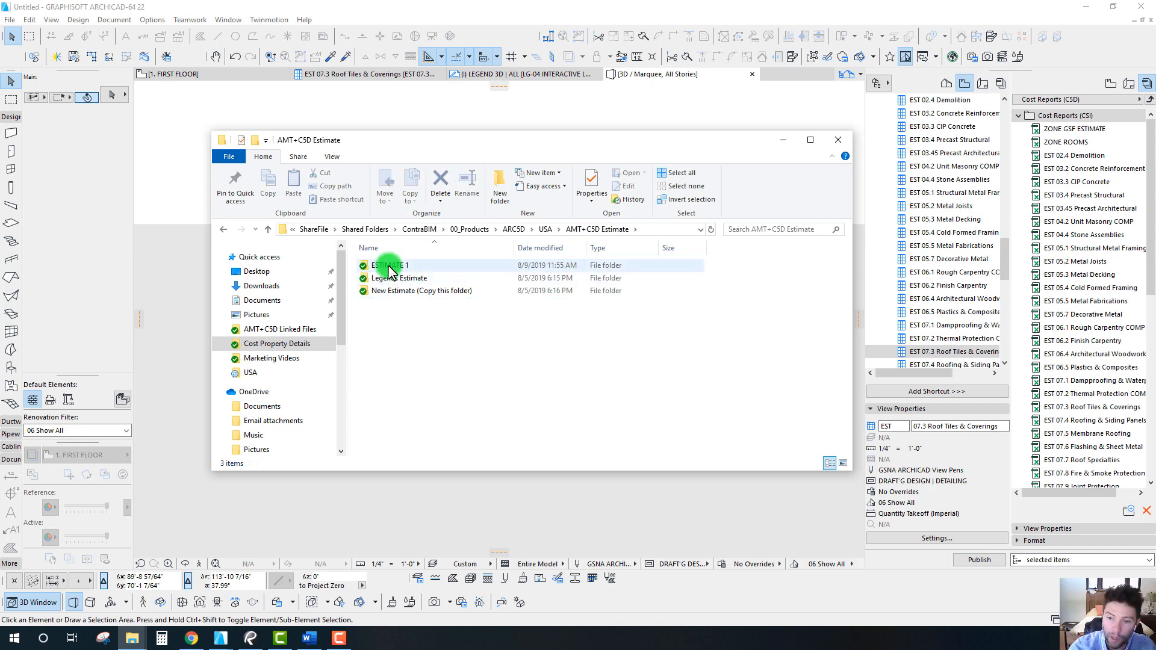
# Step: Look through the report workbooks in ESTIMATE 1's Cost Reports (CSI) folder and return to the ESTIMATE 1 folder
pyautogui.doubleClick(391, 266)
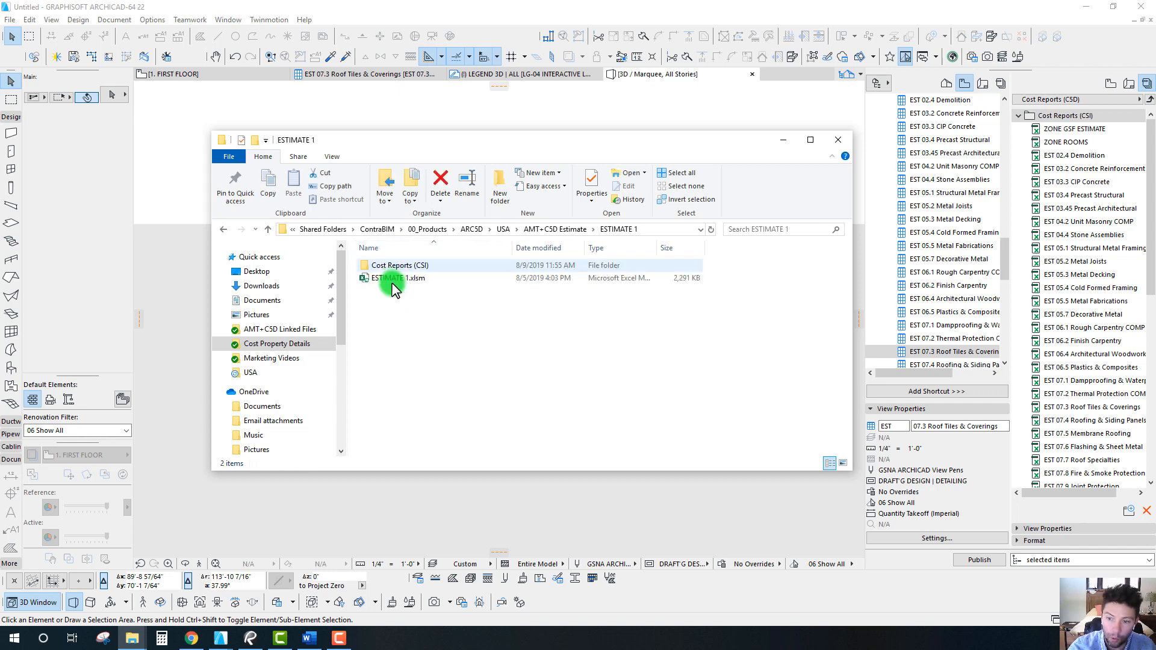
pyautogui.click(374, 280)
pyautogui.doubleClick(382, 265)
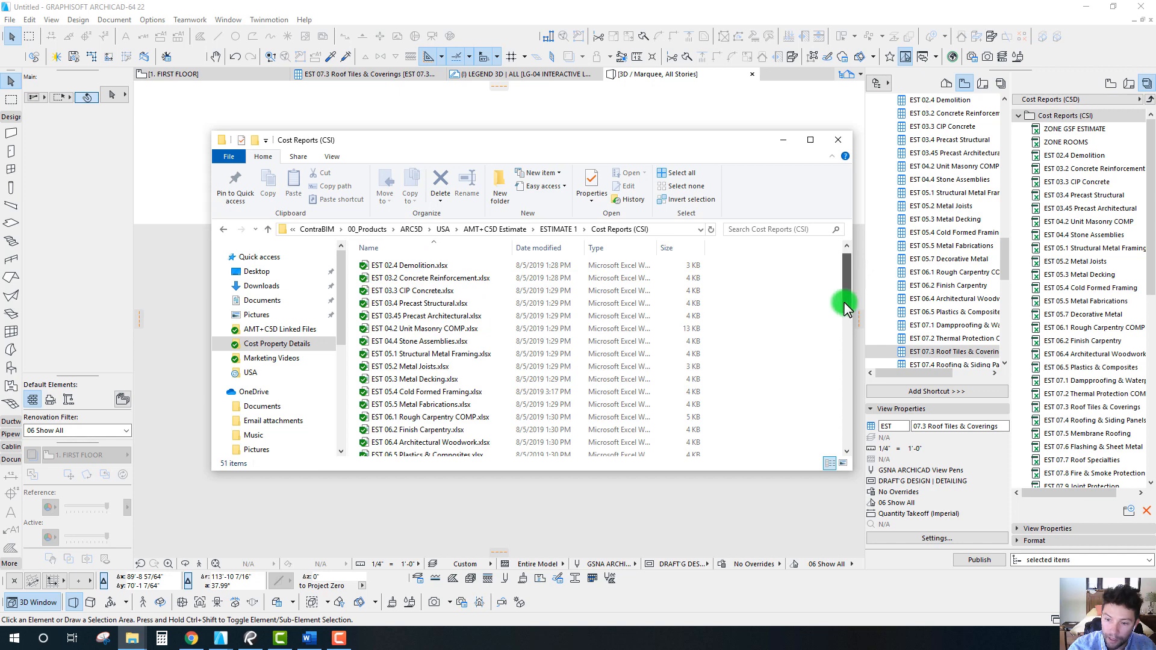
pyautogui.moveTo(845, 304); pyautogui.dragTo(525, 258)
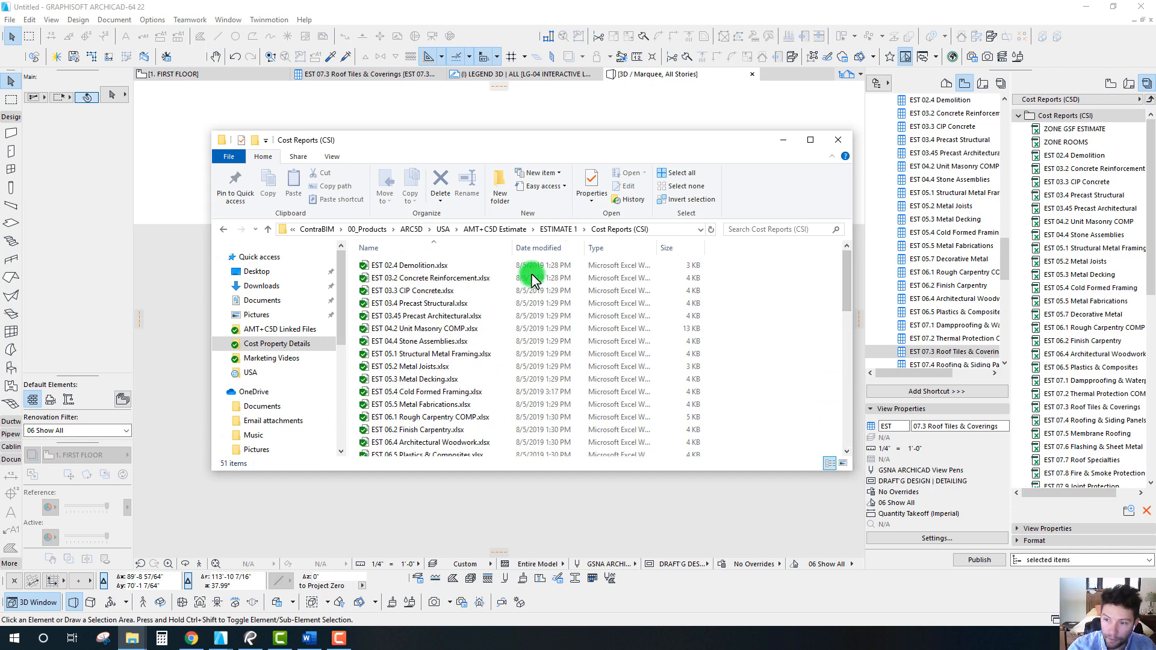
pyautogui.click(558, 230)
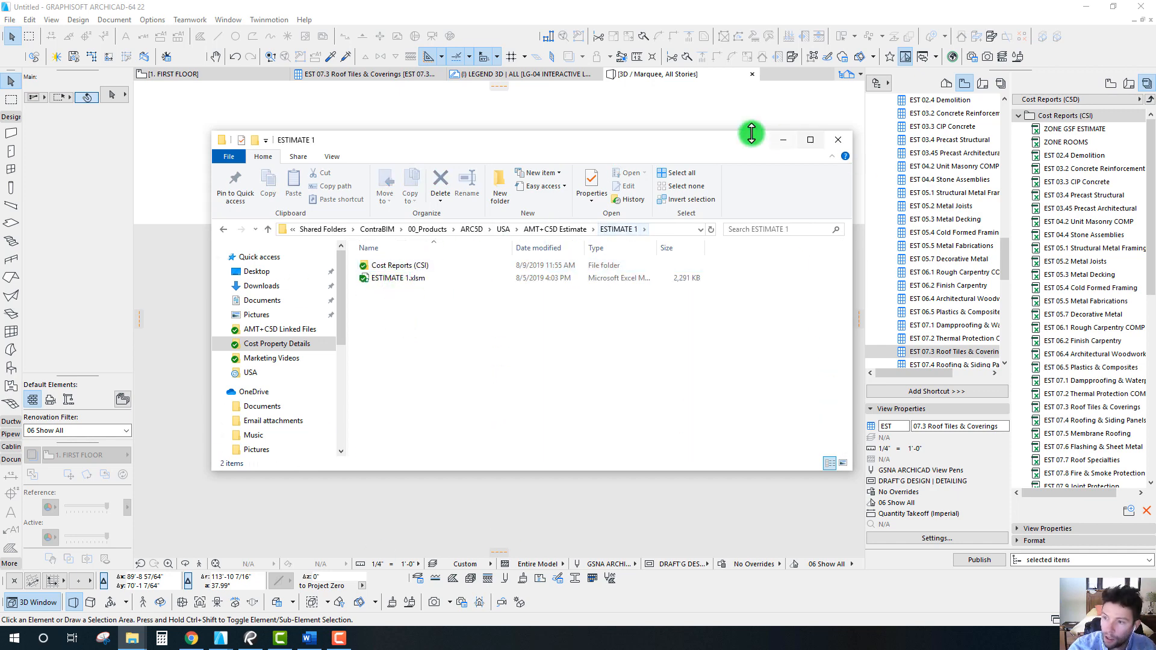
# Step: Set the Cost Reports (CSI) publishing path to the ESTIMATE 1 folder in AMT+C5D Estimate, under ShareFile's ContraBIM shared products
pyautogui.rightClick(1051, 117)
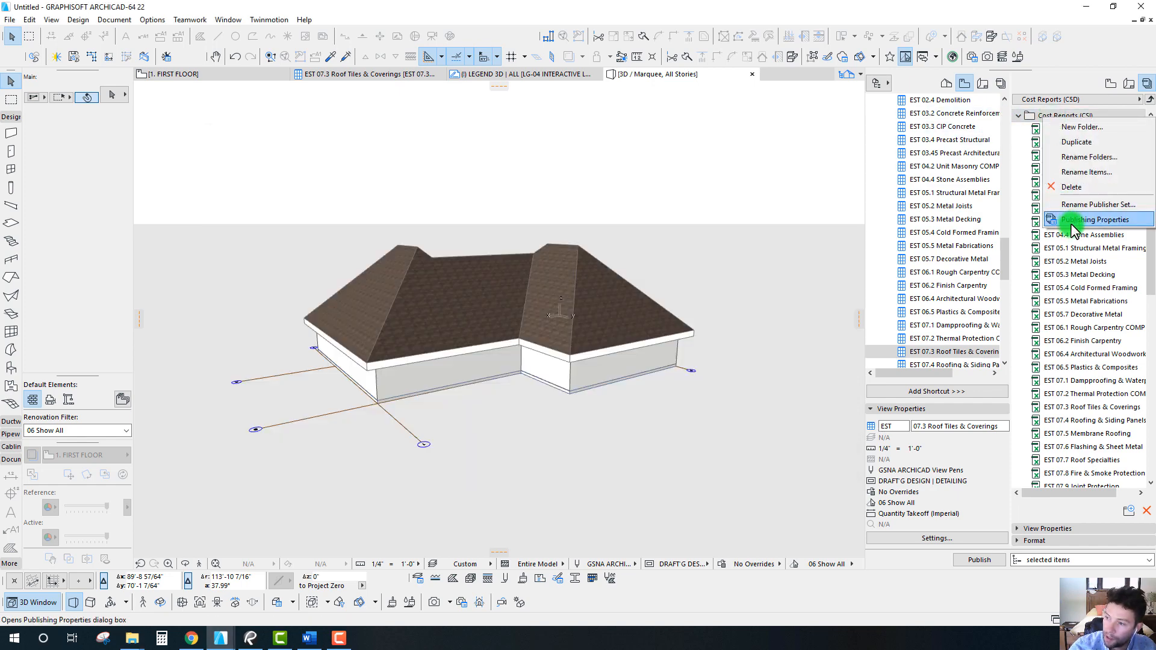
pyautogui.click(1071, 222)
pyautogui.click(504, 272)
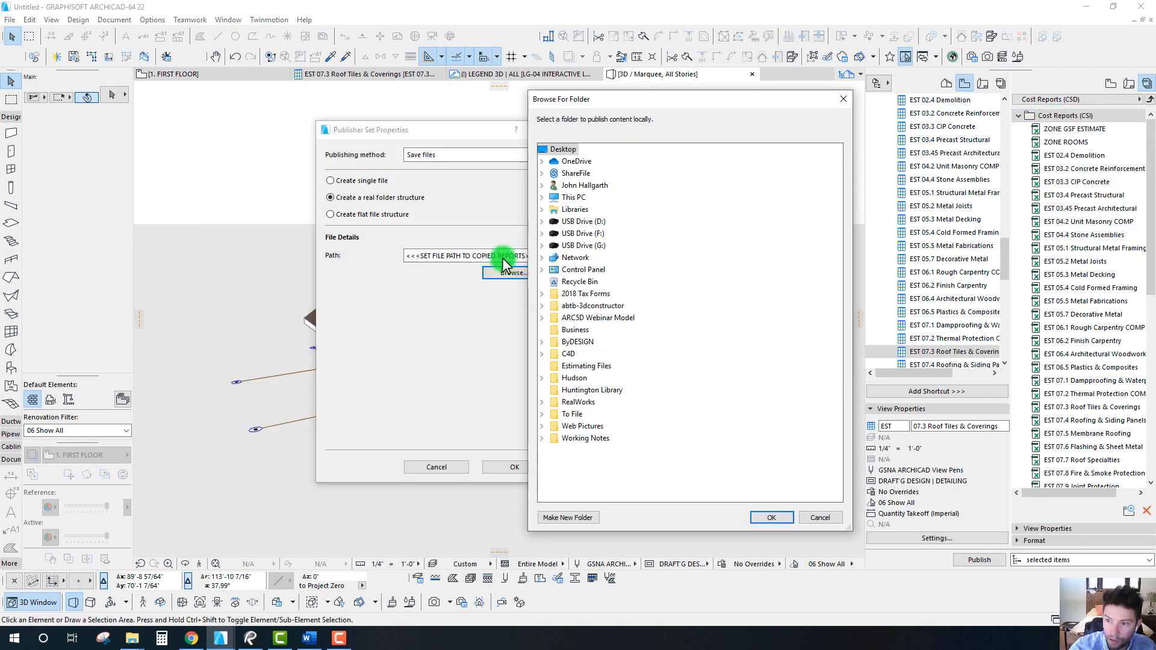
pyautogui.click(541, 173)
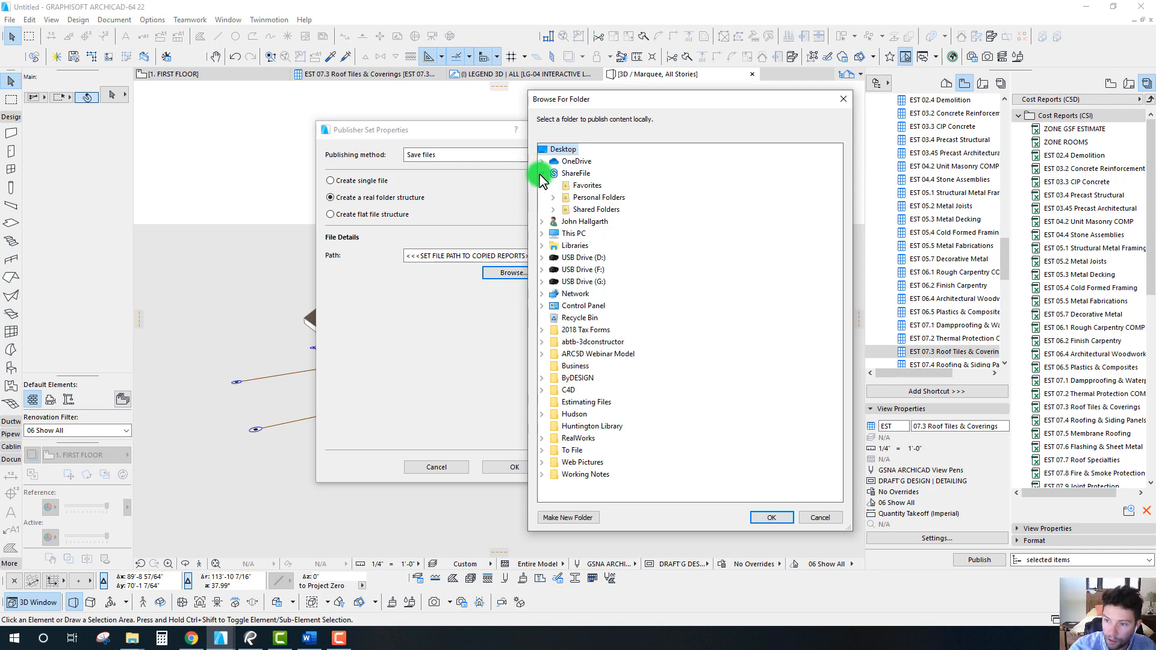
pyautogui.click(554, 209)
pyautogui.click(563, 233)
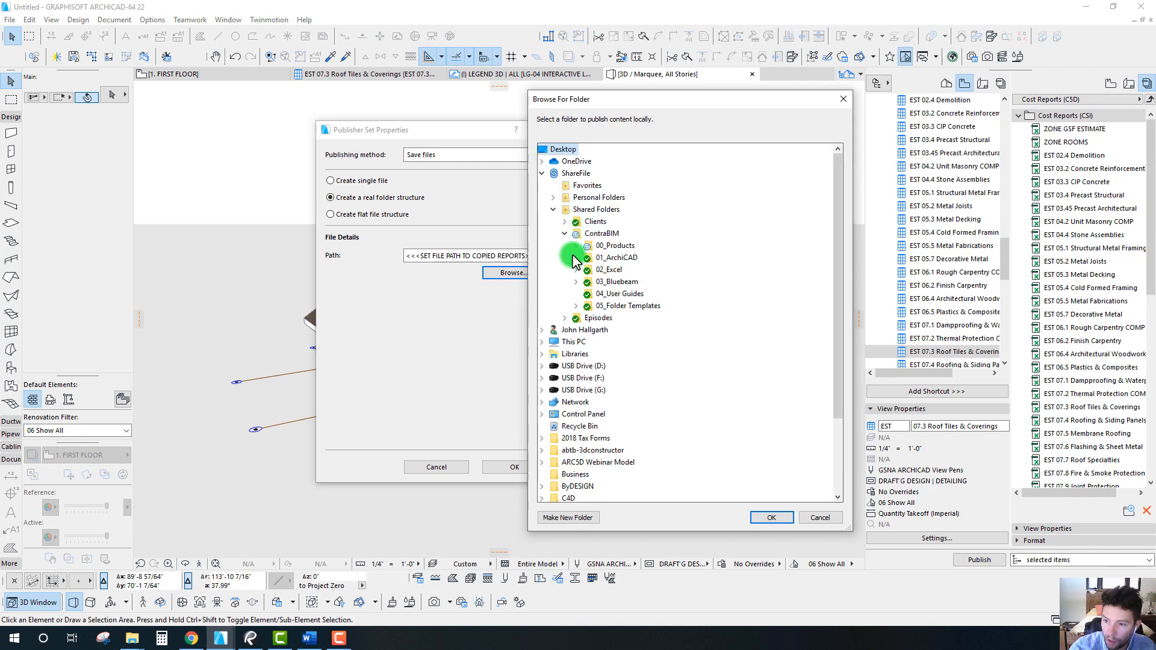
pyautogui.click(575, 245)
pyautogui.click(588, 270)
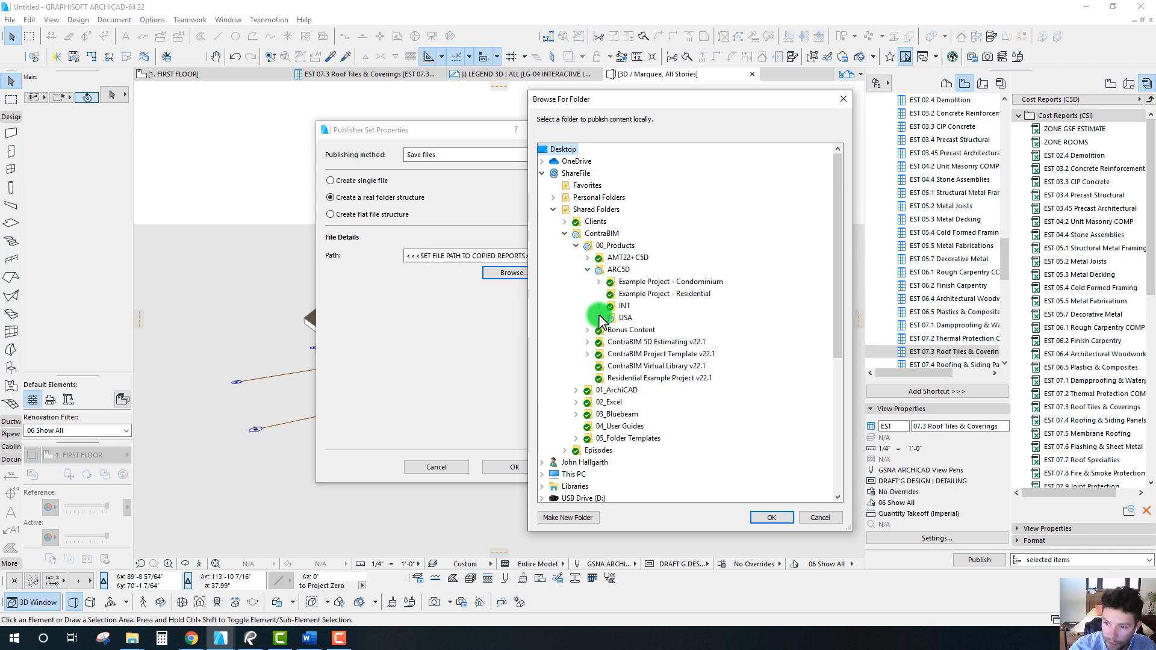
pyautogui.click(601, 319)
pyautogui.click(610, 330)
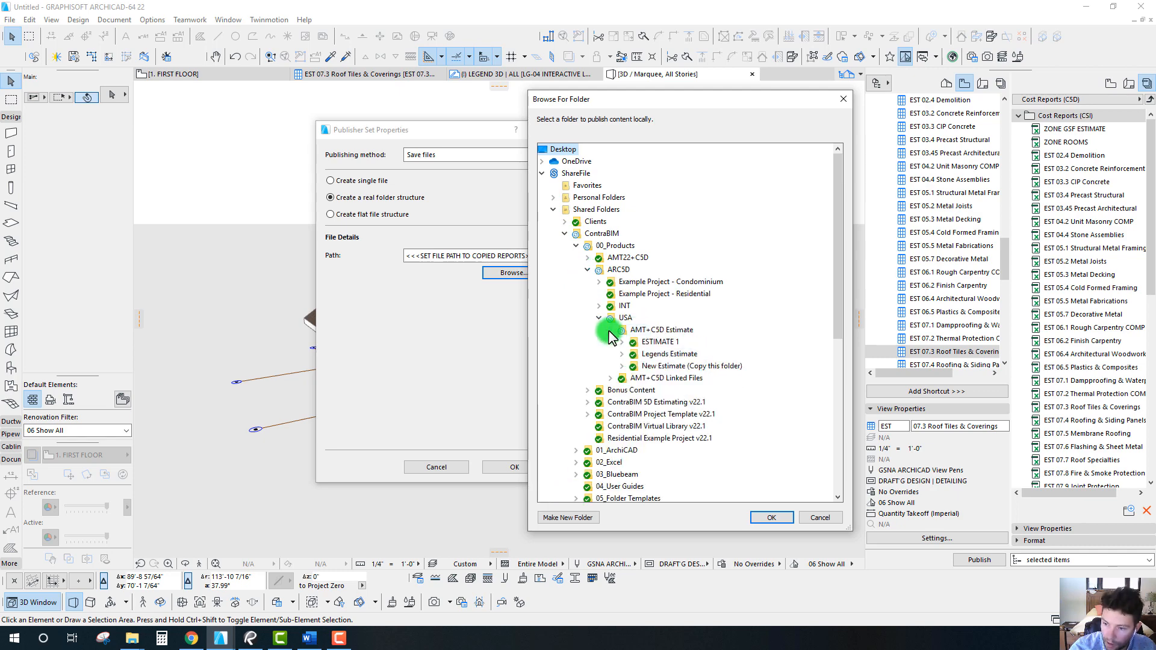
pyautogui.click(621, 342)
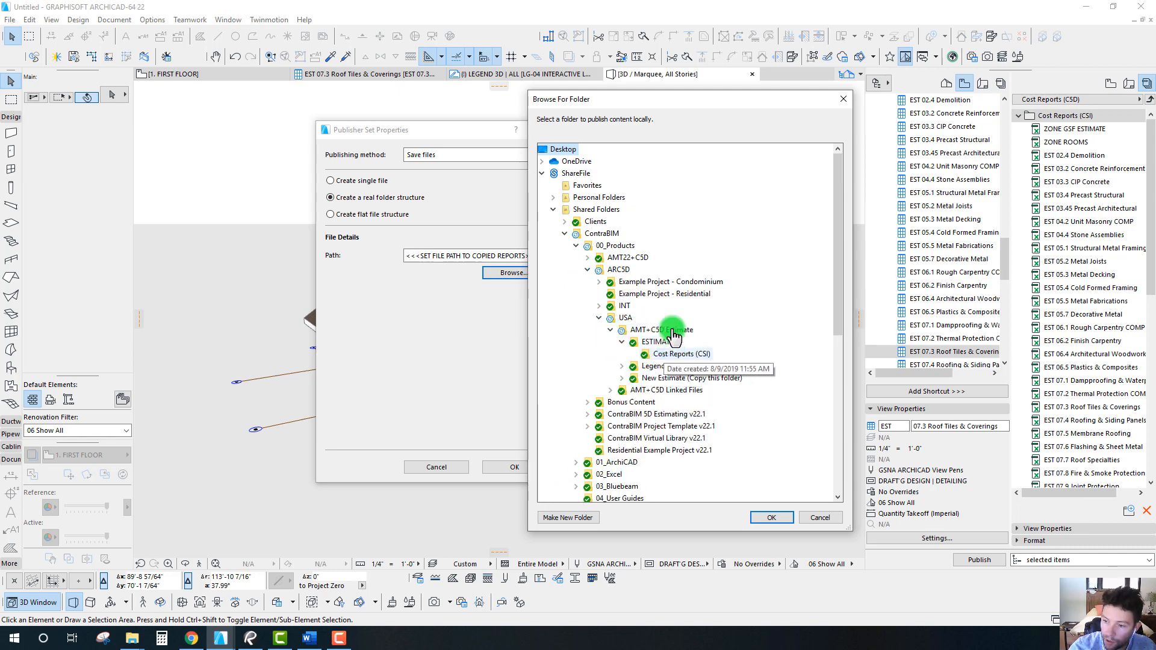
pyautogui.click(658, 343)
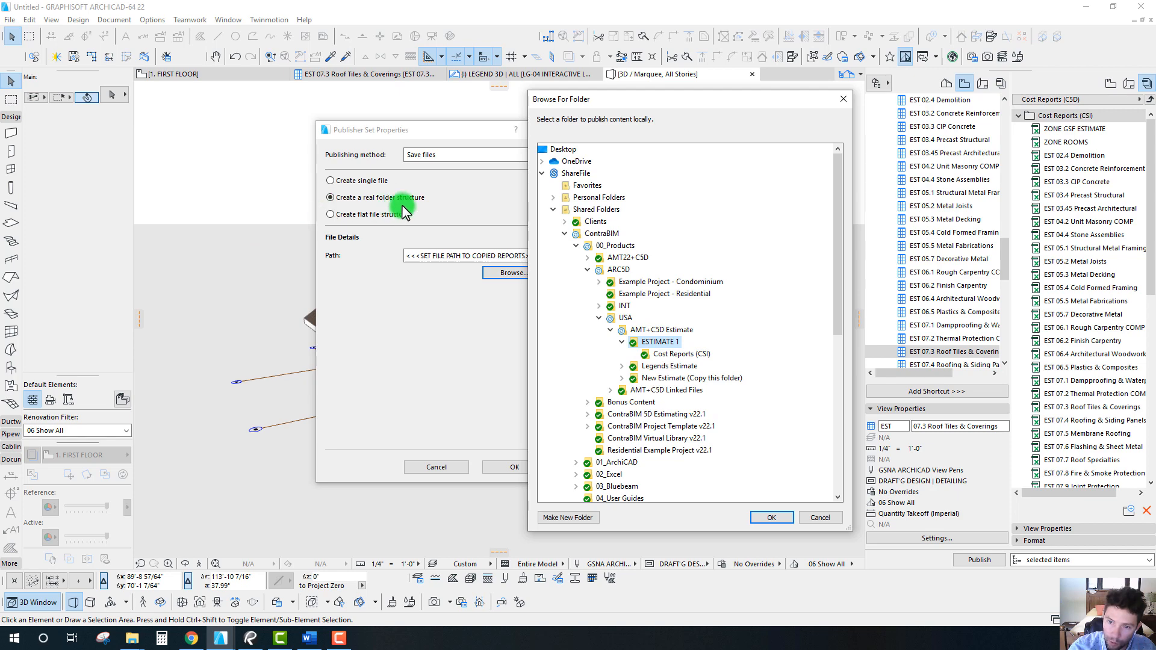
pyautogui.click(771, 517)
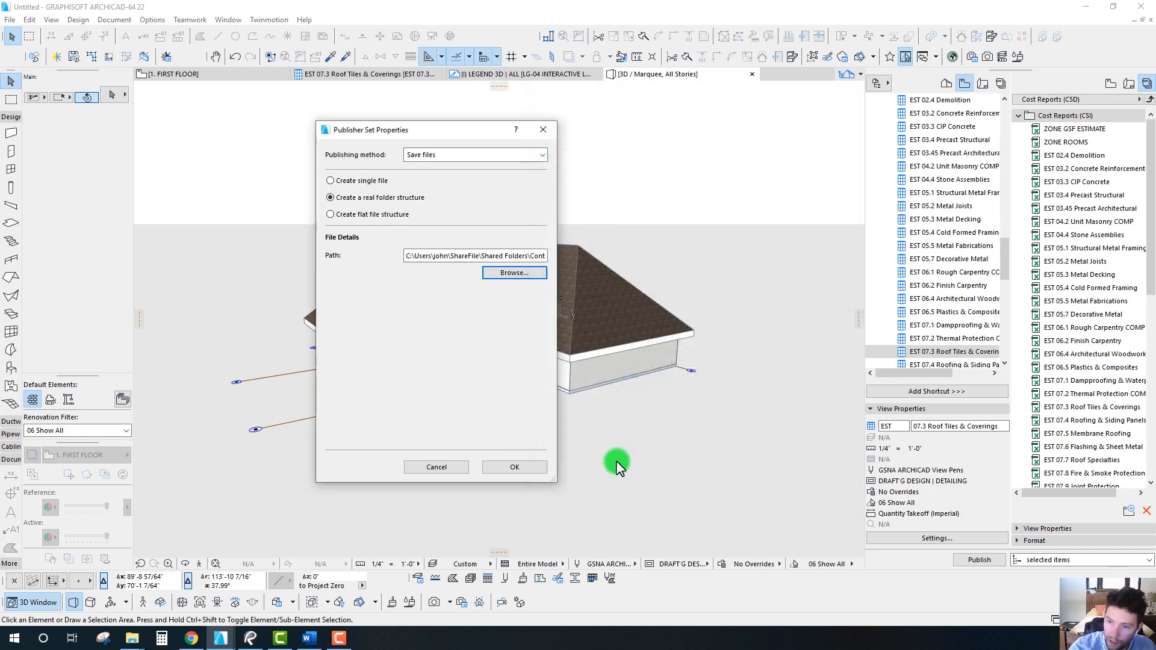
pyautogui.click(514, 467)
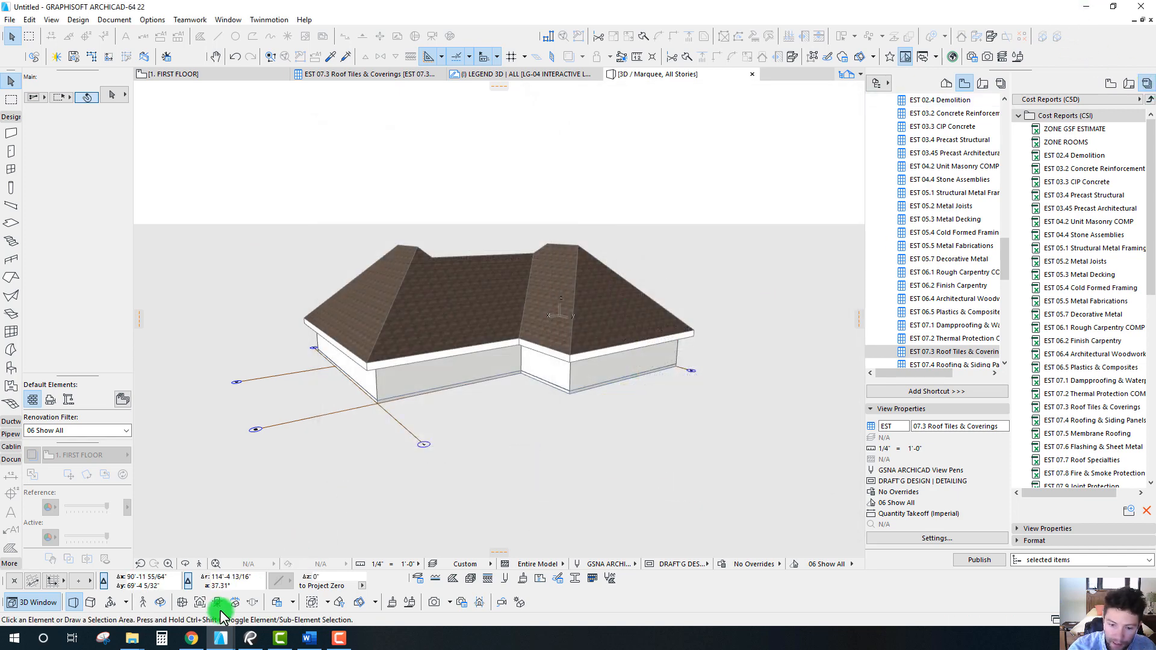
# Step: Open ESTIMATE 1.xlsm from the ESTIMATE 1 folder in Excel and enable its macros
pyautogui.click(127, 640)
pyautogui.click(91, 606)
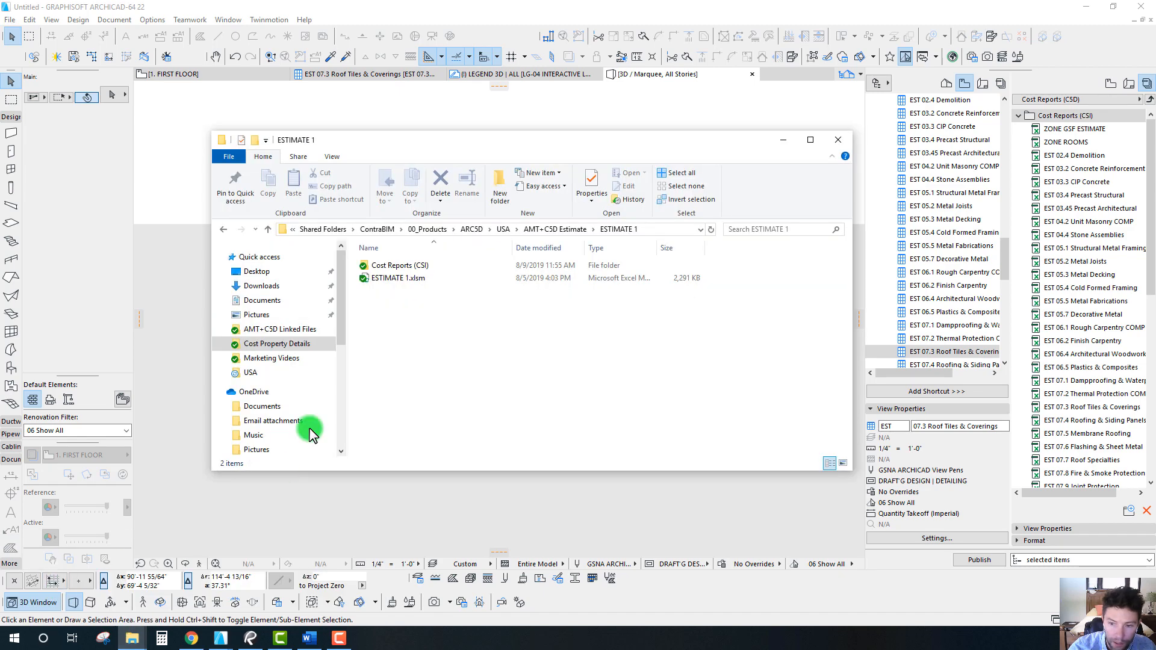
pyautogui.doubleClick(392, 278)
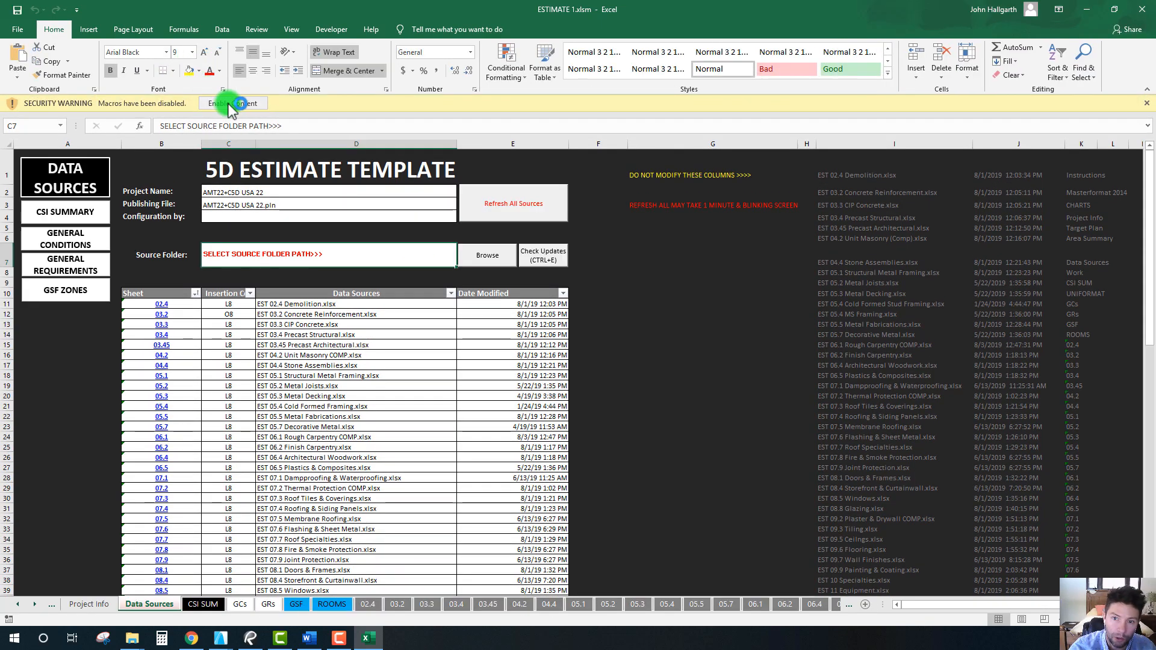
pyautogui.click(232, 105)
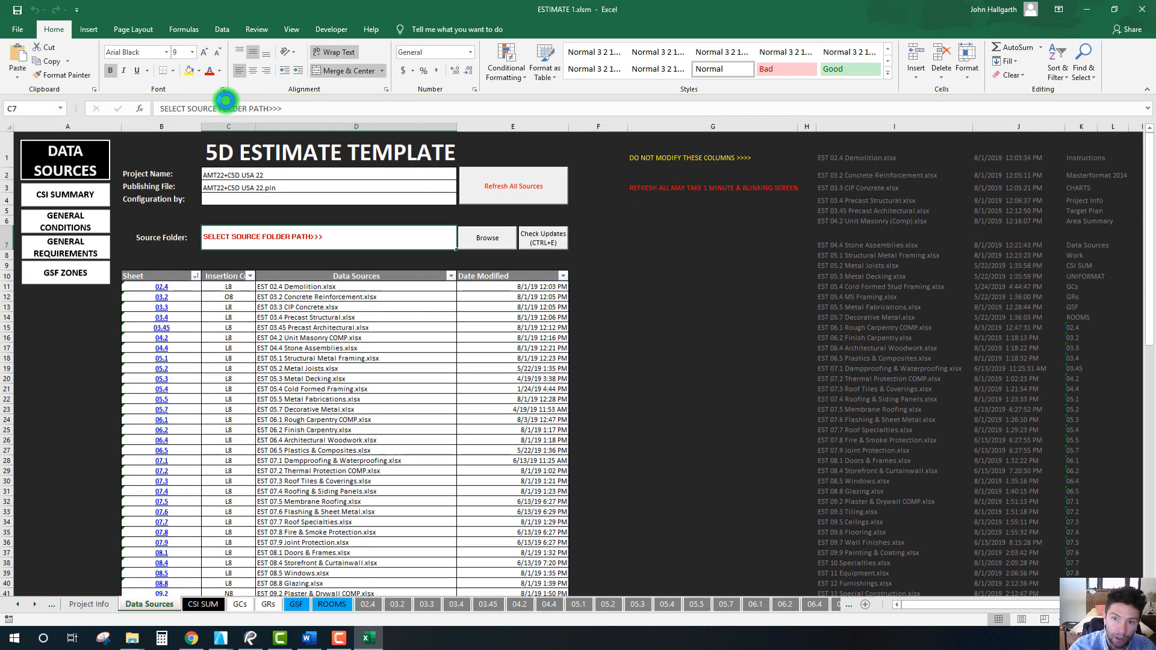
# Step: Set the workbook's source folder to Cost Reports (CSI) inside USA > AMT+C5D Estimate > ESTIMATE 1
pyautogui.click(485, 241)
pyautogui.moveTo(432, 114); pyautogui.dragTo(650, 94)
pyautogui.click(392, 276)
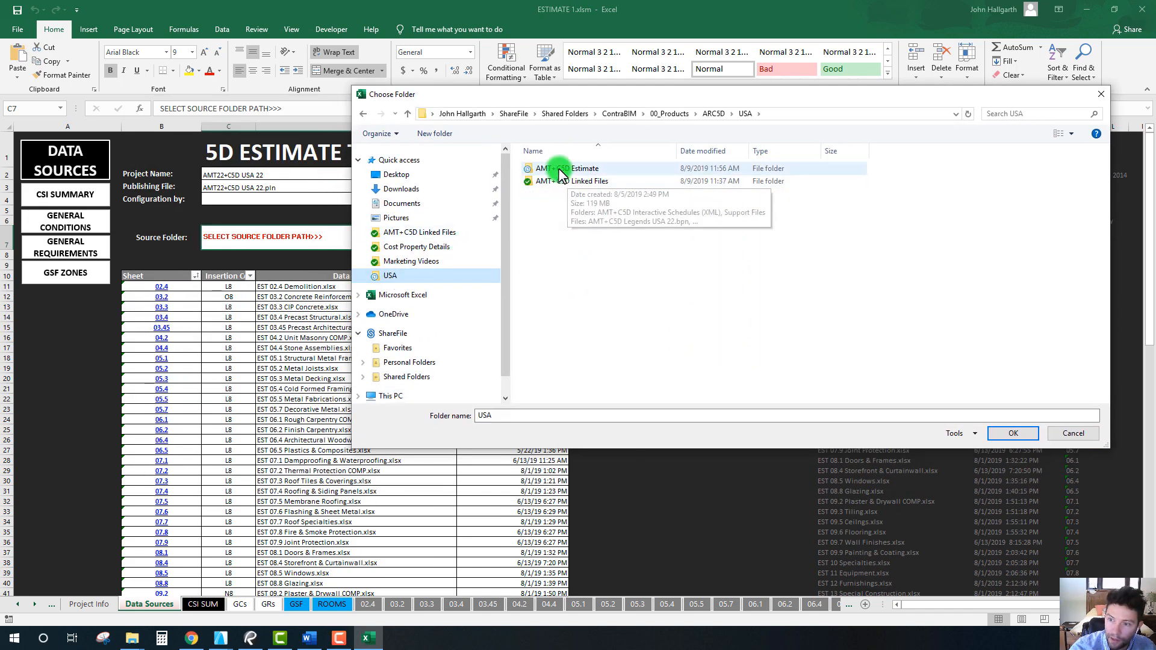
pyautogui.doubleClick(547, 169)
pyautogui.doubleClick(546, 169)
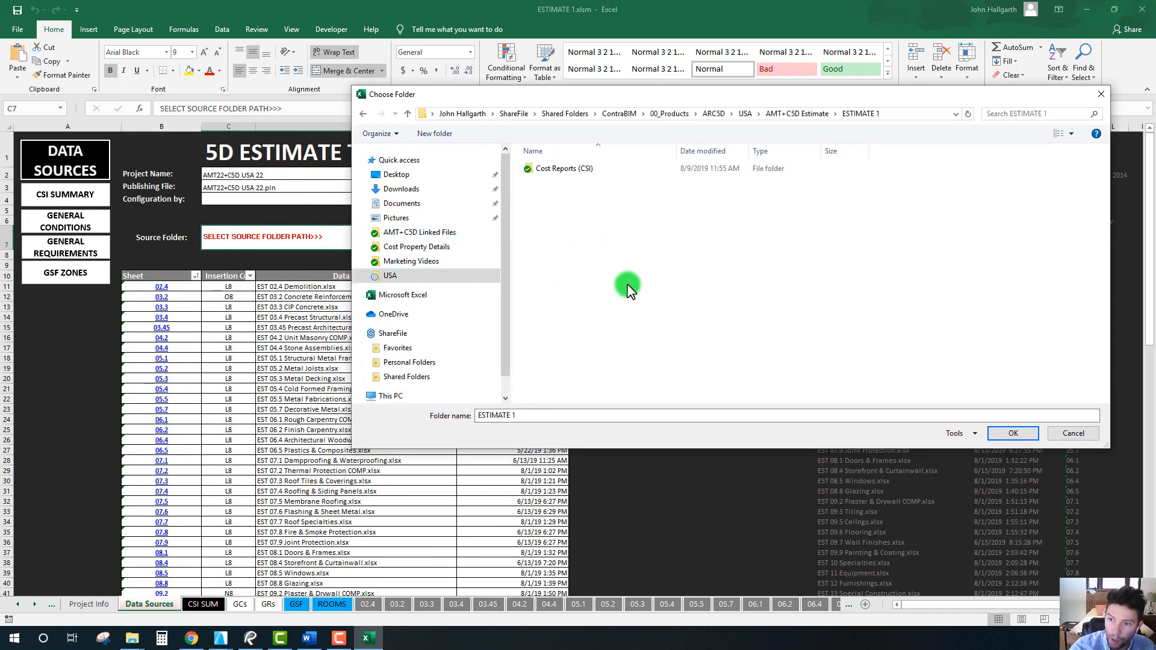
pyautogui.click(543, 170)
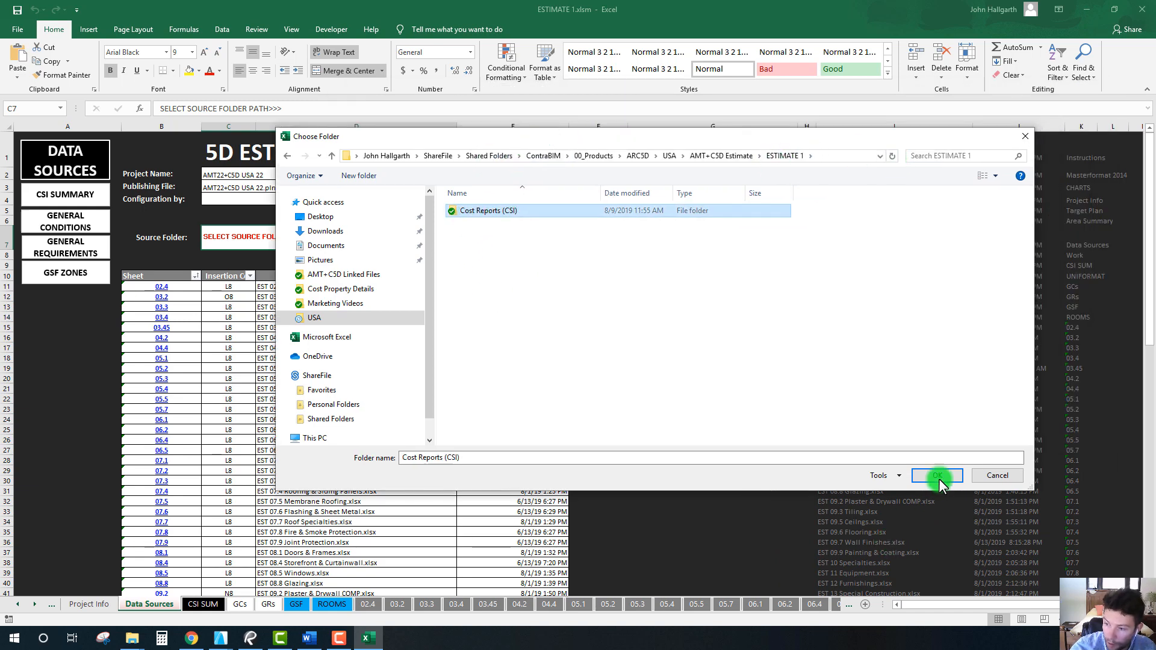
pyautogui.click(937, 476)
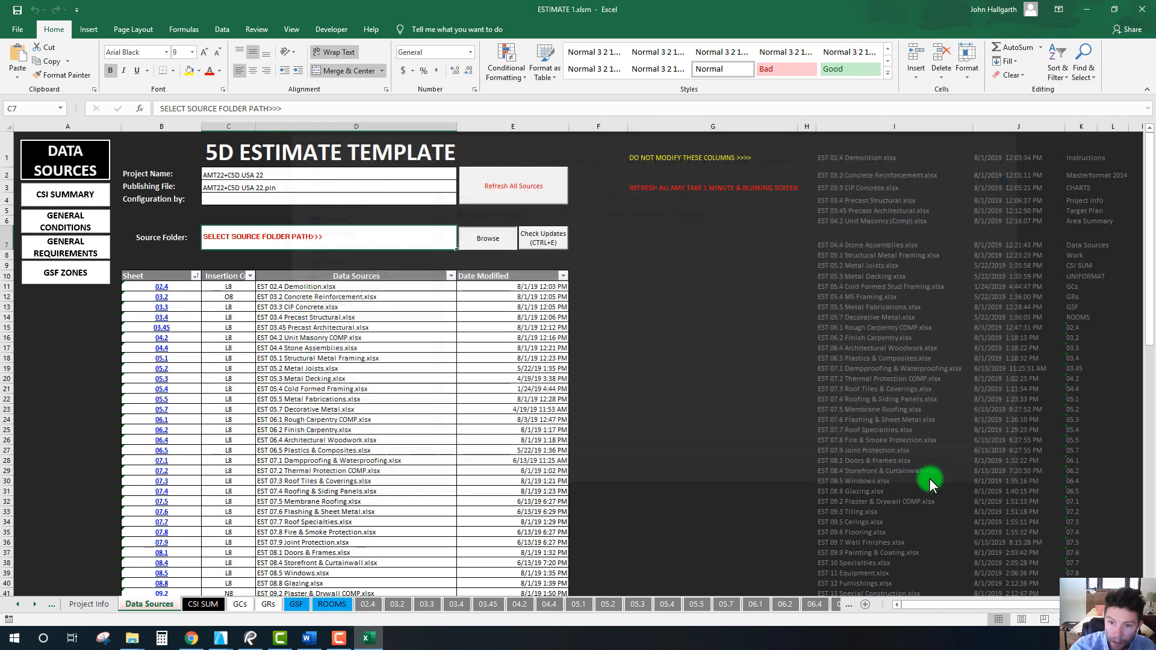
# Step: Switch to ArchiCAD and publish the EST 03.2 Concrete Reinforcement and EST 03.3 CIP Concrete reports
pyautogui.click(1087, 9)
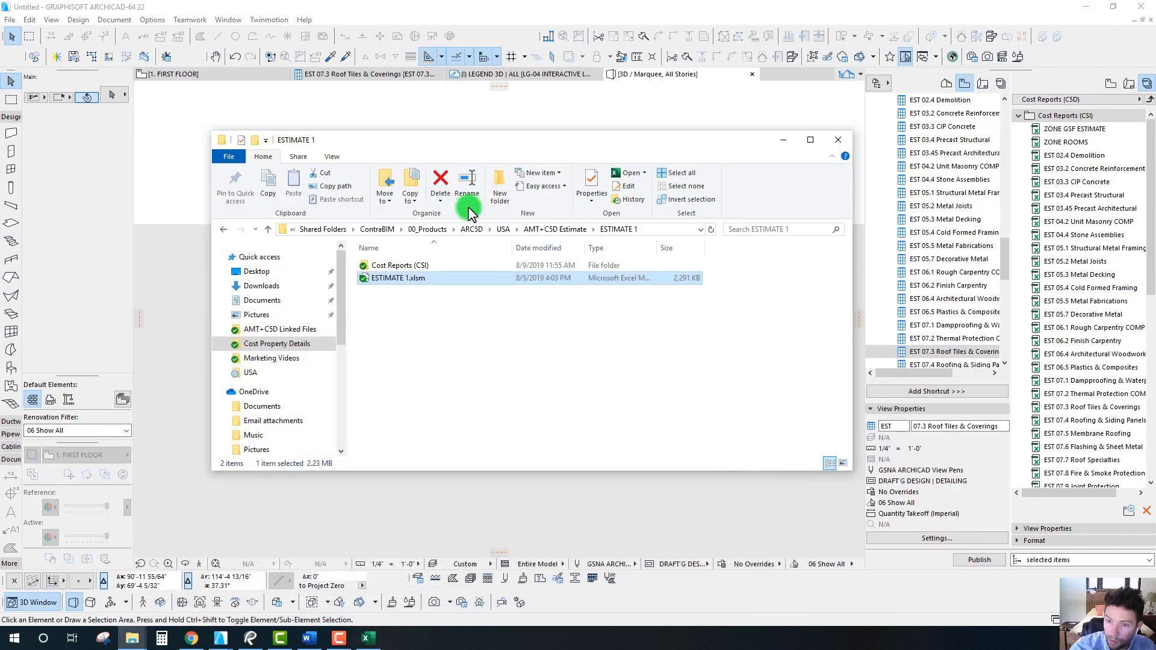
pyautogui.click(783, 140)
pyautogui.click(1060, 193)
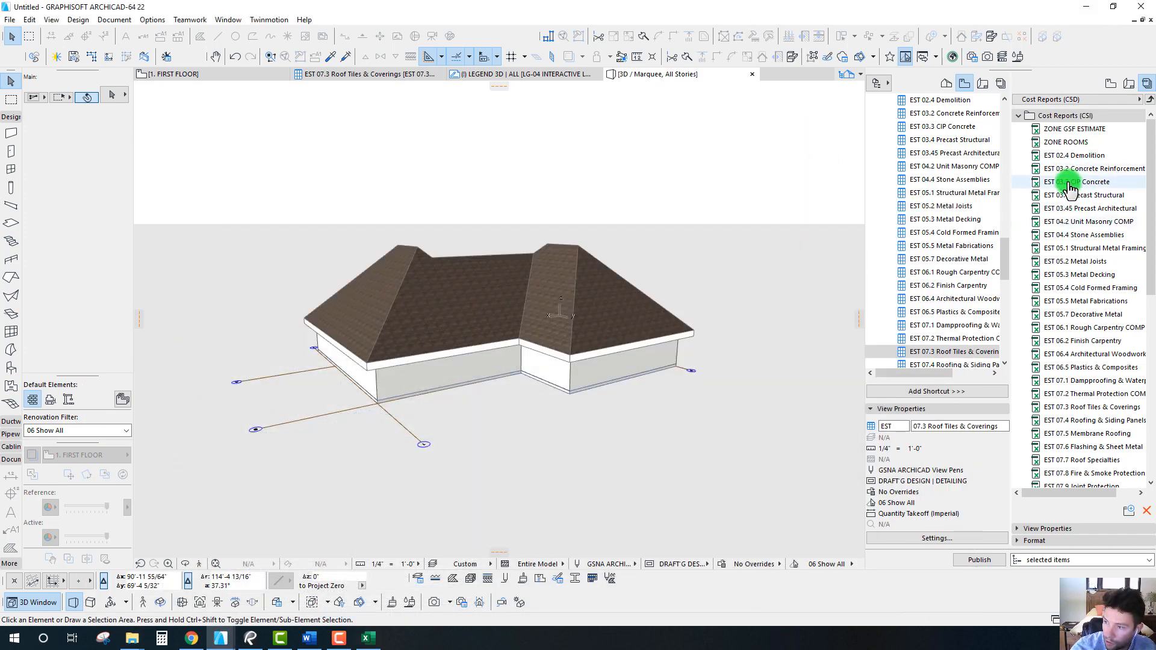
pyautogui.click(1061, 181)
pyautogui.click(1072, 171)
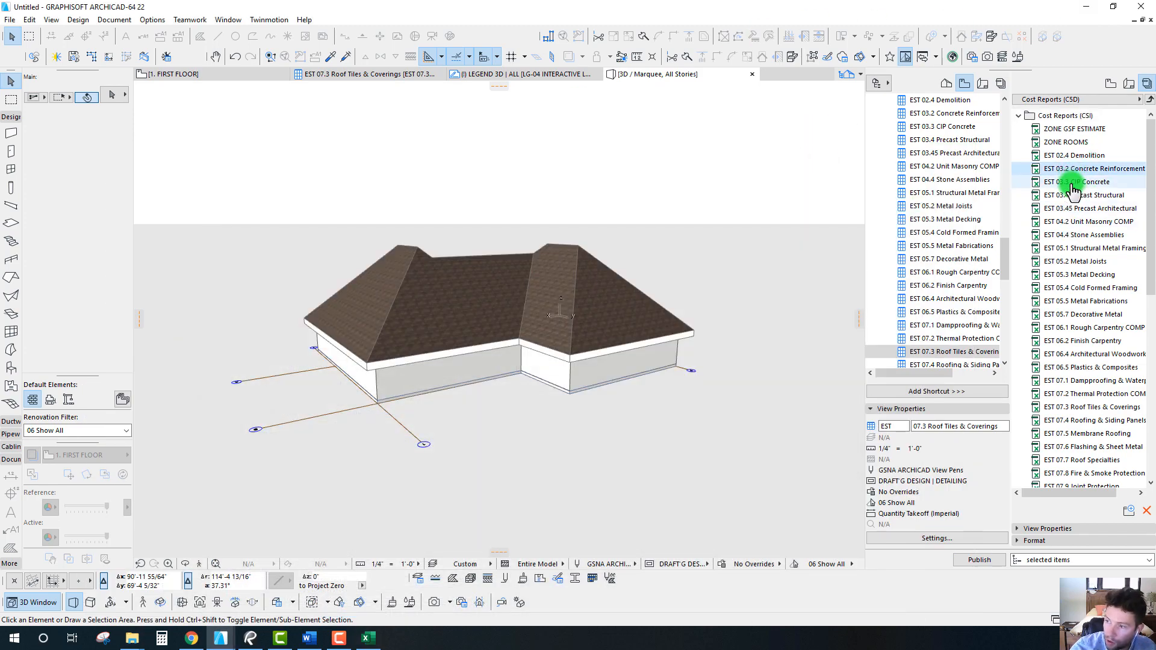
pyautogui.keyDown('ctrl'); pyautogui.click(1069, 182); pyautogui.keyUp('ctrl')
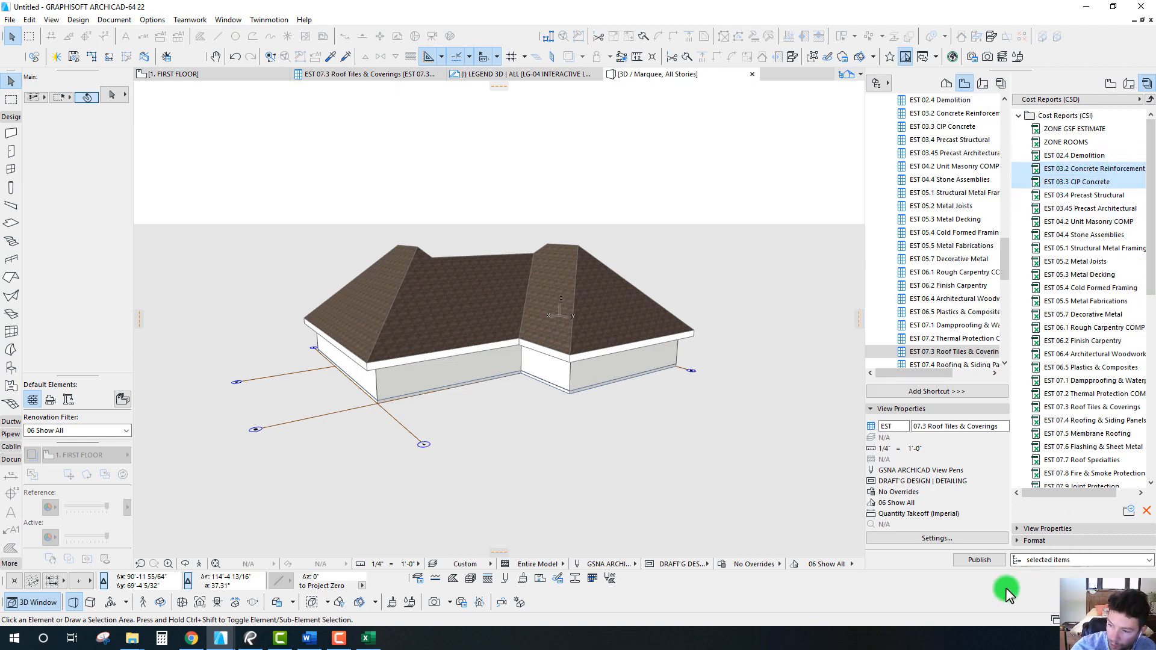
pyautogui.click(979, 560)
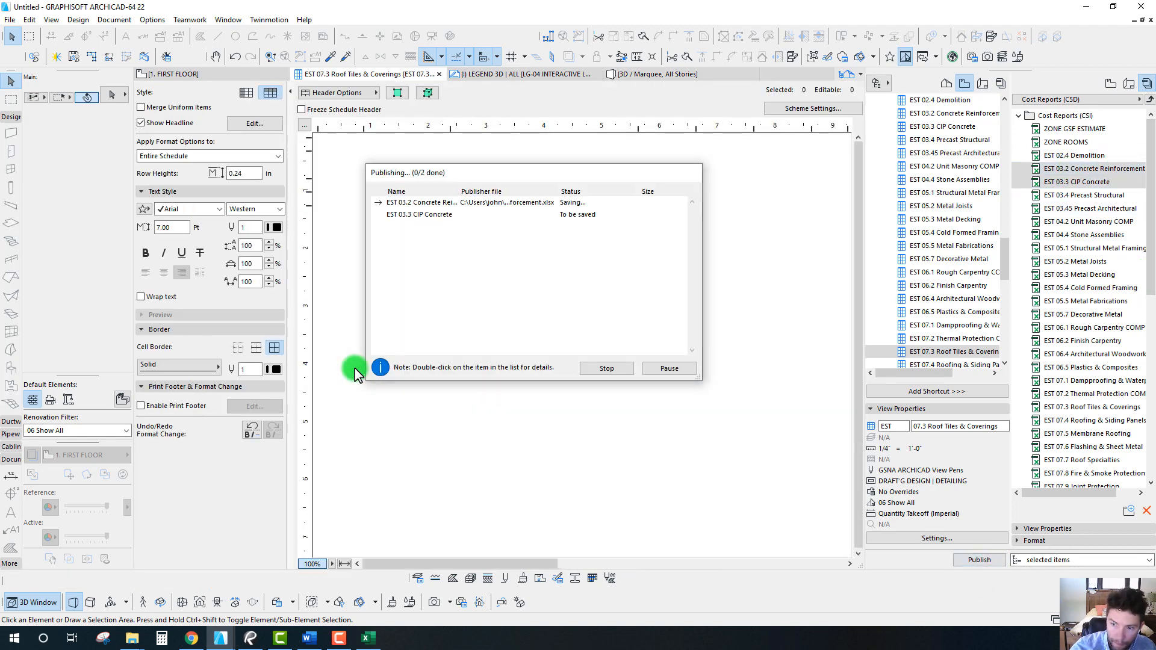
# Step: Switch to ESTIMATE 1.xlsm in Excel, refresh the 03.3 Cast in Place Concrete sheet and check the CIP slab's cost row
pyautogui.click(369, 637)
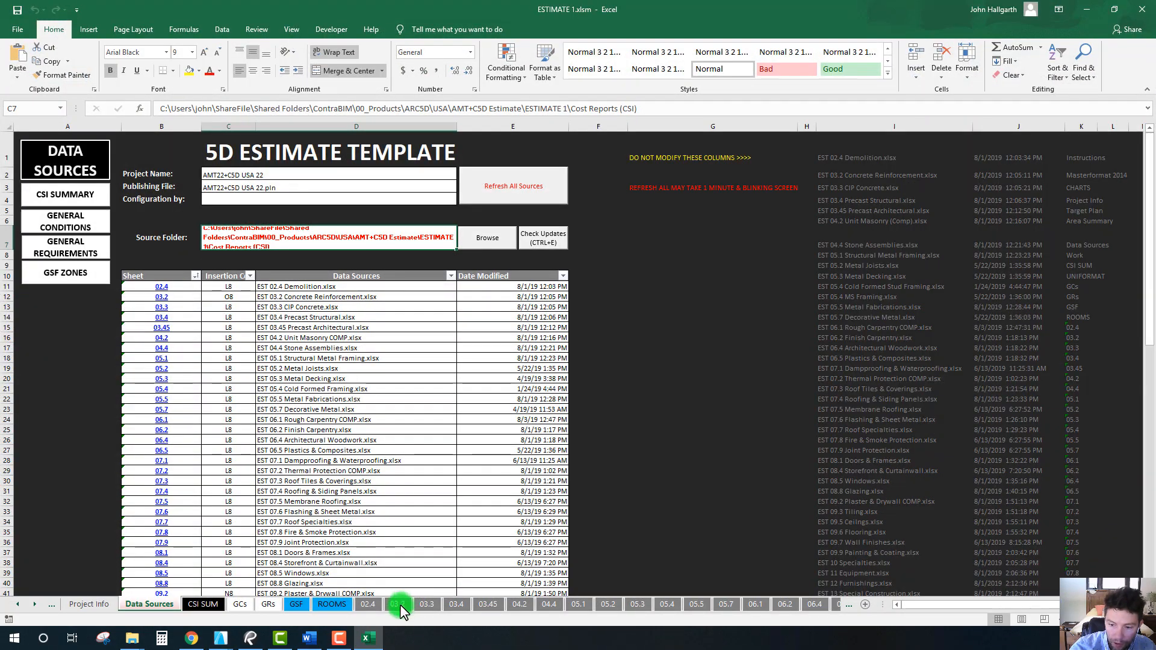
pyautogui.click(423, 605)
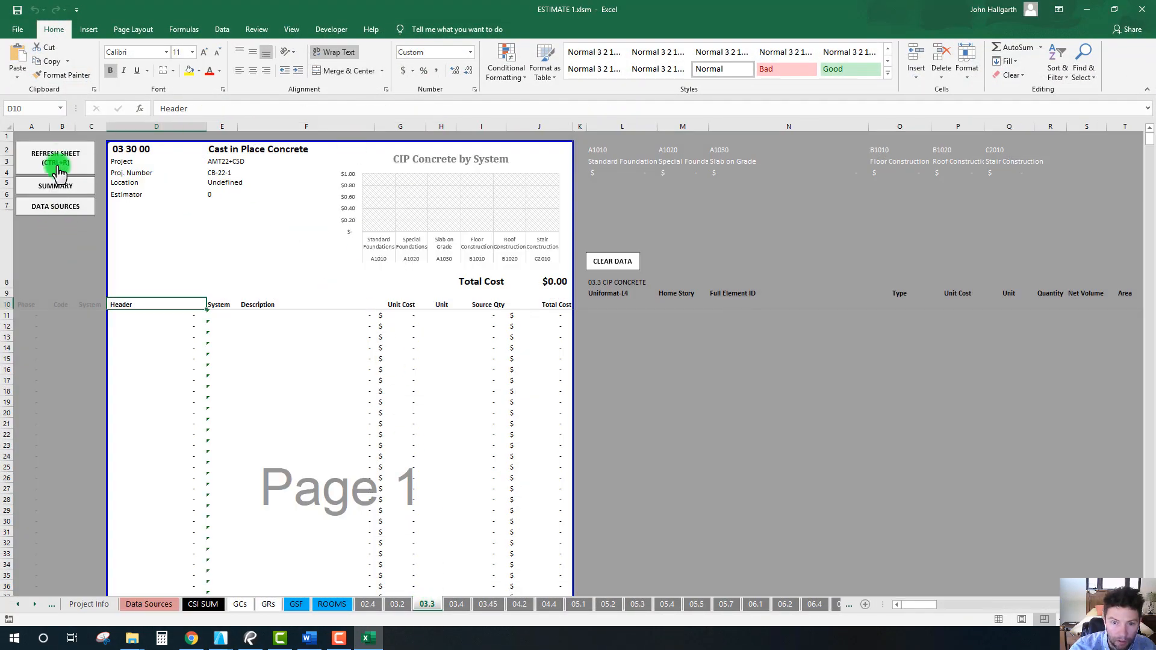
pyautogui.click(58, 172)
pyautogui.click(588, 355)
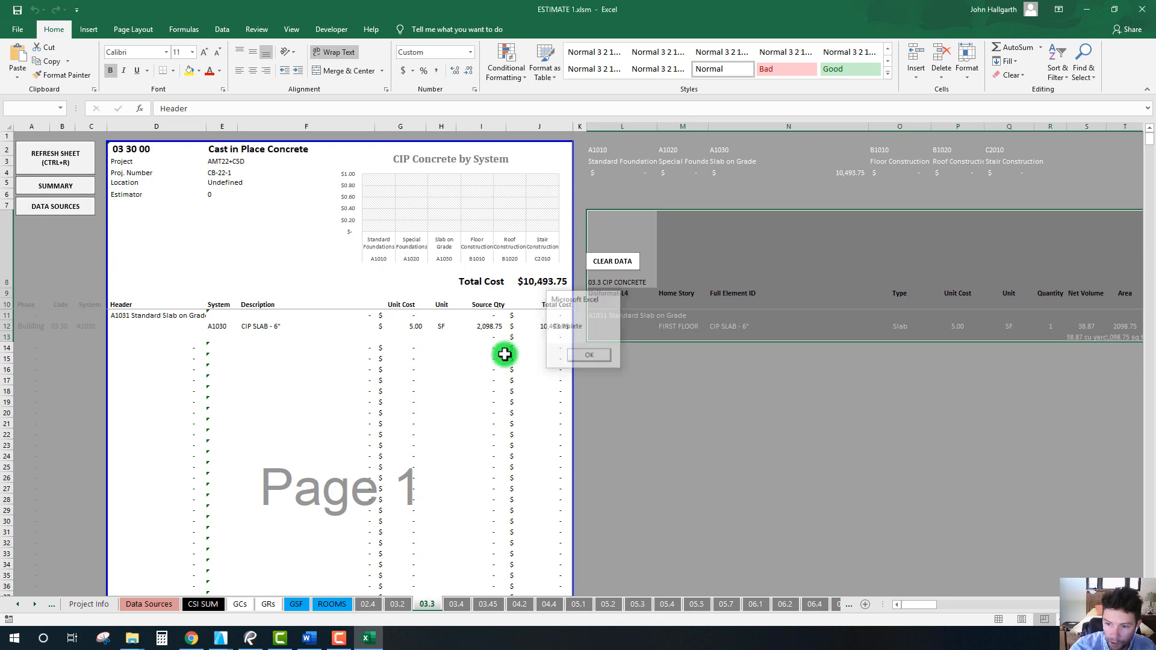
pyautogui.moveTo(548, 326); pyautogui.dragTo(416, 324)
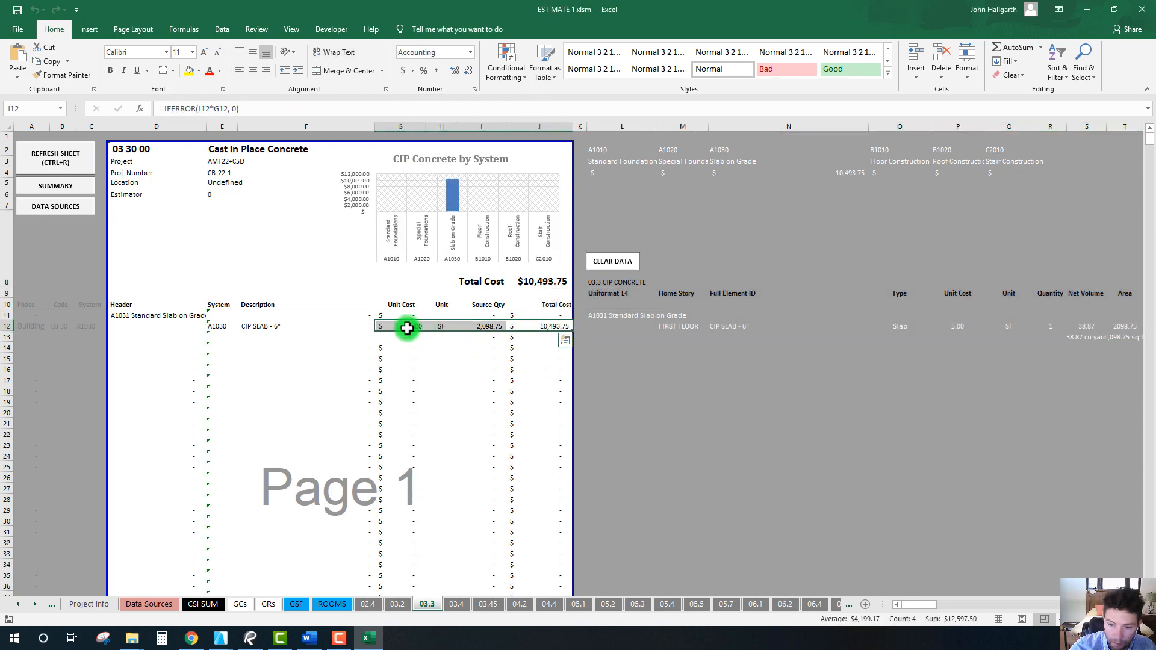
# Step: Refresh the 03.2 Concrete Rebar sheet and check the CIP slab's total cost and per-unit rebar quantity
pyautogui.click(397, 604)
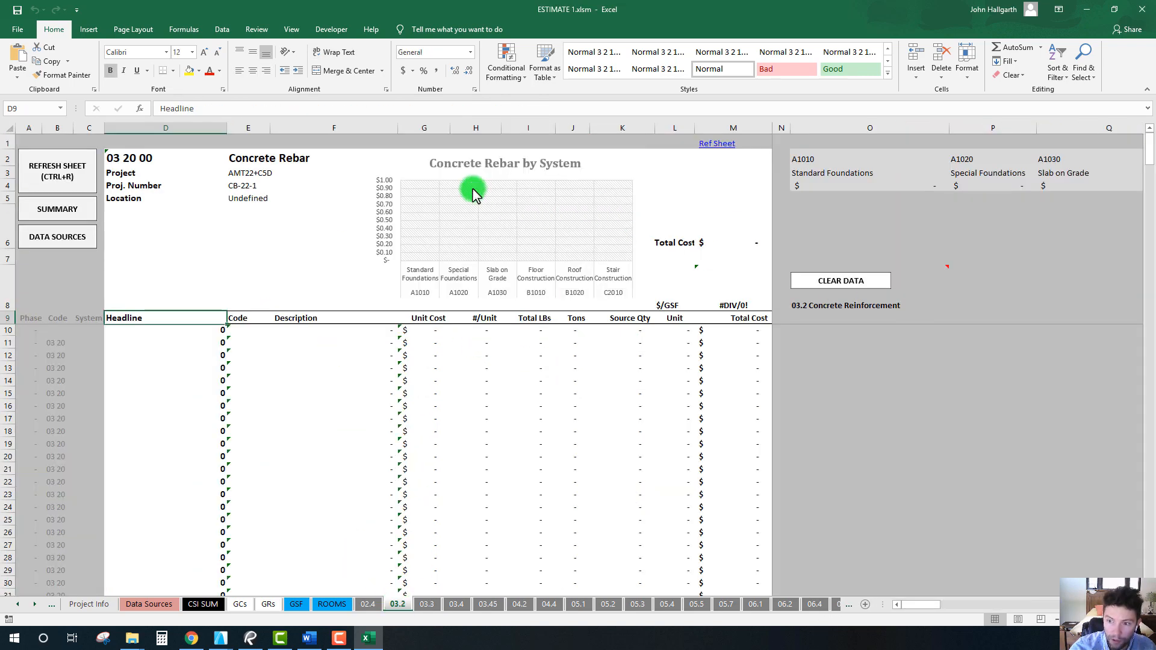
pyautogui.click(58, 170)
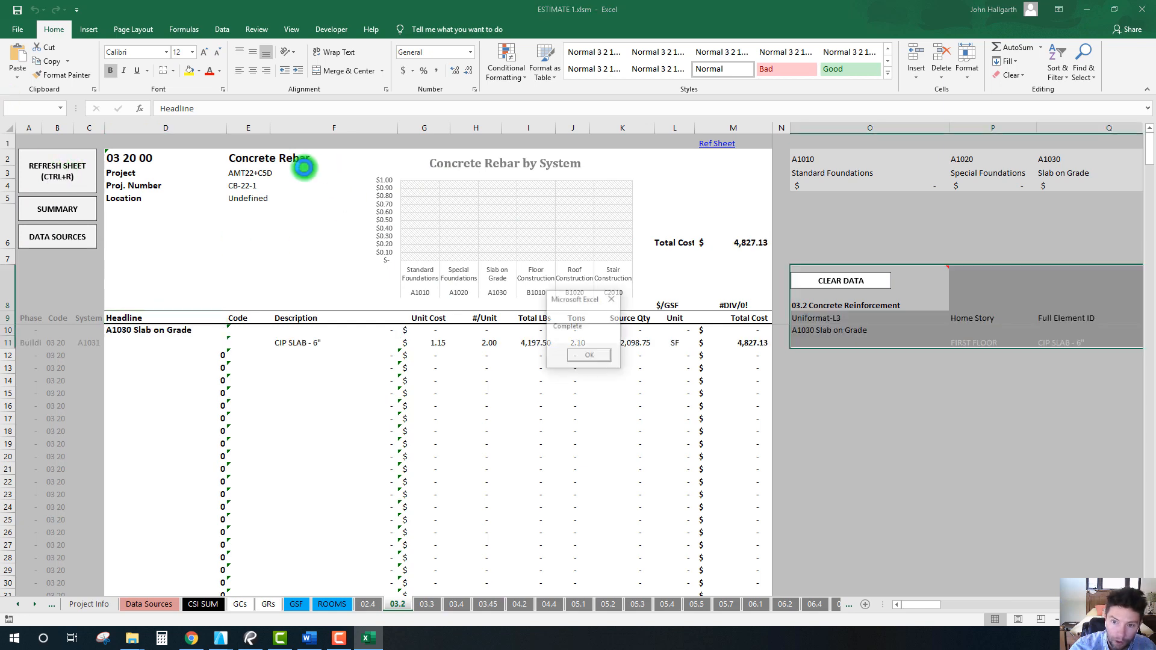
pyautogui.click(585, 357)
pyautogui.click(753, 342)
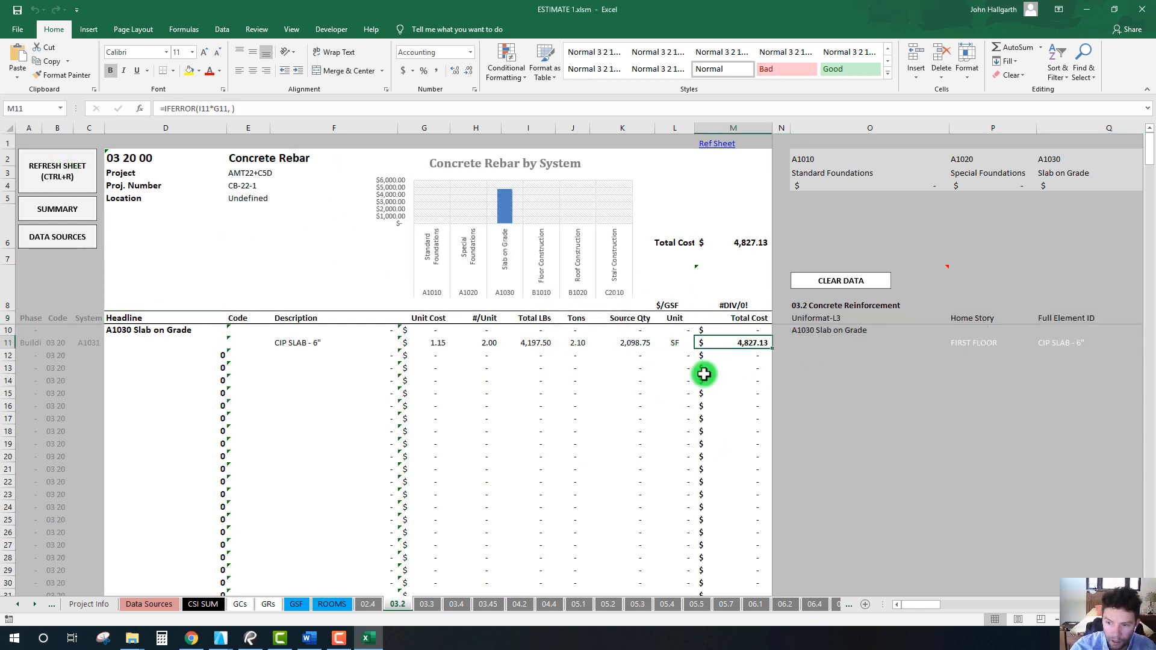
pyautogui.click(486, 343)
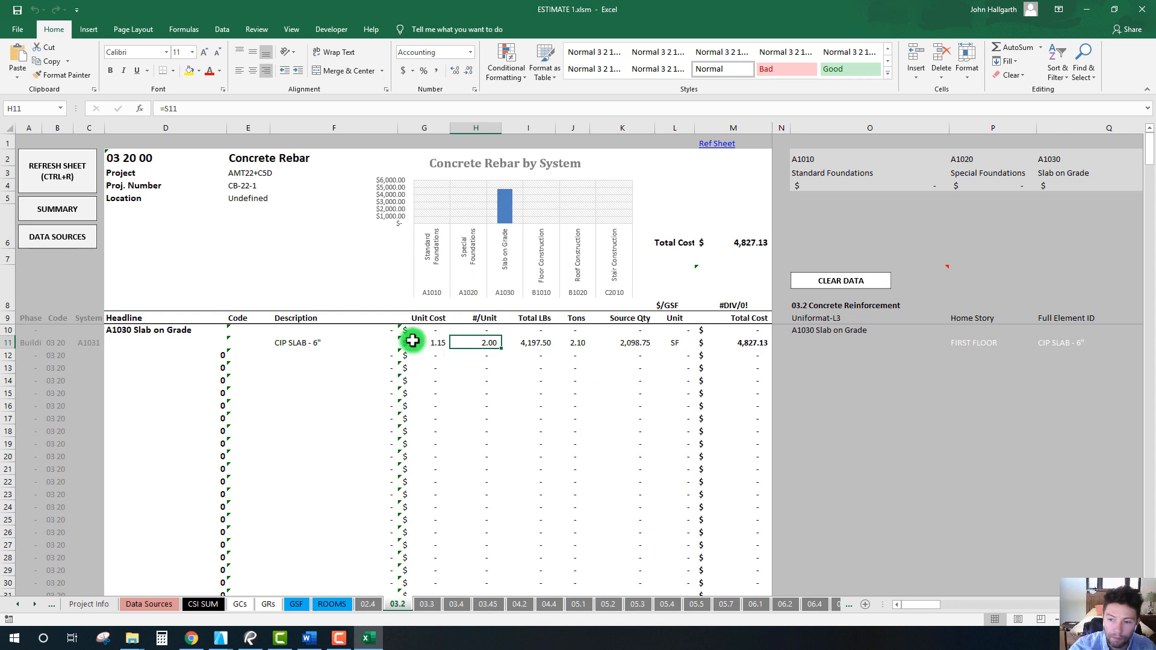
pyautogui.moveTo(473, 339)
pyautogui.mouseDown()
pyautogui.moveTo(319, 327)
pyautogui.moveTo(312, 346)
pyautogui.moveTo(472, 394)
pyautogui.moveTo(491, 341)
pyautogui.moveTo(328, 343)
pyautogui.moveTo(492, 344)
pyautogui.mouseUp()
pyautogui.click(520, 441)
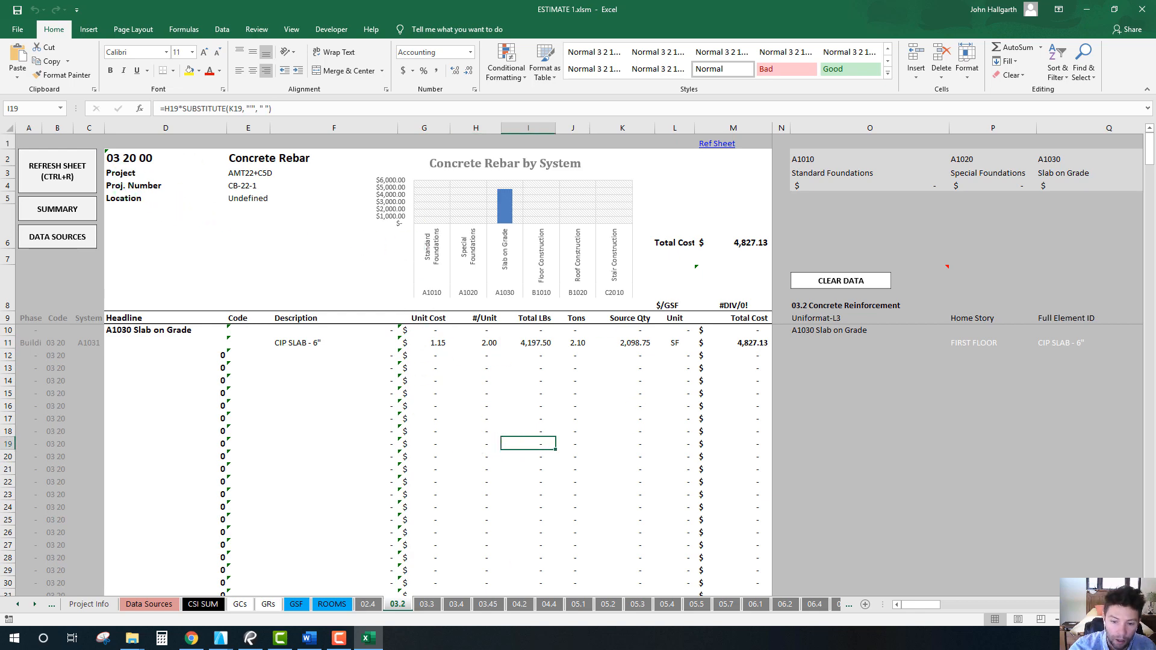
# Step: Check the model-based costs for reinforcing steel and cast-in-place concrete in the CSI summary
pyautogui.click(224, 632)
pyautogui.click(203, 604)
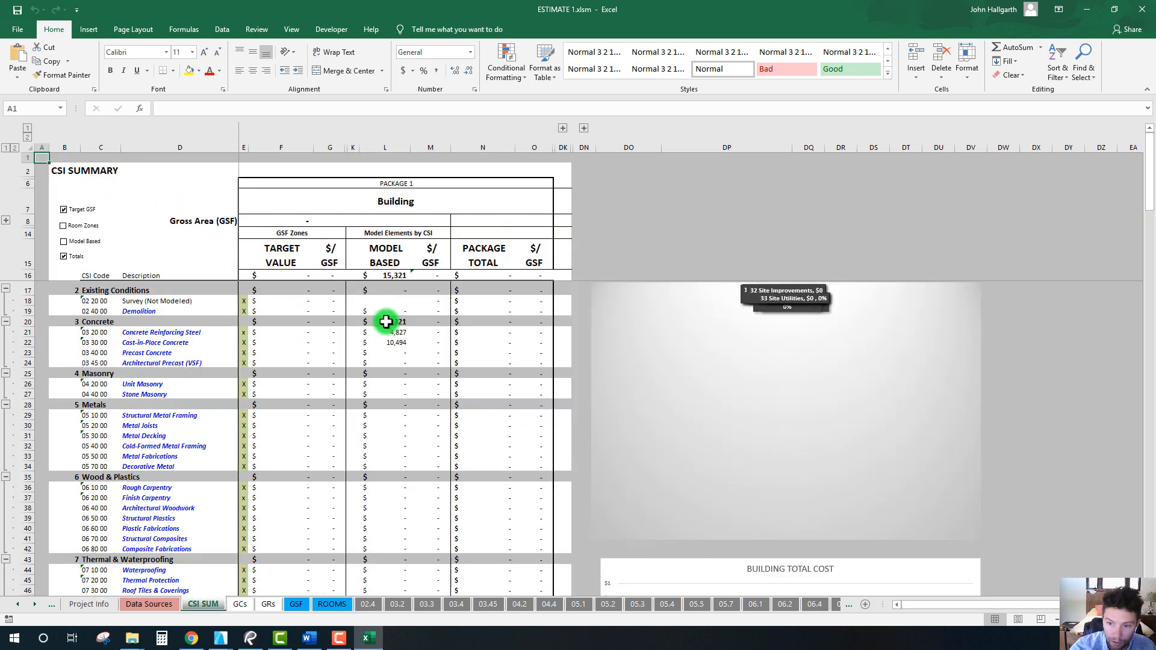
pyautogui.moveTo(390, 330); pyautogui.dragTo(387, 338)
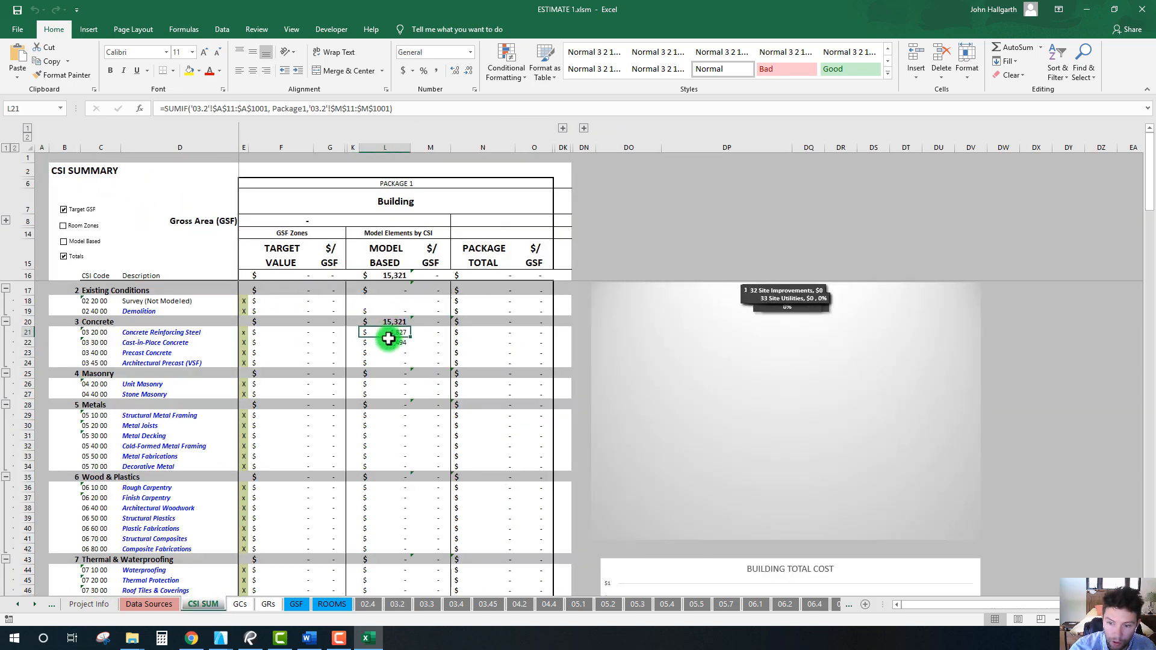
pyautogui.click(386, 384)
# Step: Return to ArchiCAD and close the publishing report
pyautogui.click(1083, 14)
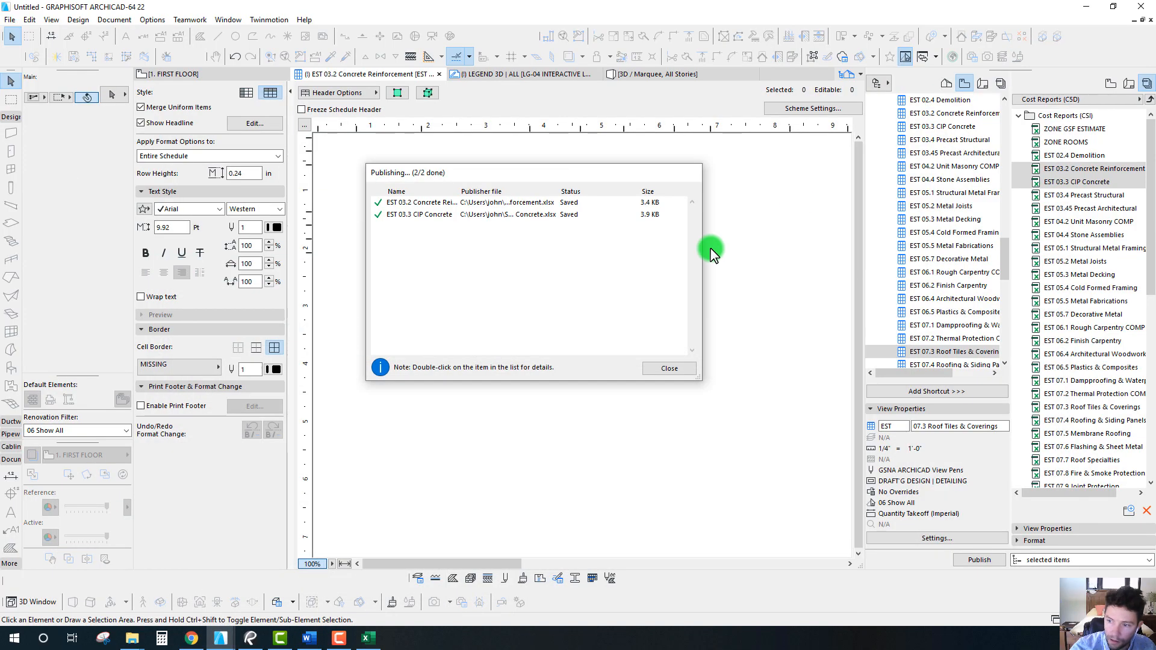
pyautogui.click(681, 365)
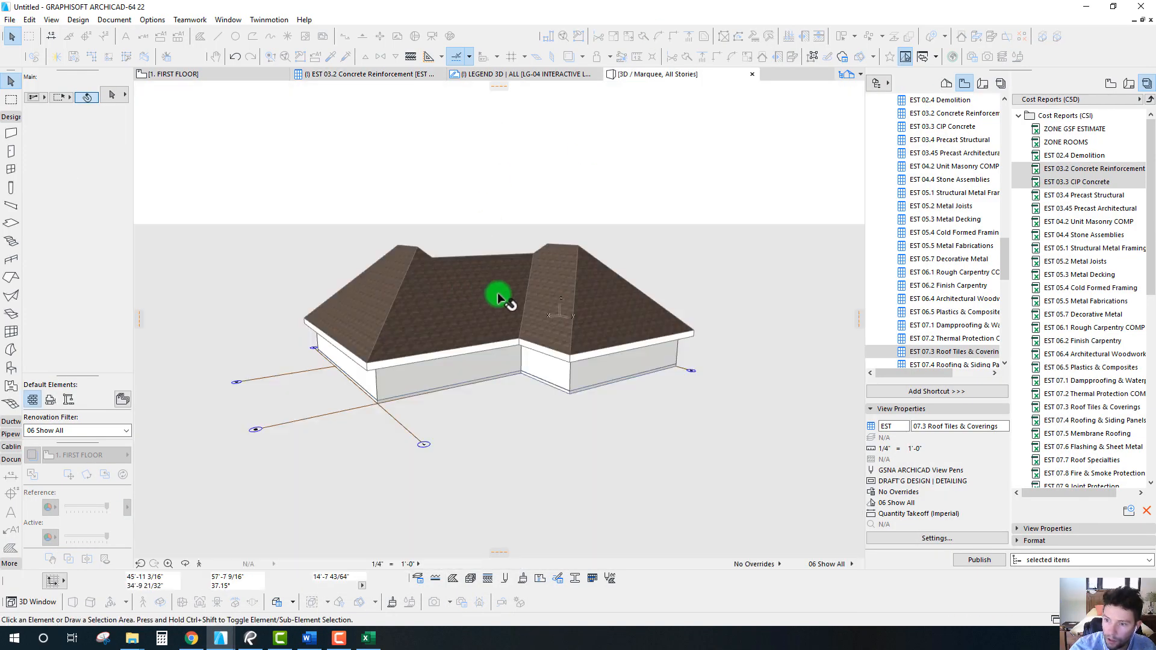
# Step: Publish only the EST 06.1 Rough Carpentry COMP cost report and close the publishing report
pyautogui.click(1081, 329)
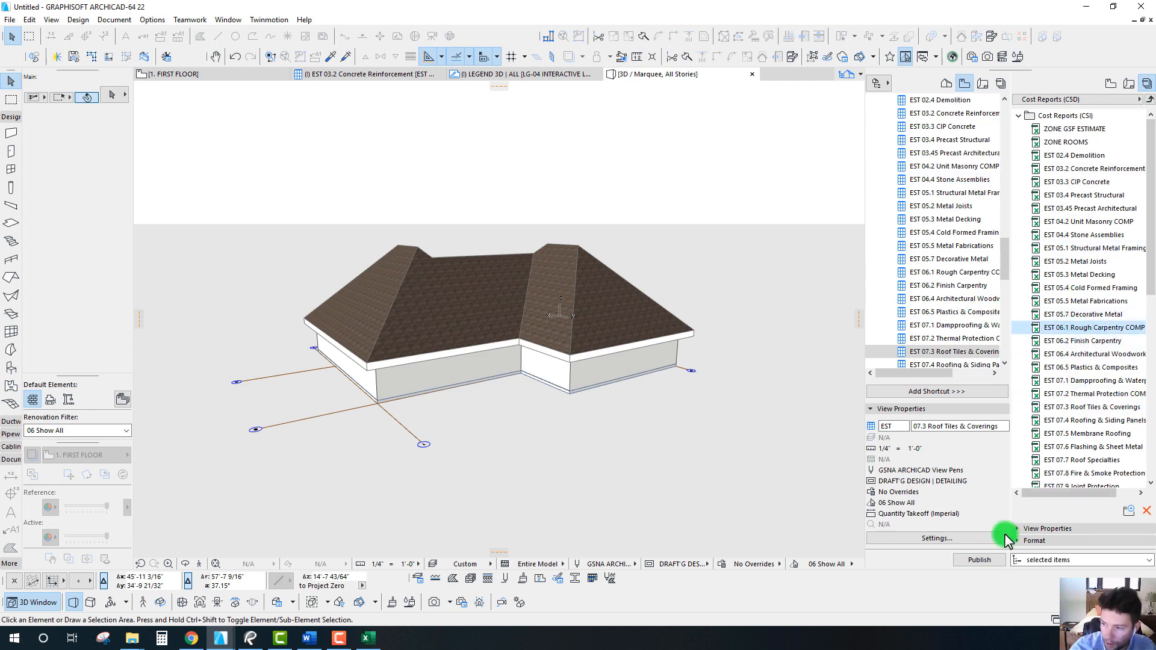
pyautogui.click(979, 559)
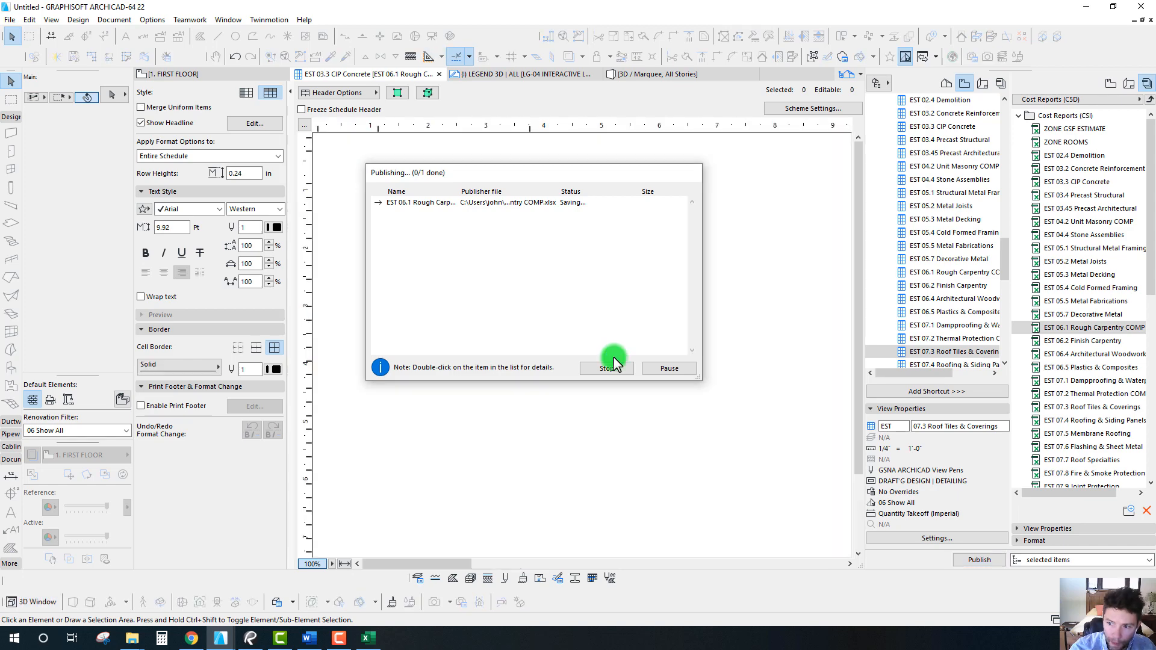
pyautogui.click(669, 368)
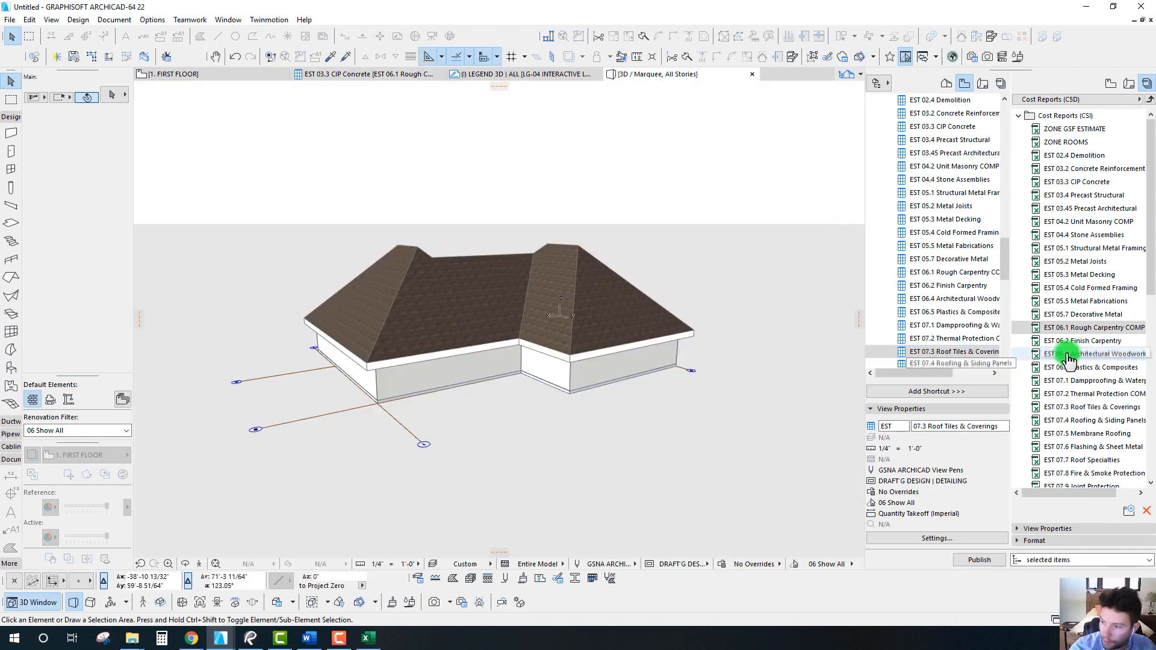
# Step: Publish only the EST 07.3 Roof Tiles & Coverings cost report and close the publishing report
pyautogui.scroll(-2, 1090, 354)
pyautogui.click(1077, 327)
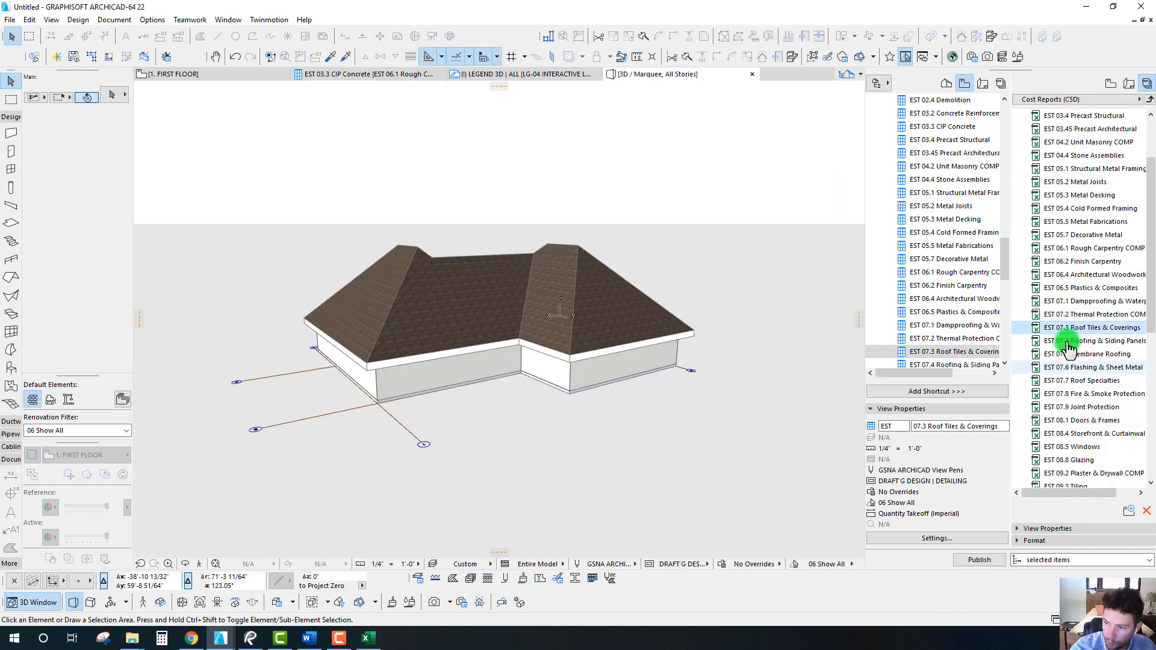
pyautogui.click(978, 559)
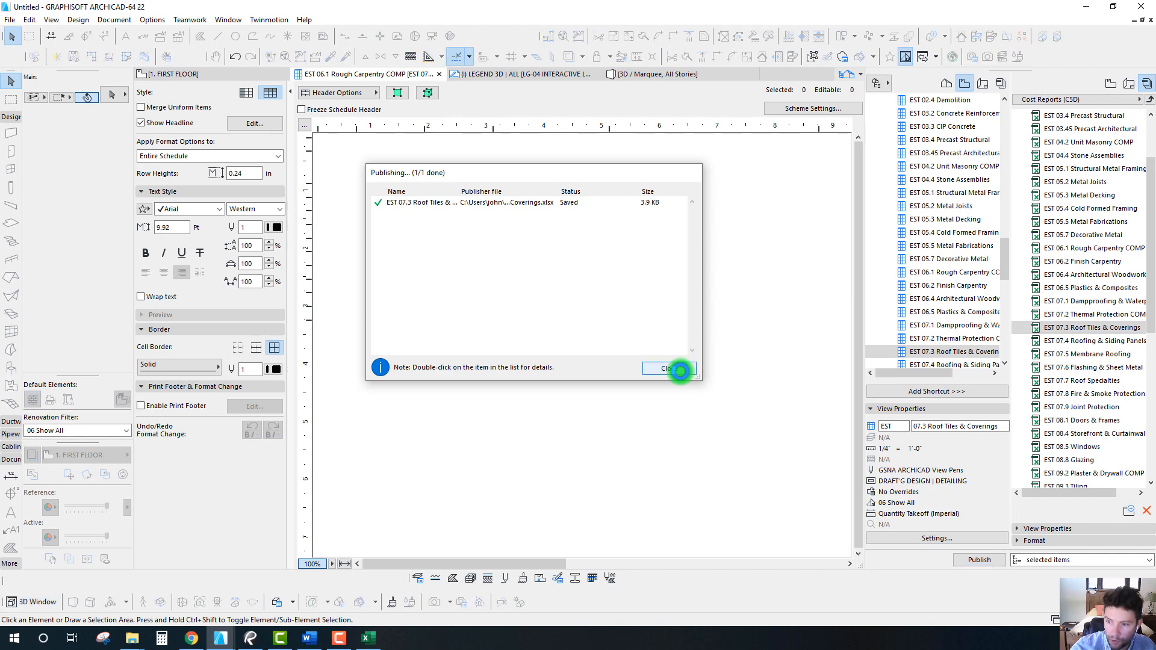
pyautogui.click(669, 369)
# Step: Publish only the EST 09.2 Plaster & Drywall COMP cost report, close the publishing report and return to the 3D view
pyautogui.scroll(-1, 1083, 386)
pyautogui.click(1068, 434)
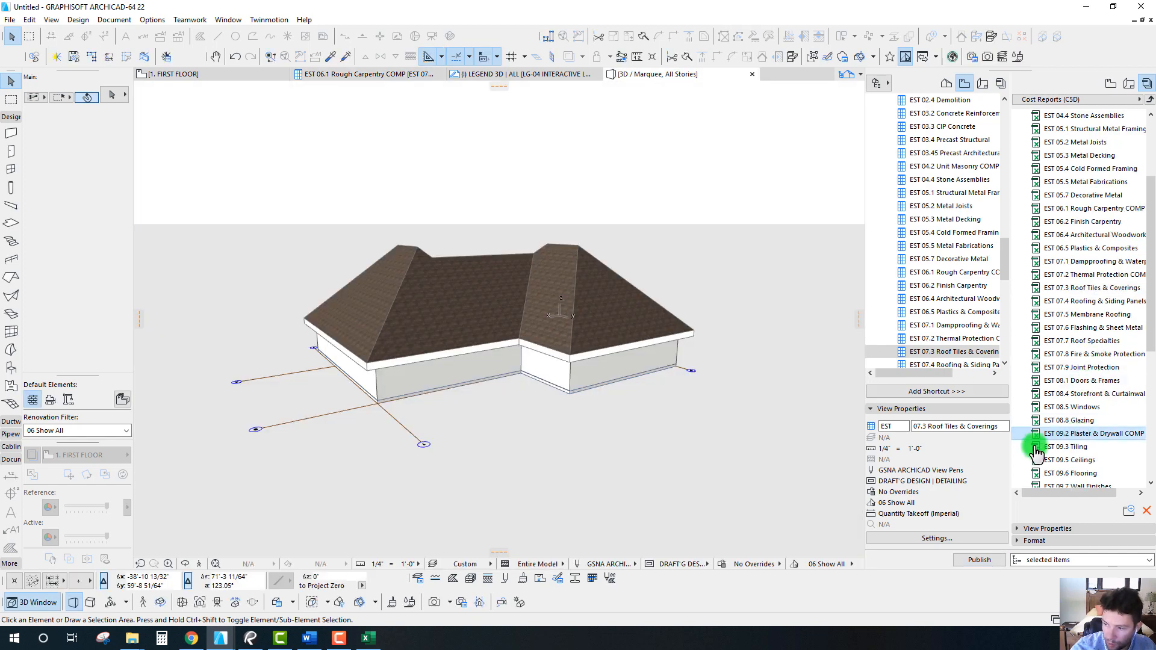
pyautogui.click(993, 559)
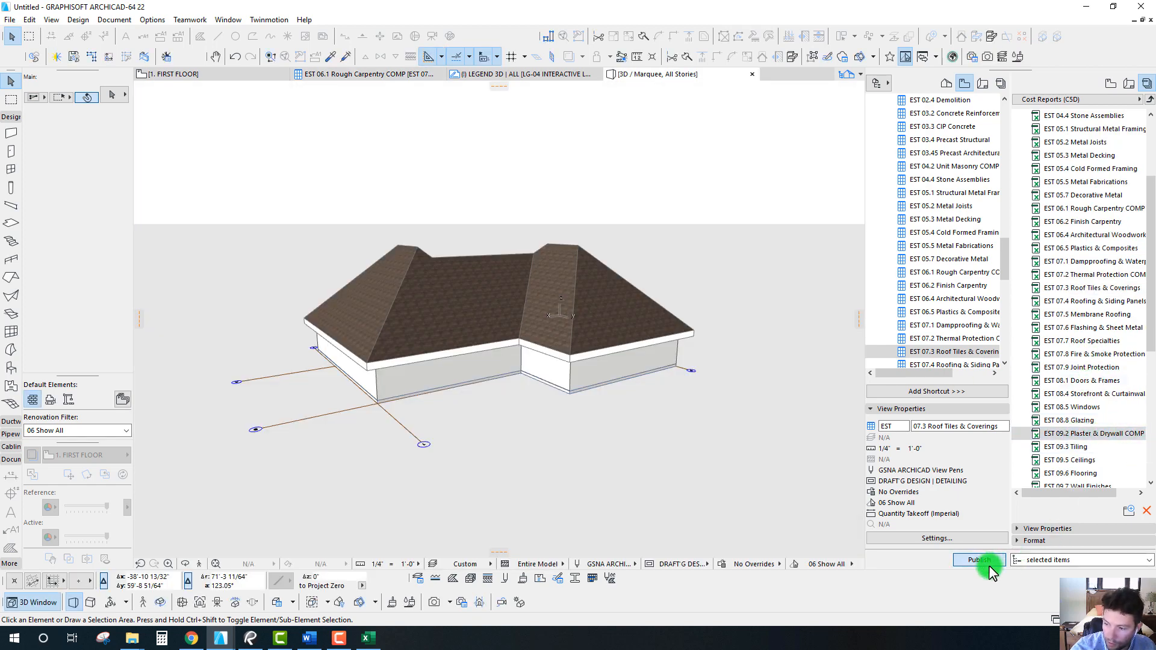
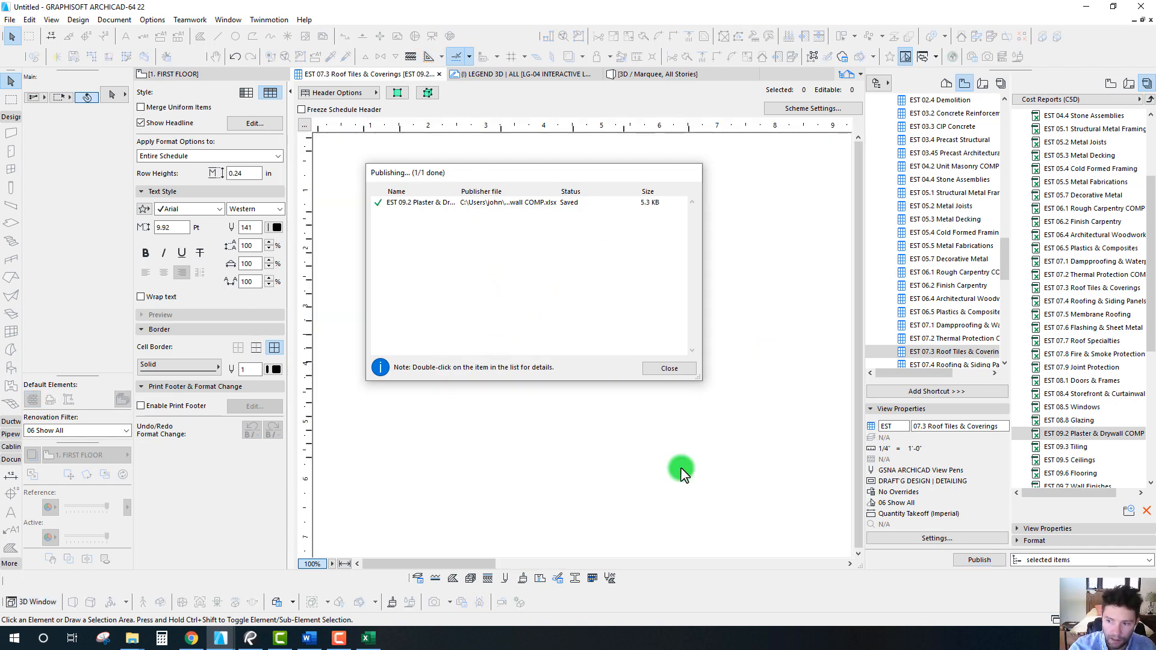
pyautogui.click(670, 369)
pyautogui.press('F3')
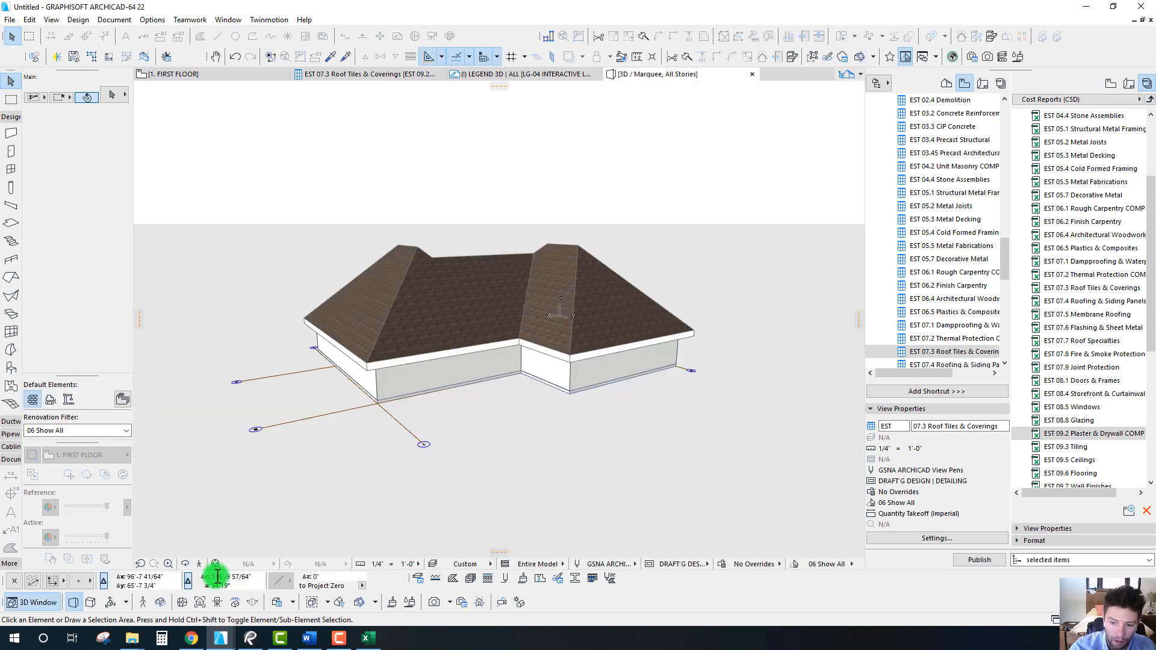
# Step: Switch to ESTIMATE 1.xlsm in Excel, refresh the 06.1 Rough Carpentry sheet from the CSI summary and check its total cost
pyautogui.click(368, 638)
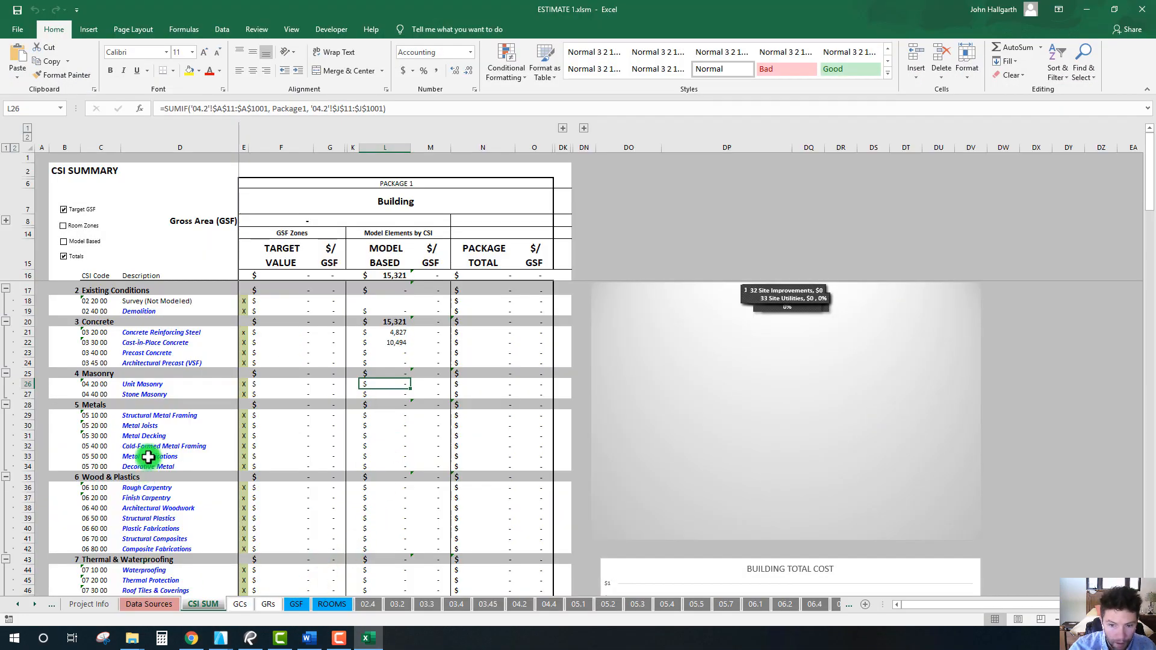
pyautogui.scroll(-1, 166, 468)
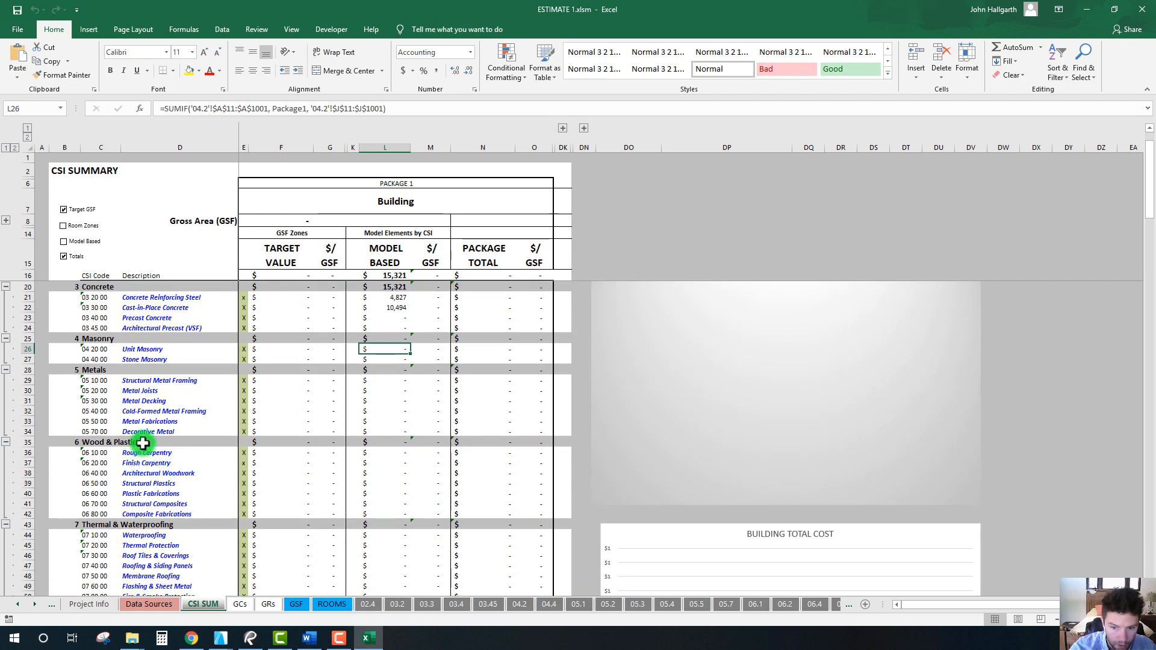
pyautogui.click(145, 455)
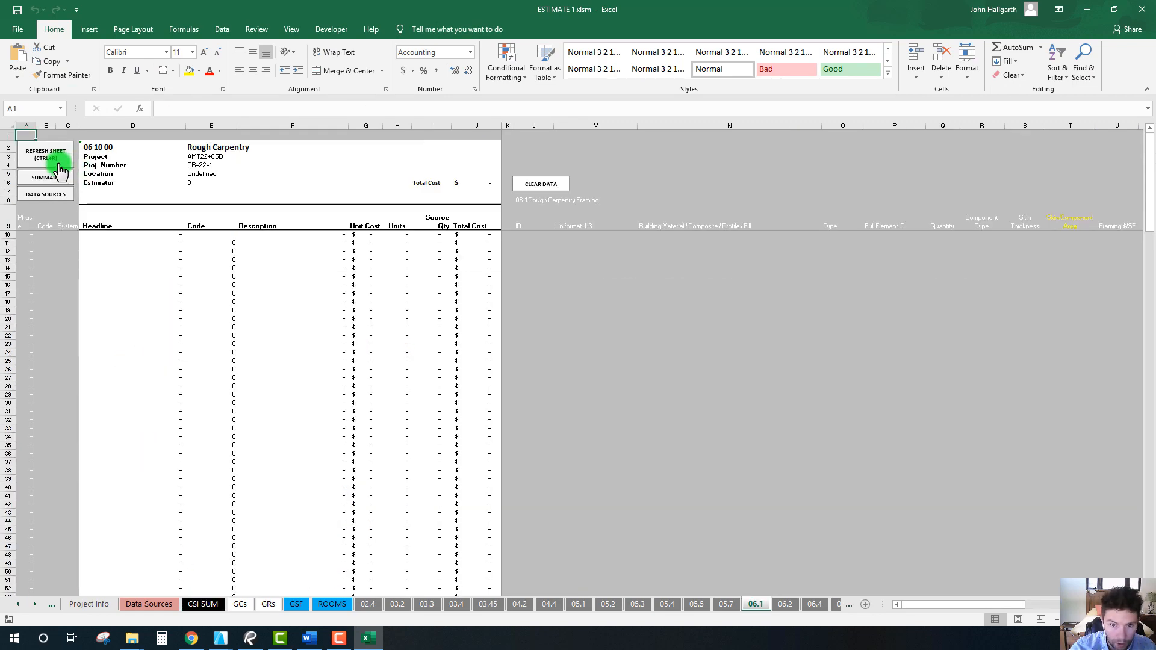
pyautogui.click(47, 151)
pyautogui.click(580, 355)
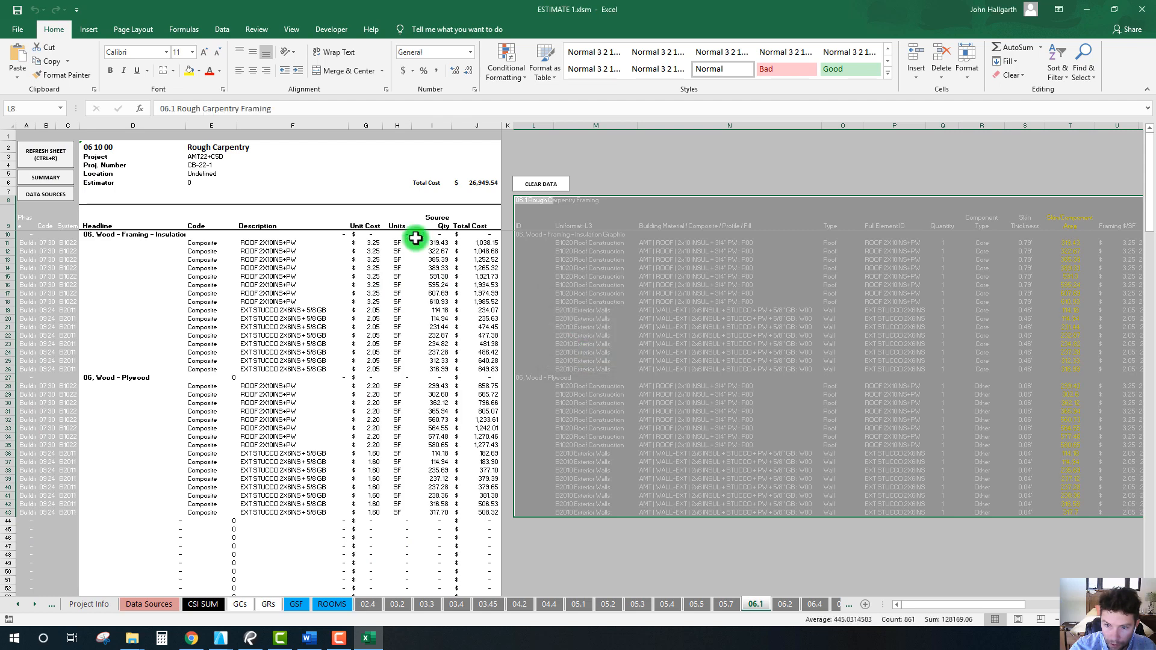
pyautogui.click(473, 183)
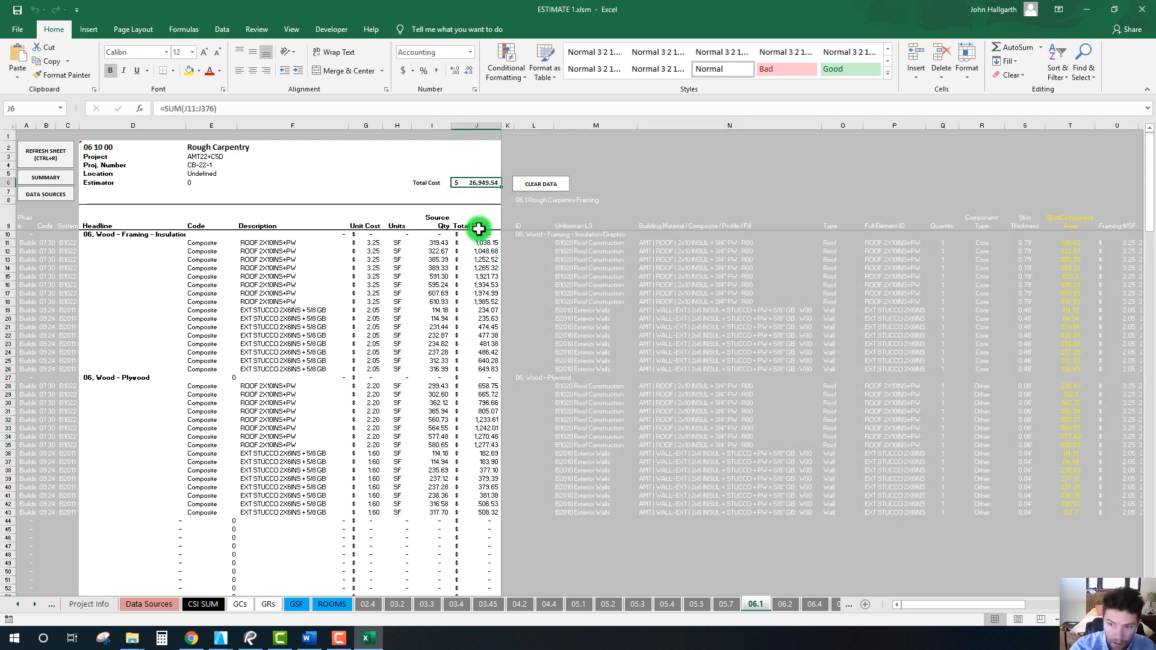
# Step: Open the 07.3 Roof Tiles & Coverings sheet from the CSI summary, refresh it and check its total and unit costs
pyautogui.click(53, 177)
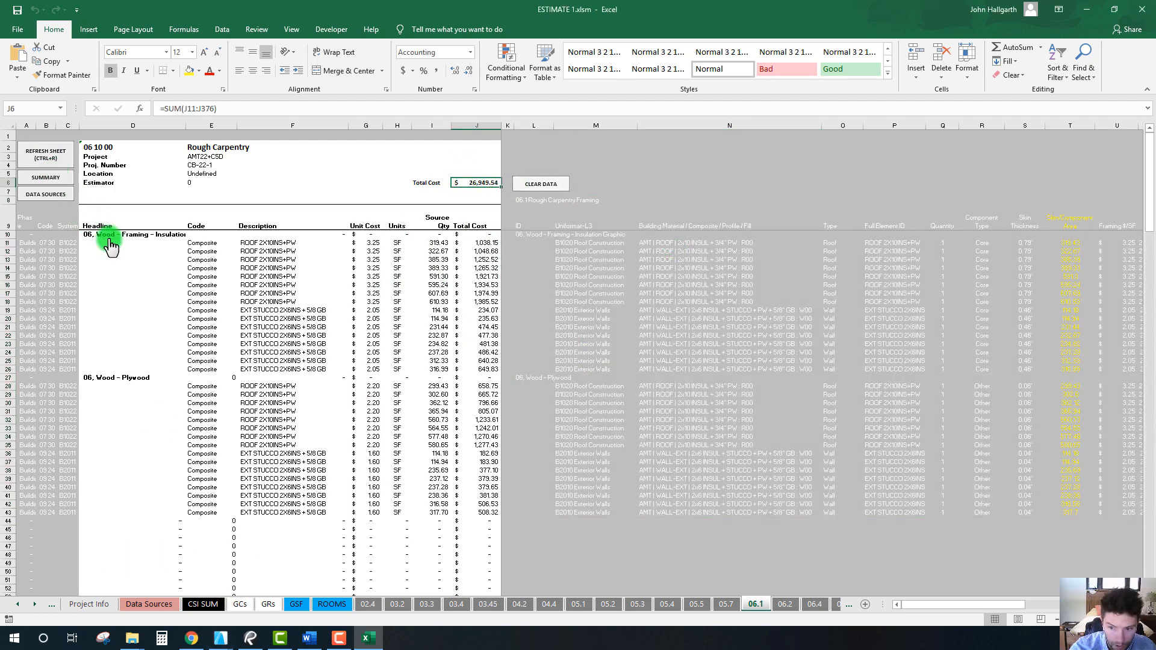
pyautogui.scroll(-4, 418, 336)
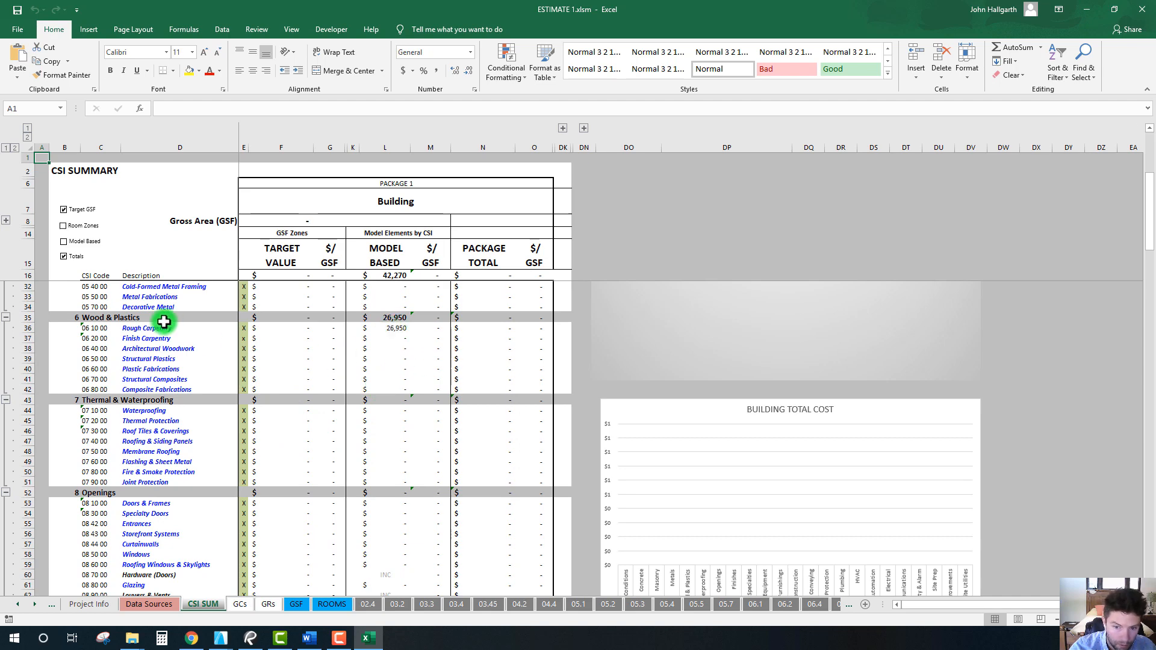
pyautogui.click(158, 432)
pyautogui.click(48, 166)
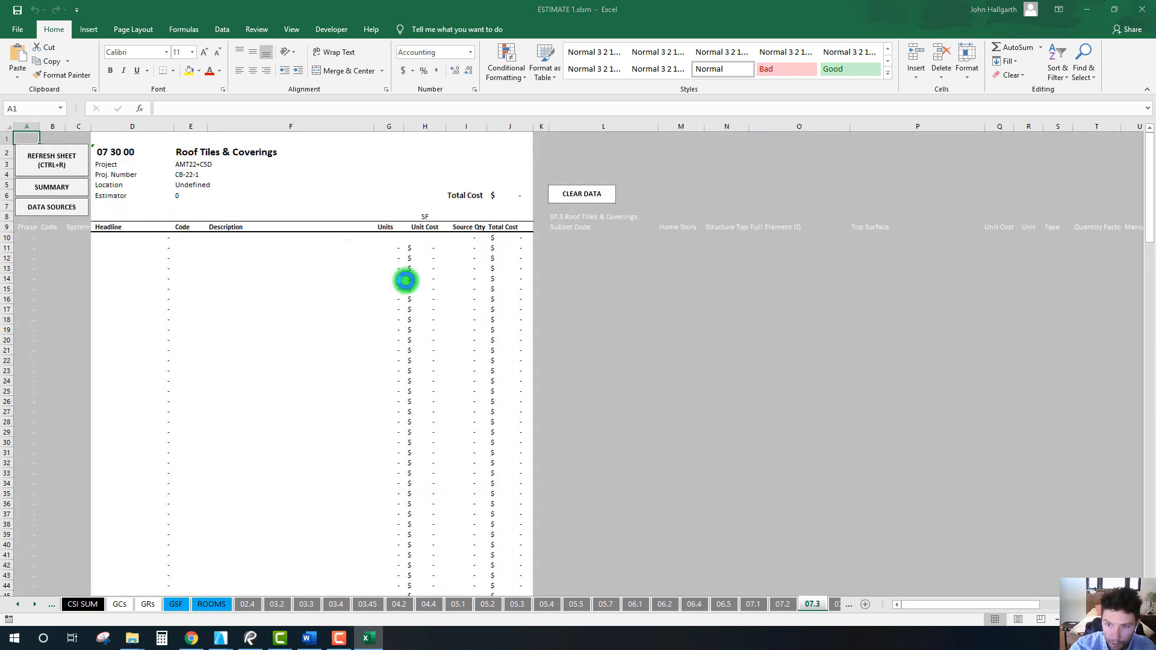
pyautogui.click(581, 352)
pyautogui.click(495, 200)
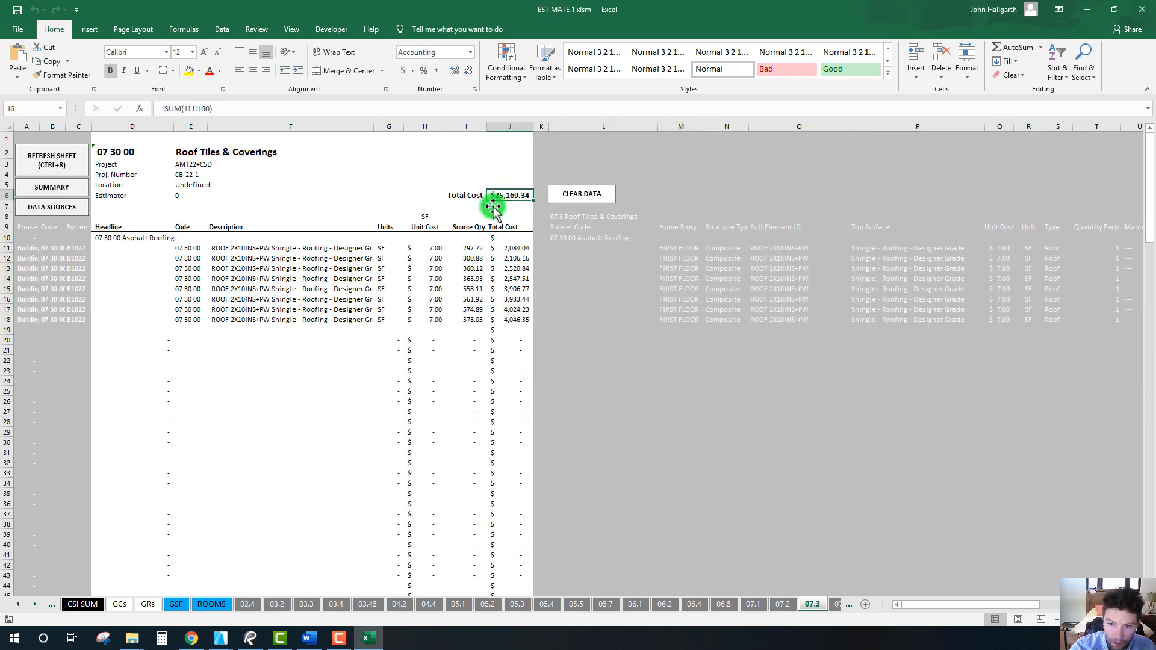
pyautogui.moveTo(434, 246); pyautogui.dragTo(431, 319)
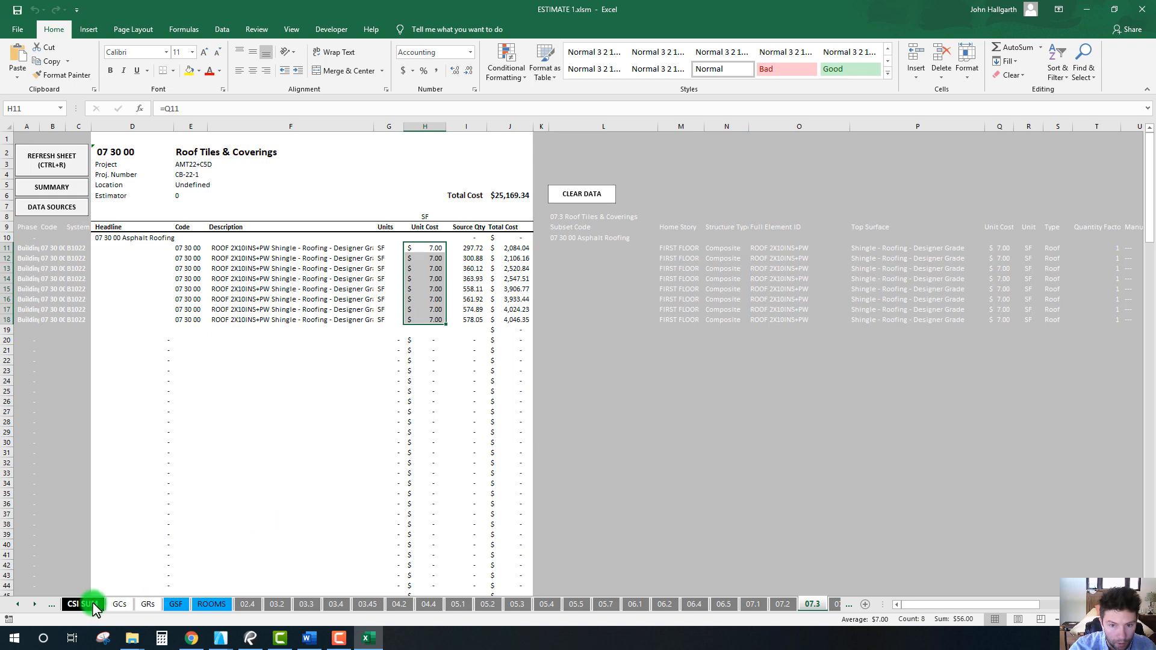
# Step: Check the model-based thermal and waterproofing costs in the CSI summary
pyautogui.click(52, 187)
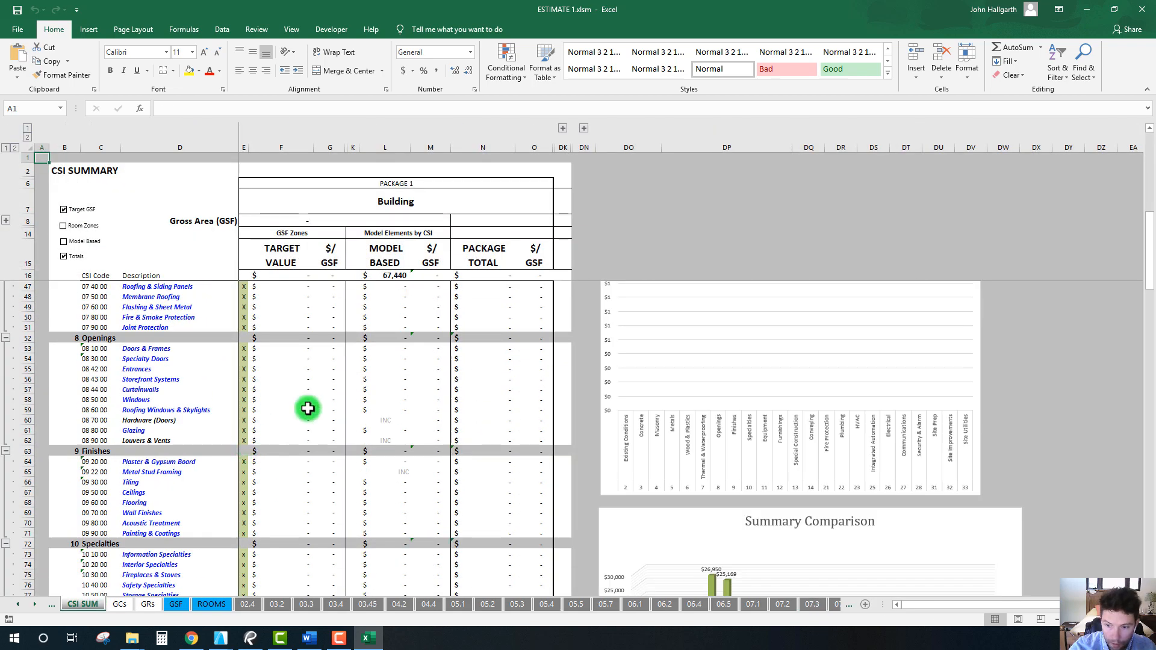
pyautogui.scroll(3, 324, 405)
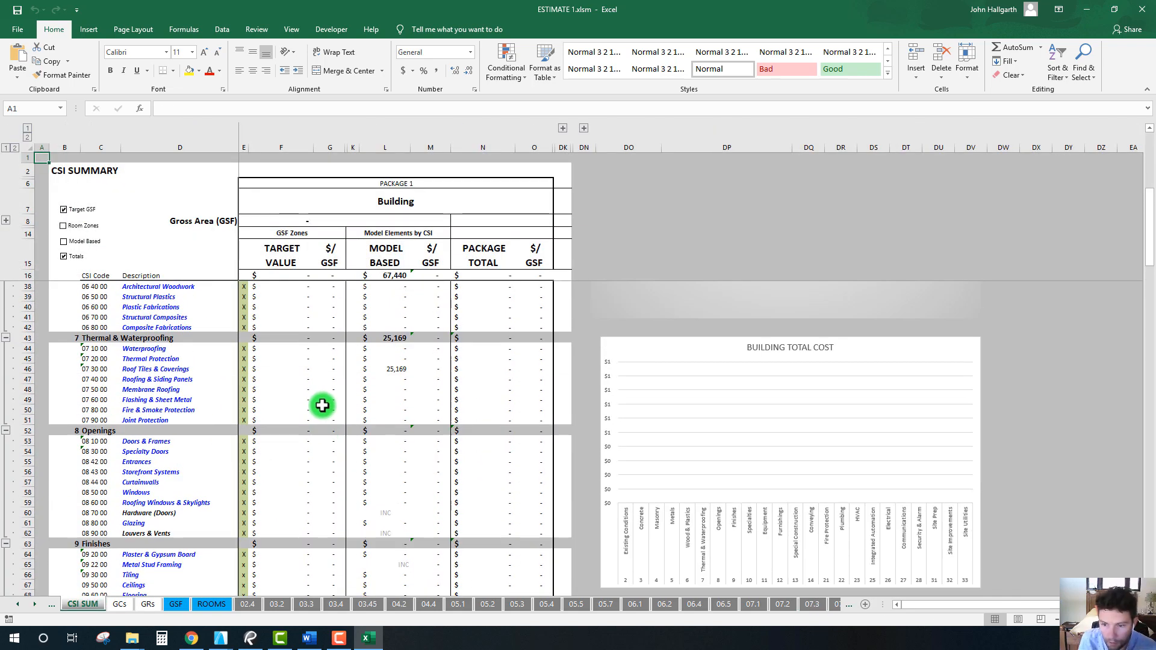
pyautogui.scroll(-2, 292, 459)
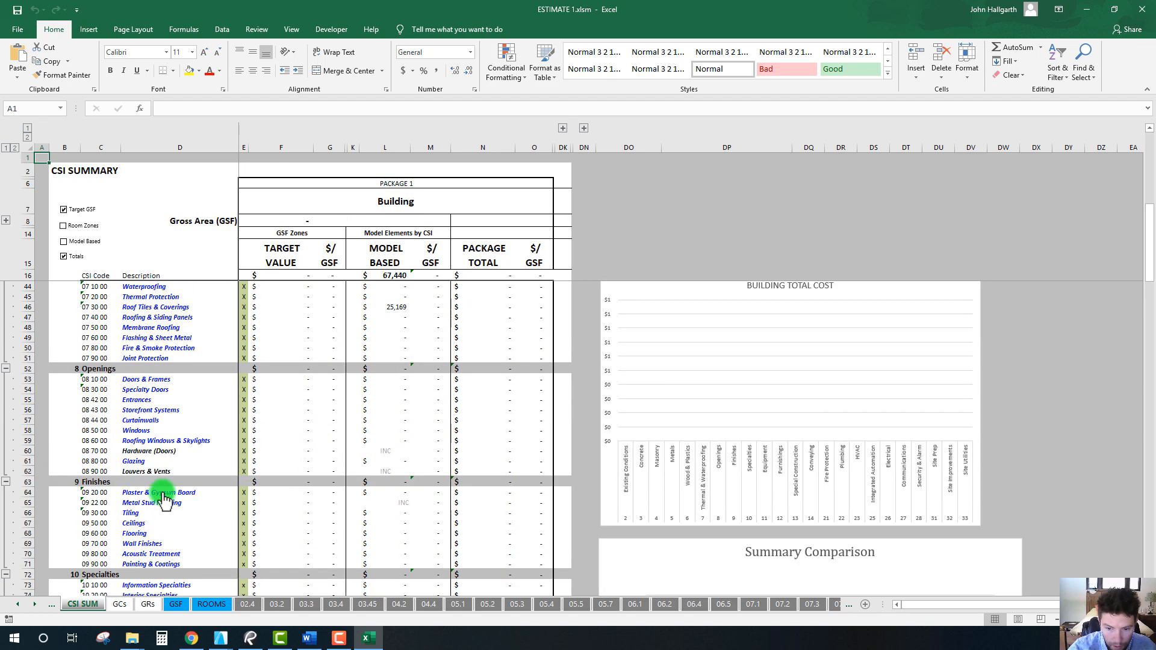
# Step: Refresh the 09.2 Plaster & Drywall sheet from the CSI summary's Finishes division and return to the summary
pyautogui.click(162, 498)
pyautogui.click(46, 154)
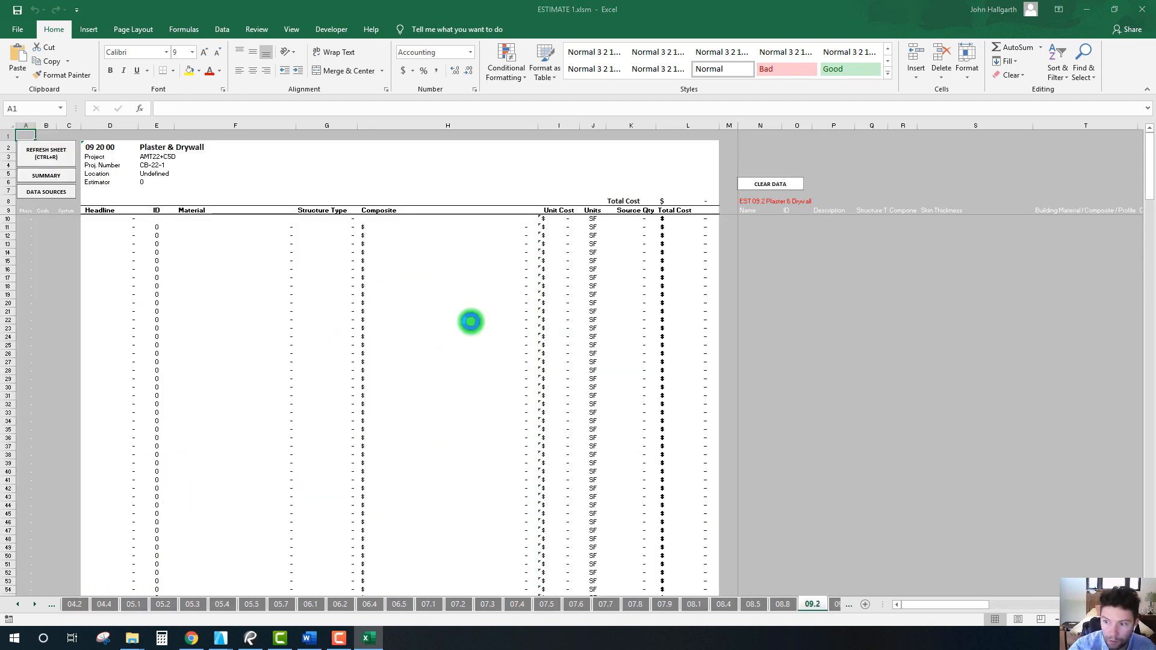
pyautogui.click(588, 356)
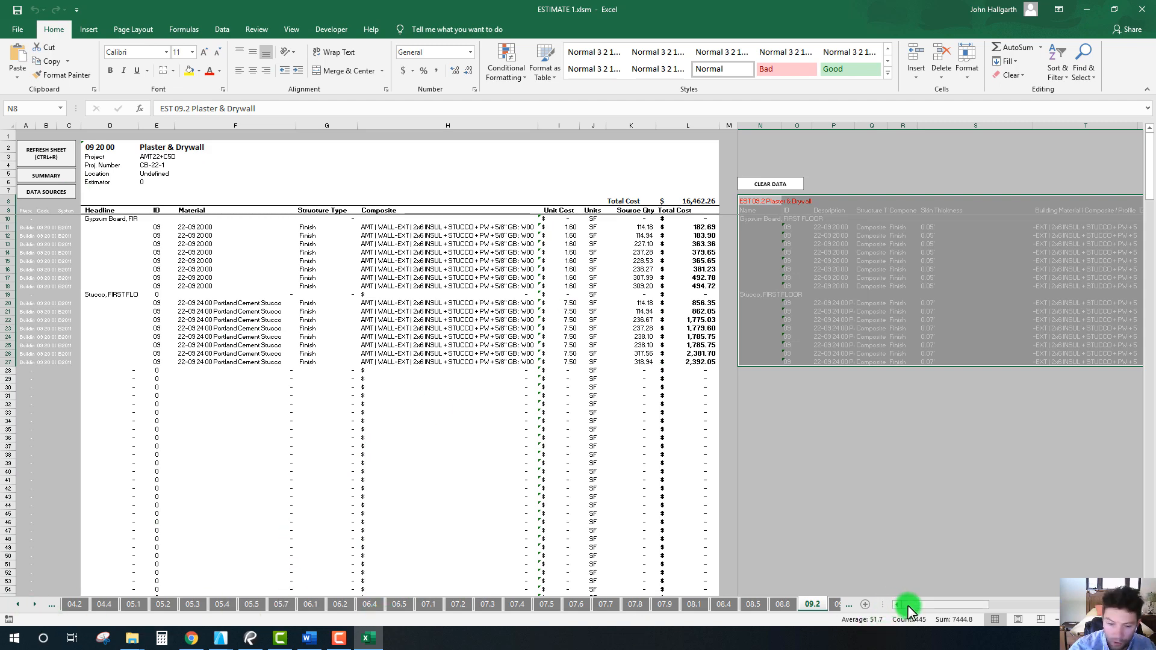
pyautogui.click(65, 179)
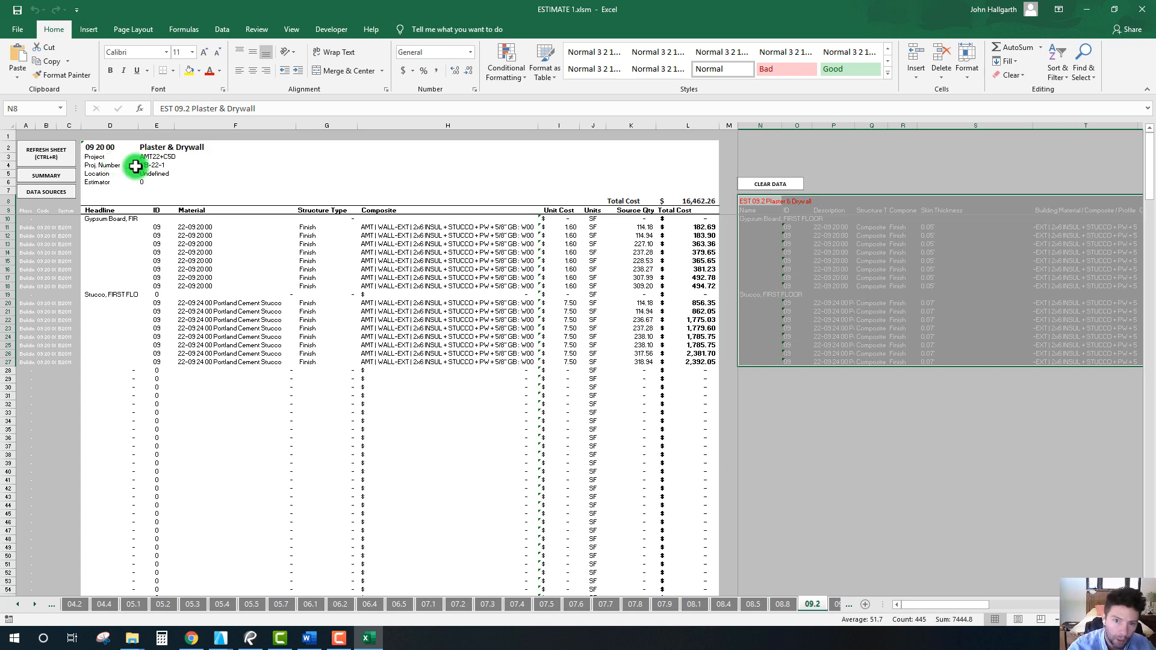
pyautogui.click(45, 176)
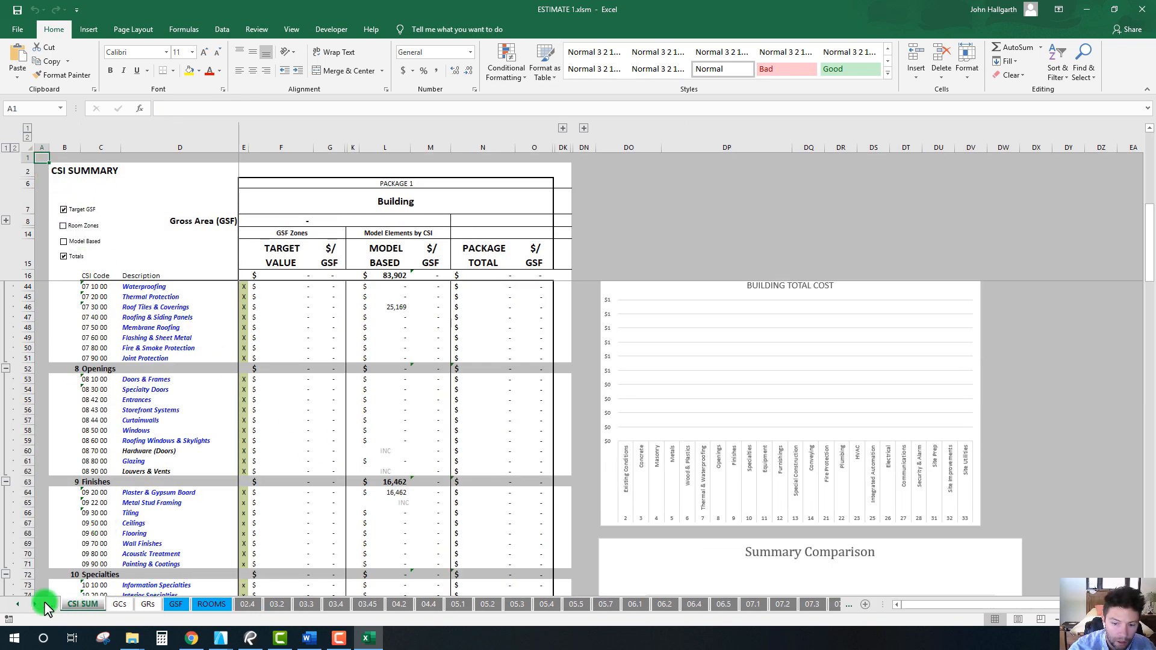
# Step: Look over the Data Sources sheet and return to the first divisions of the CSI summary
pyautogui.click(17, 604)
pyautogui.click(175, 604)
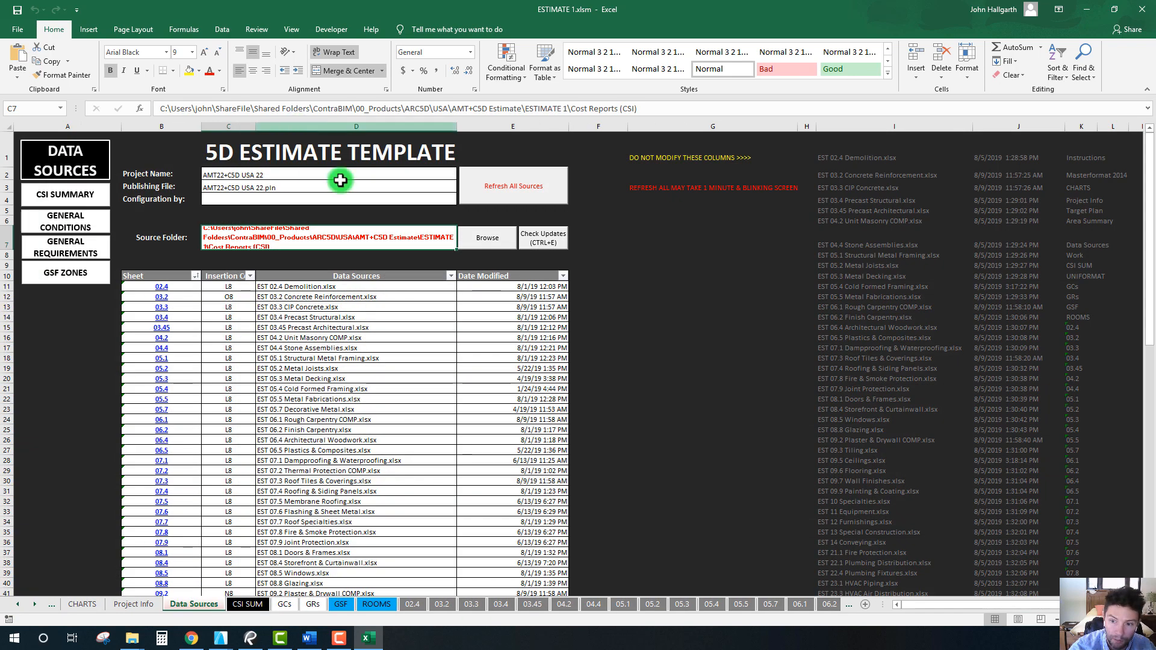
pyautogui.click(247, 604)
pyautogui.scroll(9, 288, 372)
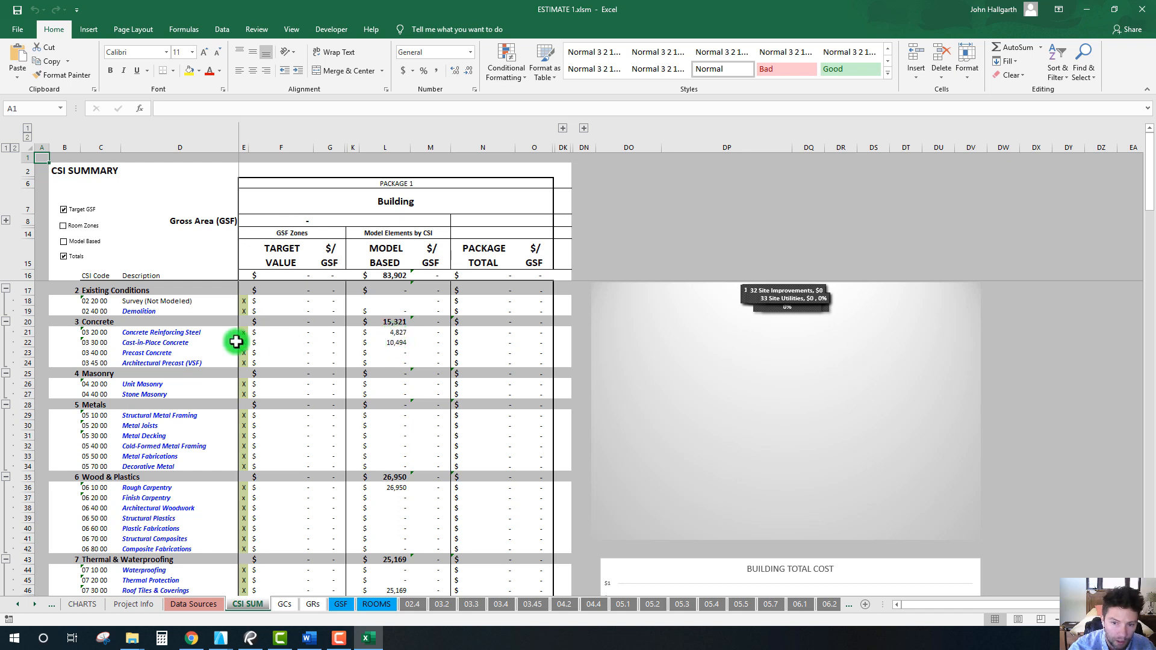
# Step: Compare the GSF Zones target value column with the model-based costs in the CSI summary and return to the ArchiCAD model
pyautogui.click(290, 335)
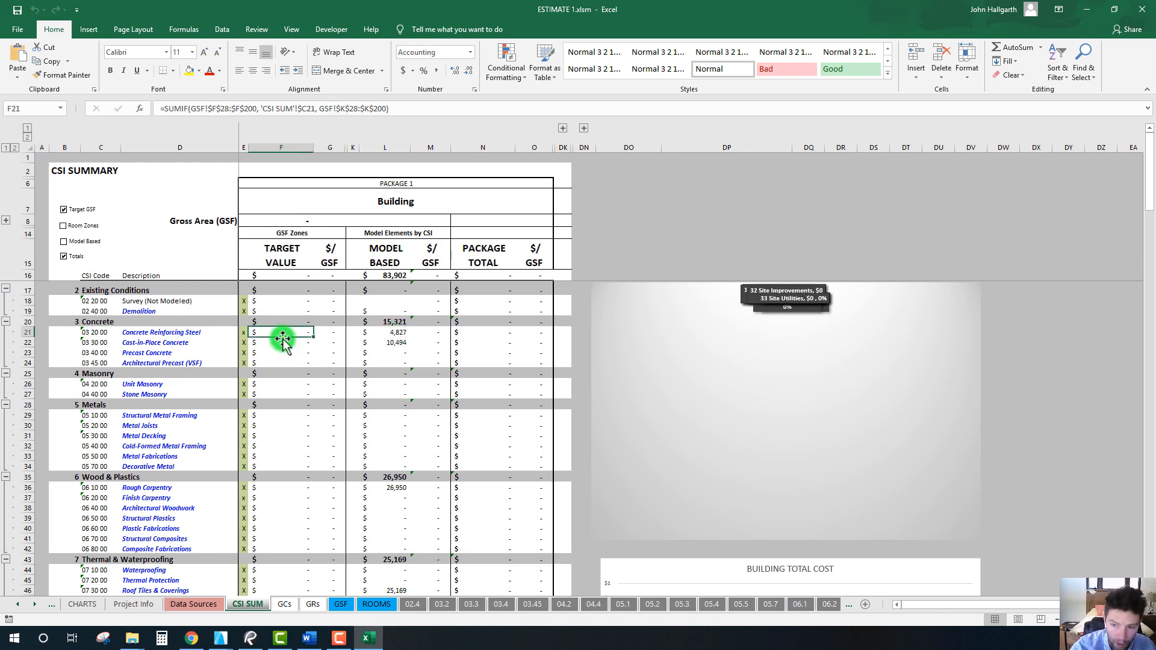
pyautogui.click(221, 640)
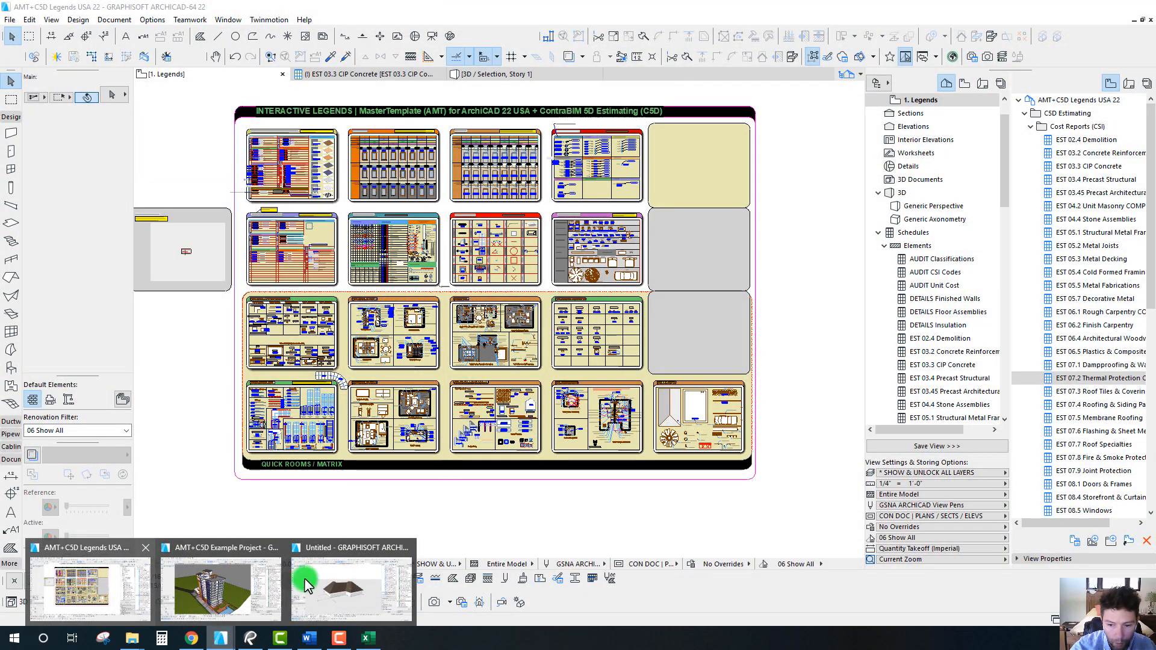
pyautogui.moveTo(366, 588)
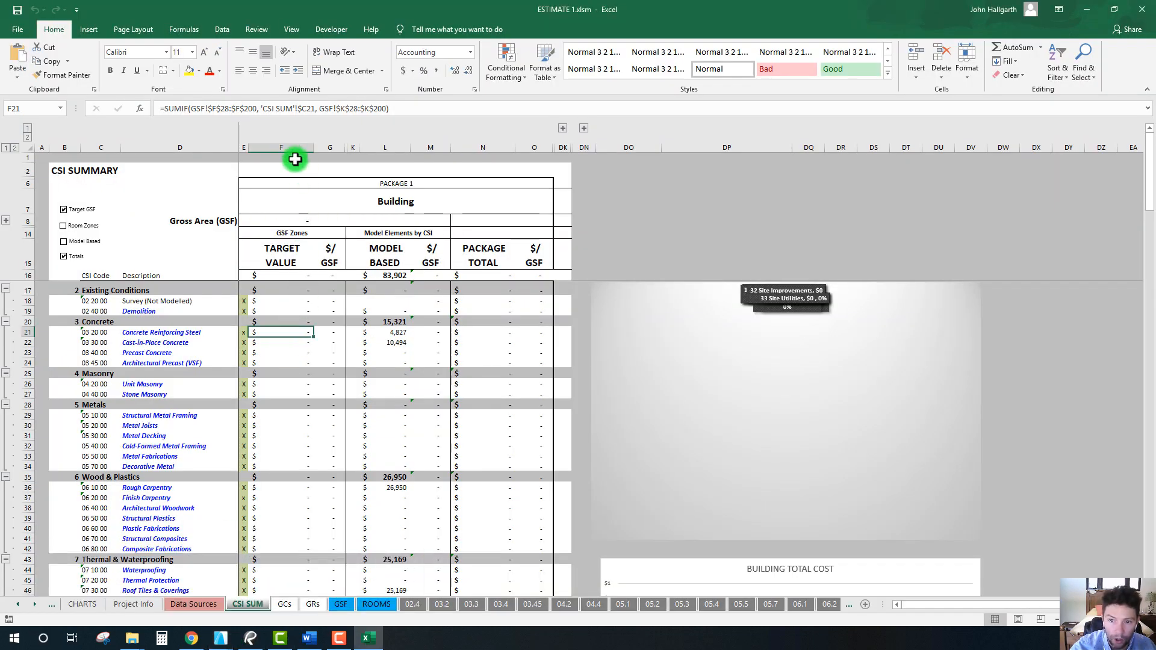
pyautogui.click(280, 147)
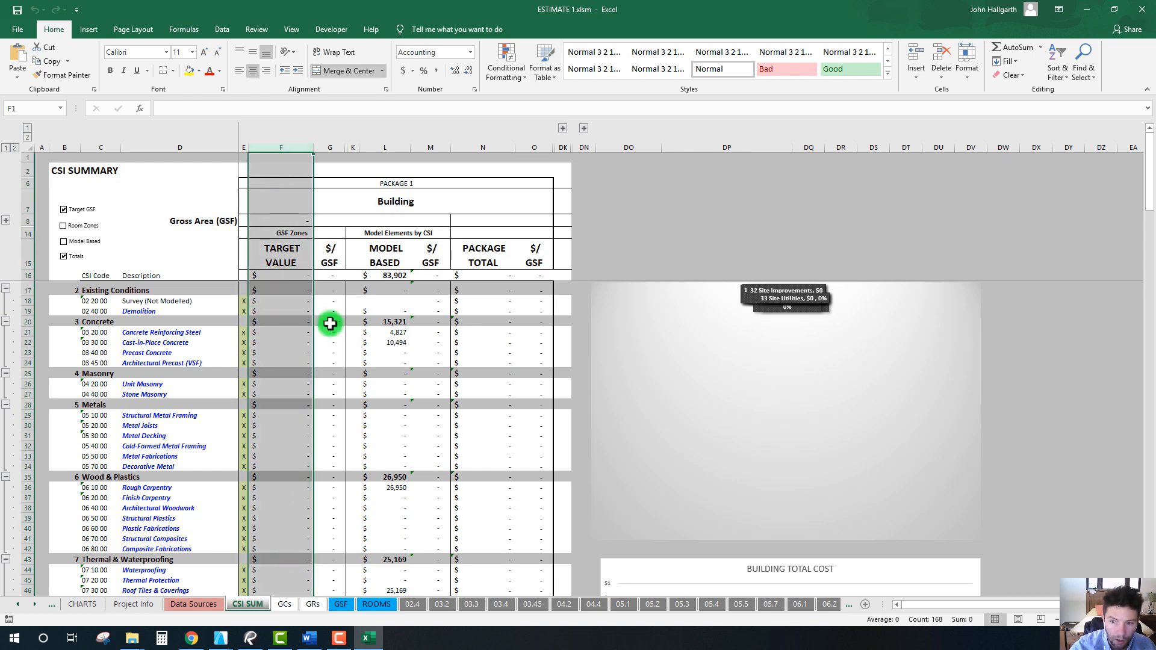
pyautogui.click(390, 332)
pyautogui.click(389, 343)
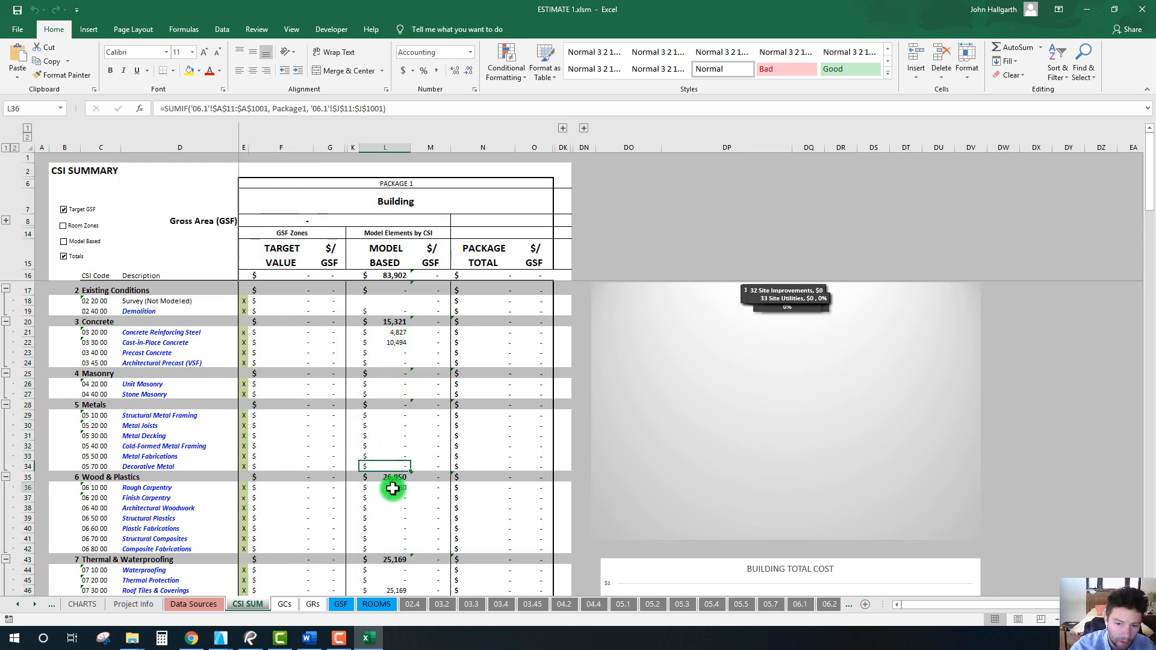
pyautogui.click(282, 148)
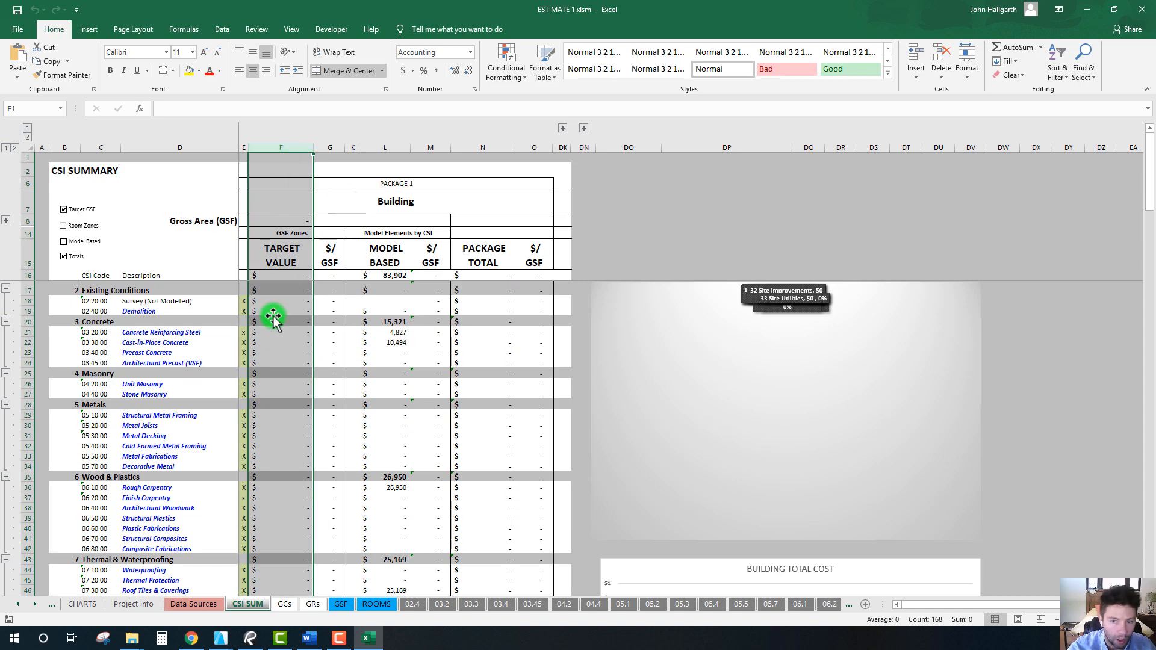
pyautogui.click(1087, 9)
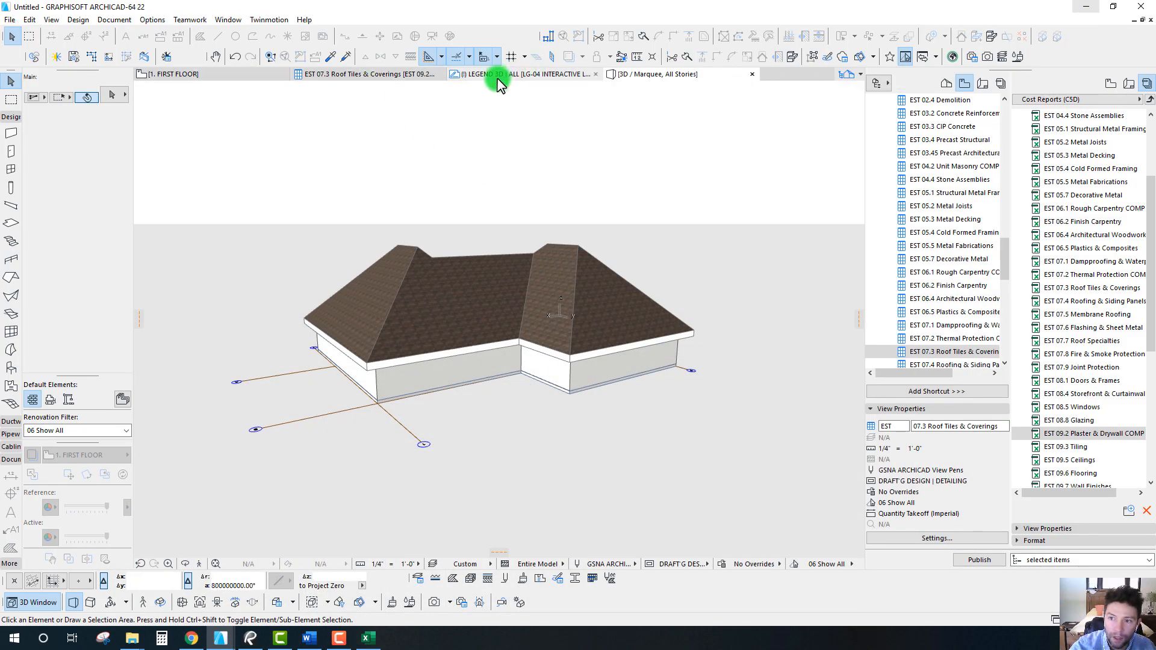
# Step: Pick up the settings of the HOME EXAMPLE zone from the GSF Zone Example legend in the LEGEND 3D | ALL worksheet
pyautogui.click(534, 72)
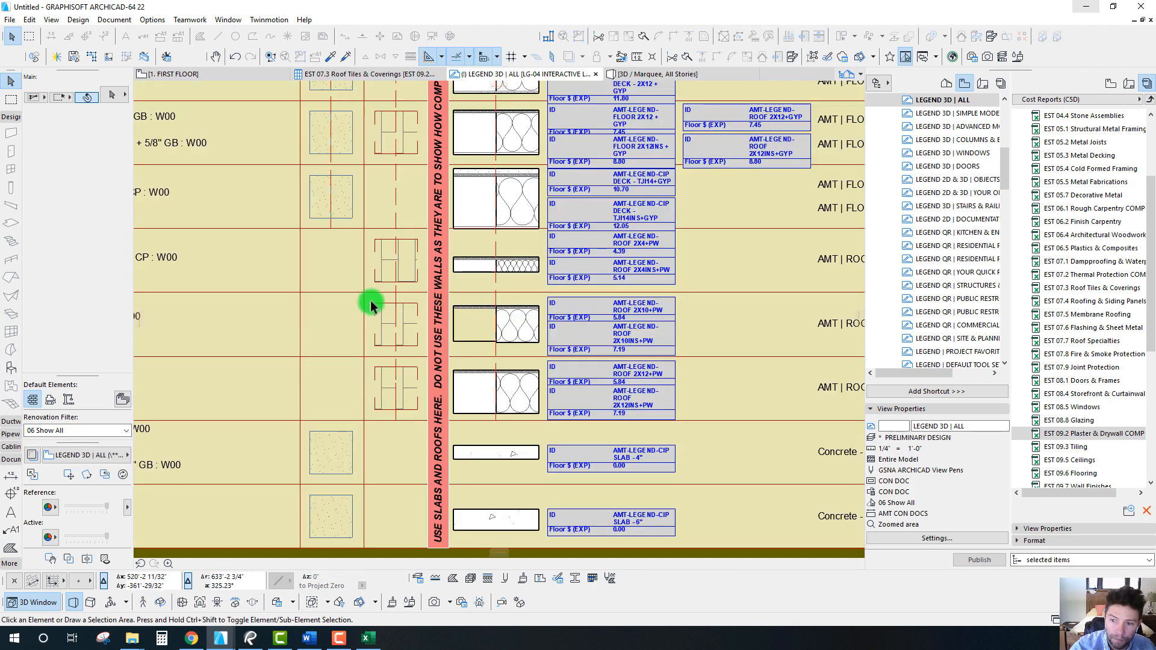
pyautogui.scroll(-5, 374, 315)
pyautogui.moveTo(374, 315); pyautogui.dragTo(743, 444, button='middle')
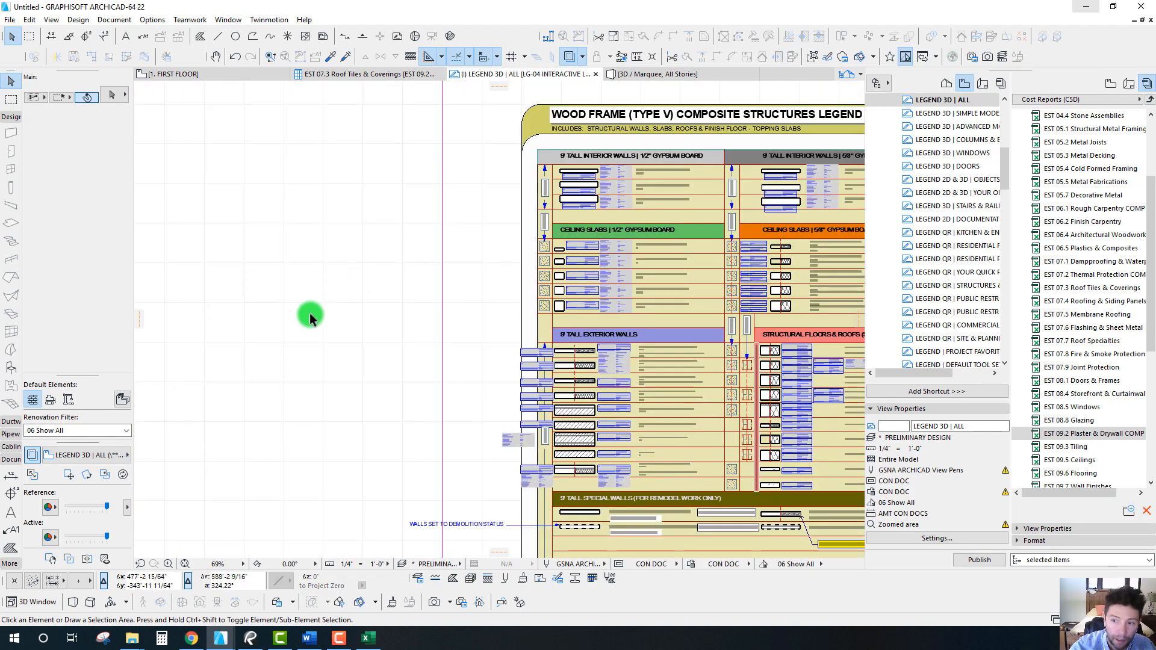
pyautogui.scroll(-2, 325, 350)
pyautogui.moveTo(325, 351); pyautogui.dragTo(363, 309, button='middle')
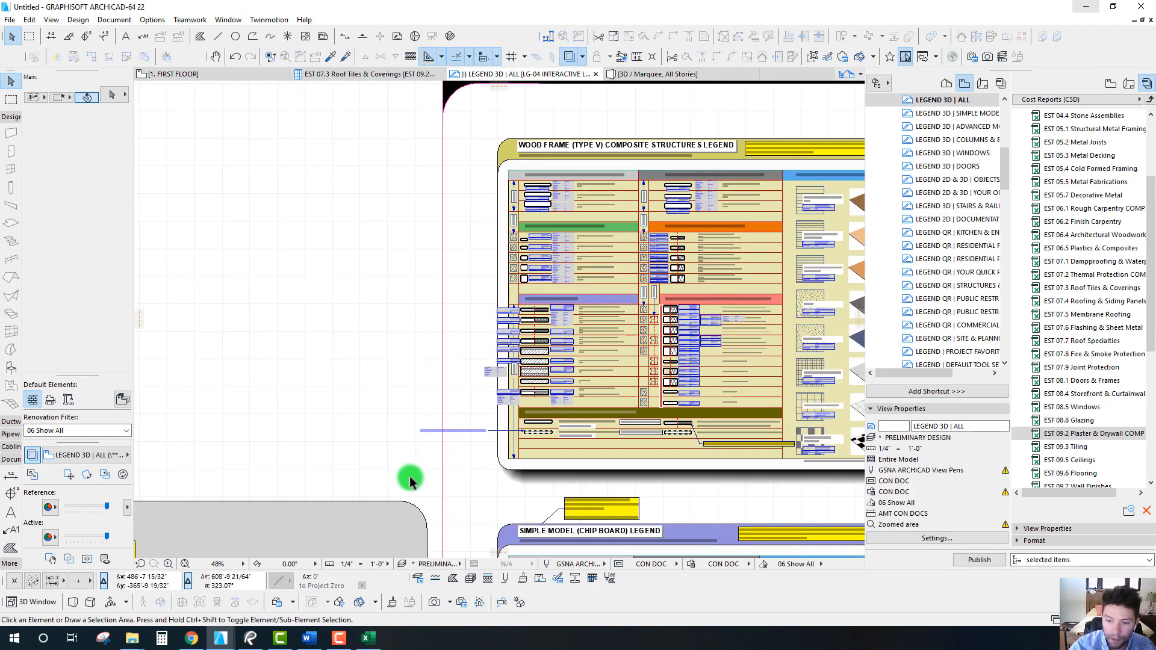
pyautogui.moveTo(410, 478); pyautogui.dragTo(564, 224, button='middle')
pyautogui.moveTo(318, 440); pyautogui.dragTo(420, 278, button='middle')
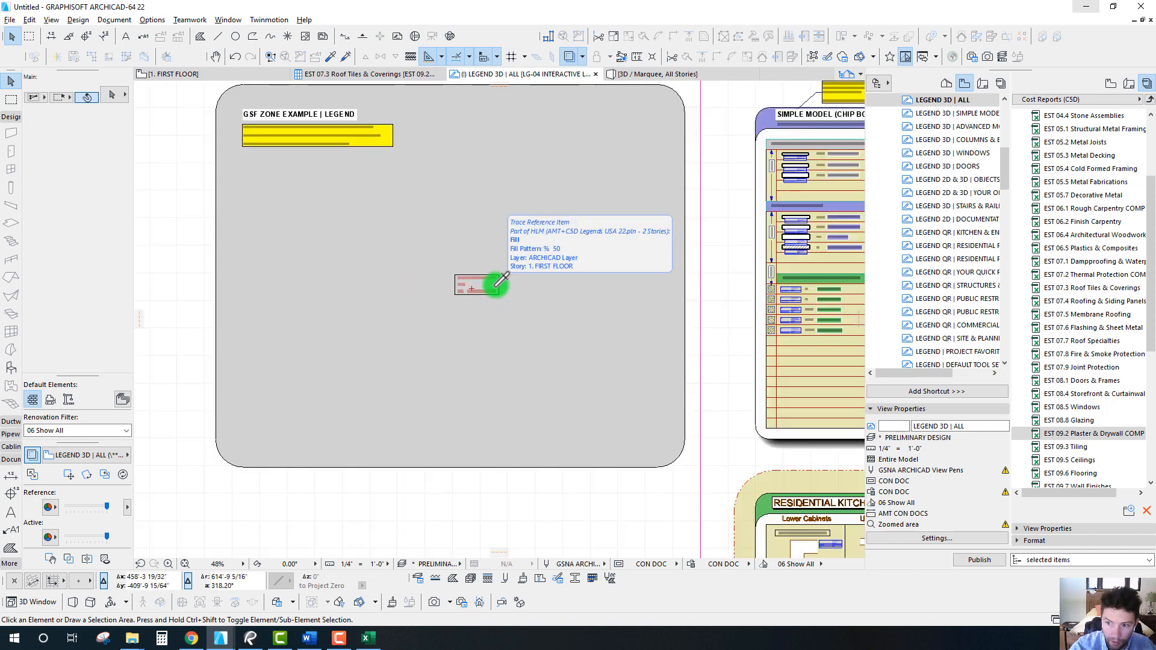
pyautogui.keyDown('alt'); pyautogui.click(495, 285); pyautogui.keyUp('alt')
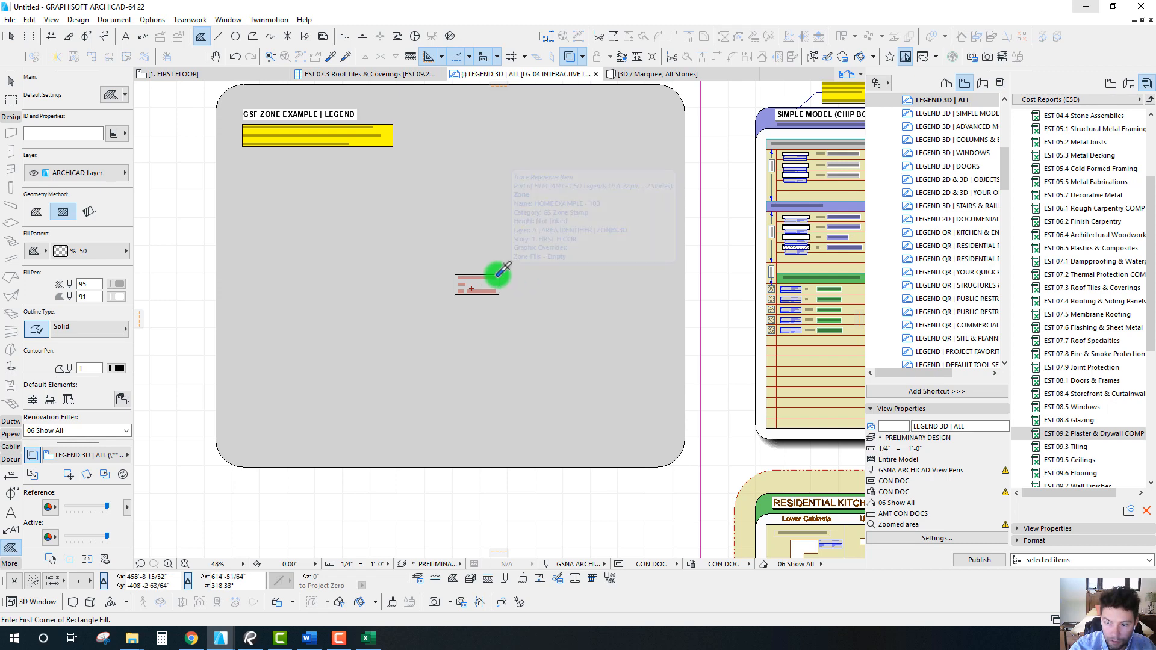
pyautogui.keyDown('alt'); pyautogui.click(475, 289); pyautogui.keyUp('alt')
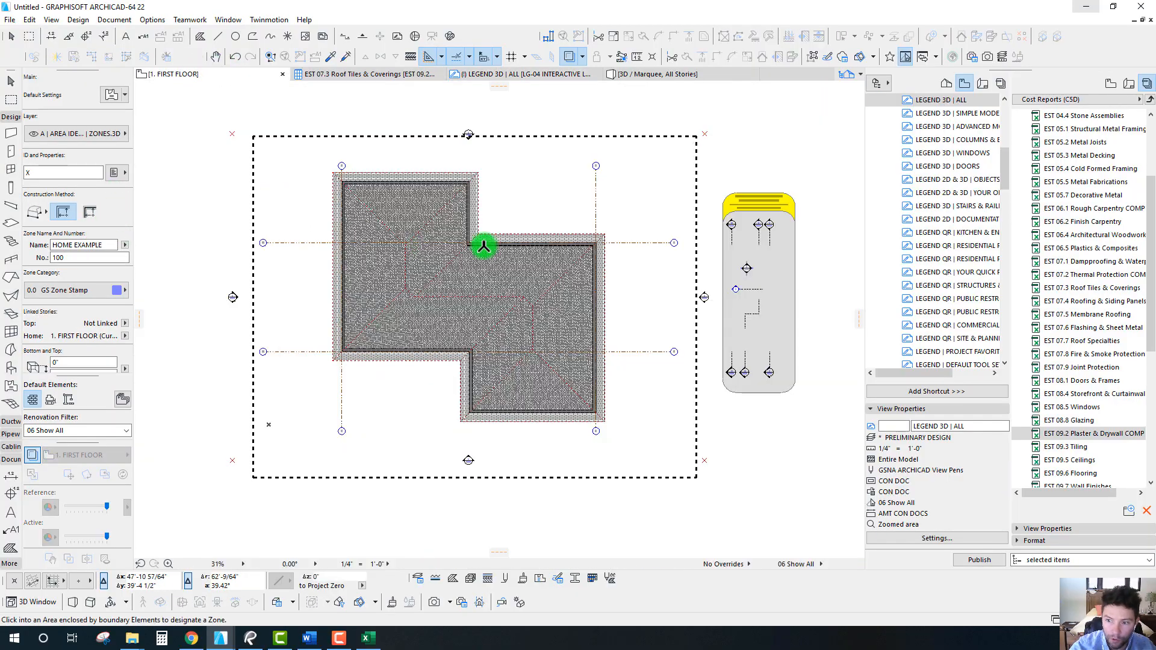
# Step: Place the HOME EXAMPLE zone with its stamp inside the house's walls on the first floor plan and select it
pyautogui.scroll(6, 469, 230)
pyautogui.moveTo(457, 216); pyautogui.dragTo(619, 144, button='middle')
pyautogui.scroll(-4, 620, 158)
pyautogui.moveTo(627, 307); pyautogui.dragTo(521, 215, button='middle')
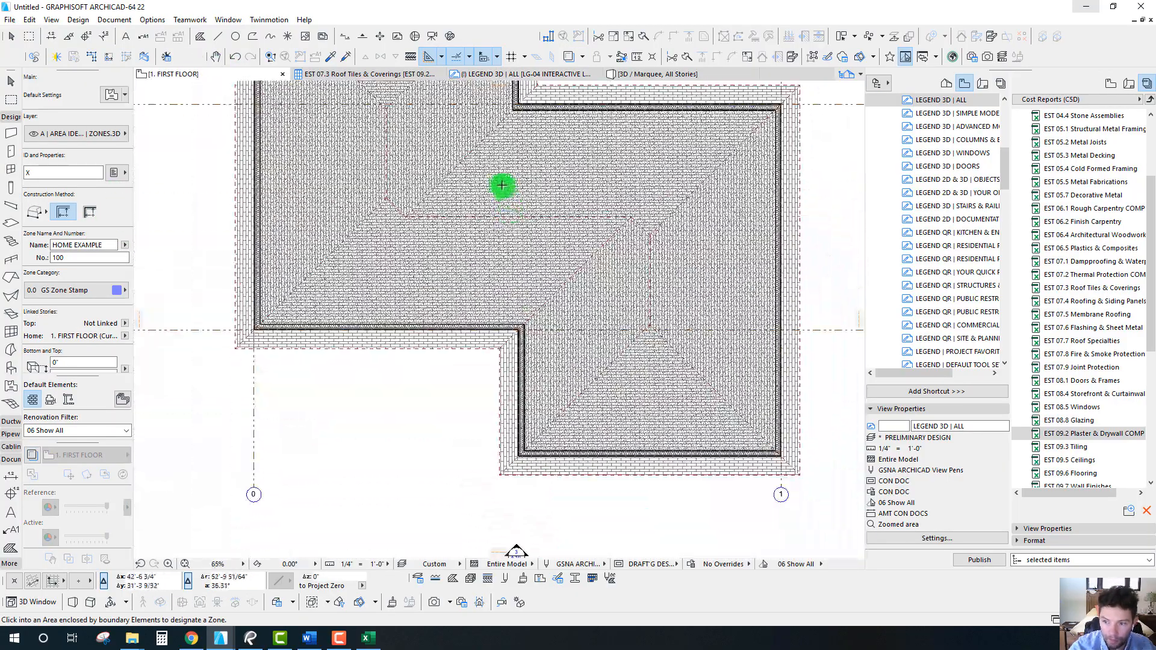
pyautogui.click(506, 197)
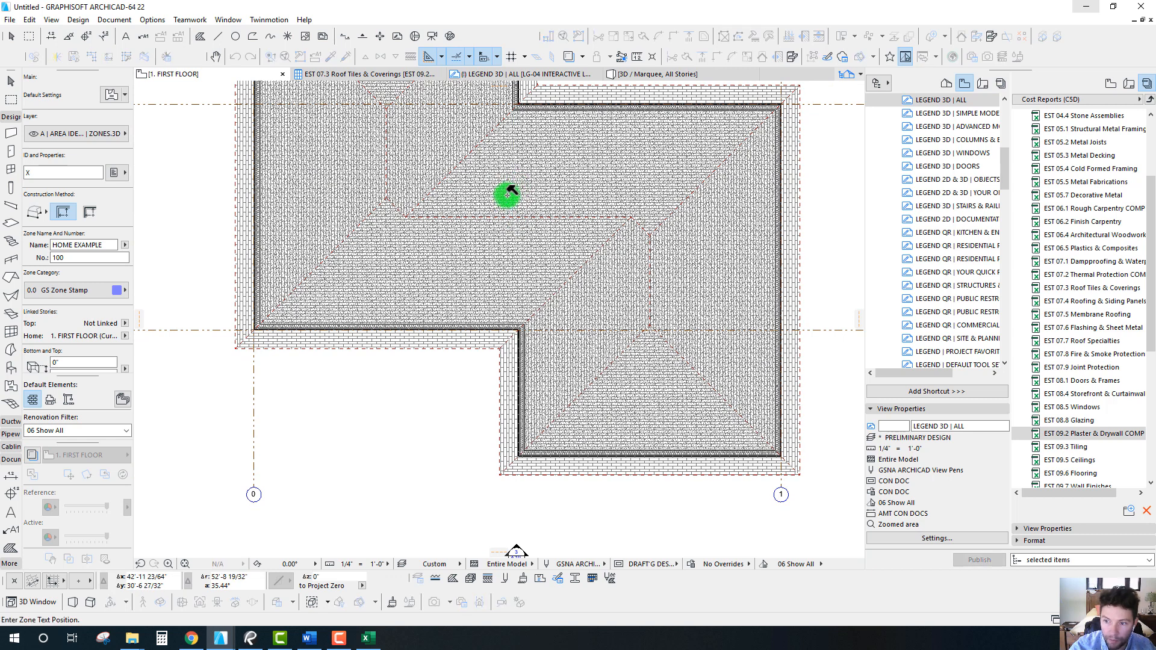
pyautogui.click(508, 193)
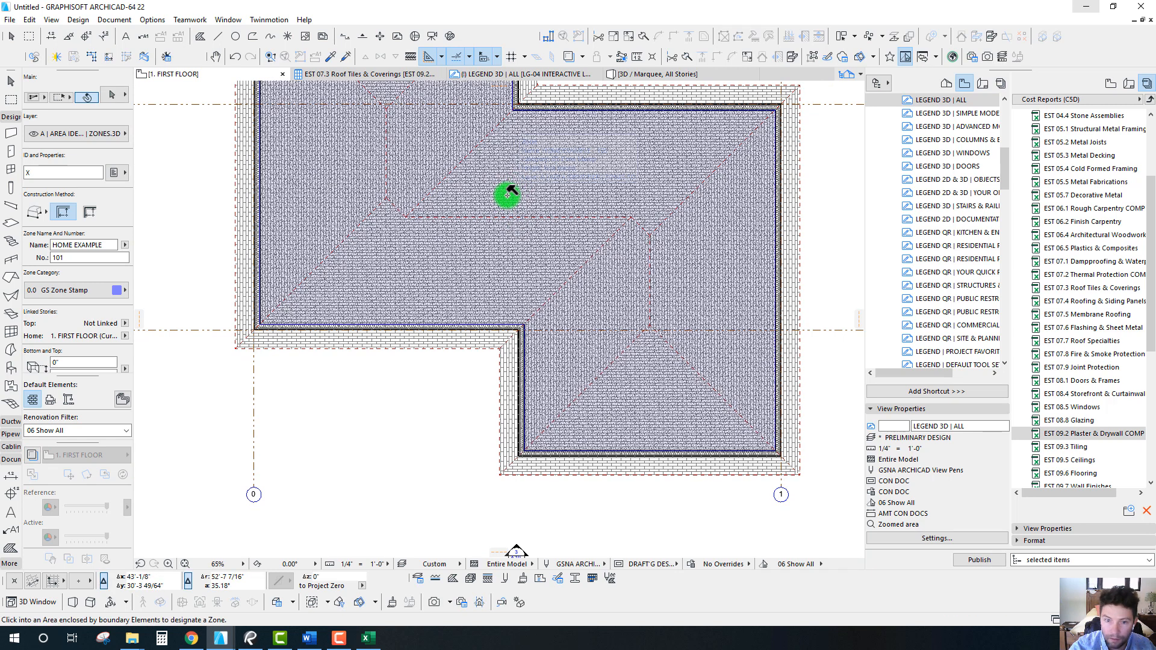
pyautogui.keyDown('shift'); pyautogui.click(508, 195); pyautogui.keyUp('shift')
pyautogui.scroll(-3, 506, 250)
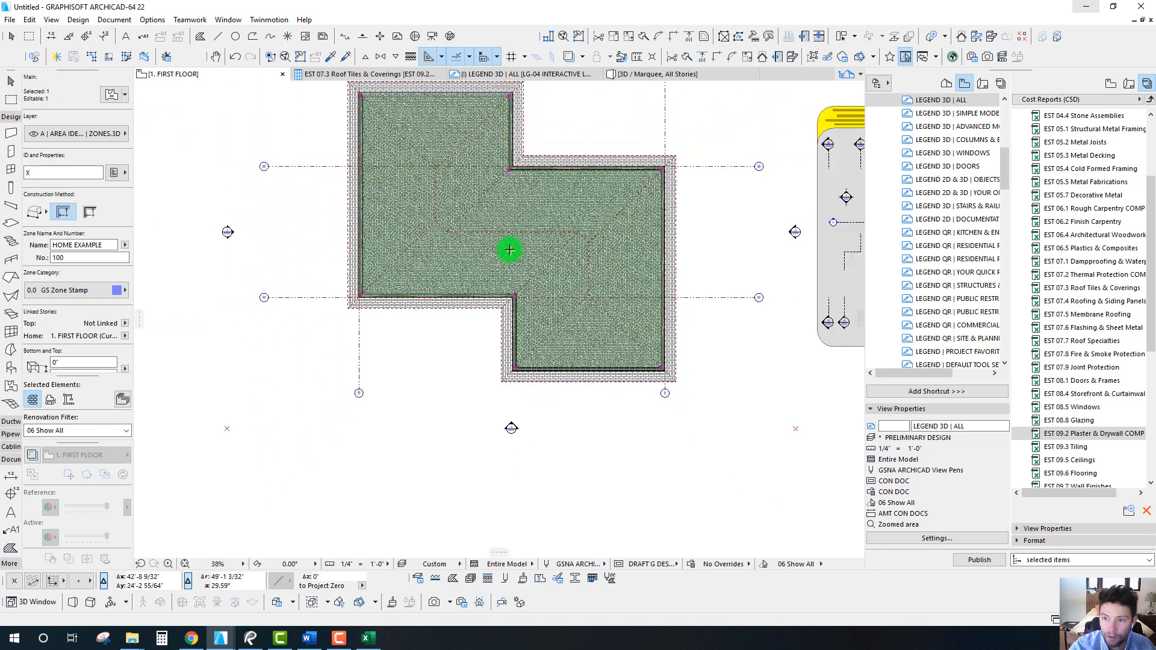
pyautogui.moveTo(508, 248); pyautogui.dragTo(490, 297, button='middle')
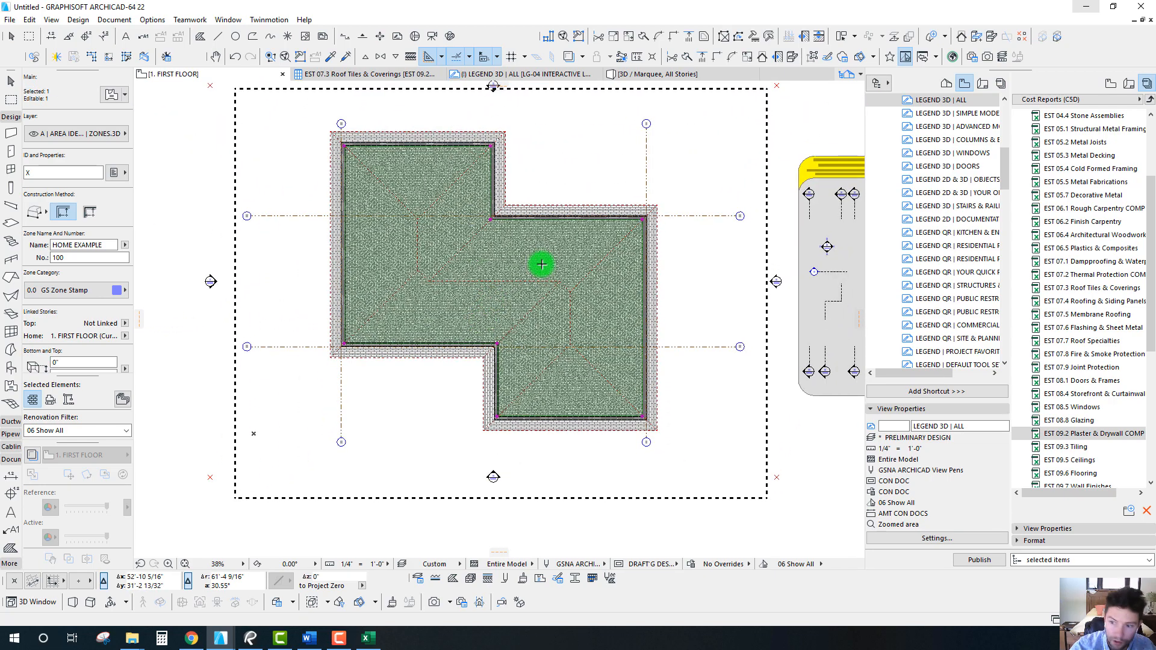
# Step: Open the ZONE GSF ESTIMATE schedule from the C5D Estimating Zone Reports and look over its CSI unit costs
pyautogui.click(962, 84)
pyautogui.click(963, 84)
pyautogui.scroll(-8, 908, 271)
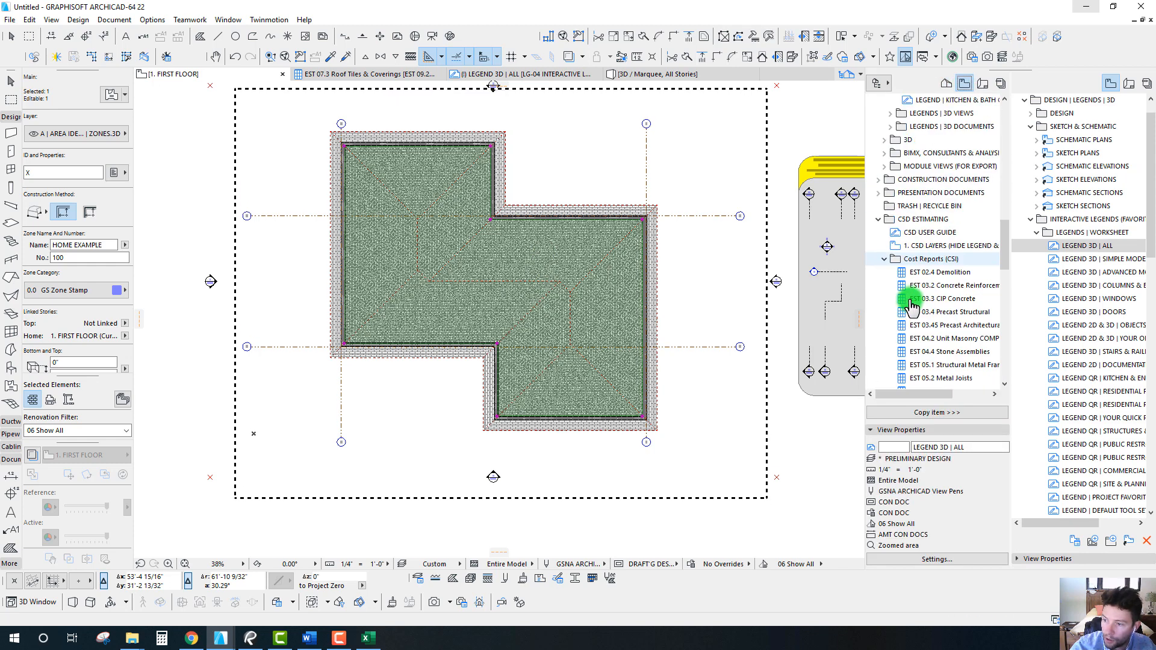
pyautogui.click(884, 259)
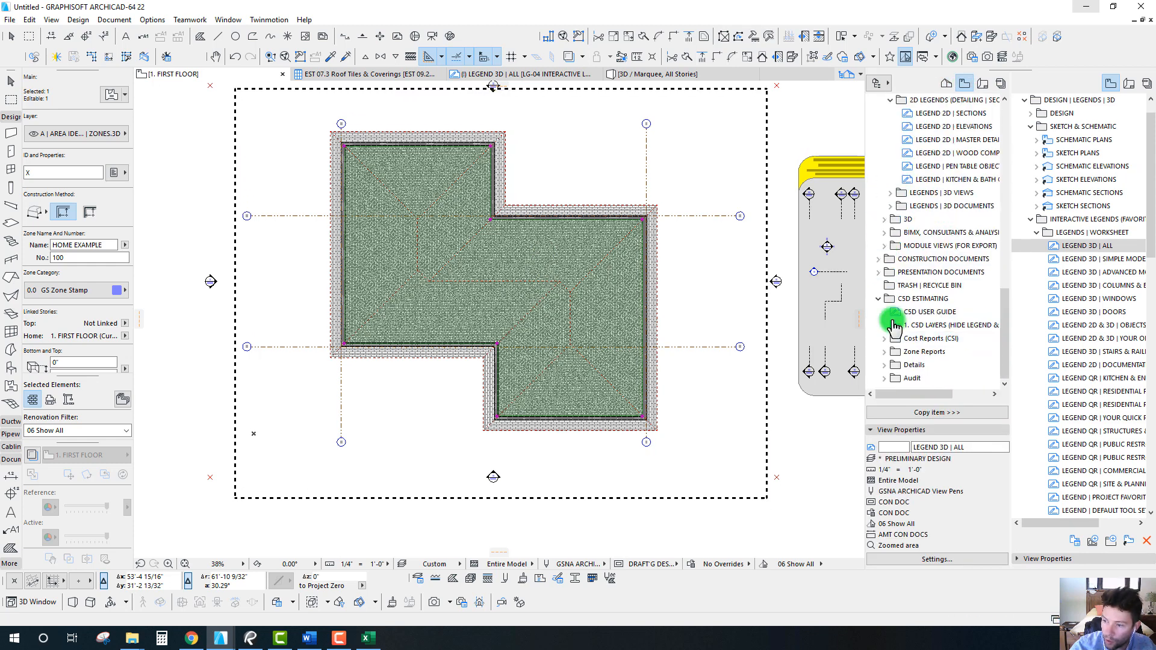
pyautogui.click(884, 352)
pyautogui.doubleClick(926, 365)
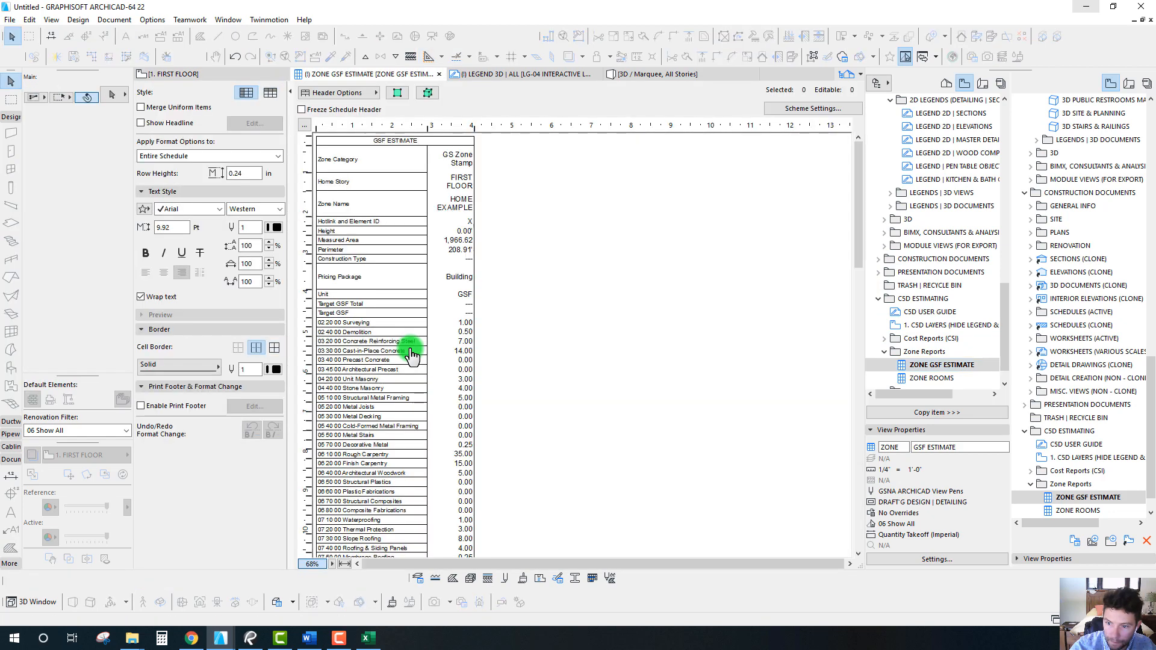
pyautogui.scroll(-3, 446, 391)
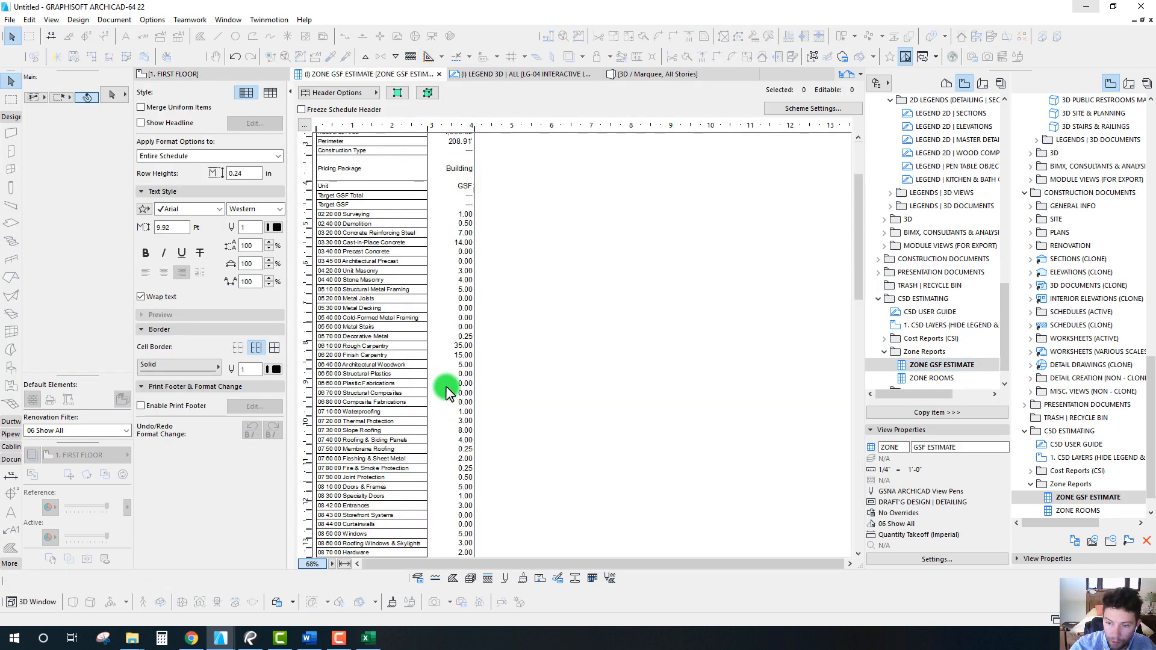
pyautogui.scroll(3, 442, 402)
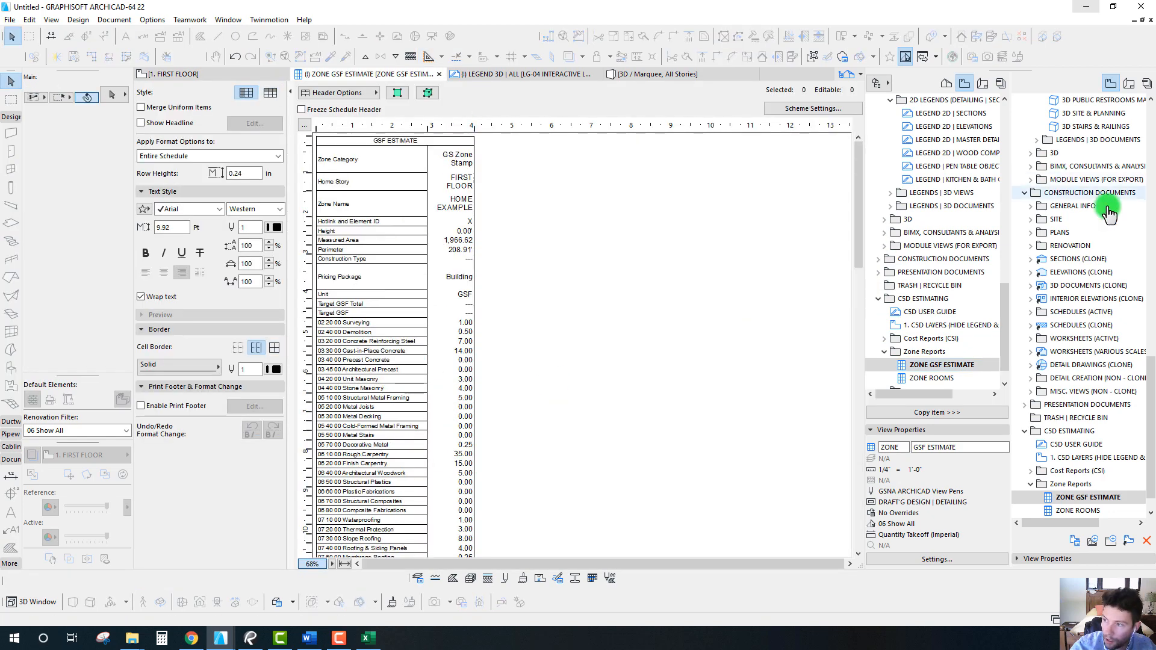
# Step: Publish only the ZONE GSF ESTIMATE report from the Cost Reports publisher set
pyautogui.click(1145, 83)
pyautogui.scroll(5, 1068, 159)
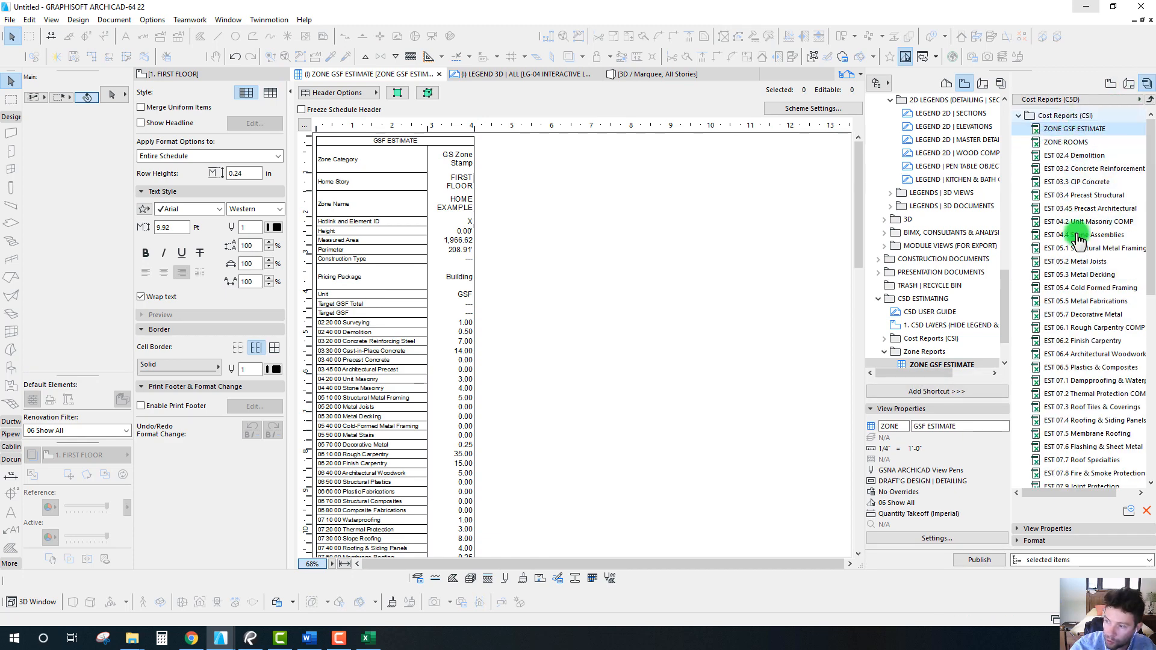
pyautogui.click(969, 557)
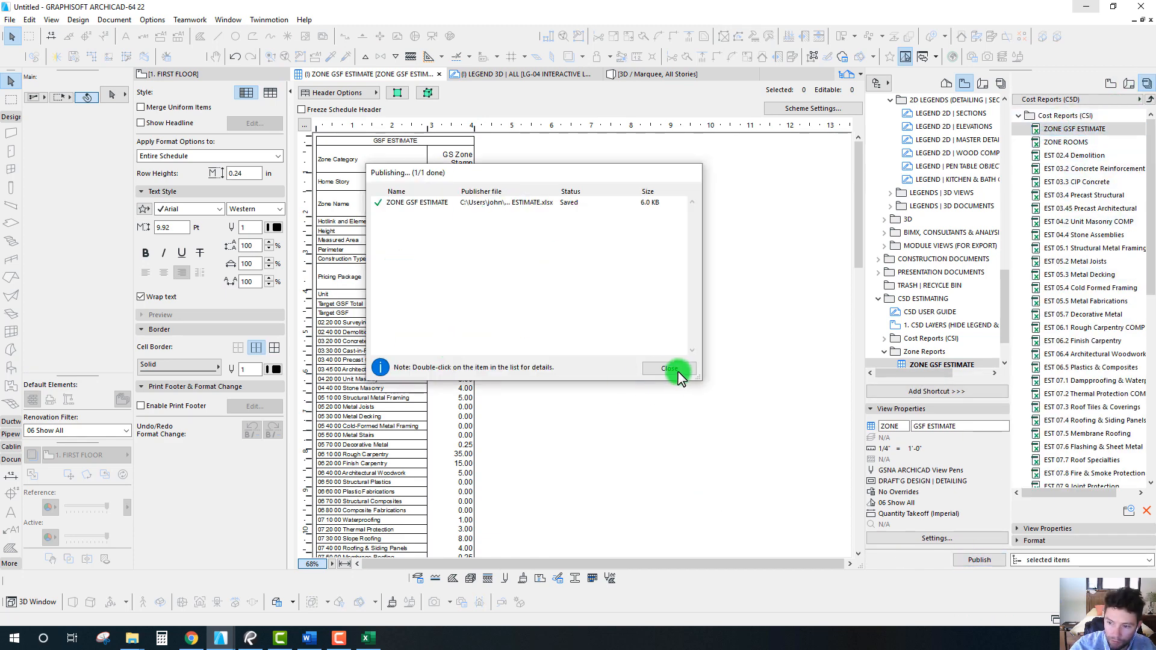
pyautogui.click(667, 368)
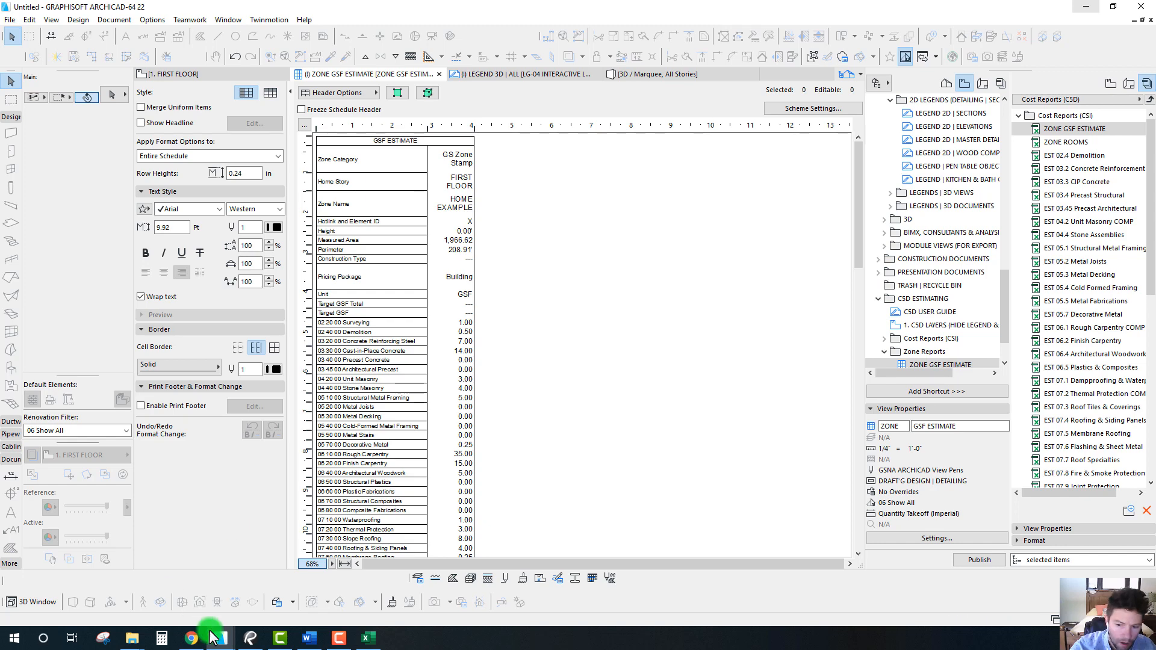
# Step: Switch to the ESTIMATE 1 workbook in Excel and refresh the GSF target value sheet with the published zone data
pyautogui.click(366, 639)
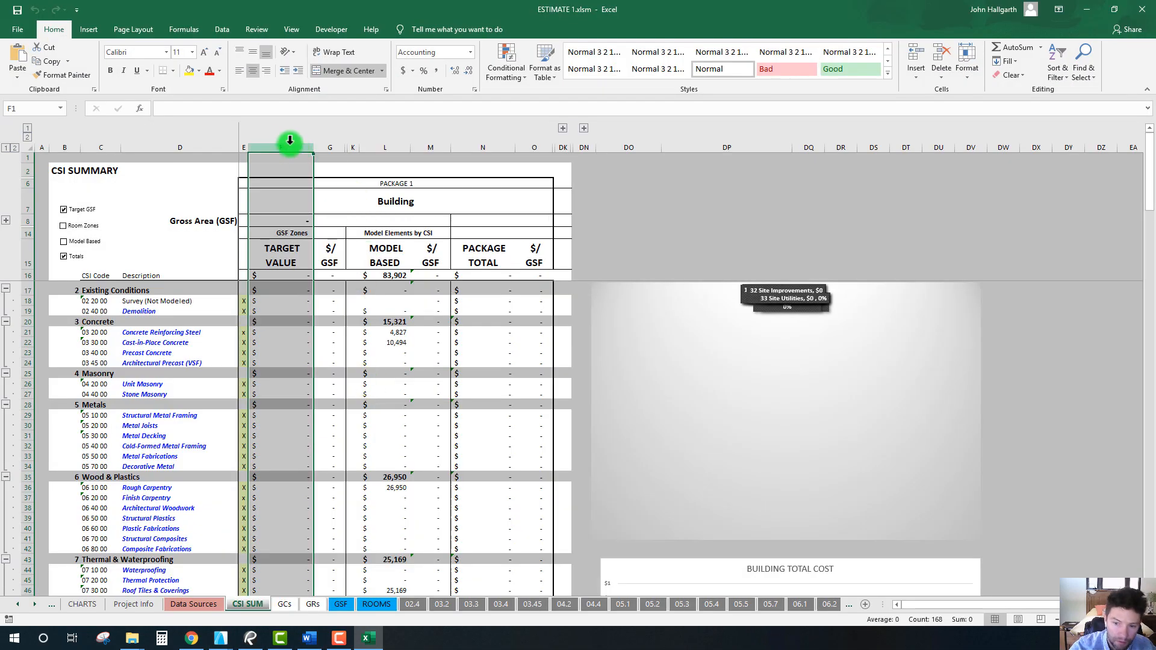
pyautogui.click(339, 604)
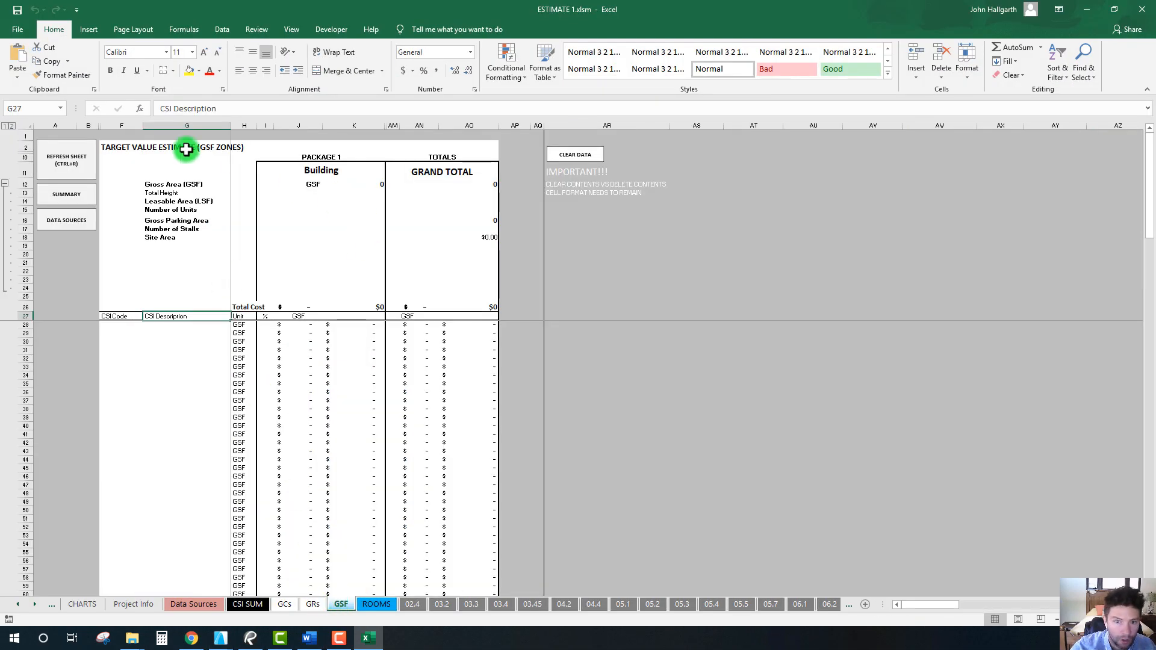
pyautogui.click(64, 170)
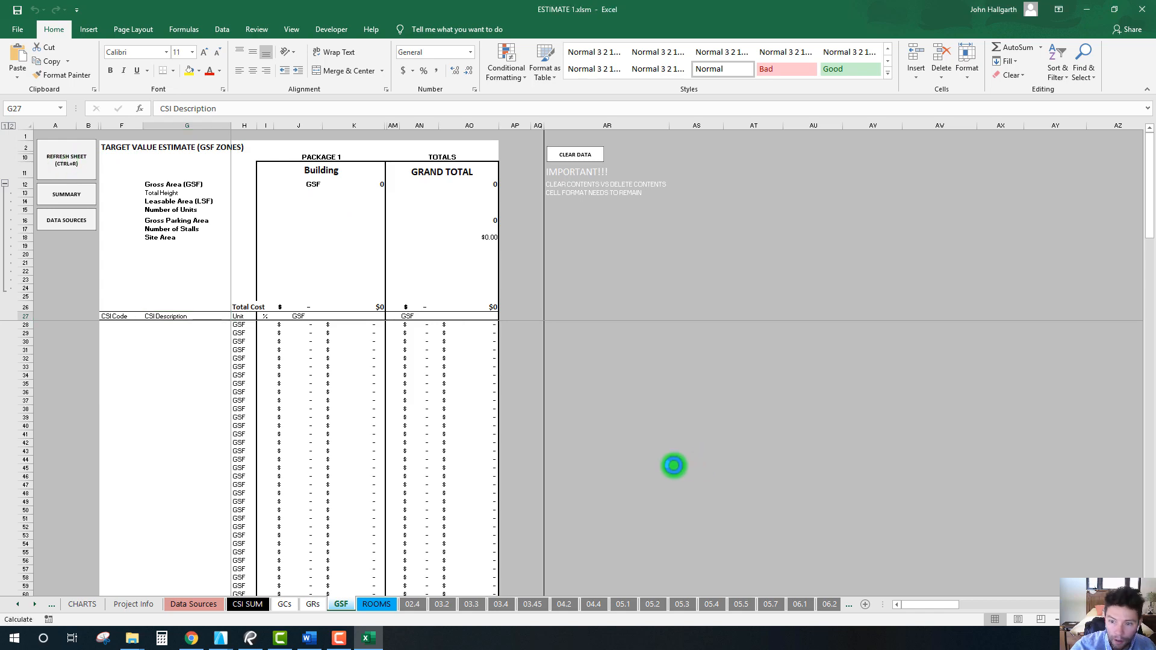
pyautogui.click(587, 356)
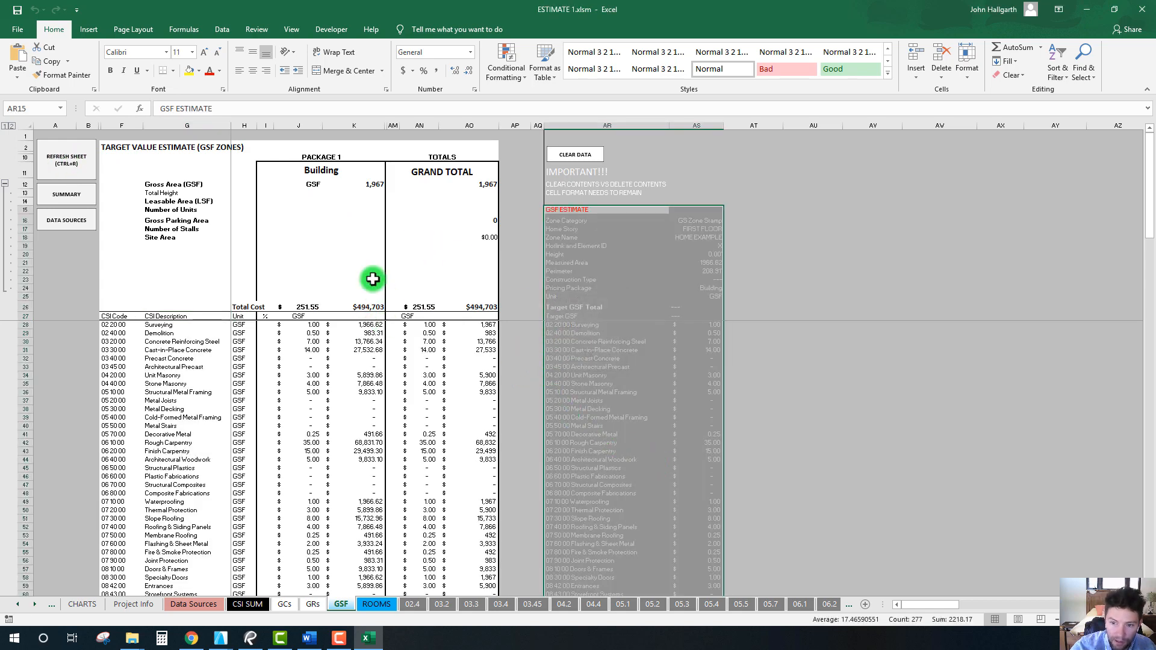
# Step: Check the Building package's total cost and cost per GSF on the GSF sheet
pyautogui.click(296, 315)
pyautogui.click(296, 304)
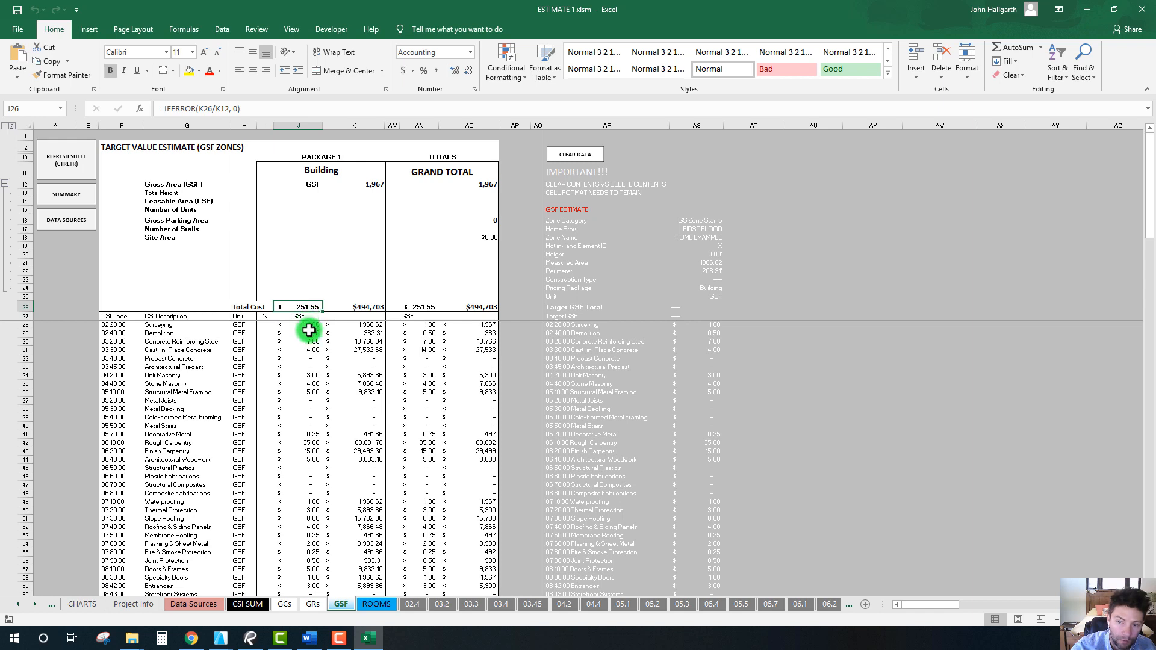
pyautogui.click(351, 304)
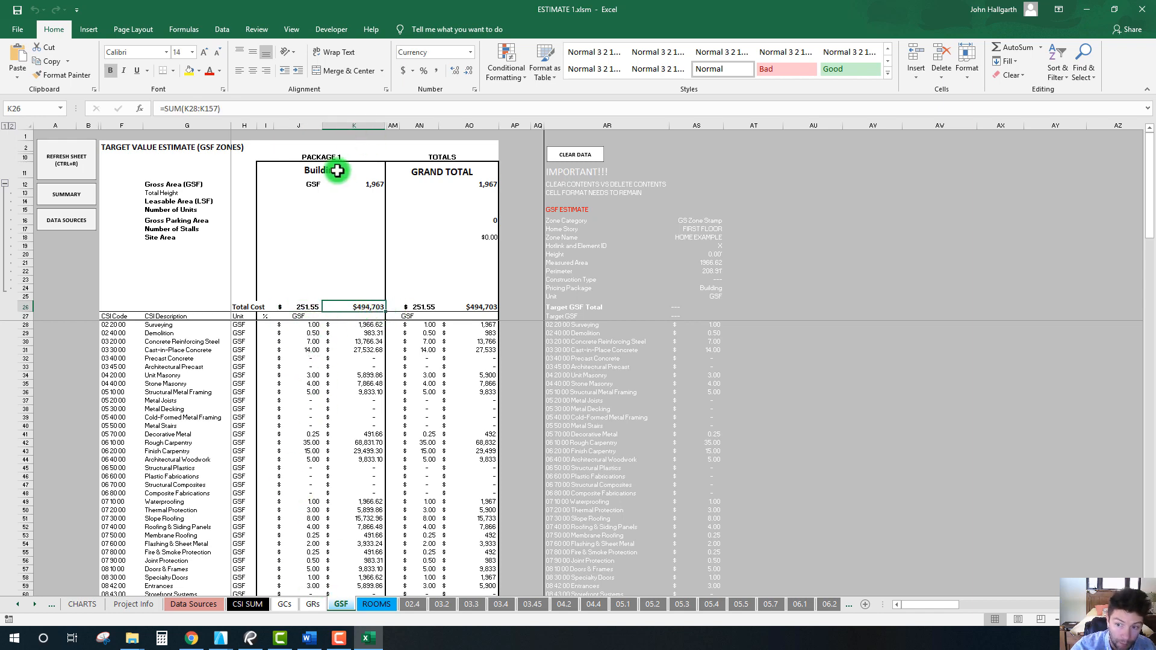
# Step: Return to the CSI summary and look over the GSF Zones target values beside the model-based costs
pyautogui.click(244, 604)
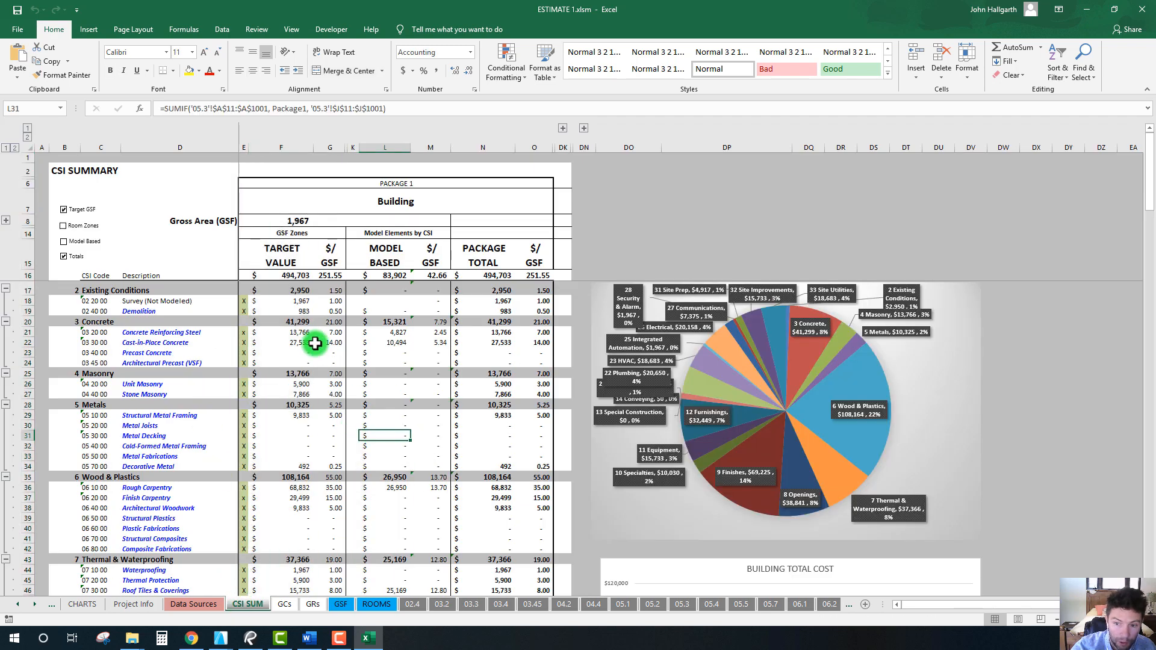
pyautogui.click(297, 299)
pyautogui.click(424, 423)
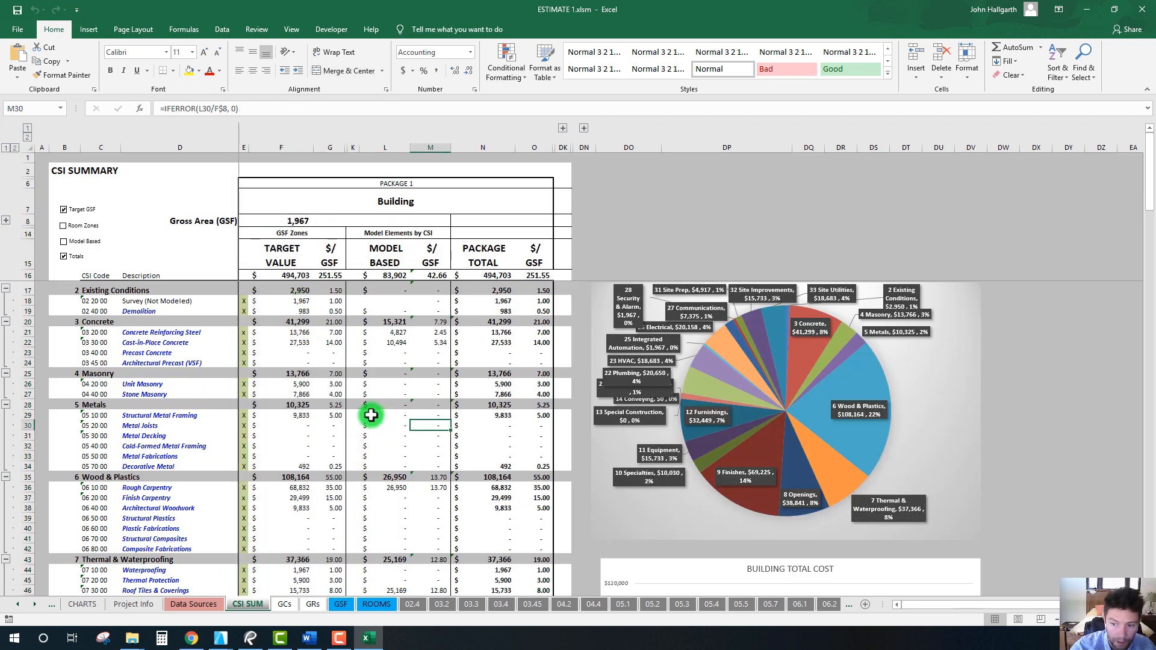
pyautogui.click(396, 467)
# Step: Compare the target and model-based costs for Concrete Reinforcing Steel and Cast-in-Place Concrete in the CSI summary
pyautogui.click(292, 342)
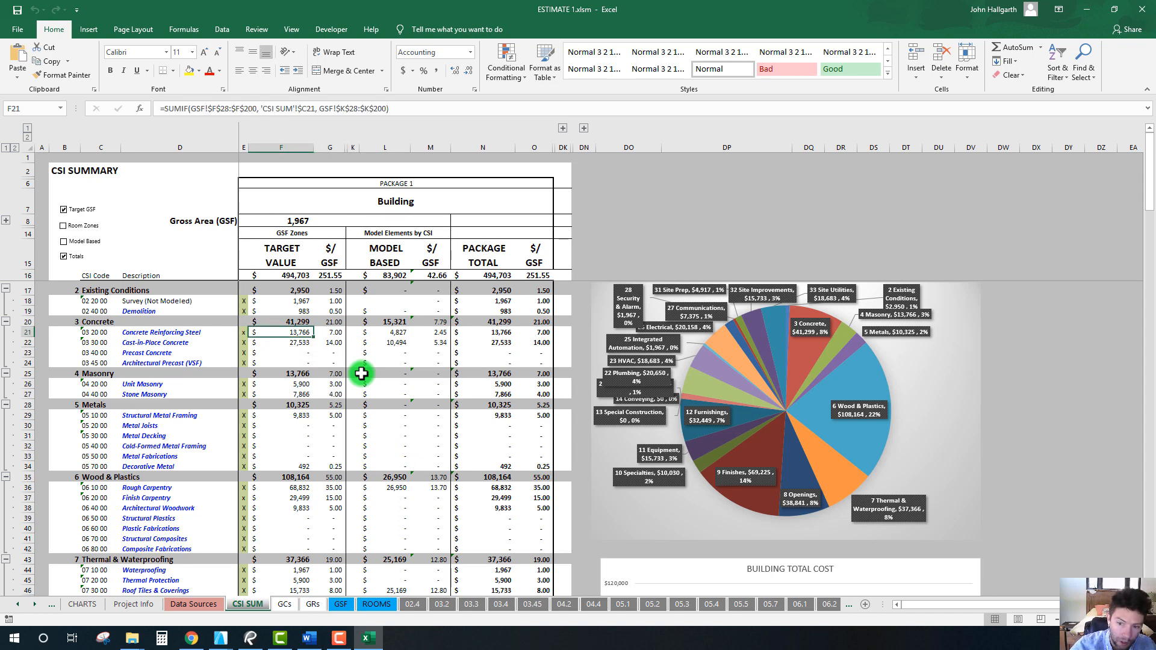
pyautogui.press('Down')
pyautogui.press('Right')
pyautogui.press('Right')
pyautogui.press('Right')
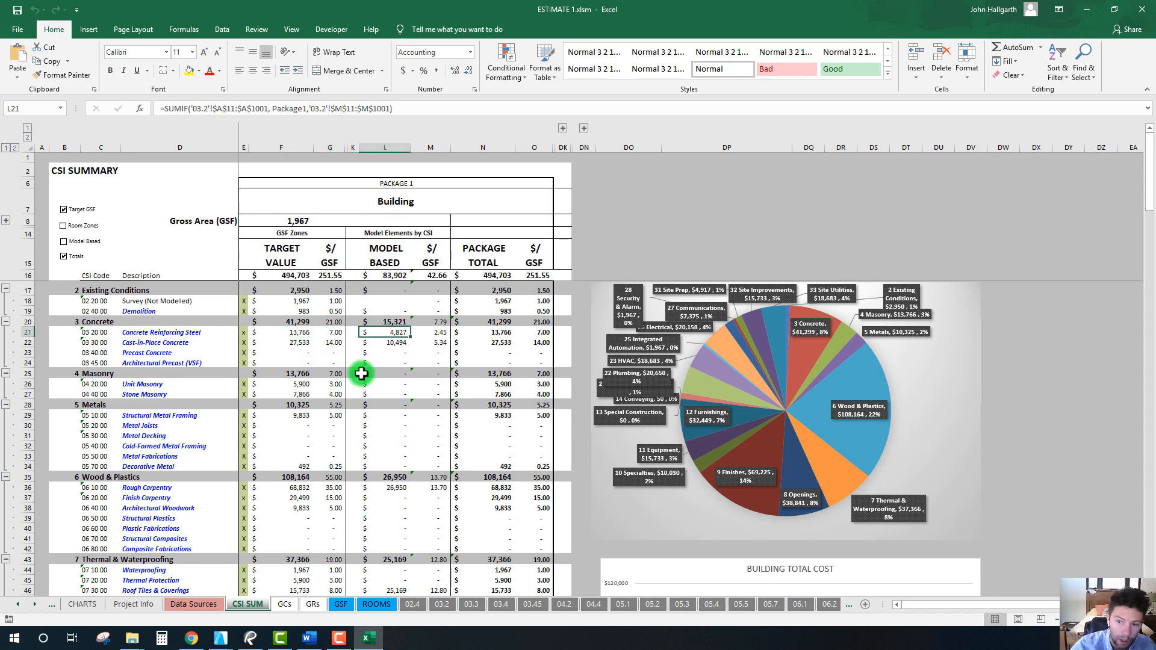
pyautogui.press('Down')
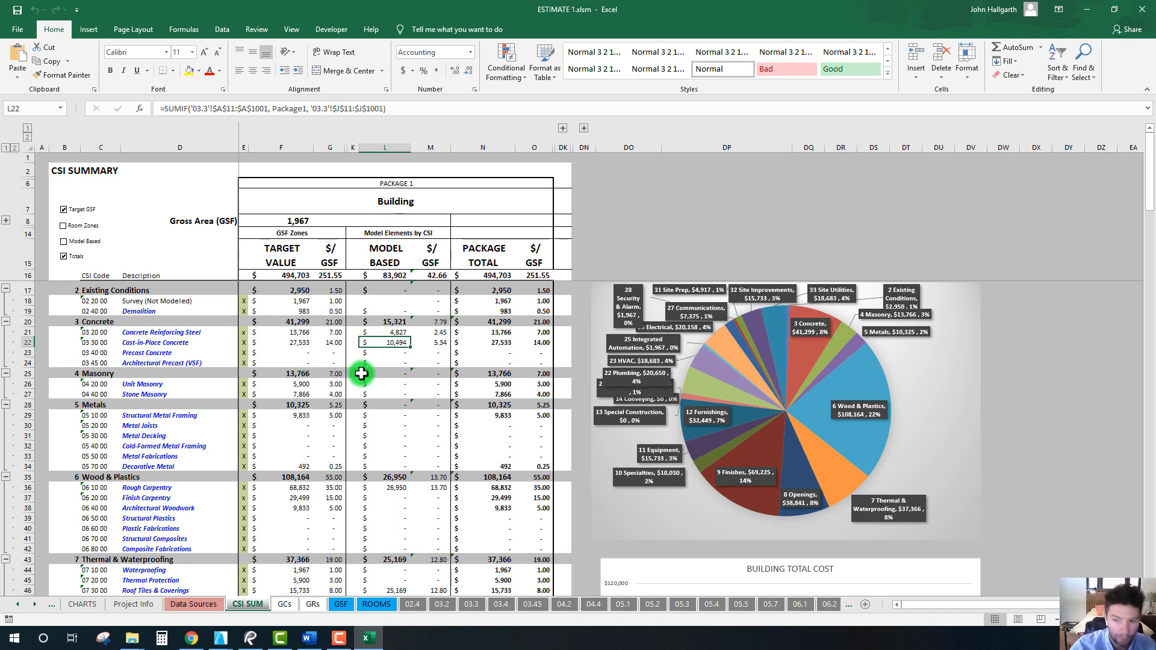
pyautogui.moveTo(387, 330); pyautogui.dragTo(385, 341)
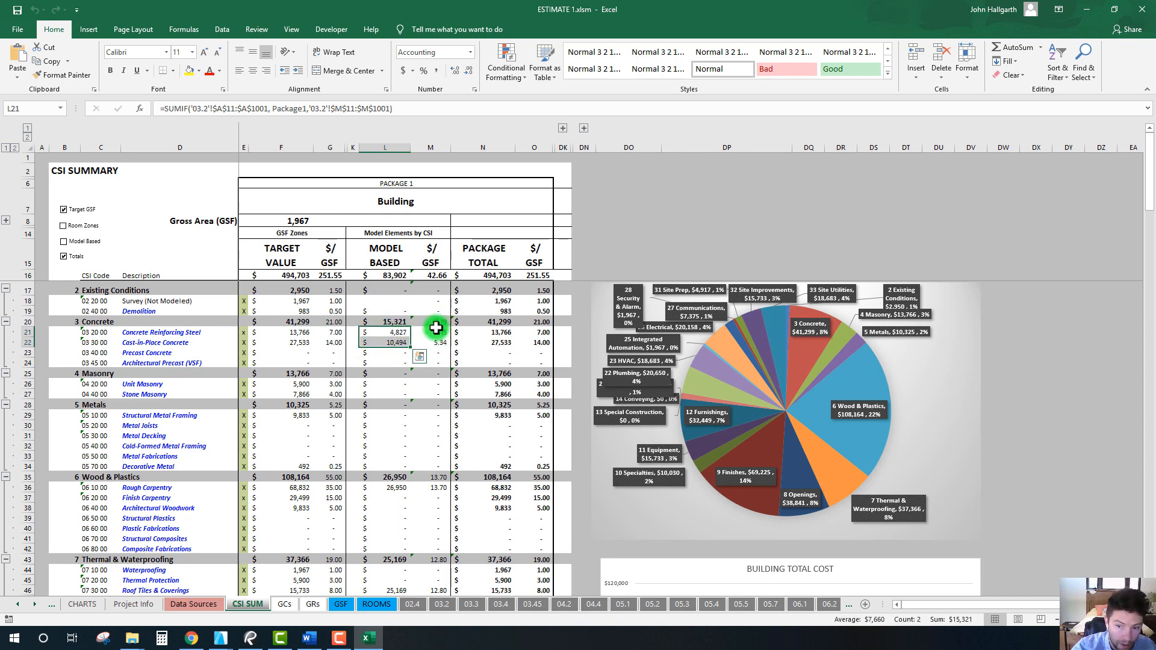
# Step: Compare the Rough Carpentry target value and cost per GSF with its model-based cost in the CSI summary
pyautogui.scroll(-3, 375, 368)
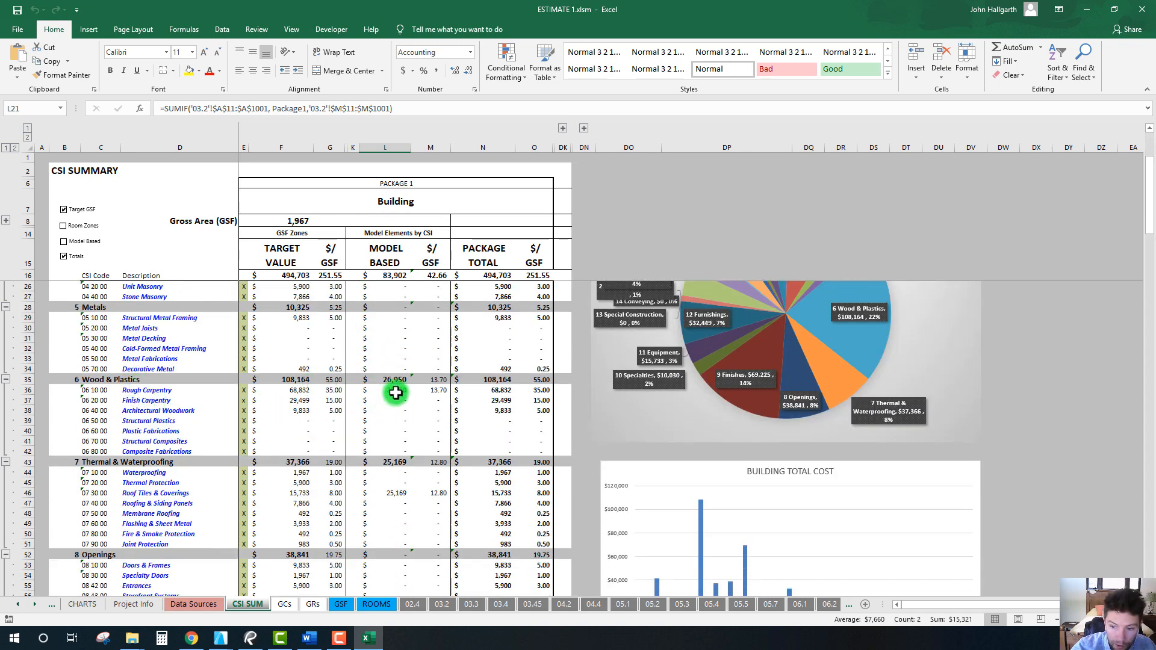
pyautogui.click(431, 390)
pyautogui.click(385, 390)
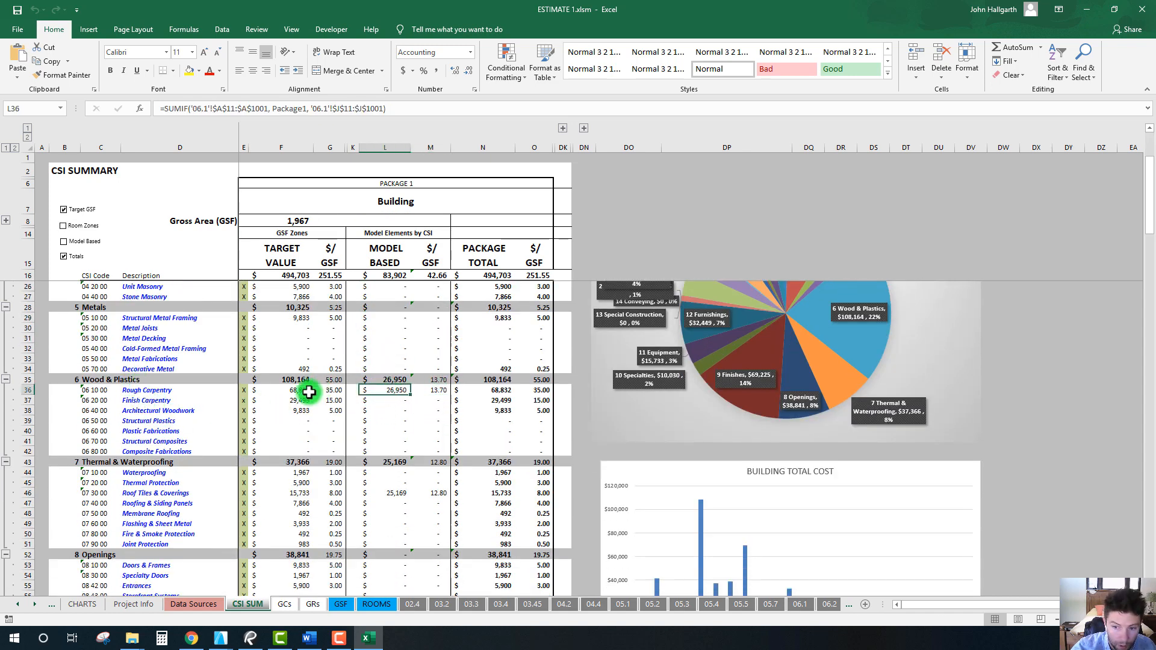
pyautogui.click(290, 390)
pyautogui.click(330, 390)
pyautogui.click(288, 391)
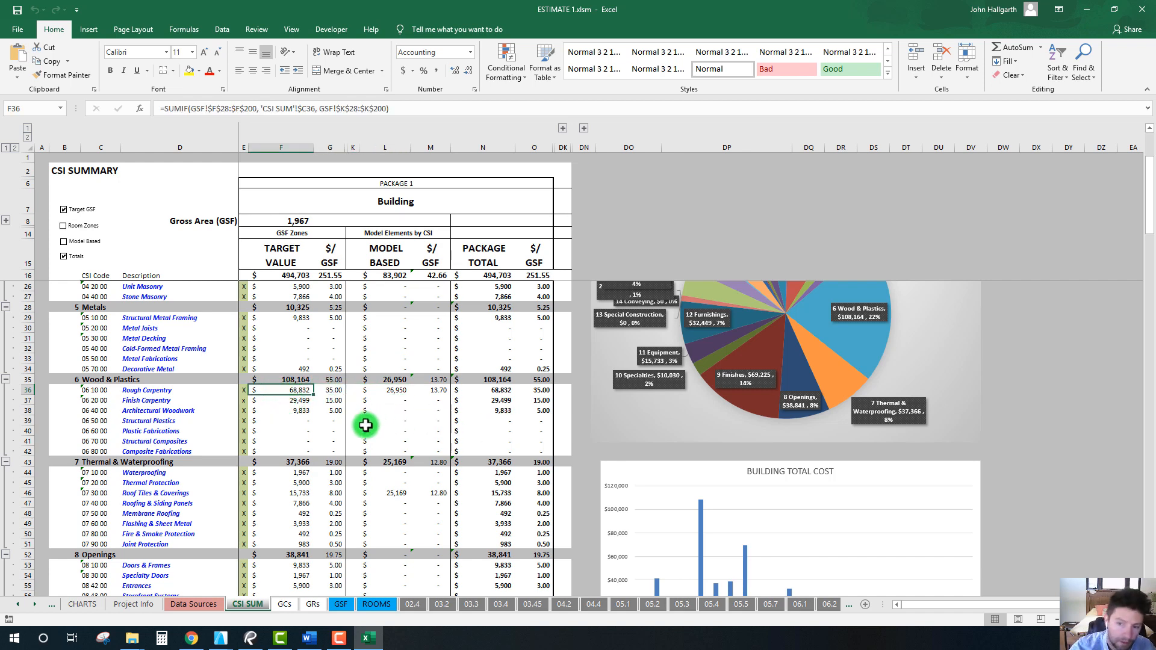
pyautogui.scroll(-1, 382, 438)
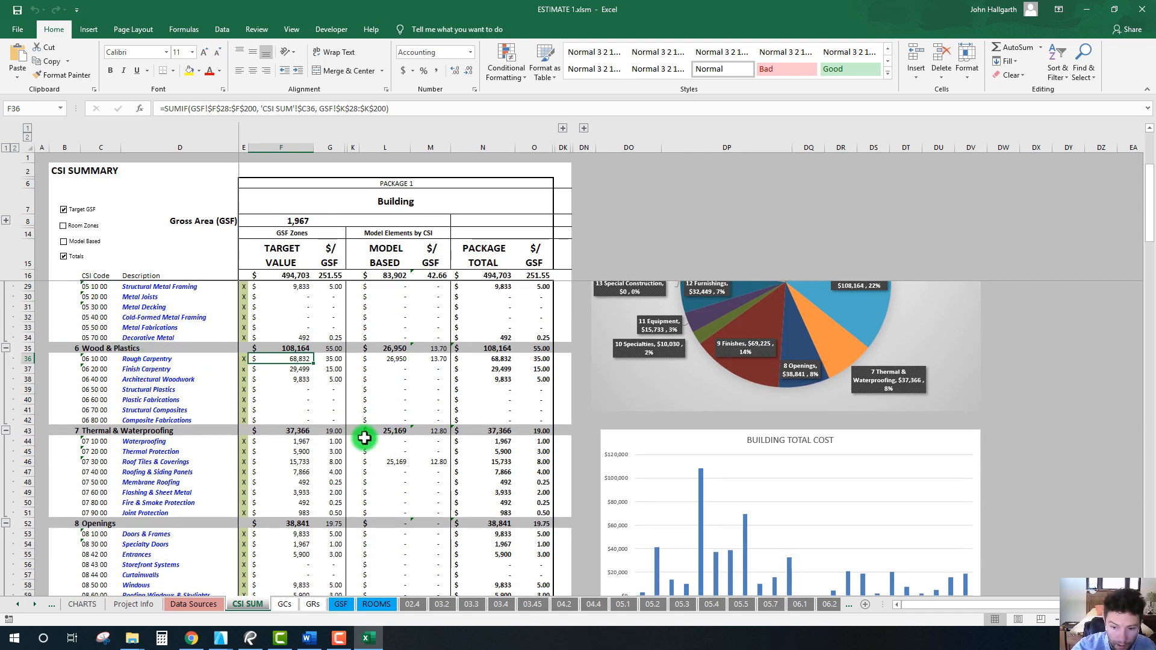
# Step: Compare the Roof Tiles & Coverings target value with its model-based cost per GSF in the CSI summary
pyautogui.scroll(-2, 397, 471)
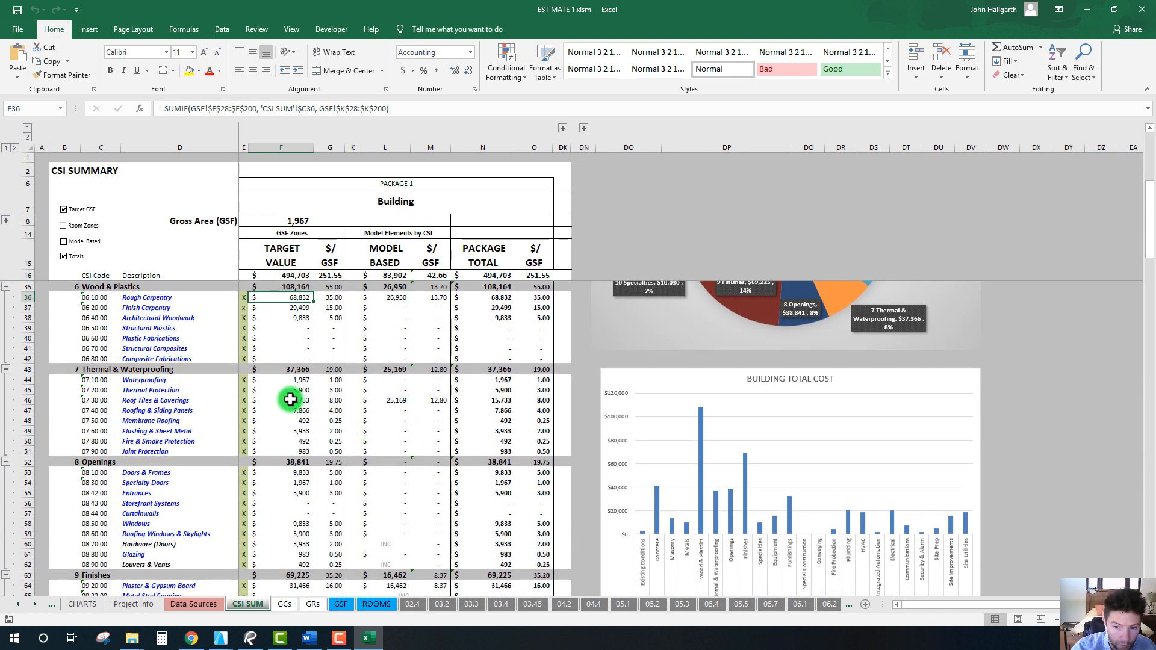
pyautogui.click(436, 401)
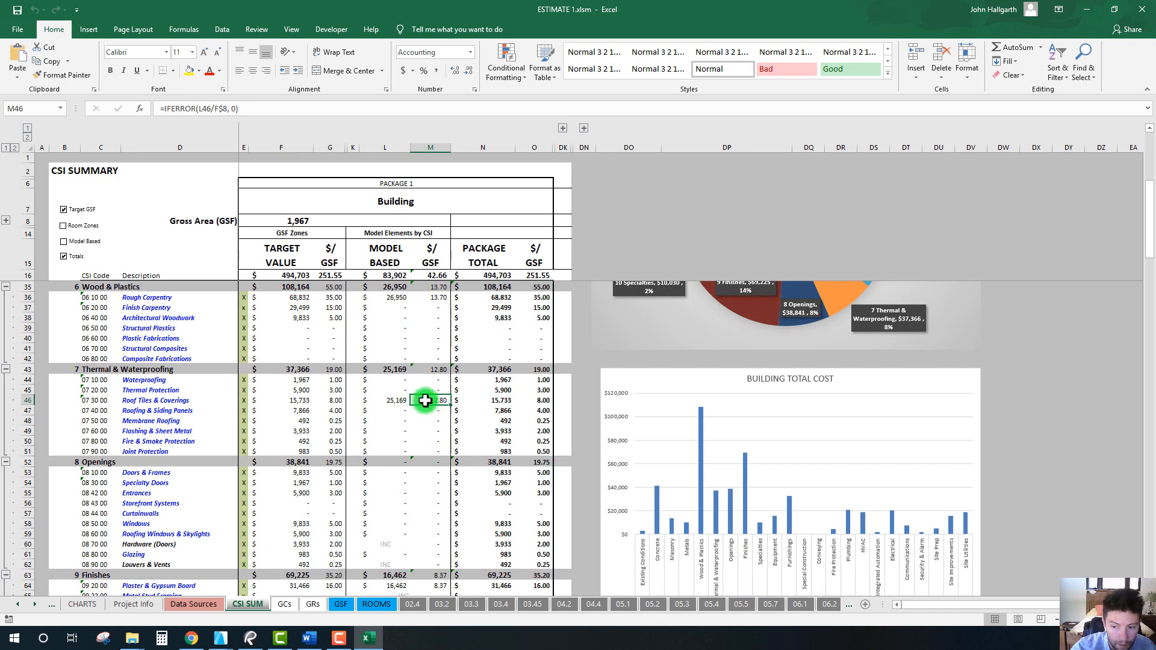
# Step: Switch to ArchiCAD and display the house in 3D from a marquee drawn around the entire first floor plan
pyautogui.click(1087, 12)
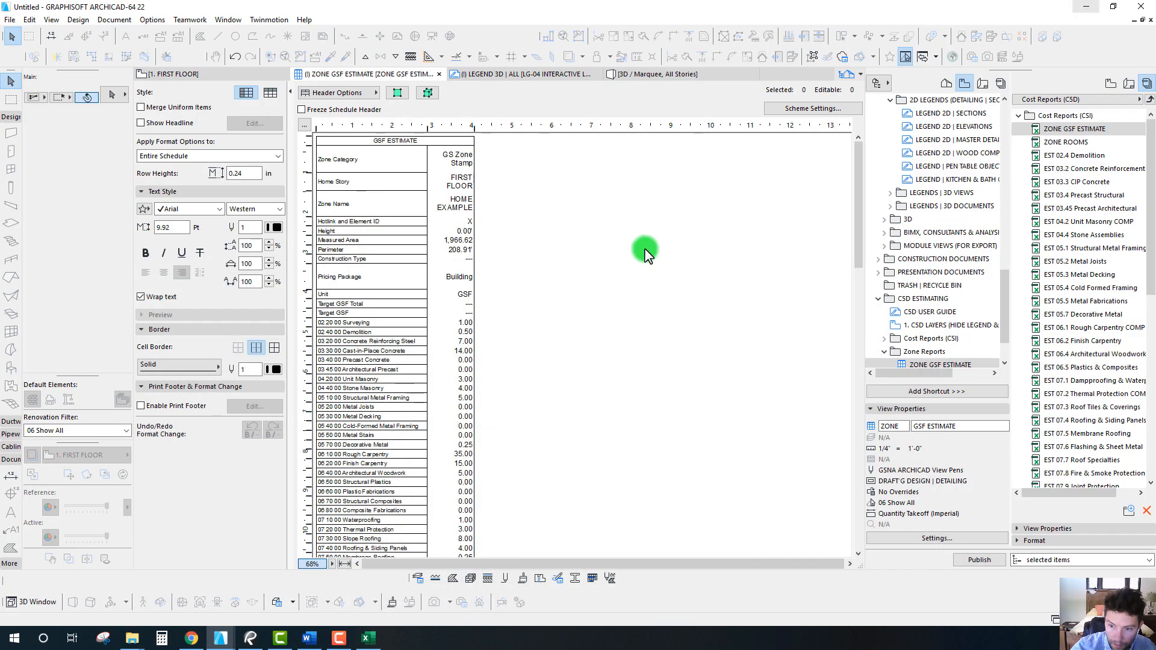
pyautogui.click(189, 78)
pyautogui.click(427, 250)
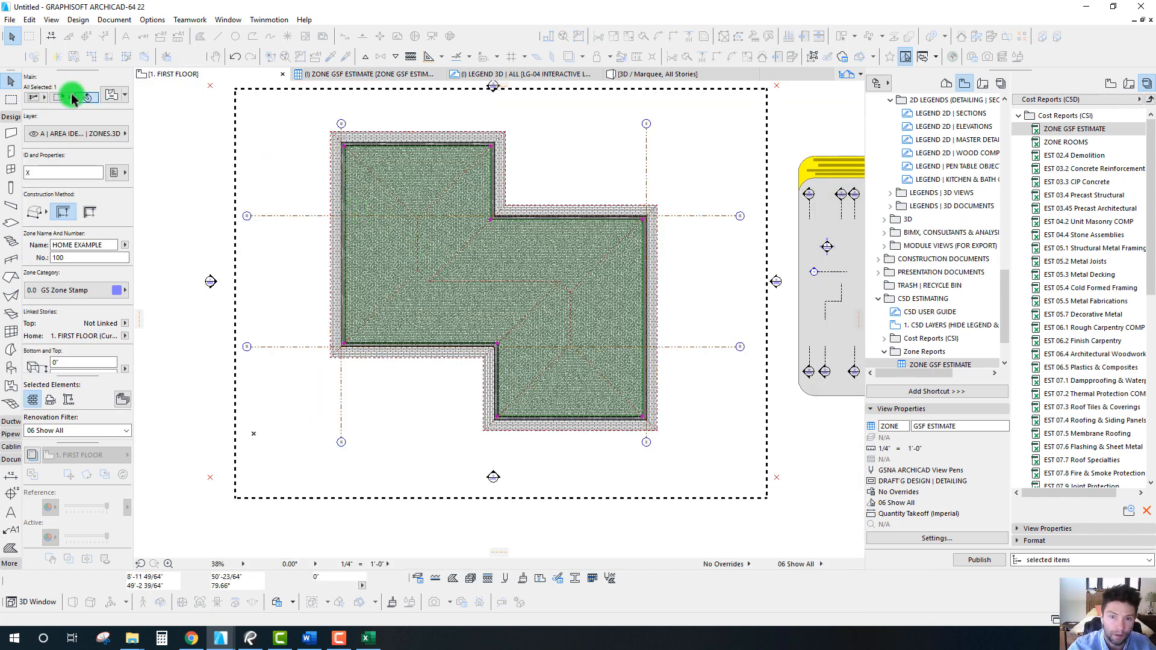
pyautogui.click(319, 165)
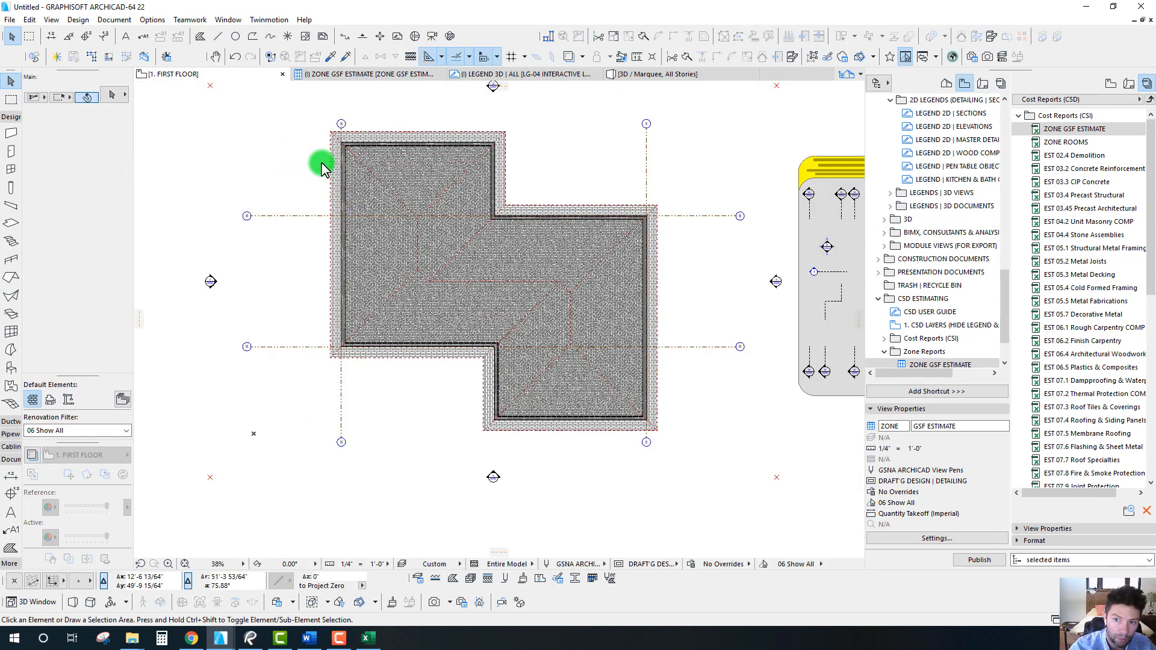
pyautogui.click(27, 98)
pyautogui.moveTo(231, 102); pyautogui.dragTo(730, 501)
pyautogui.press('F5')
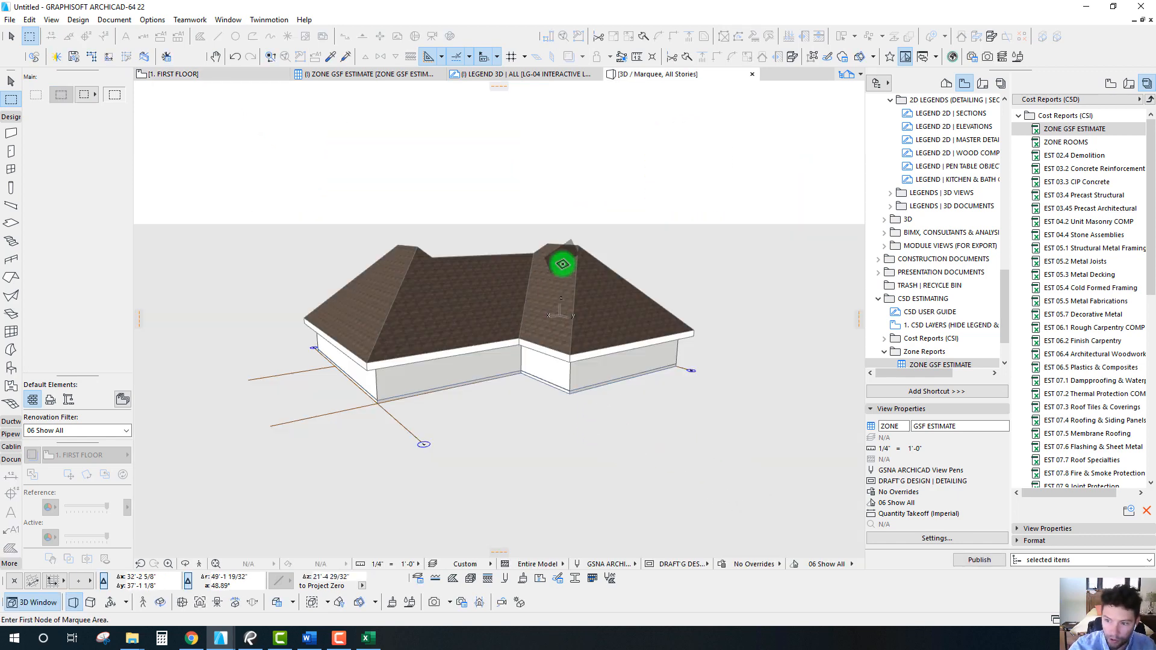
# Step: Set the pitch of the house roof to 8" in 12" in the 3D view
pyautogui.scroll(5, 563, 265)
pyautogui.click(574, 270)
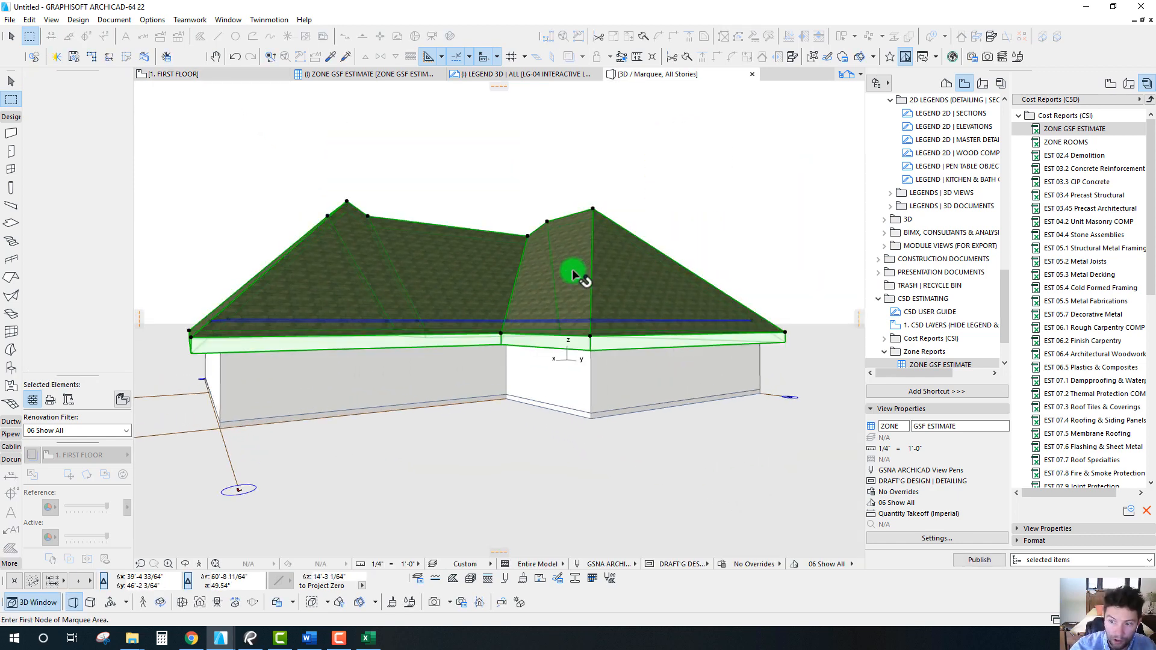
pyautogui.click(71, 206)
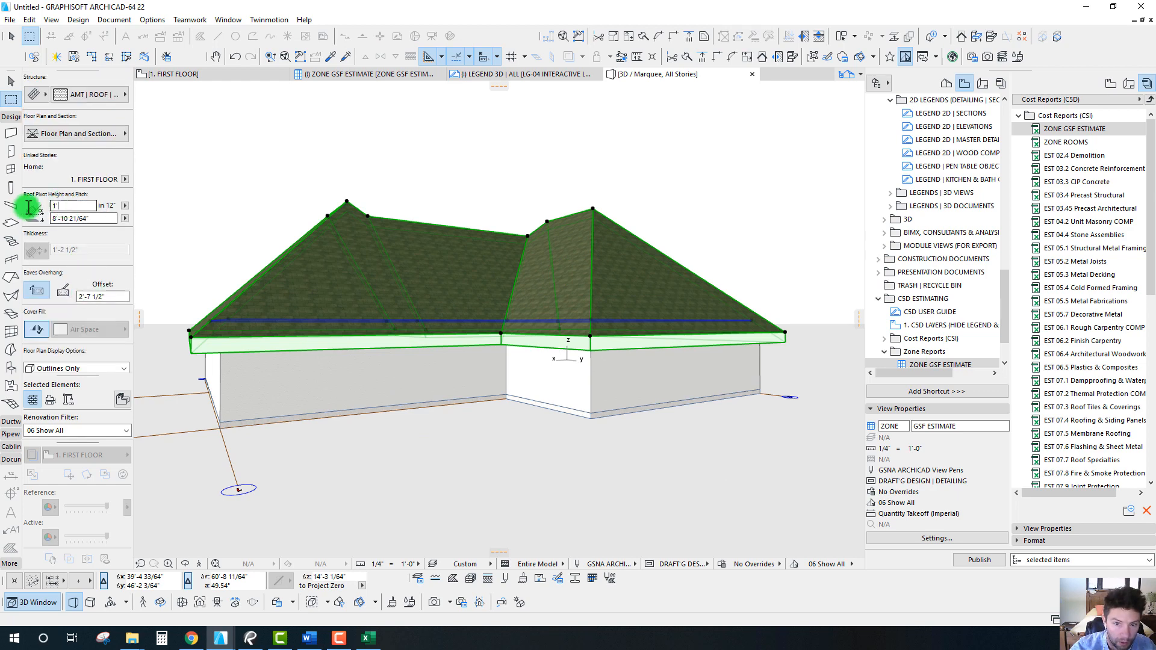
pyautogui.write('8')
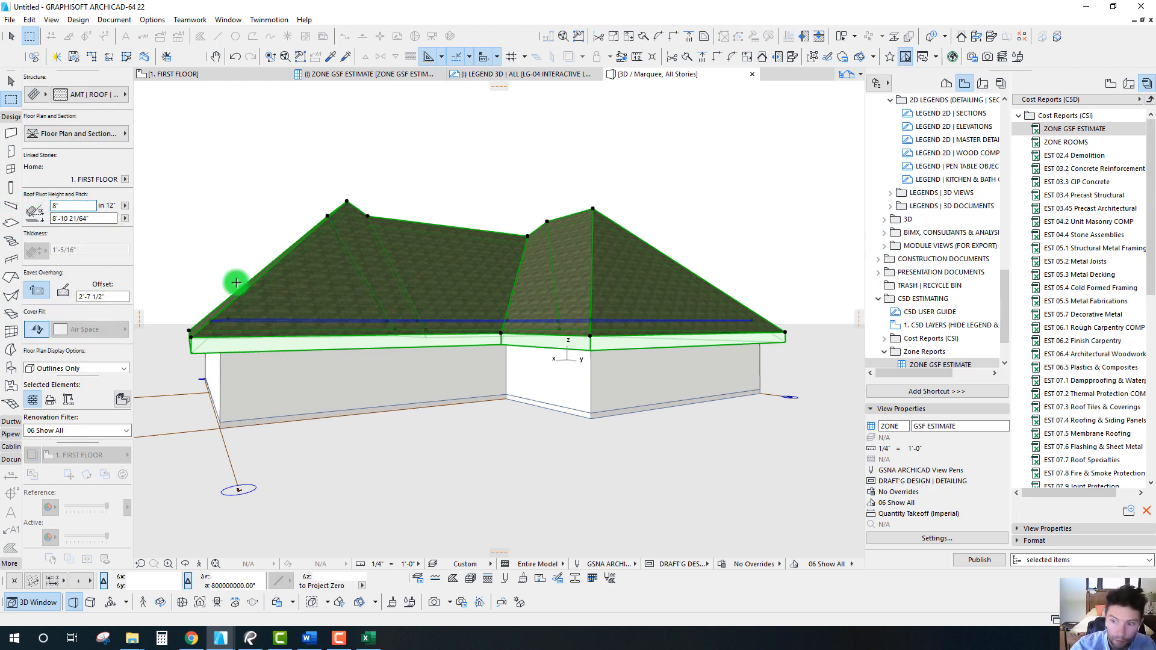
pyautogui.press('Return')
pyautogui.keyDown('shift'); pyautogui.moveTo(475, 276); pyautogui.dragTo(458, 222, button='middle'); pyautogui.keyUp('shift')
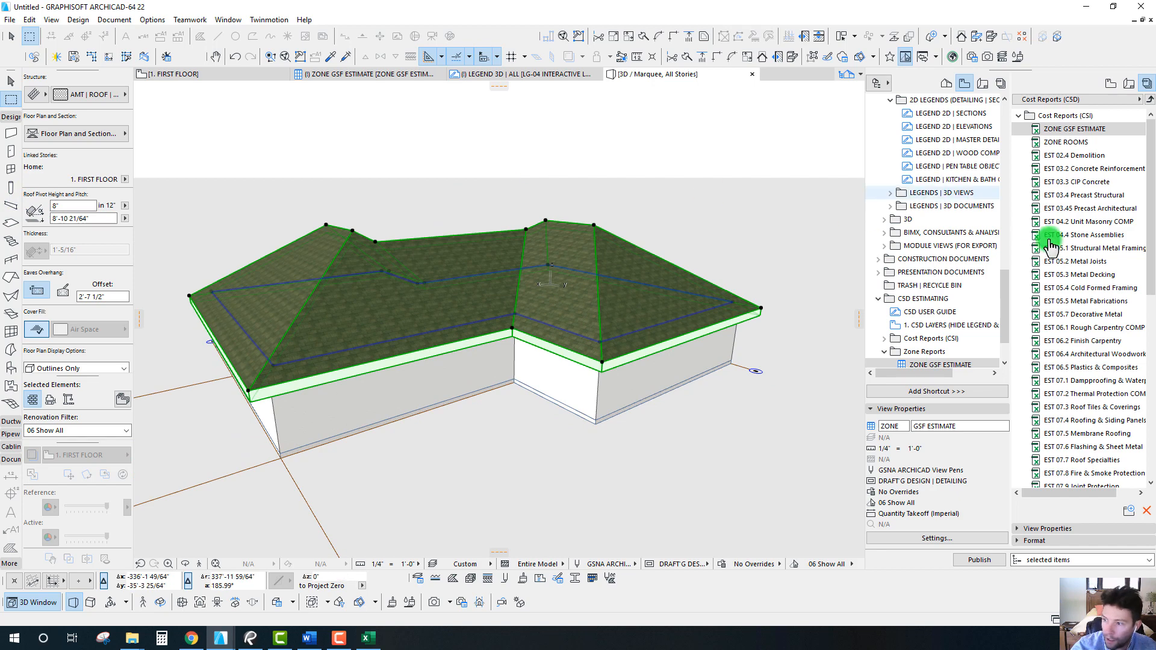
# Step: Publish the EST 07.3 Roof Tiles & Coverings cost report and switch to the Excel estimate
pyautogui.click(1076, 412)
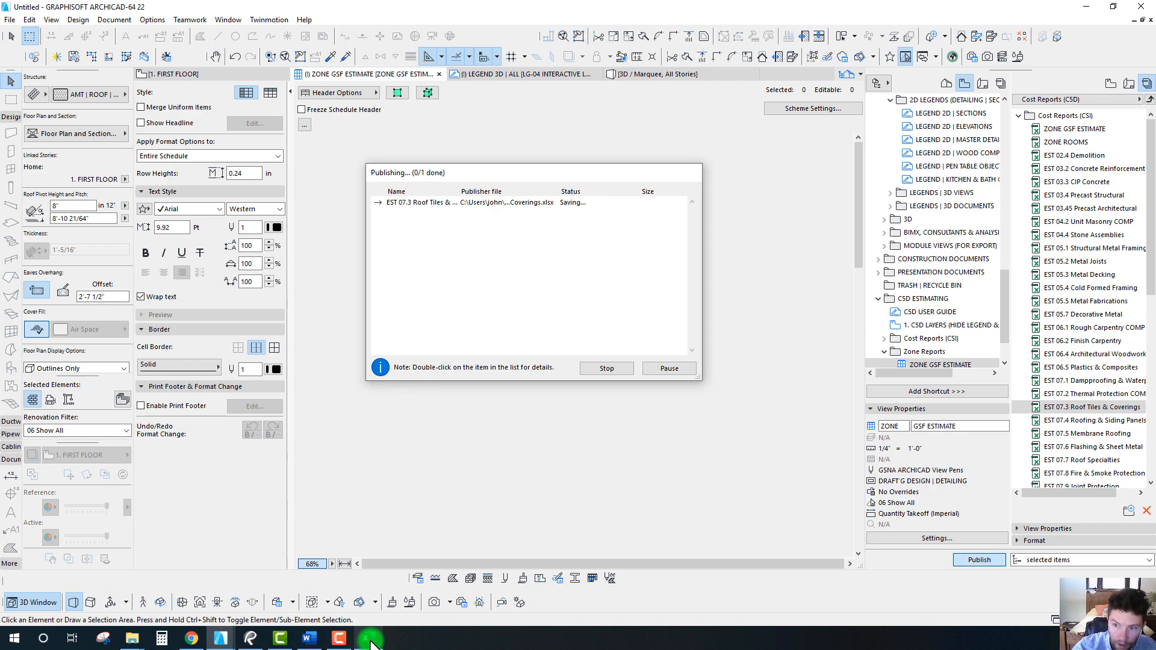
pyautogui.click(369, 639)
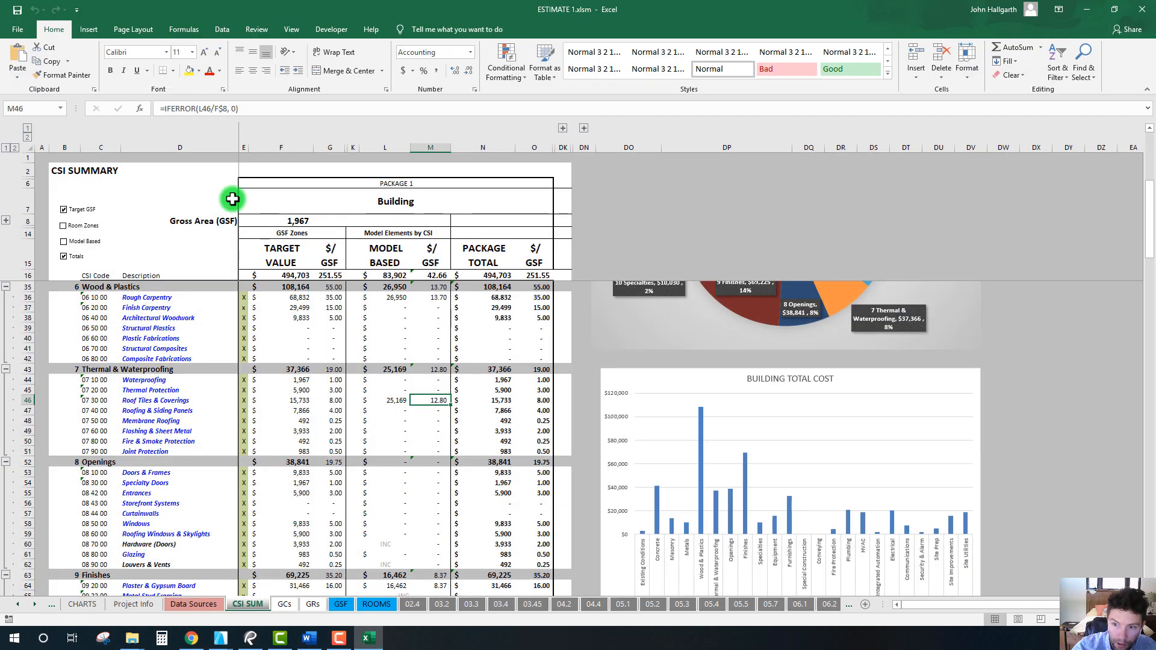
# Step: Open the Roof Tiles & Coverings sheet from the CSI summary, check its source quantities and refresh the sheet's data
pyautogui.click(137, 402)
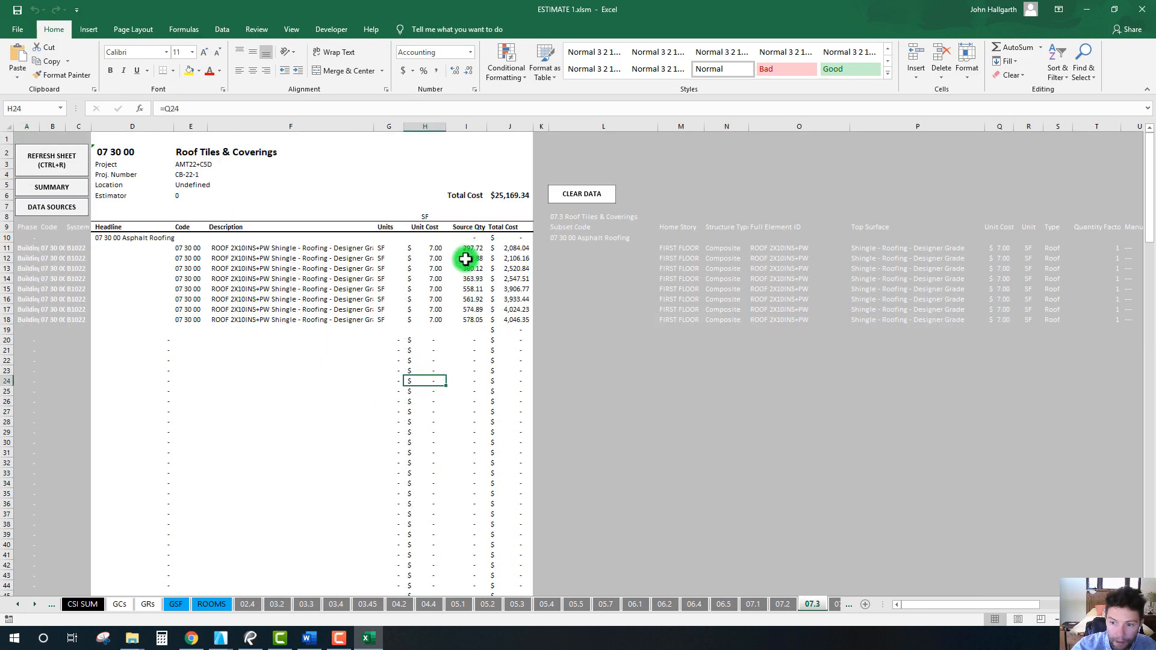
pyautogui.moveTo(465, 248); pyautogui.dragTo(467, 320)
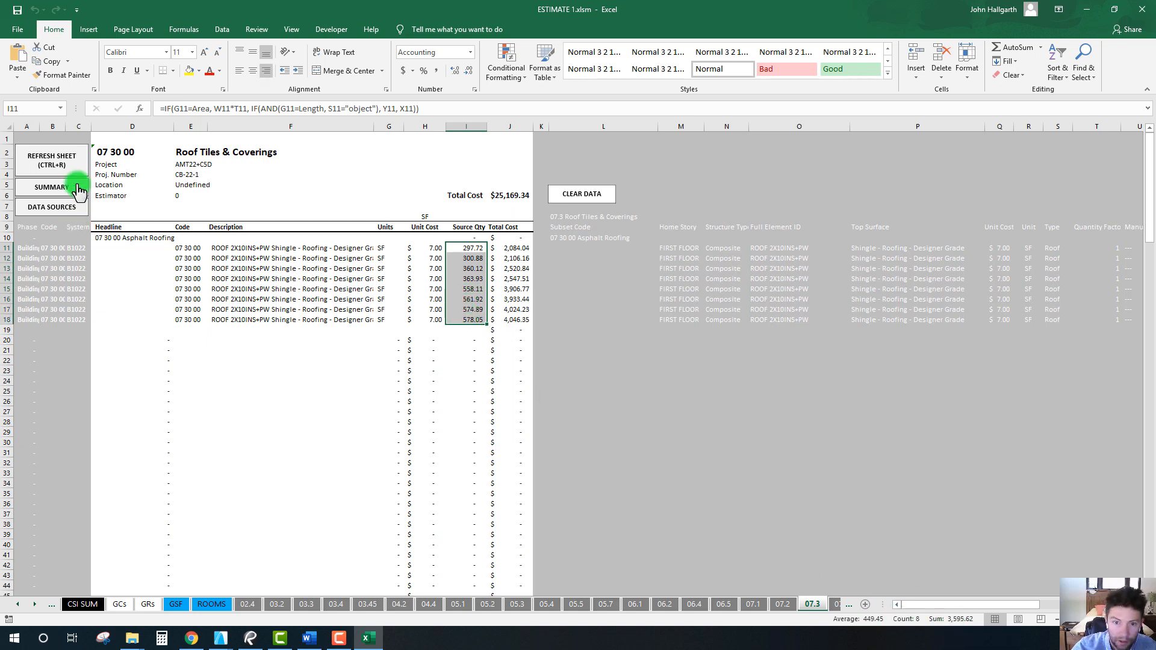
pyautogui.click(51, 159)
pyautogui.click(578, 356)
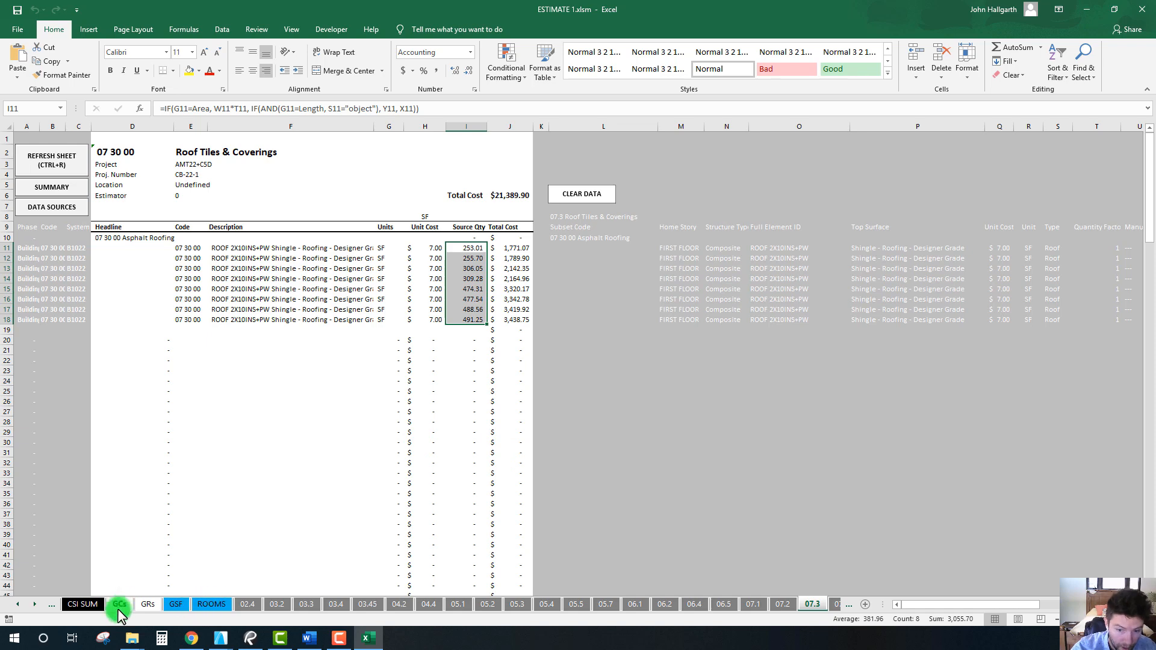
# Step: Return to the CSI summary and compare the refreshed Roof Tiles & Coverings model-based cost with its target value and cost per GSF
pyautogui.click(82, 604)
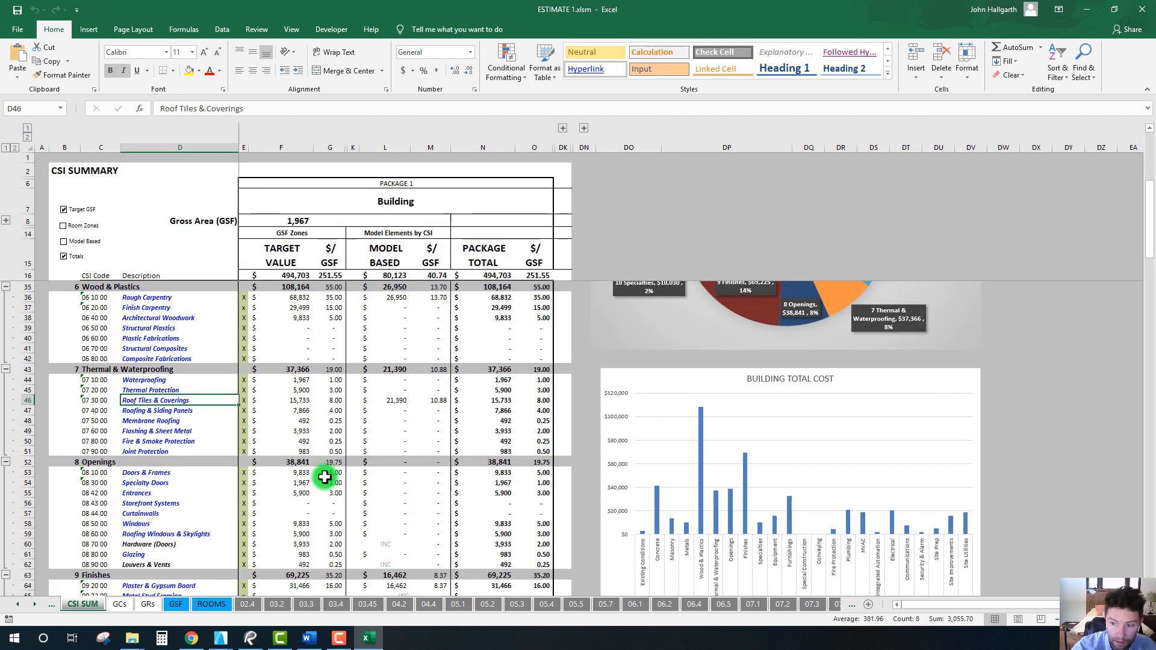
pyautogui.click(393, 399)
pyautogui.click(422, 400)
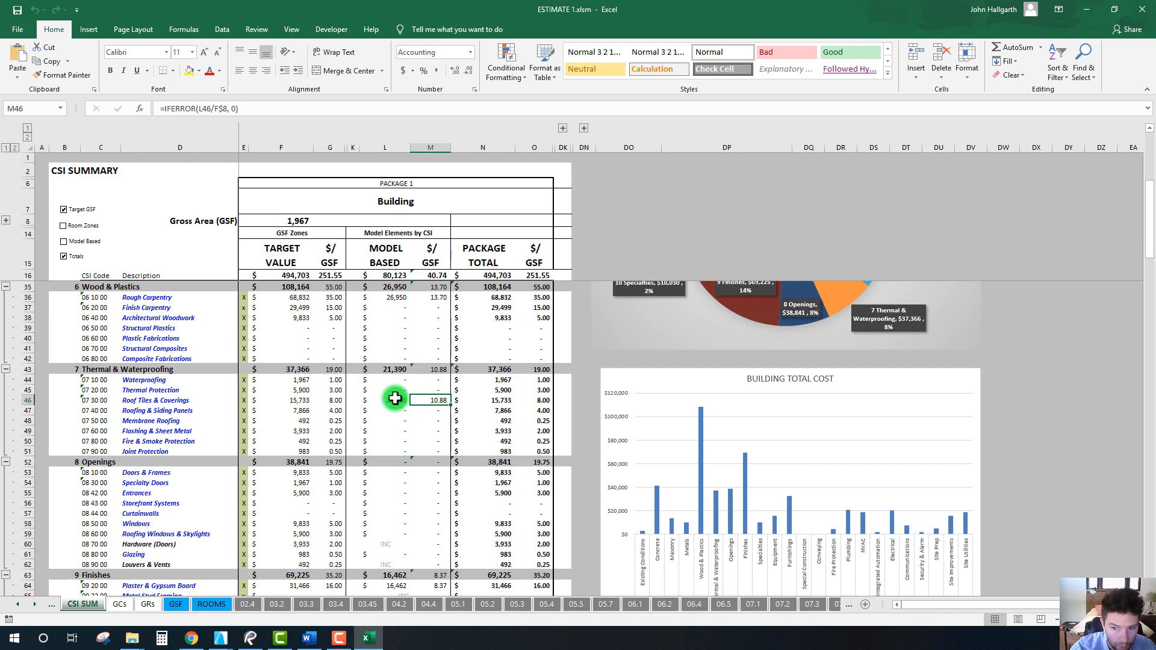
pyautogui.click(394, 398)
pyautogui.click(331, 403)
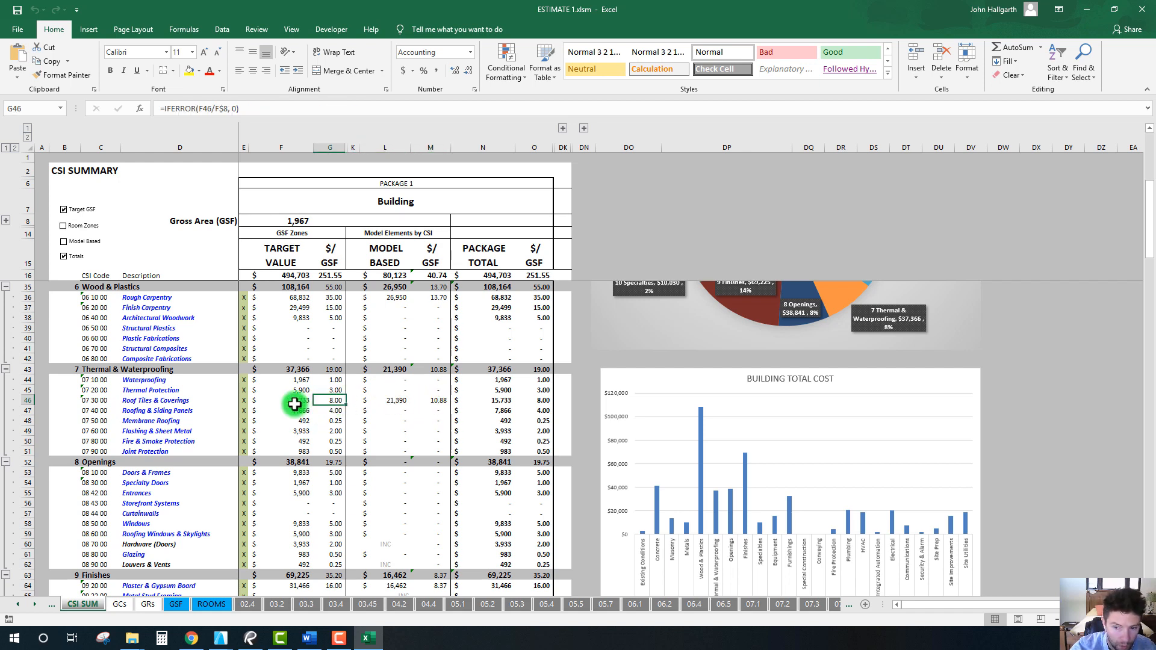
pyautogui.click(293, 403)
pyautogui.click(334, 407)
pyautogui.click(290, 407)
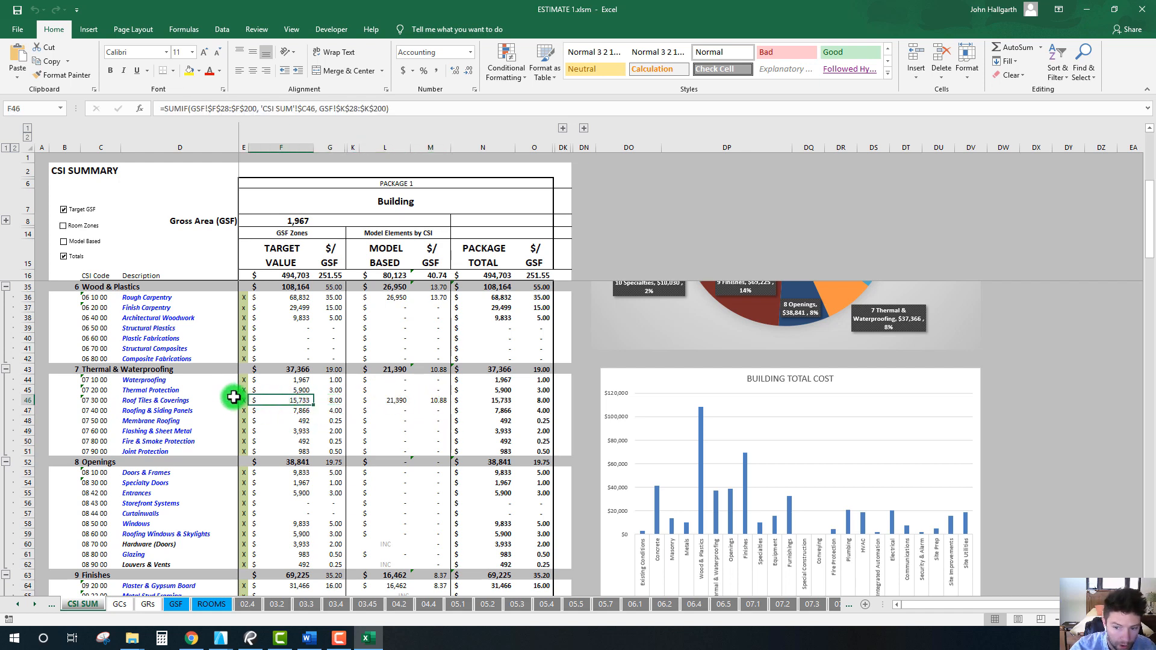
# Step: Switch Roof Tiles & Coverings in the package total from target to model-based cost by moving its X mark from column E to K
pyautogui.click(244, 400)
pyautogui.press('BackSpace')
pyautogui.press('Tab')
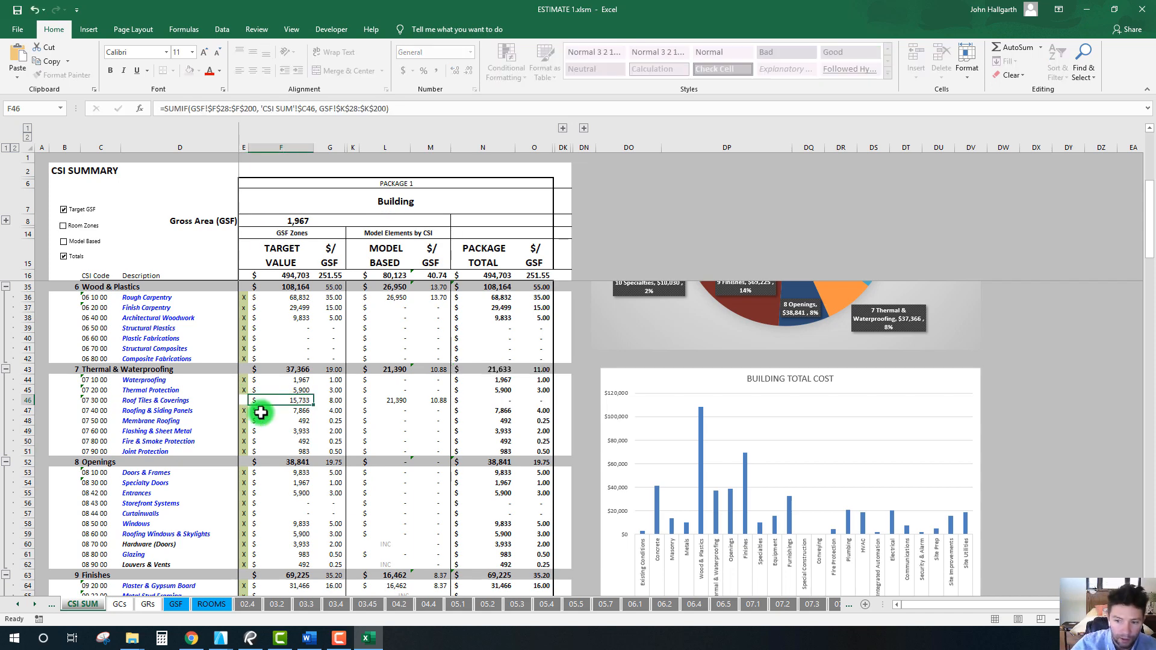
pyautogui.press('Tab')
pyautogui.press('Tab')
pyautogui.write('X')
pyautogui.press('Tab')
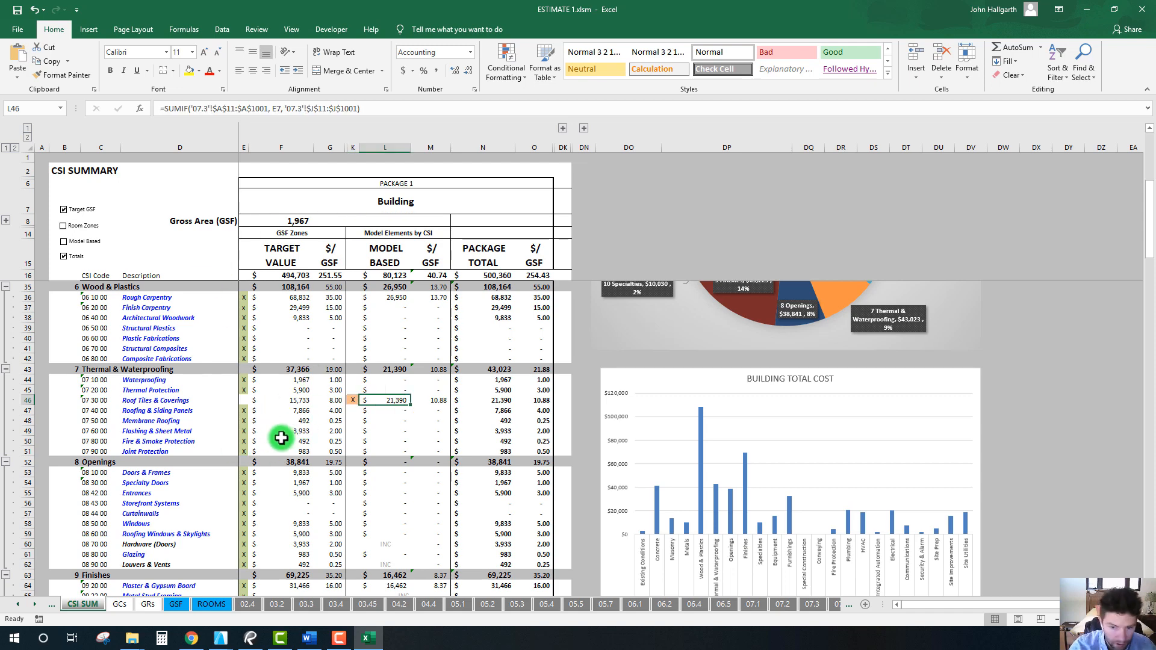
pyautogui.scroll(-5, 281, 437)
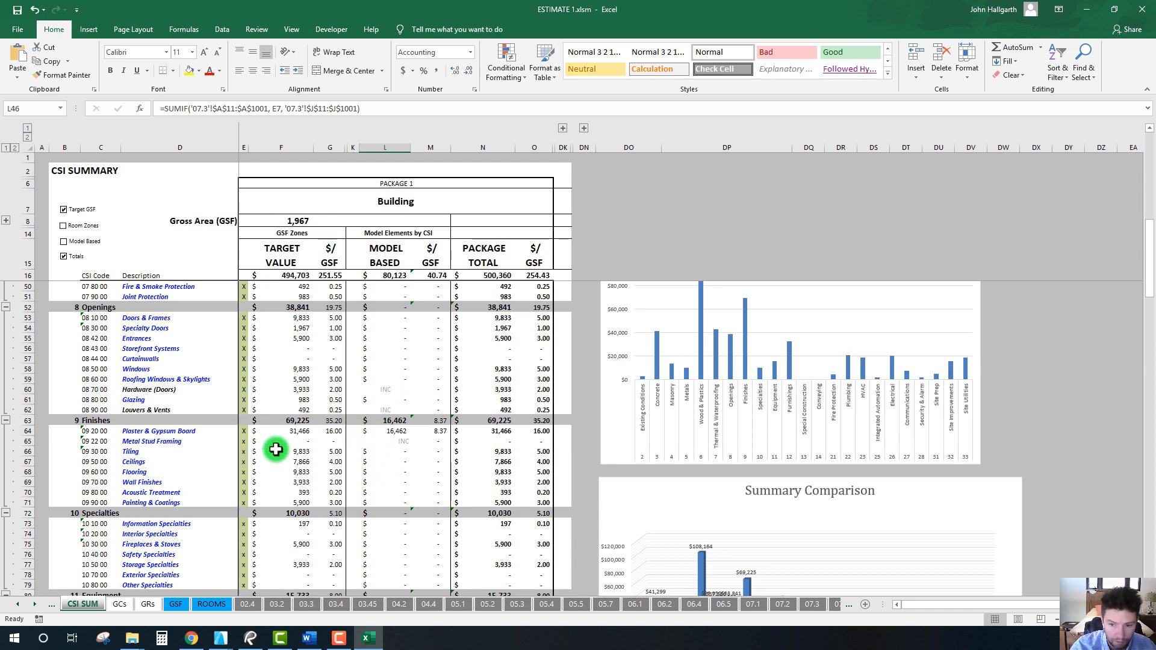
pyautogui.scroll(11, 325, 431)
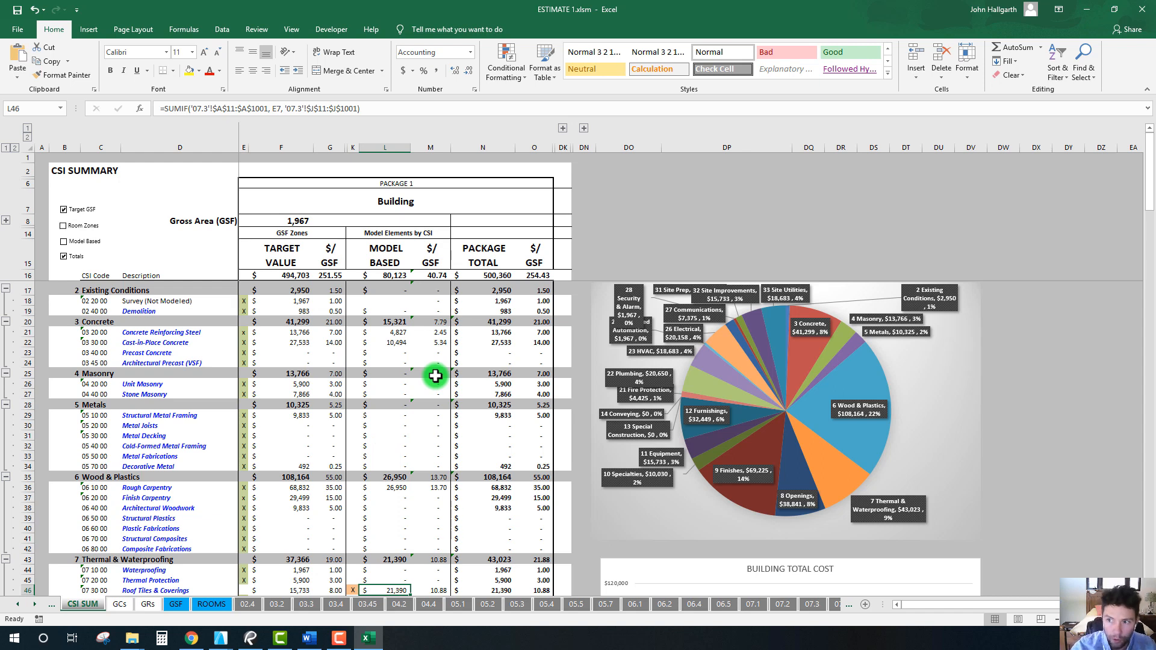
# Step: Return to ArchiCAD, dismiss the publishing report, deselect the roof and view the house in 3D from above
pyautogui.click(1087, 9)
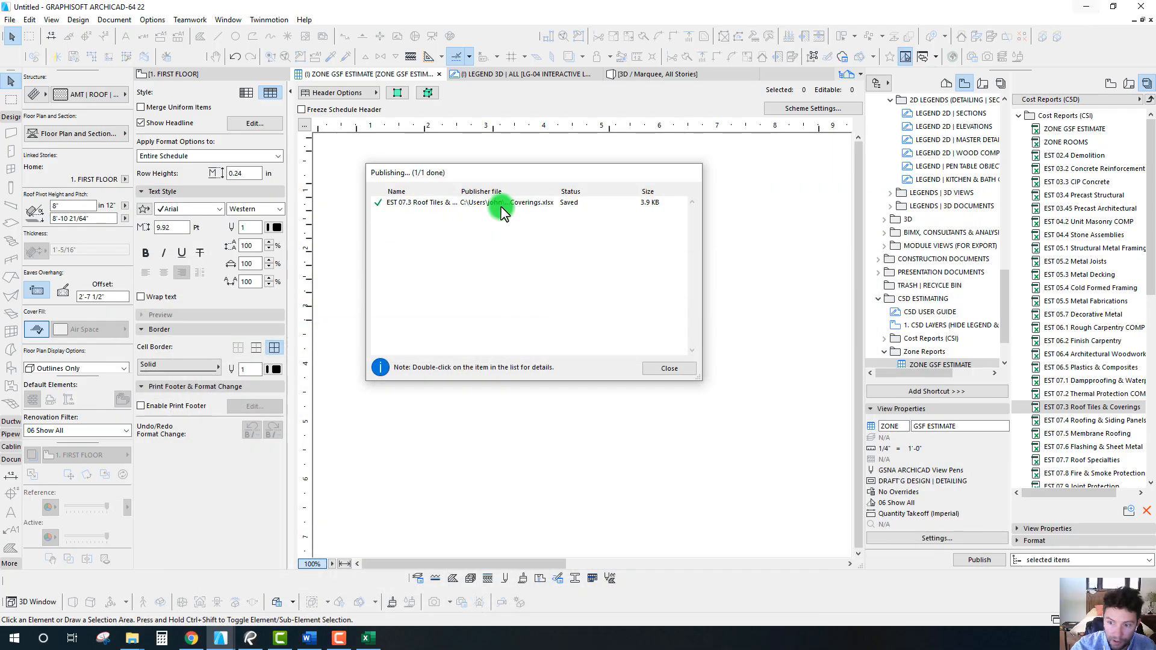
pyautogui.click(670, 368)
pyautogui.press('F3')
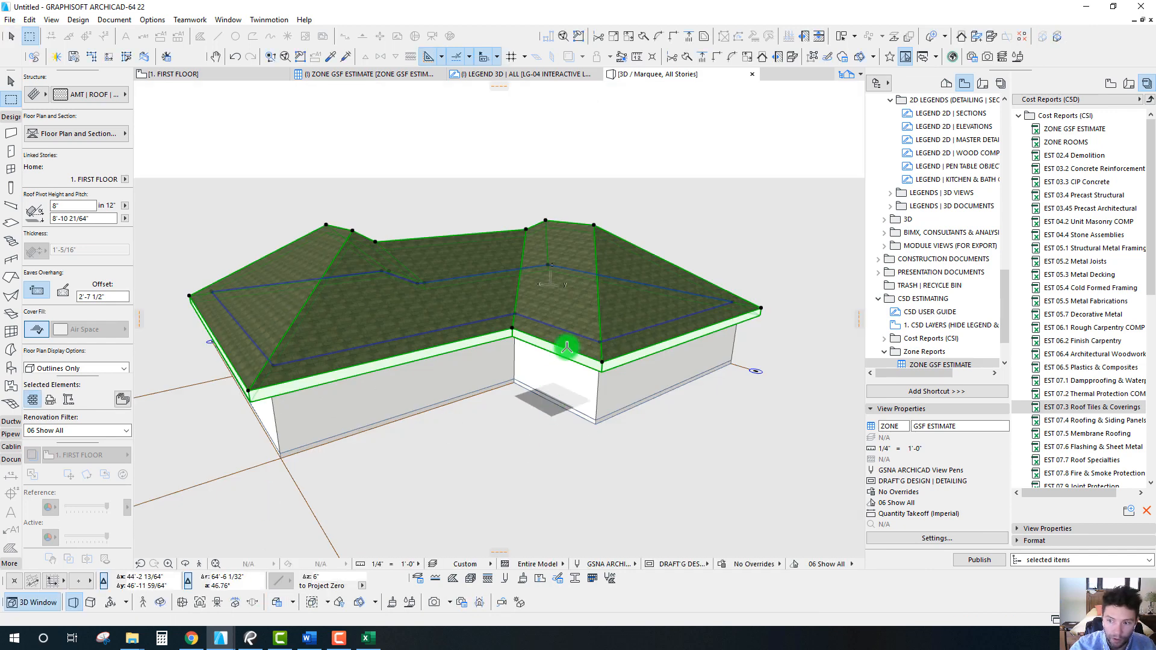
pyautogui.keyDown('shift'); pyautogui.moveTo(692, 166); pyautogui.dragTo(535, 251, button='middle'); pyautogui.keyUp('shift')
pyautogui.press('Escape')
pyautogui.press('Escape')
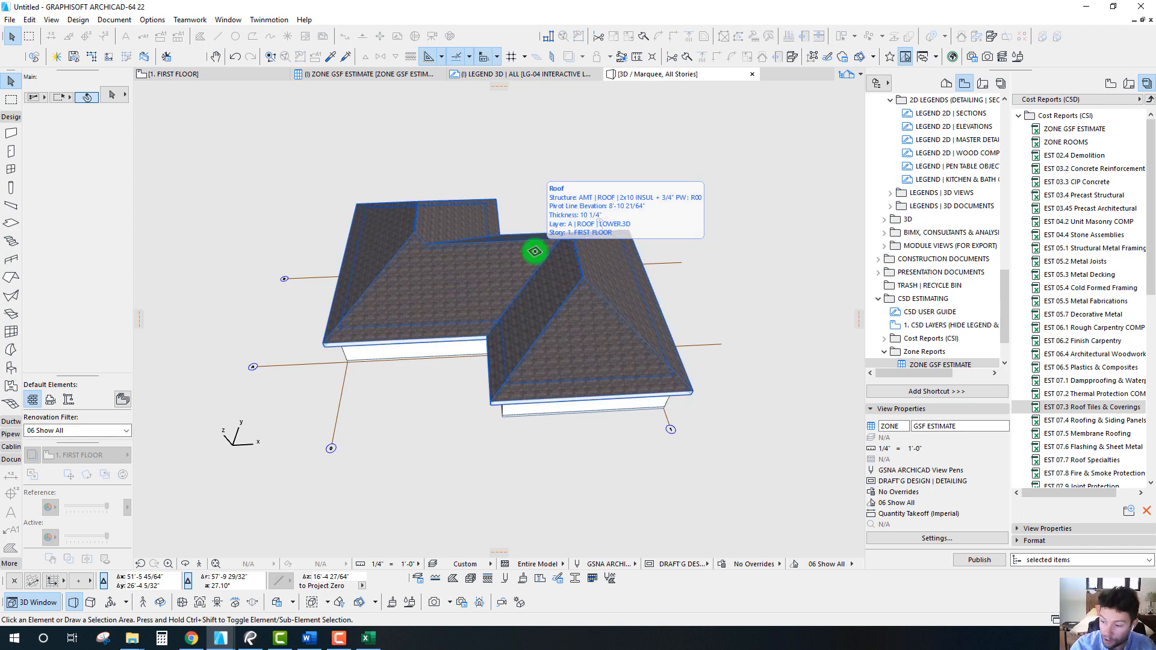
pyautogui.keyDown('shift'); pyautogui.moveTo(534, 251); pyautogui.dragTo(535, 251, button='middle'); pyautogui.keyUp('shift')
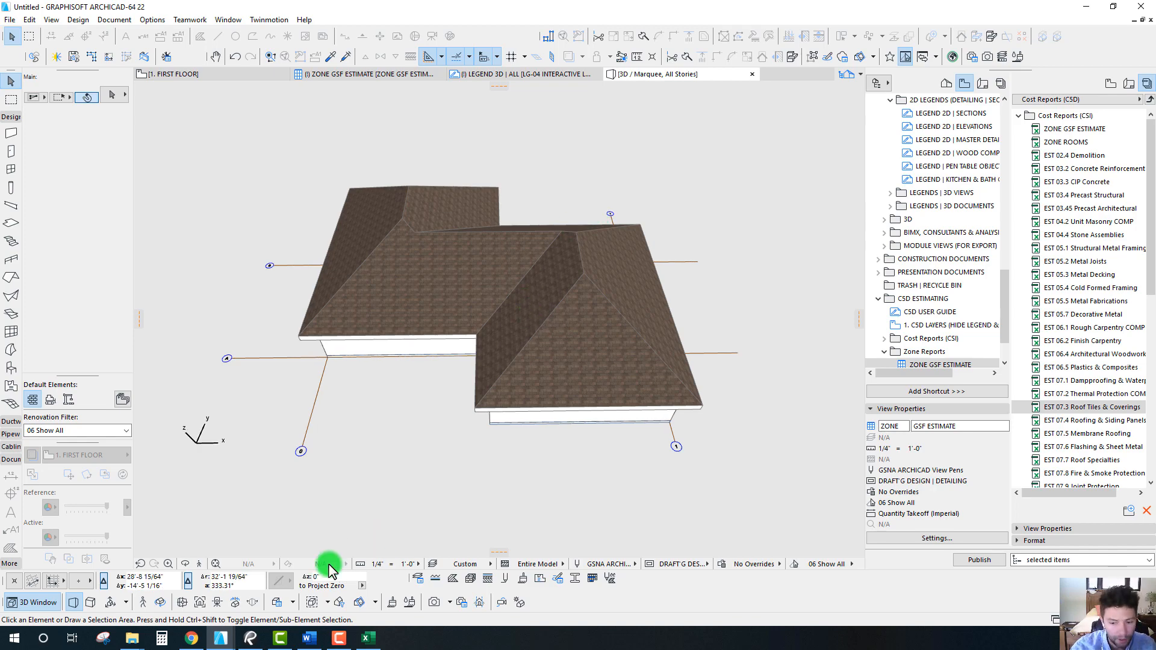
# Step: Switch to the AMT+C5D Example Project and inspect the high-rise building model in 3D from several angles
pyautogui.click(218, 640)
pyautogui.click(214, 599)
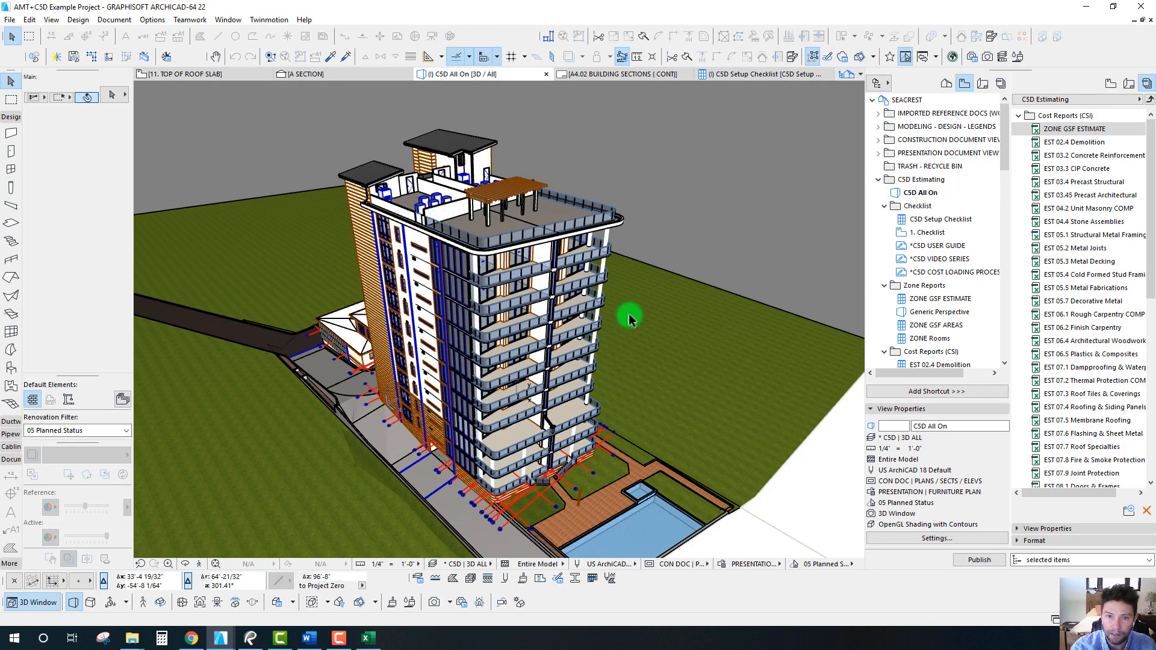
pyautogui.moveTo(624, 434); pyautogui.dragTo(623, 433)
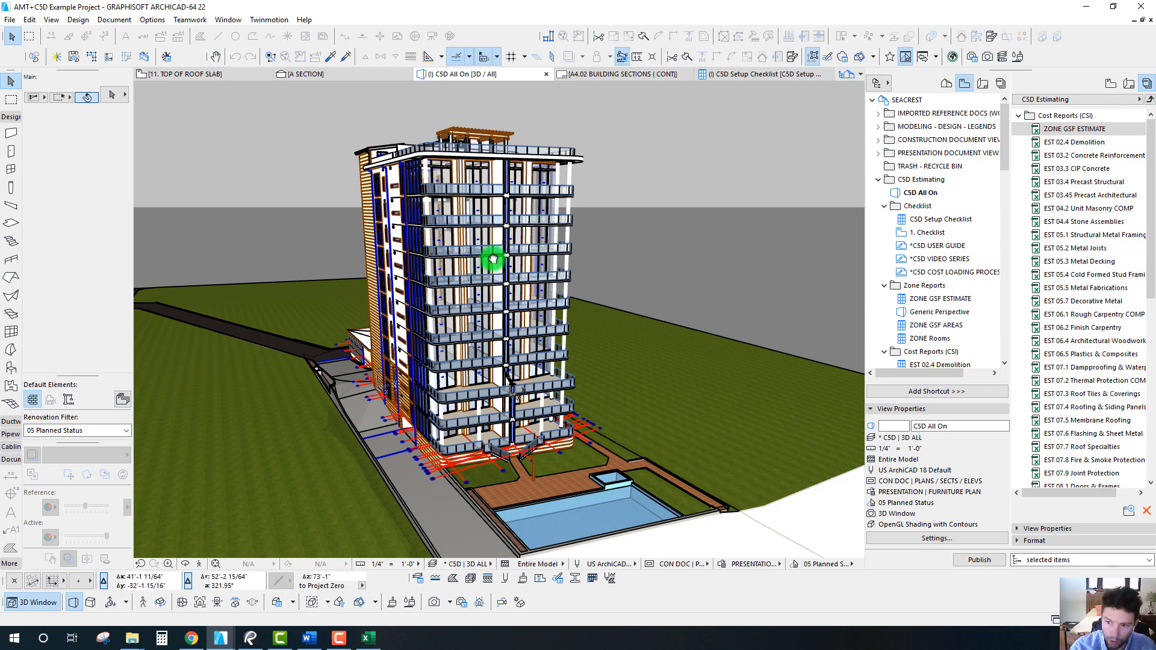
pyautogui.keyDown('shift'); pyautogui.moveTo(476, 293); pyautogui.dragTo(559, 241, button='middle'); pyautogui.keyUp('shift')
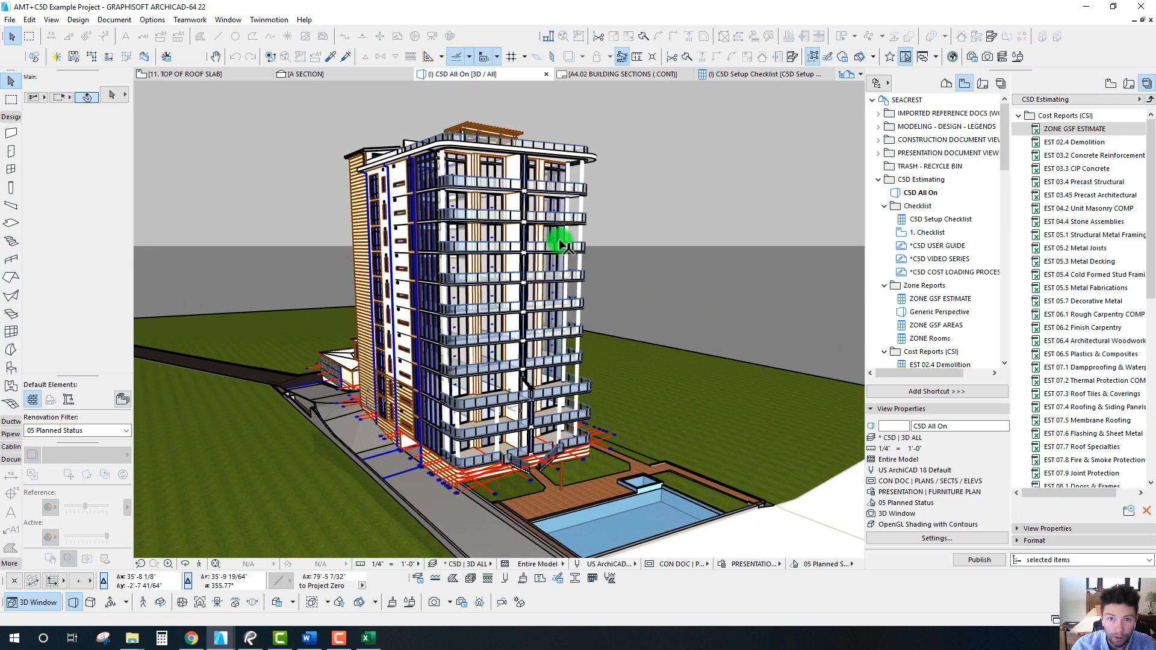
pyautogui.moveTo(563, 245)
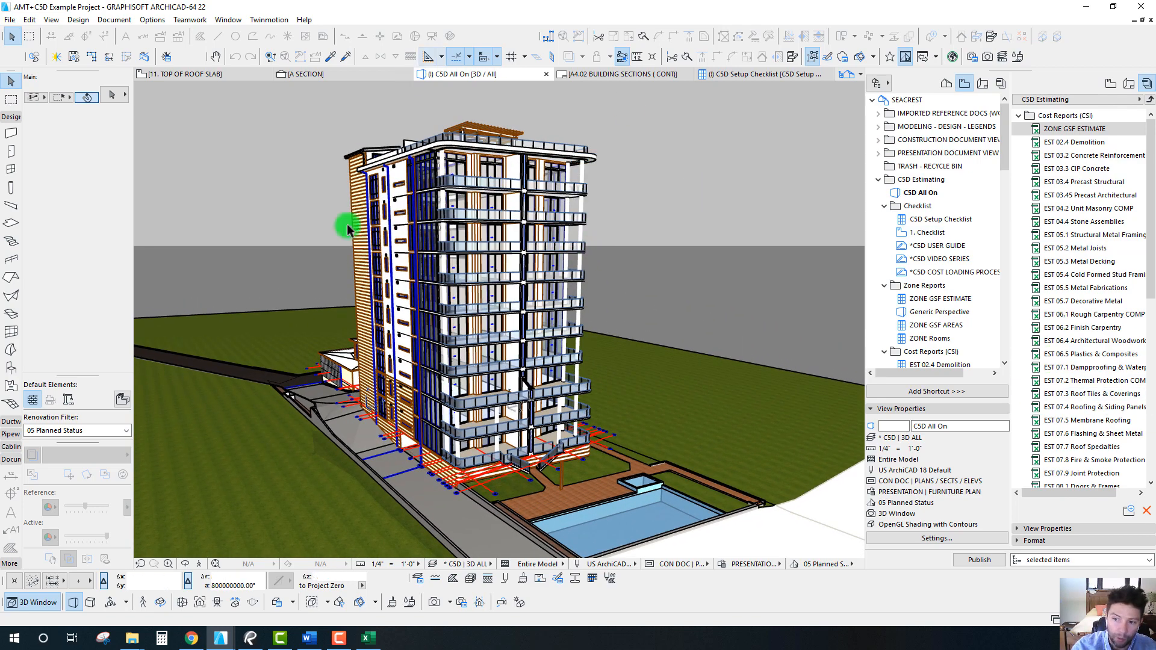
pyautogui.keyDown('shift'); pyautogui.moveTo(453, 240); pyautogui.dragTo(534, 193, button='middle'); pyautogui.keyUp('shift')
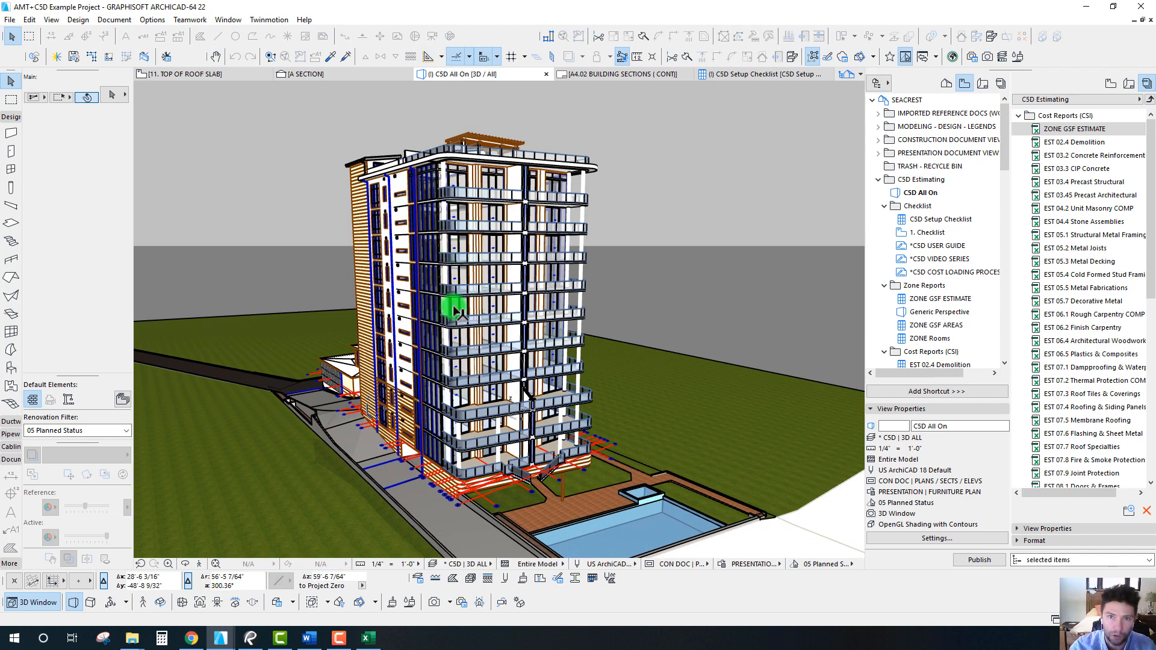
pyautogui.moveTo(456, 311)
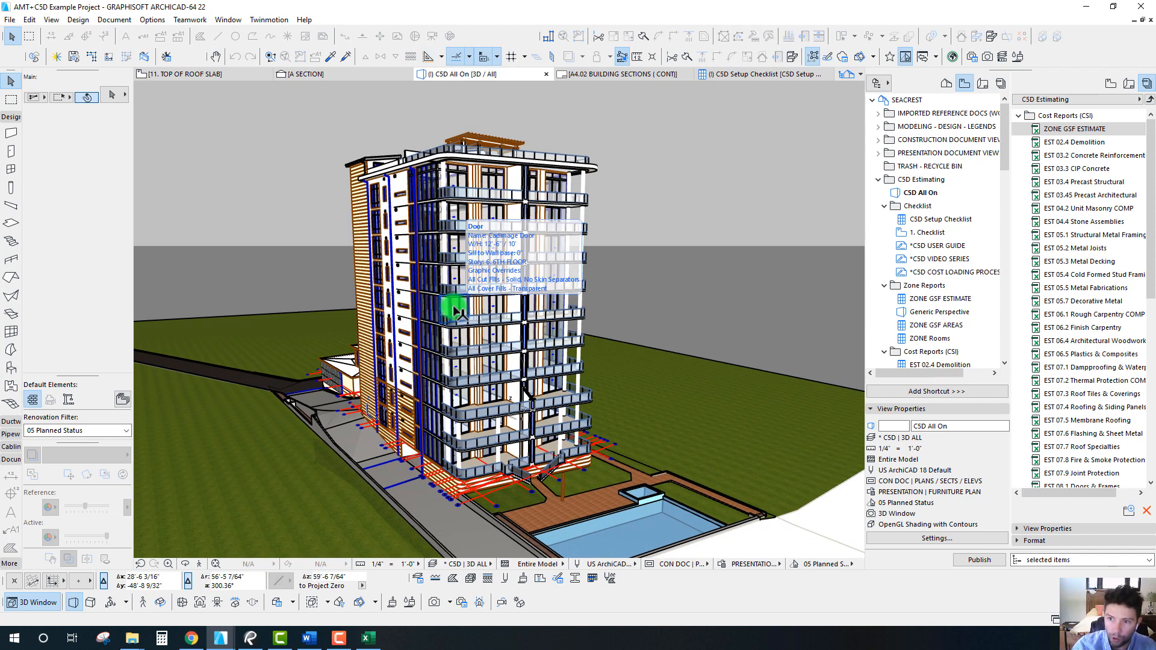
# Step: Look over the C5D Setup Checklist schedule and return to the C5D All On 3D view of the tower
pyautogui.click(725, 74)
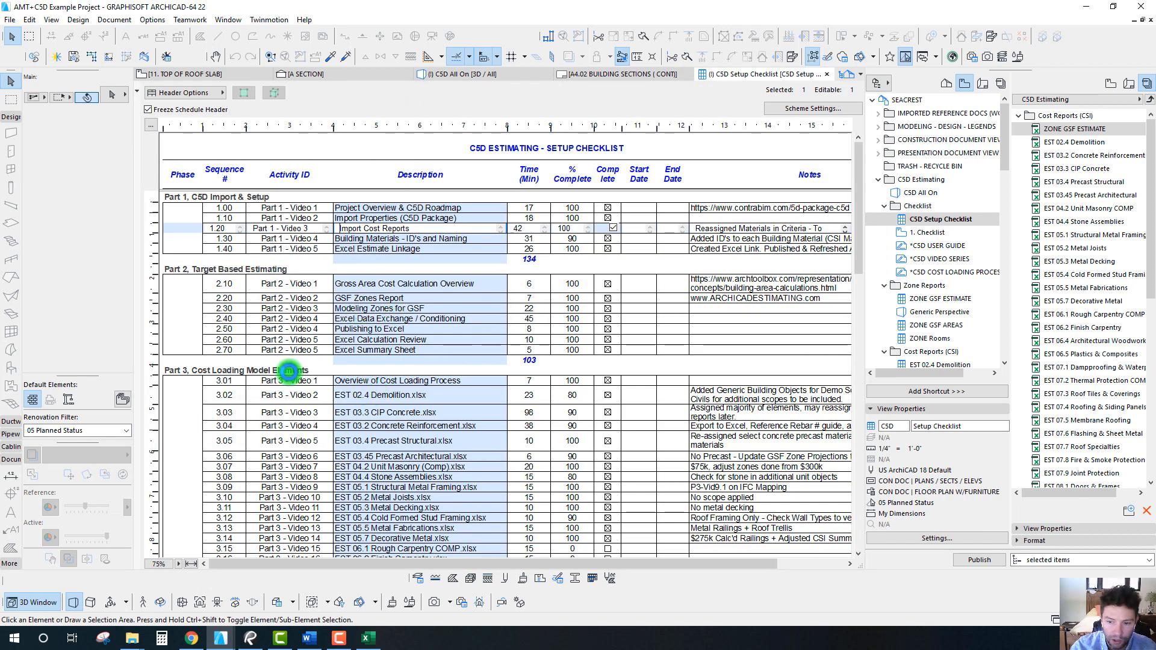
pyautogui.scroll(-2, 661, 470)
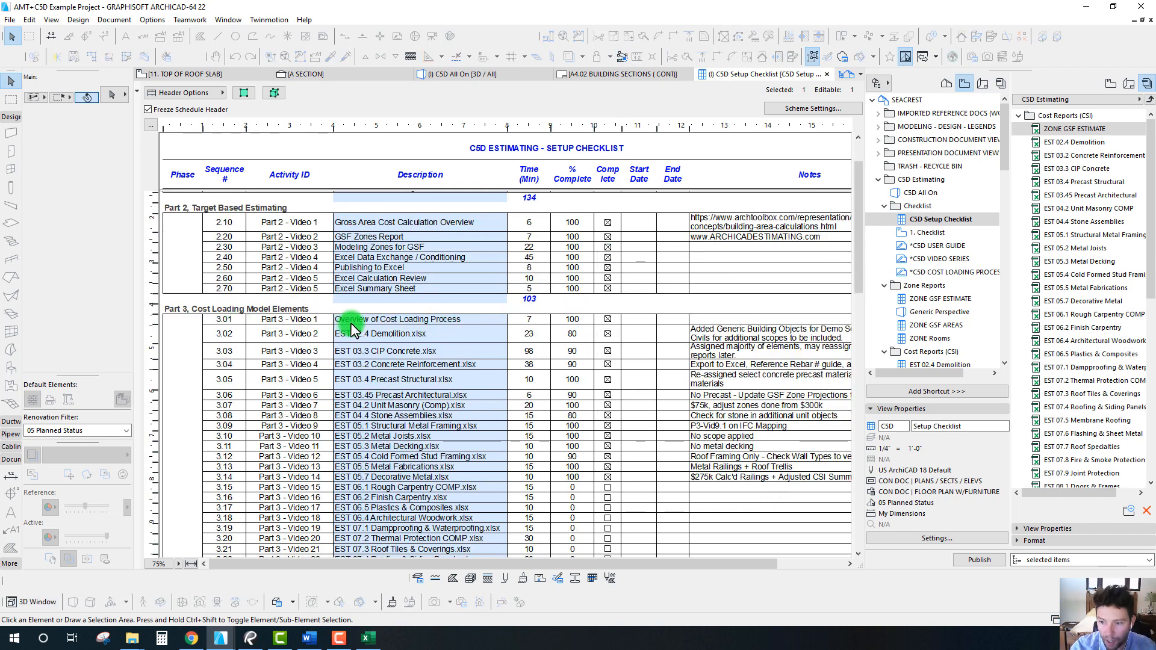
pyautogui.click(445, 74)
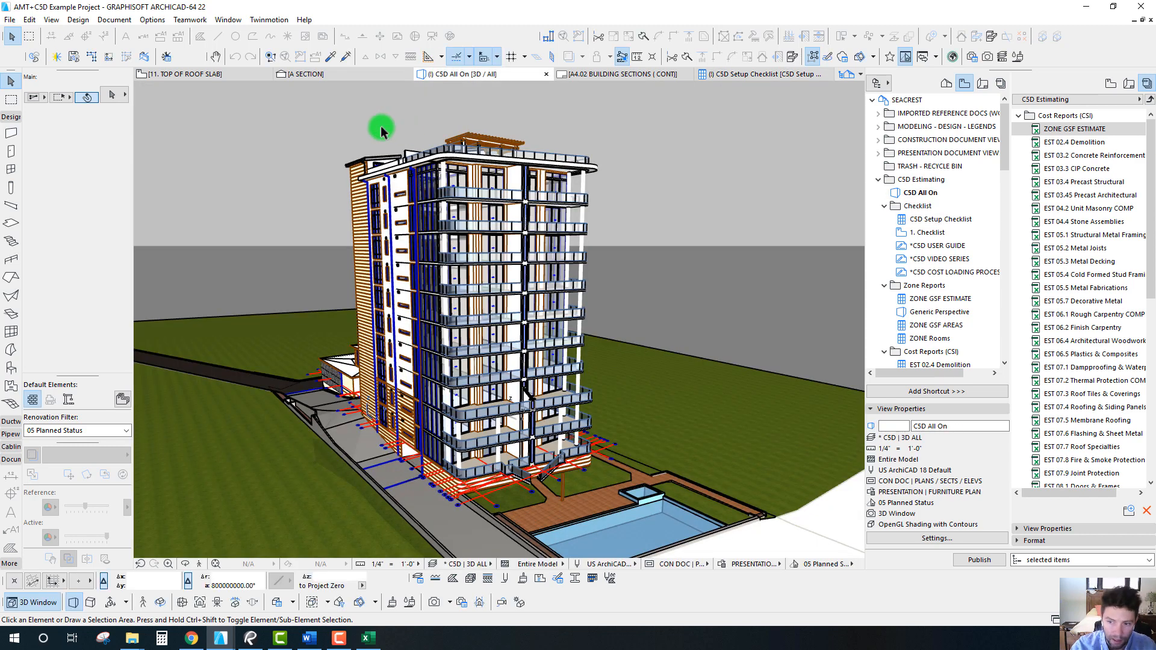
pyautogui.keyDown('shift'); pyautogui.moveTo(481, 257); pyautogui.dragTo(626, 193, button='middle'); pyautogui.keyUp('shift')
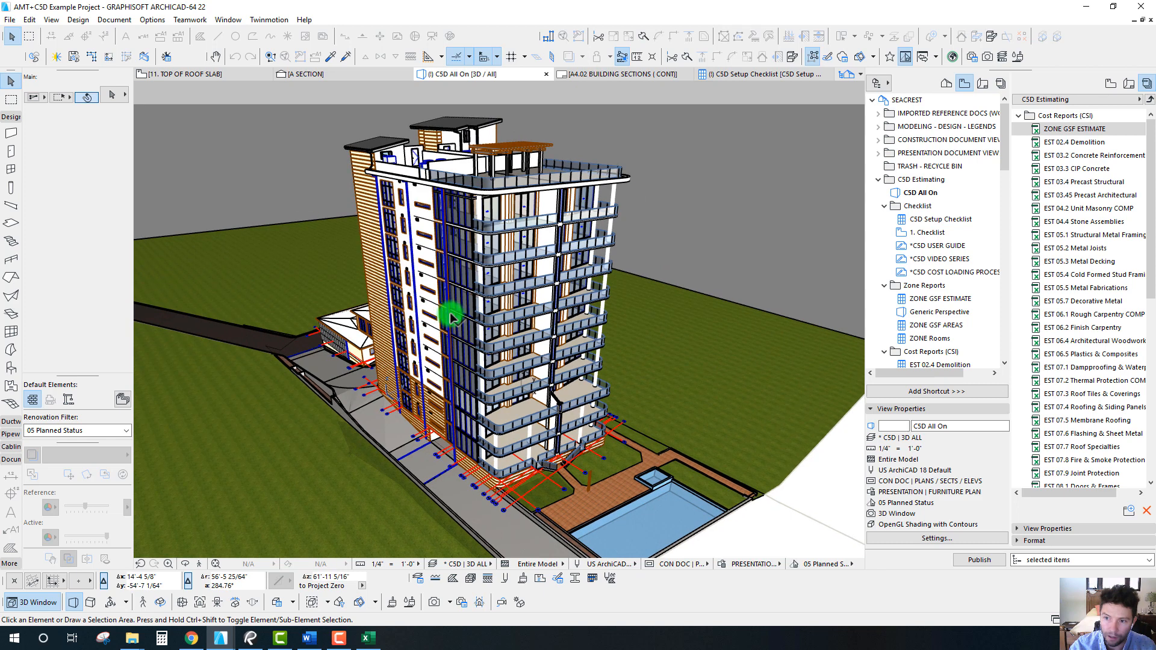